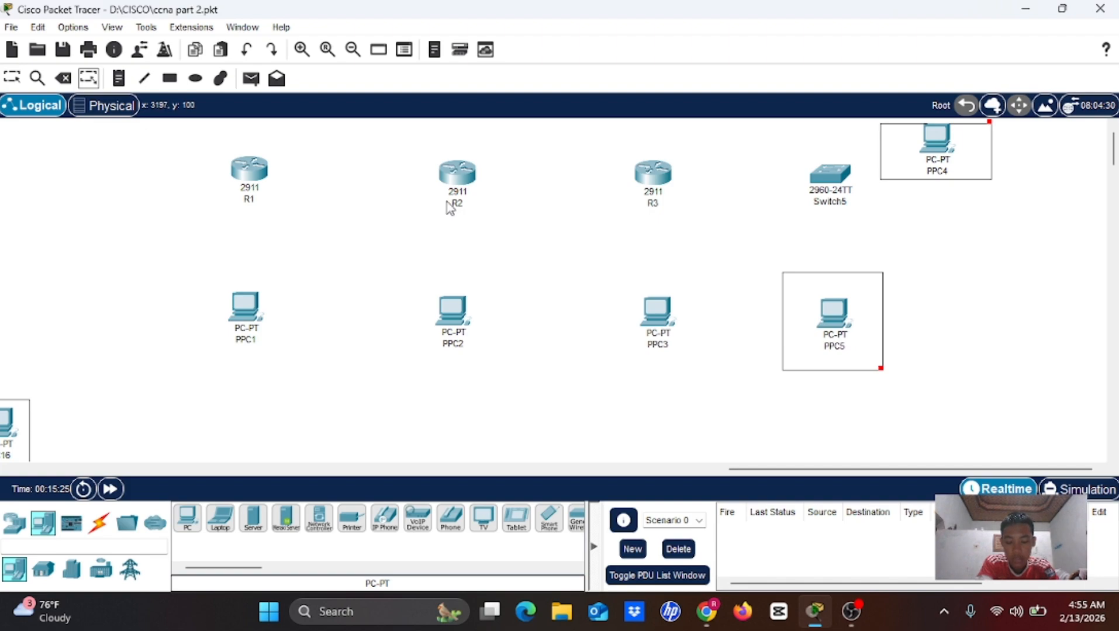
Step: Connect PPC1 to router R1 with an automatically chosen cable
mouse_move(449, 201)
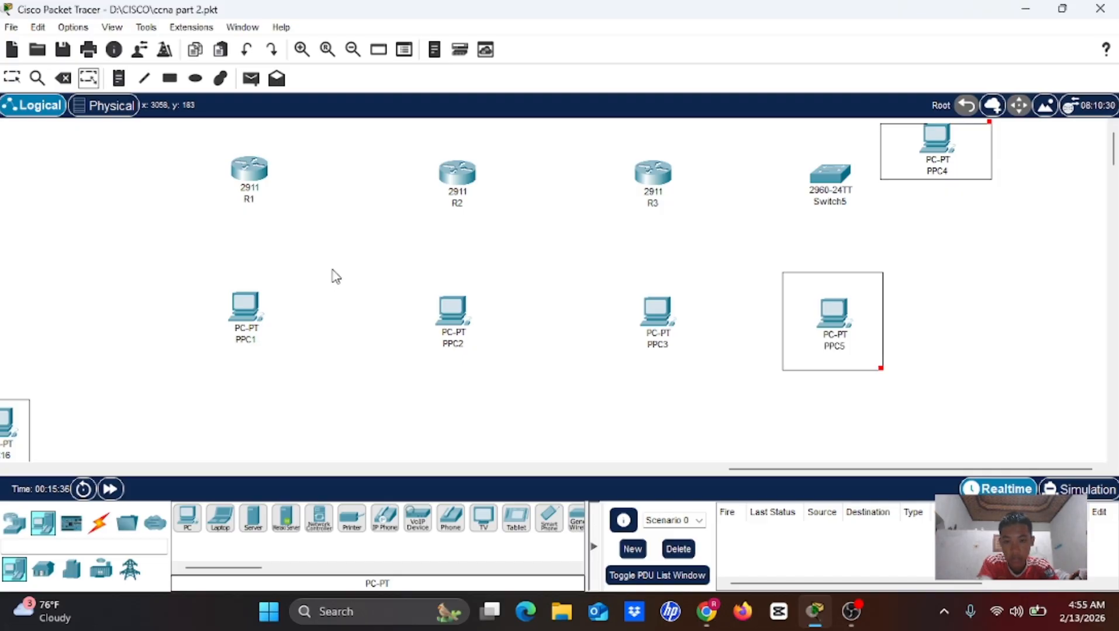
scroll(333, 260, "left", 3)
scroll(331, 256, "right", 3)
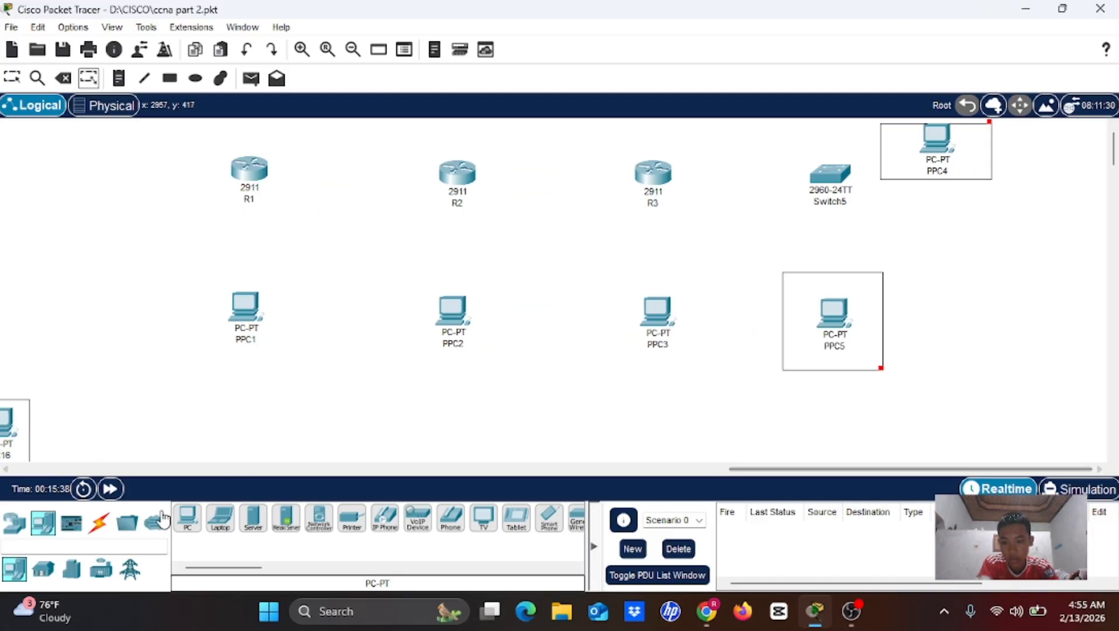
left_click(100, 523)
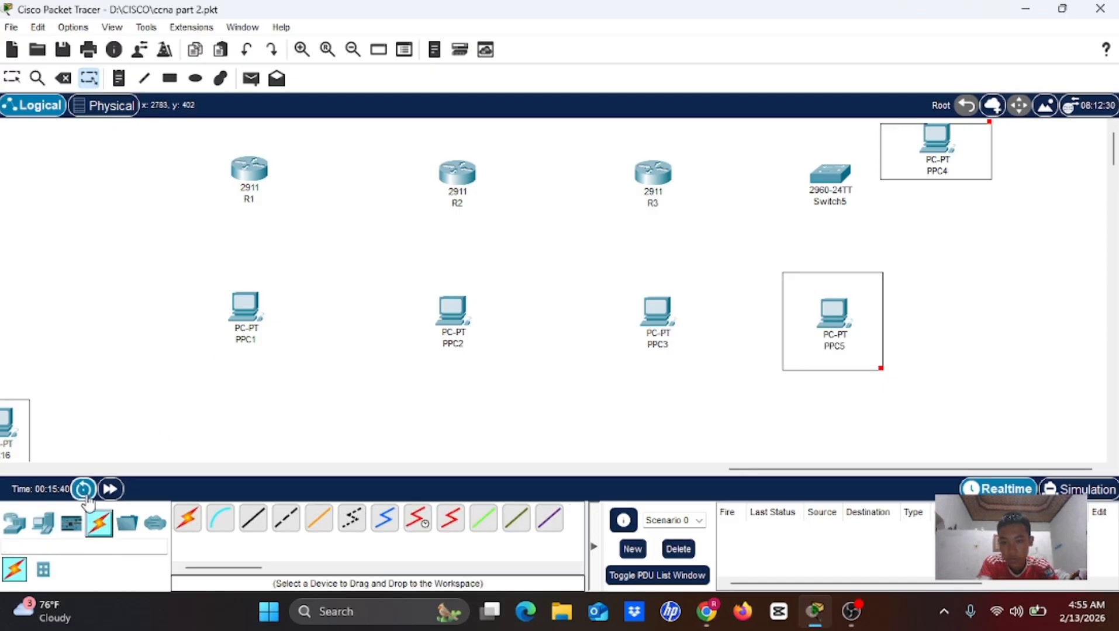
left_click(187, 519)
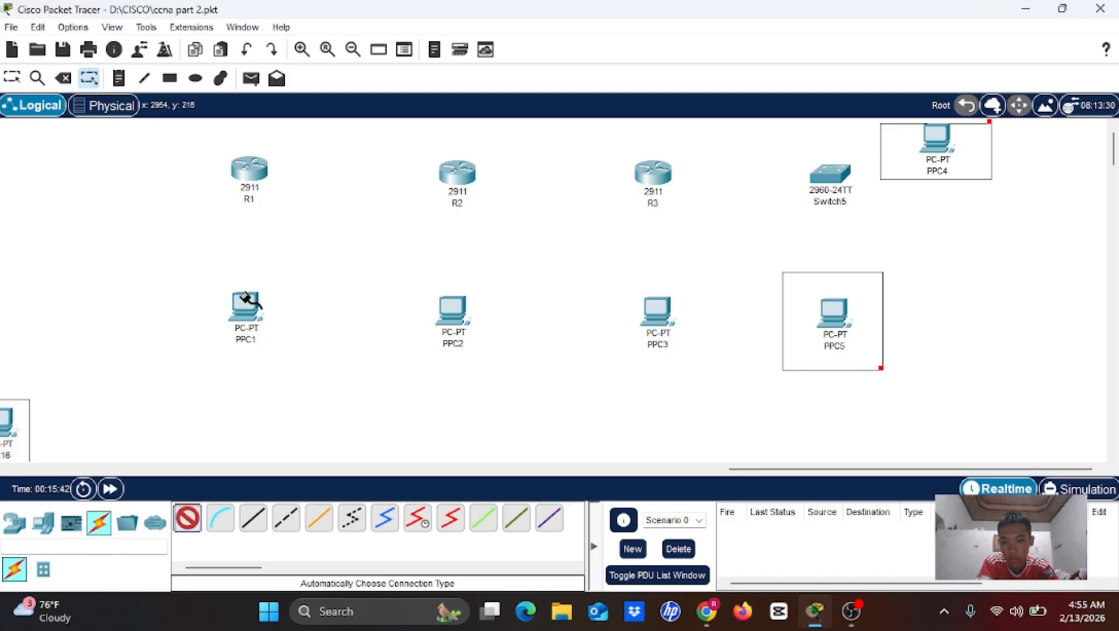
left_click(245, 305)
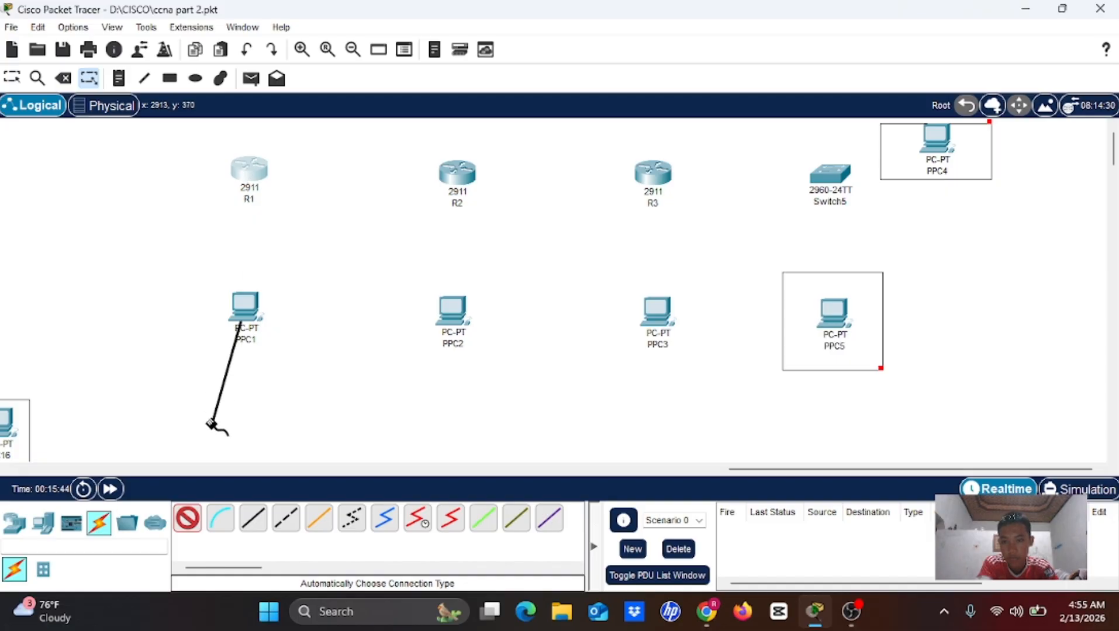
left_click(247, 174)
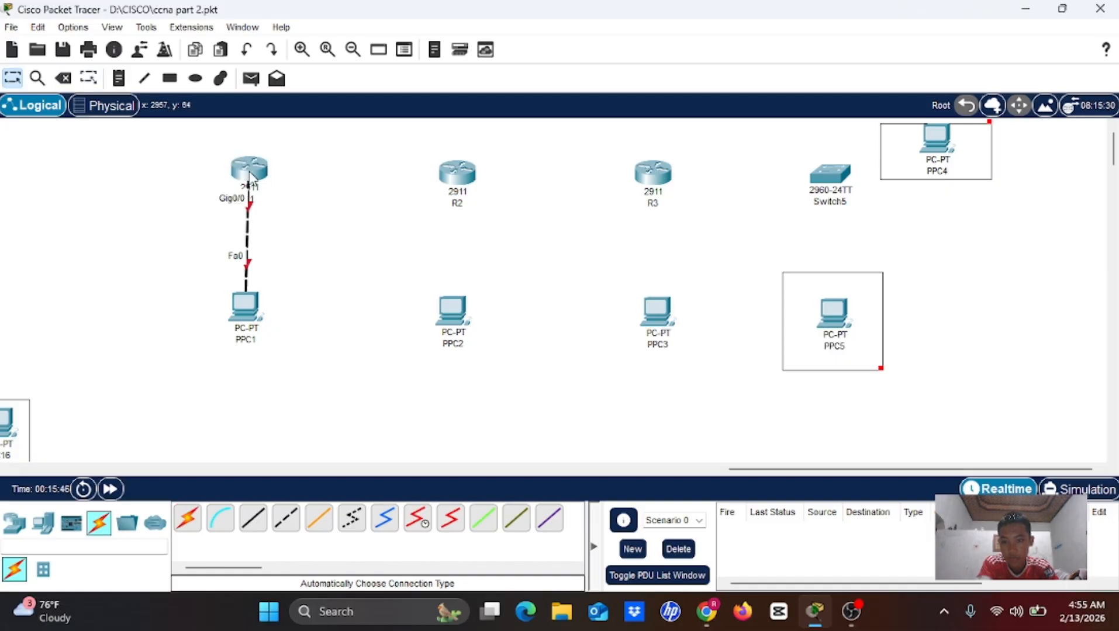
Step: Link routers R2 and R1 using the automatic connection type
left_click(187, 518)
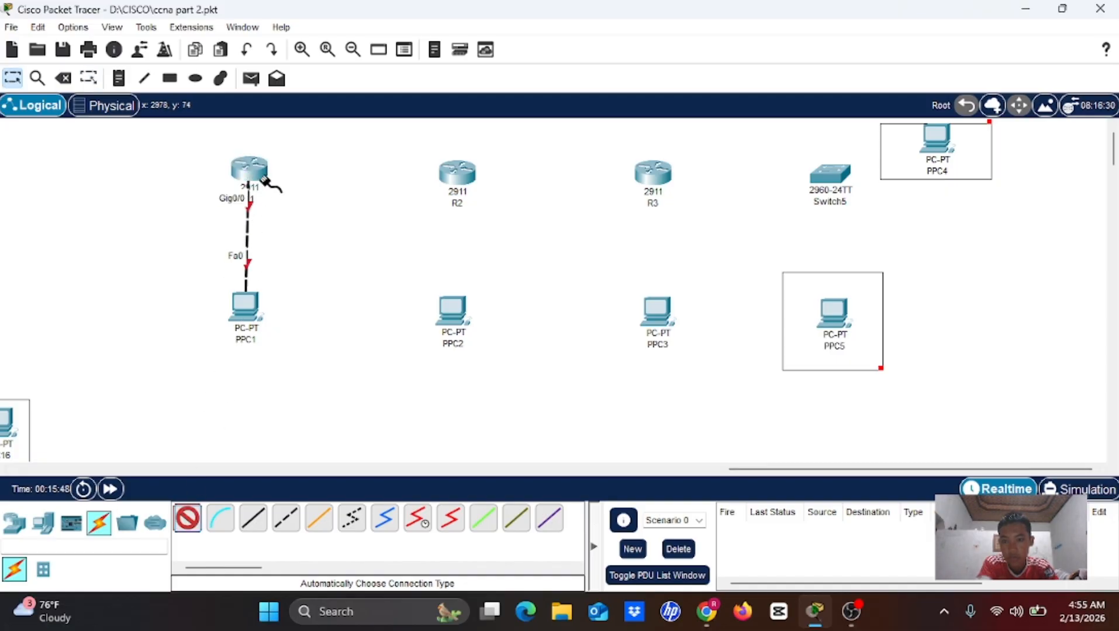
left_click(459, 172)
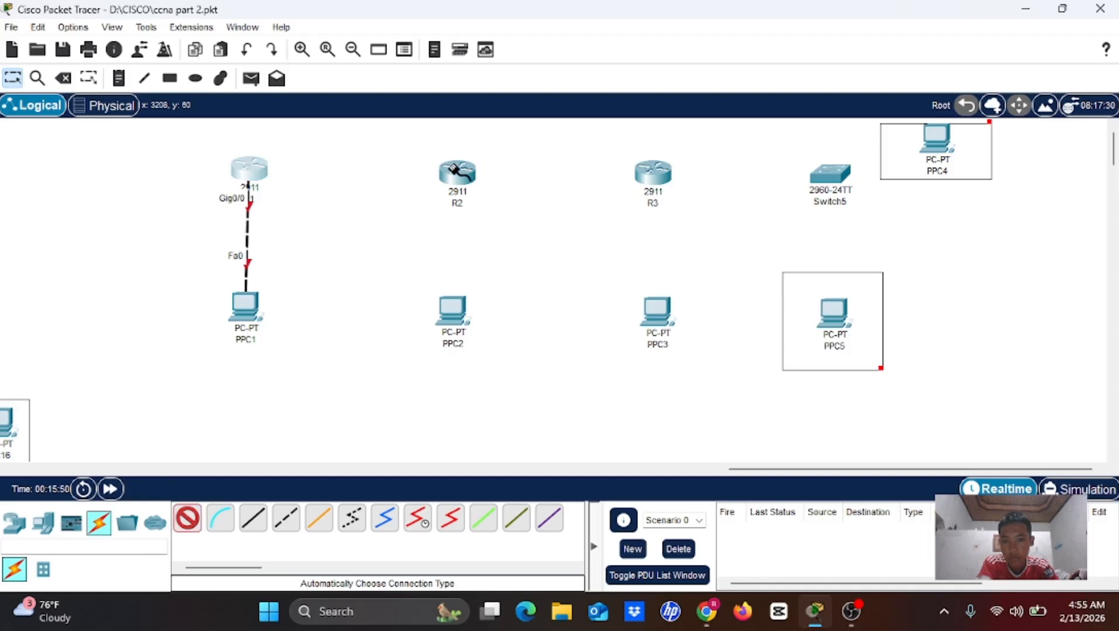
left_click(249, 169)
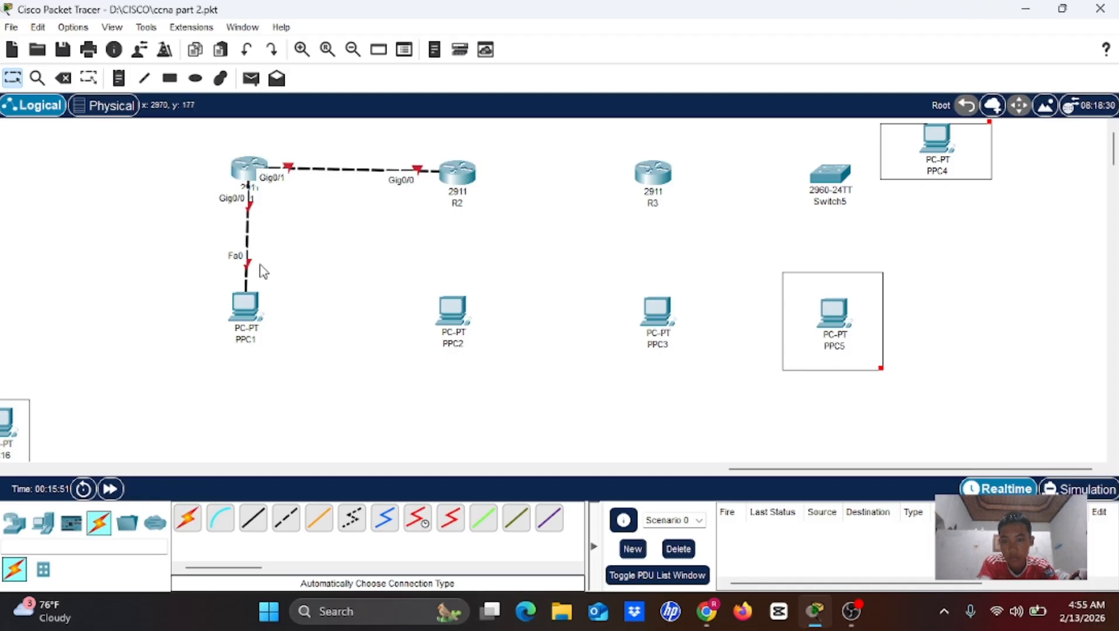
Step: Delete the cable between R1 and R2, keeping router R1 itself
left_click(190, 523)
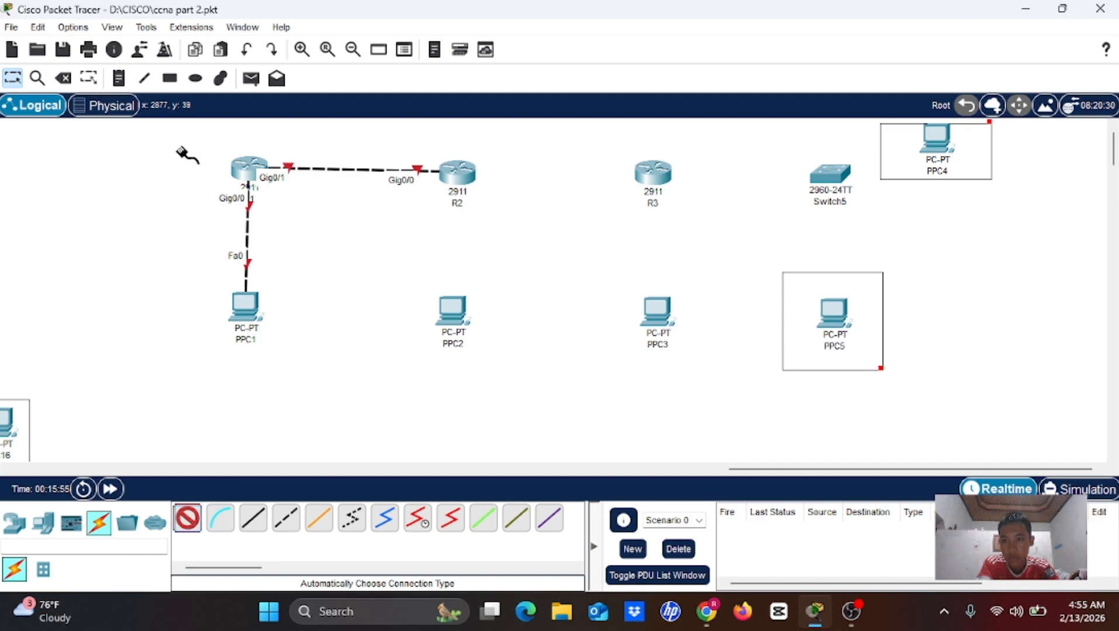
left_click(63, 77)
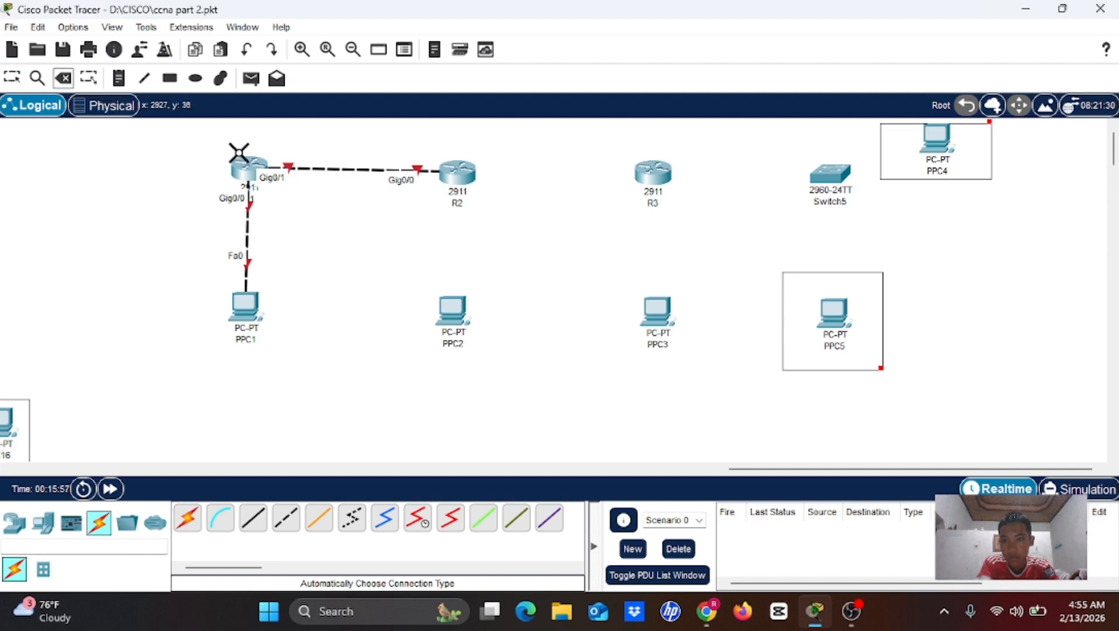
left_click(372, 172)
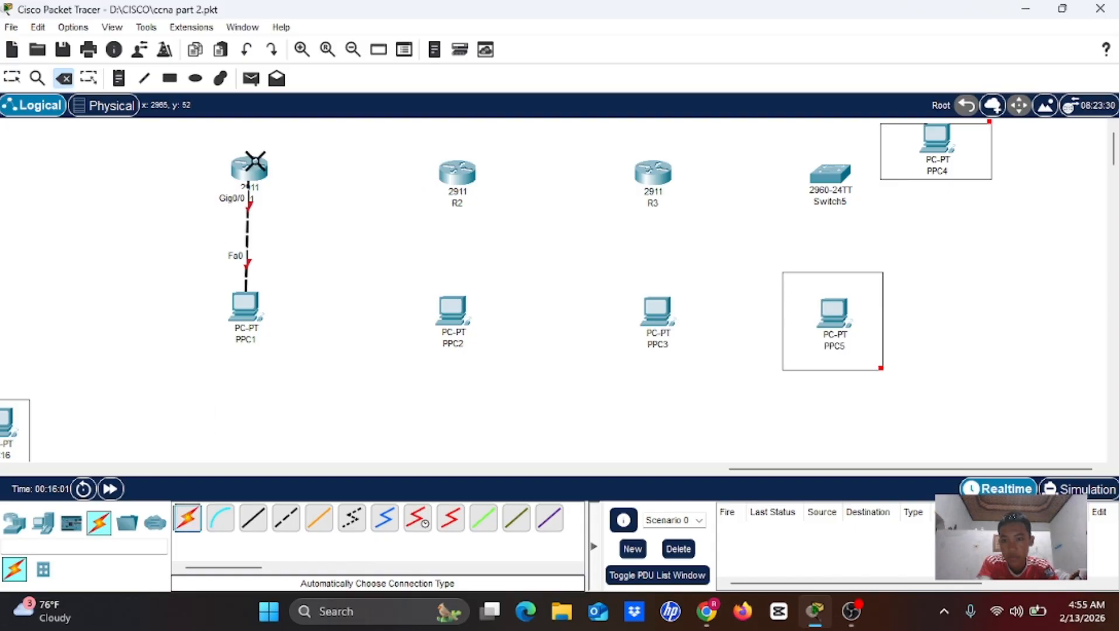
left_click(256, 170)
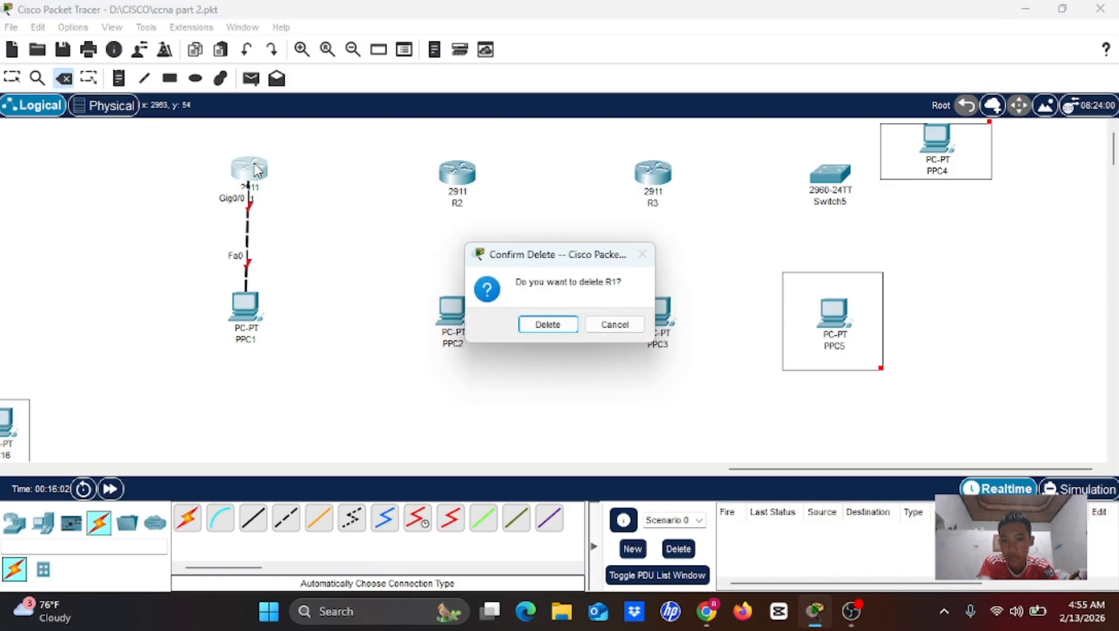
left_click(615, 324)
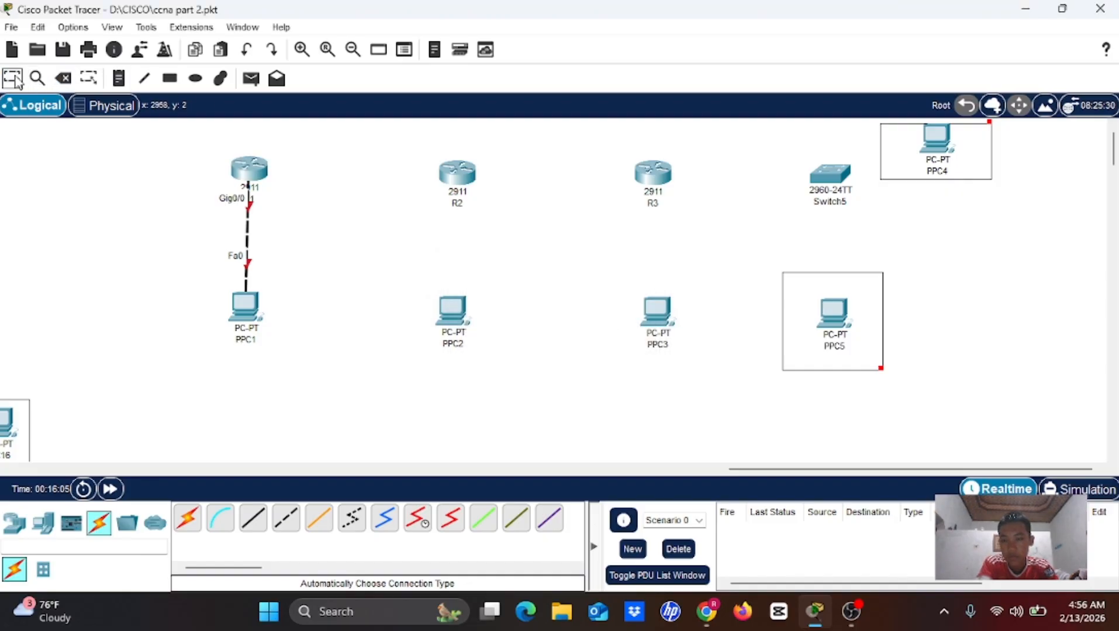
Step: Connect router R1 to router R2 with an automatically chosen cable
left_click(187, 519)
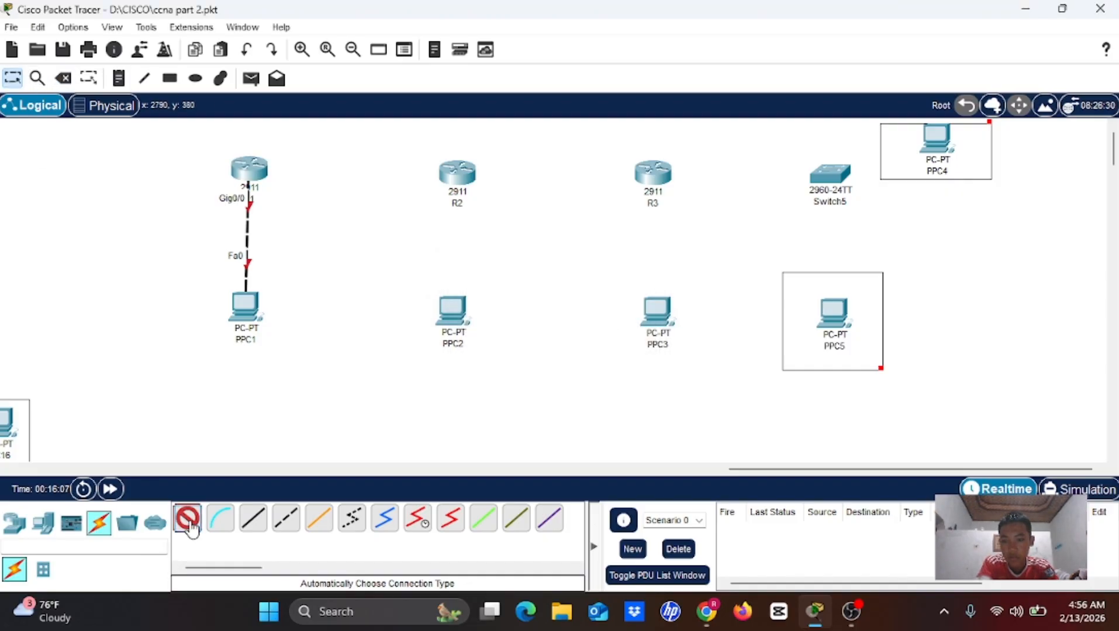
left_click(251, 170)
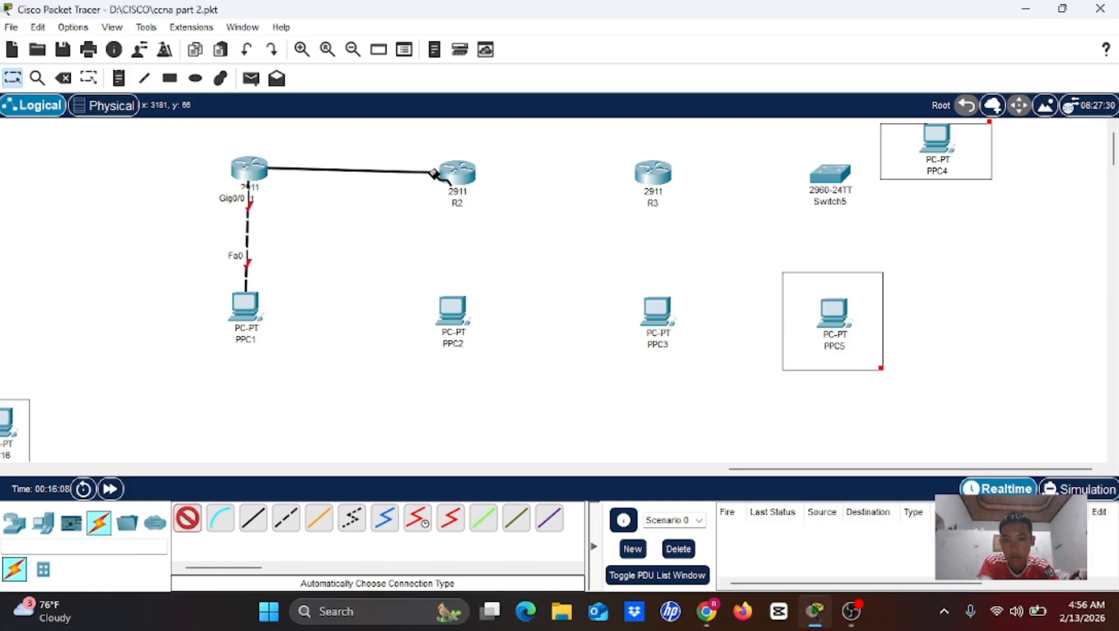
left_click(457, 173)
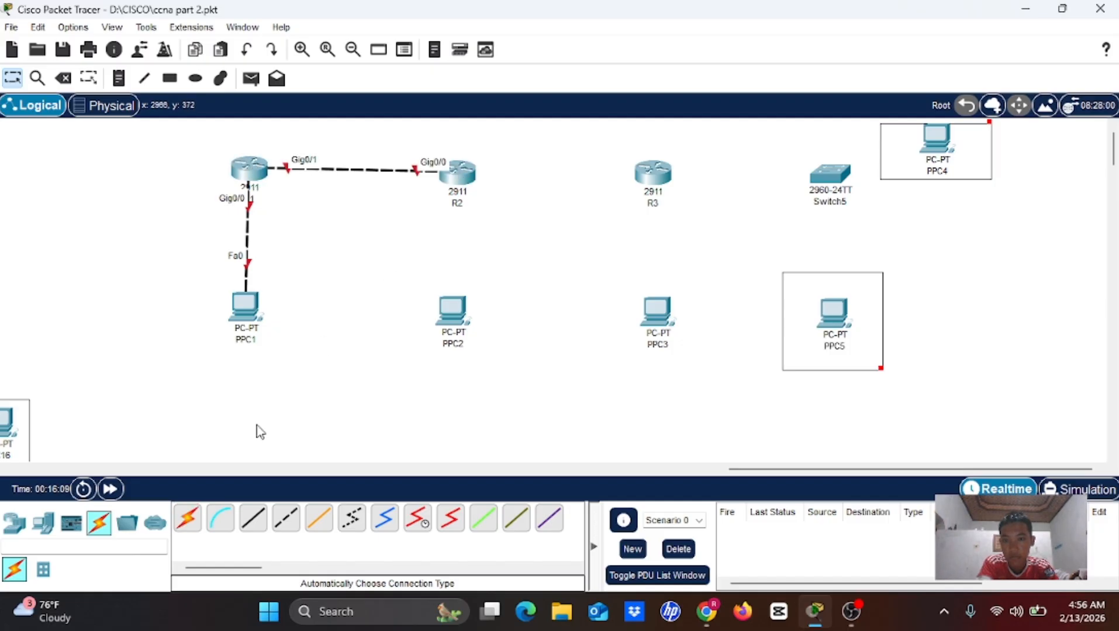
Step: Connect router R2 to PPC2 with an automatically chosen cable and nudge R2 slightly
left_click(187, 519)
left_click(457, 173)
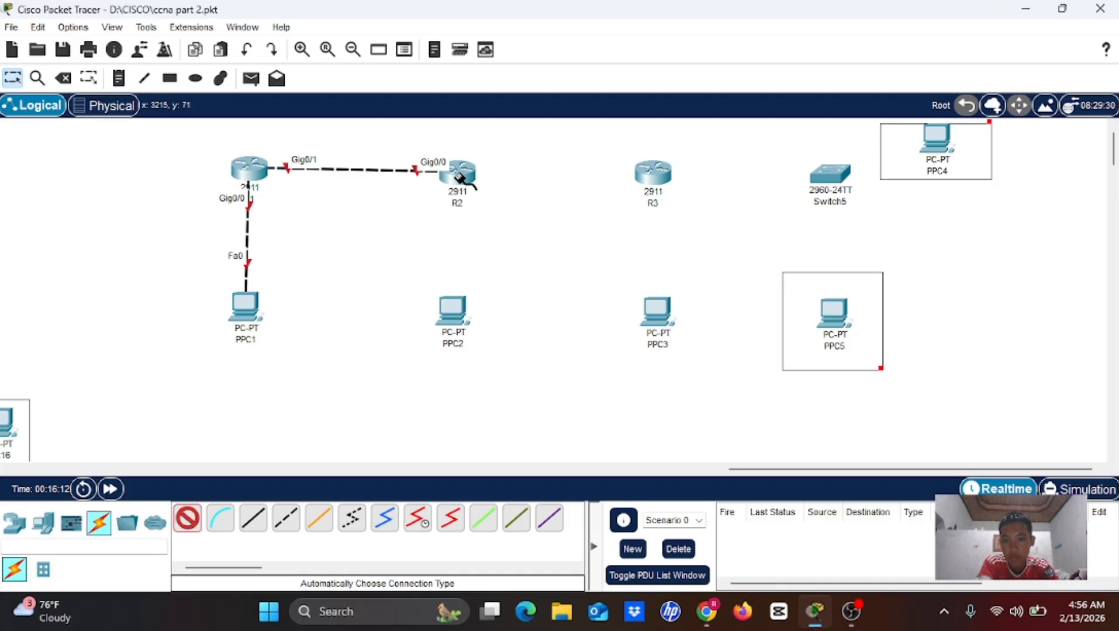
left_click(451, 309)
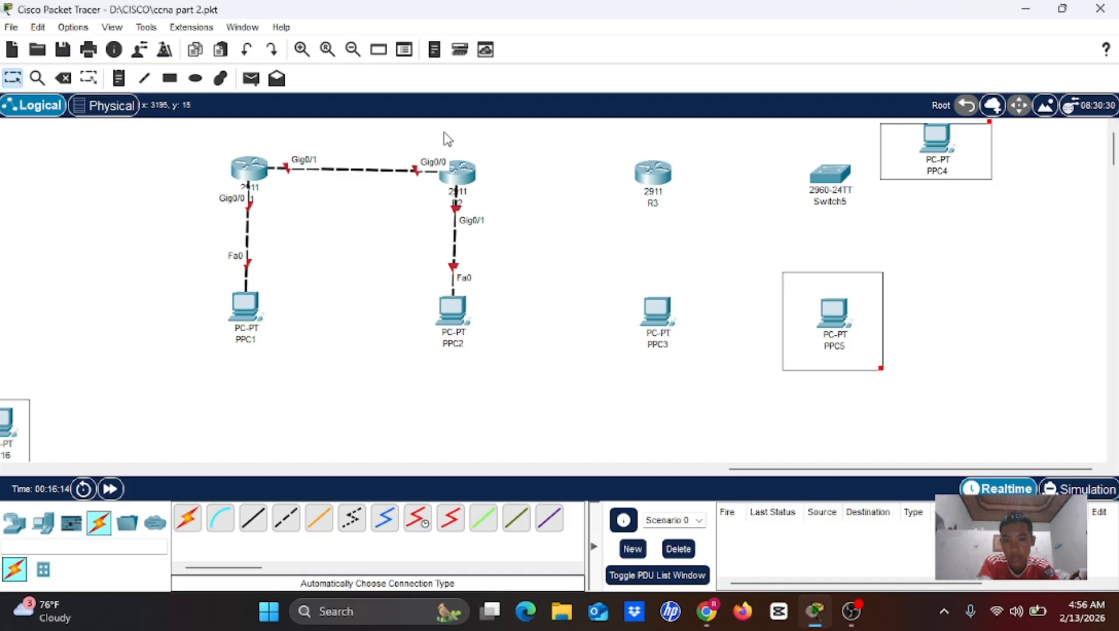
left_click_drag(454, 175, 451, 173)
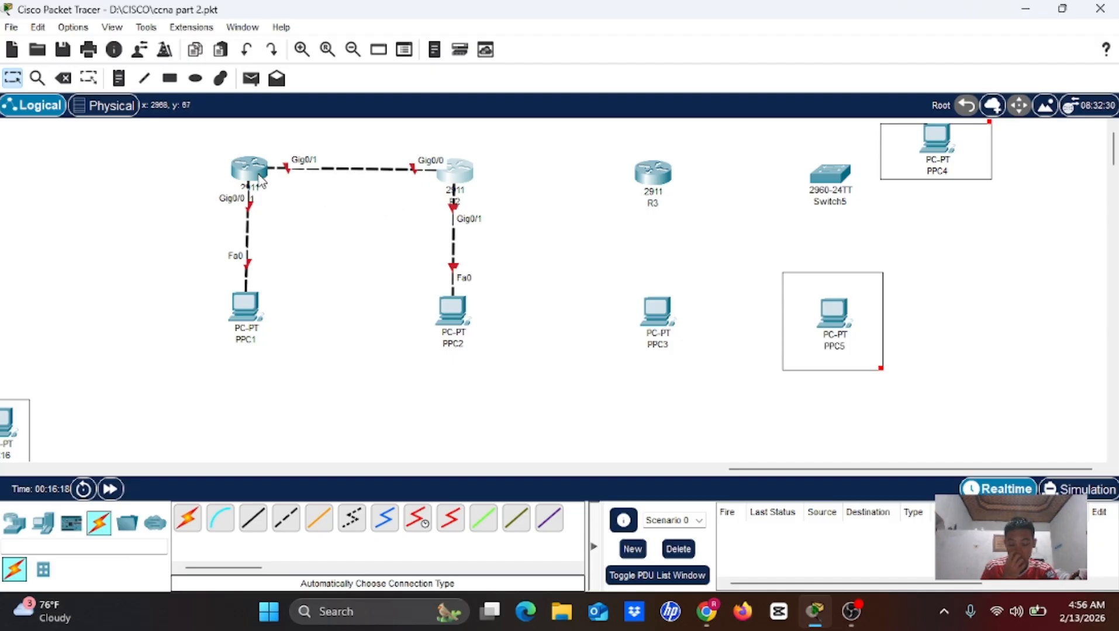
Step: Open R1's command line and answer no to the initial configuration dialog to reach the router prompt
mouse_move(258, 174)
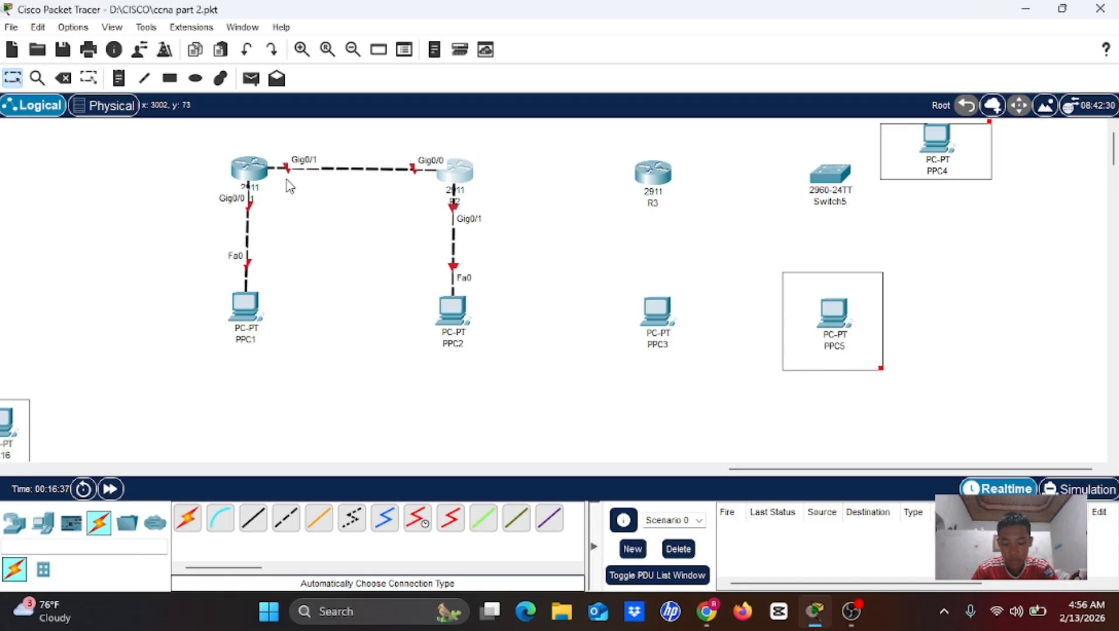
left_click(249, 171)
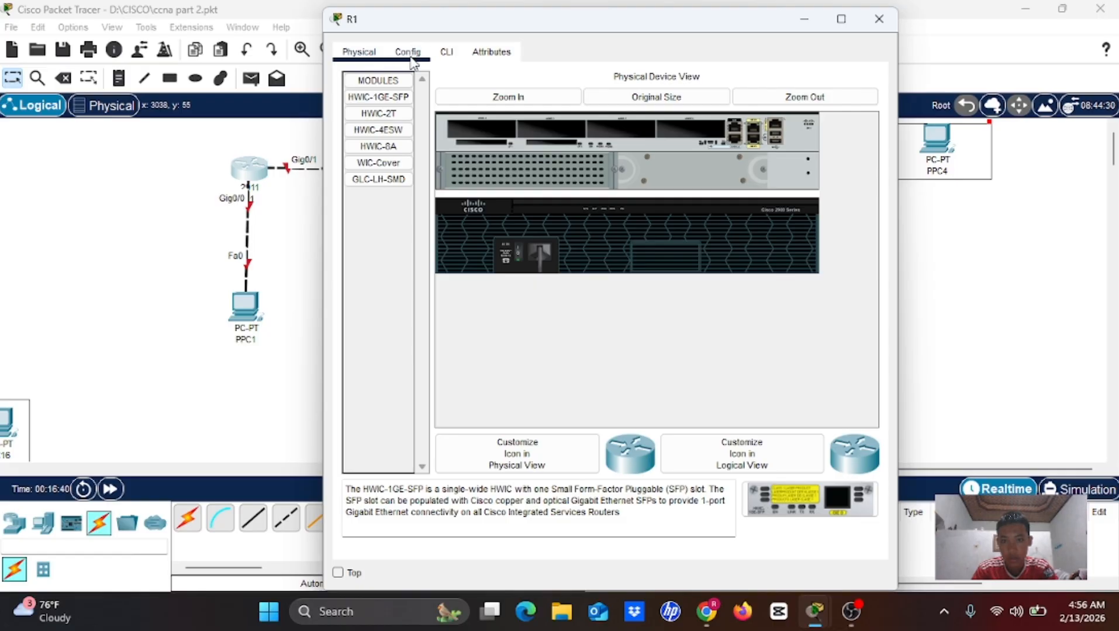
left_click(456, 55)
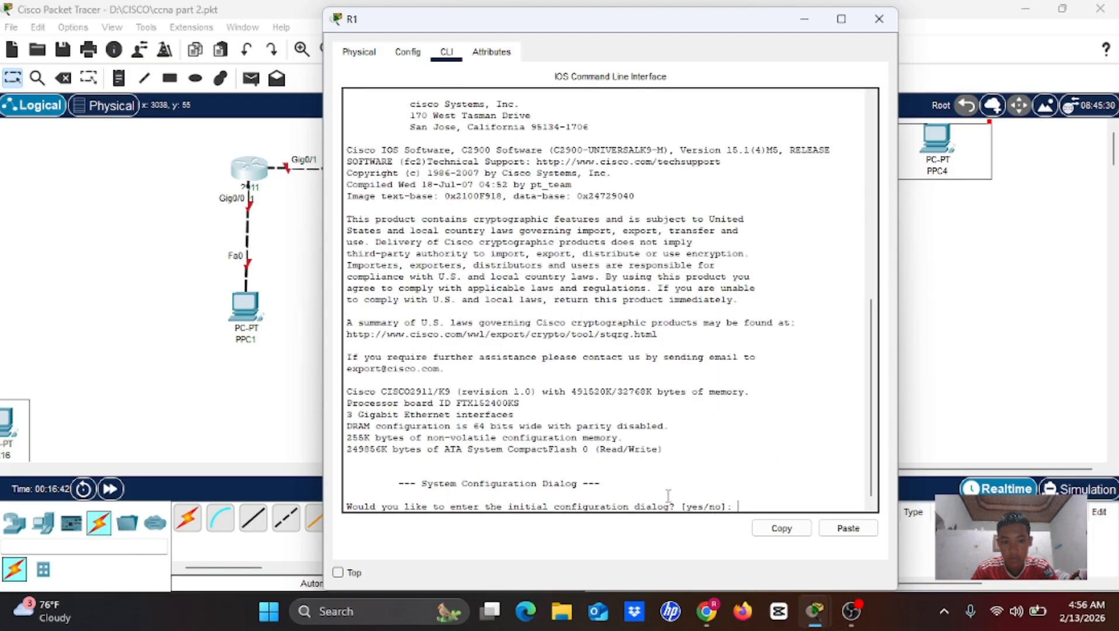
type("no")
key("Return")
key("Return")
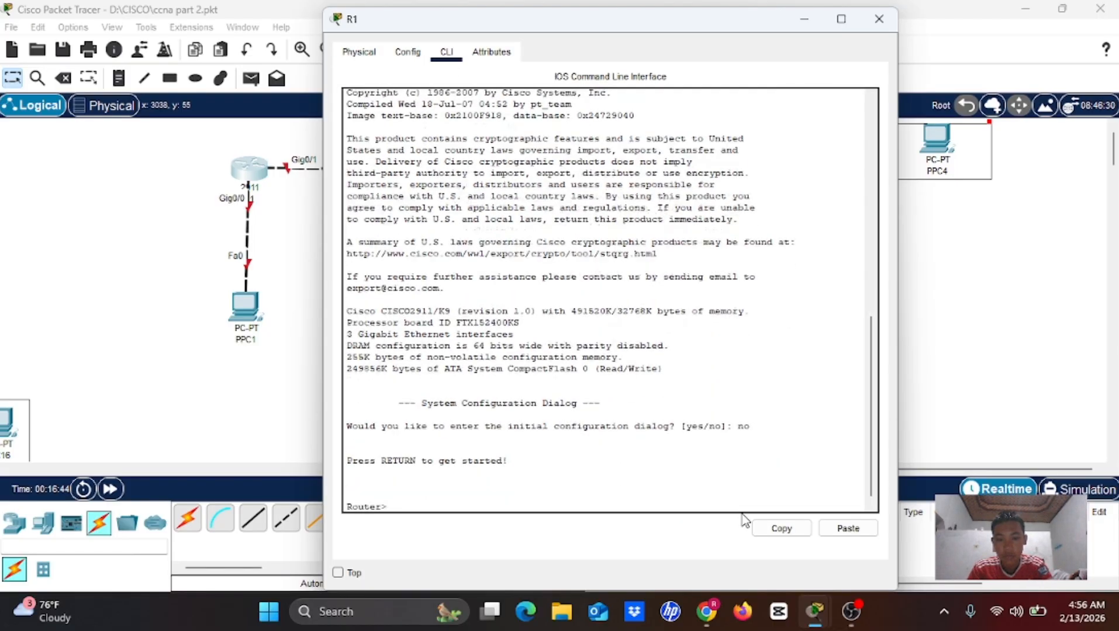
key("Return")
Step: Enter privileged mode with en and global configuration mode with conf t on R1
type("en")
key("Return")
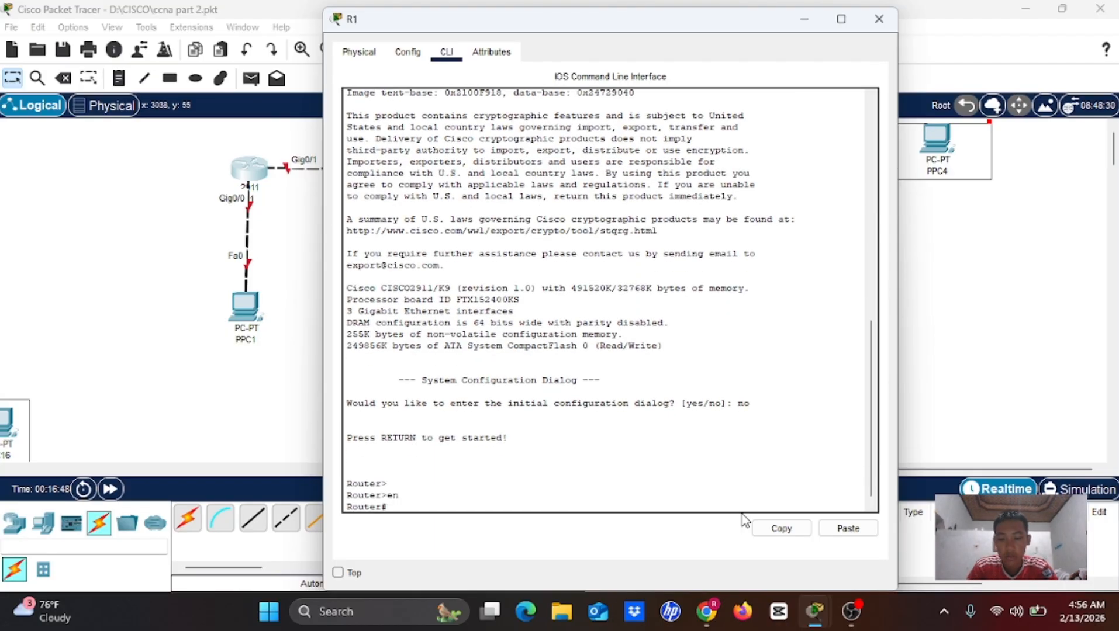
type("conf t")
key("Return")
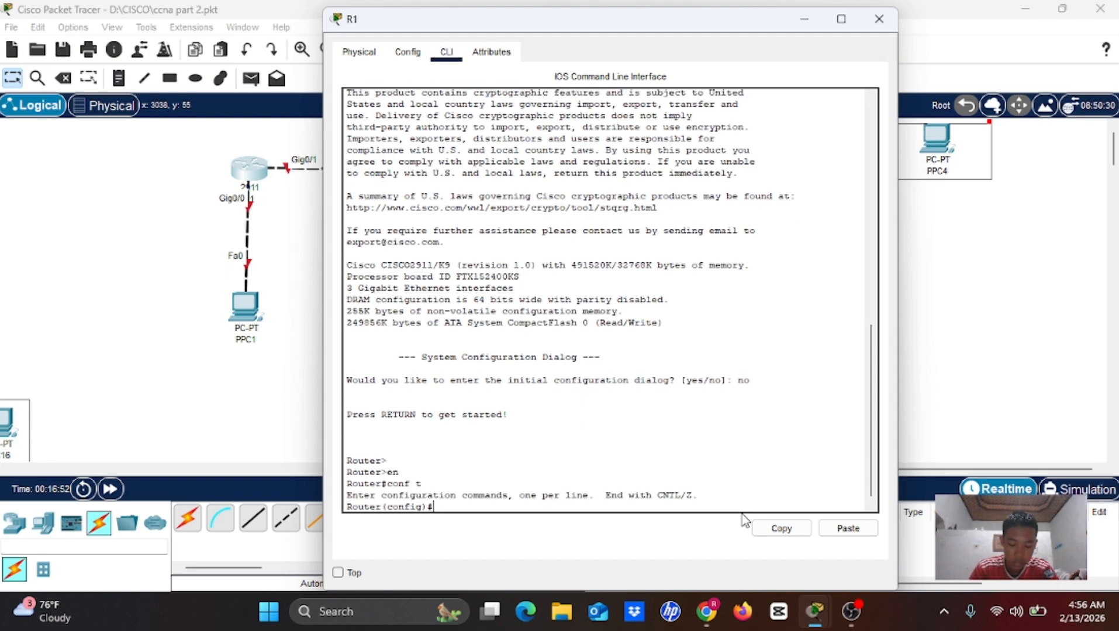
Step: Enter interface range configuration on R1 with int ra gig0/0-1, and put the R1 window away
type("int r")
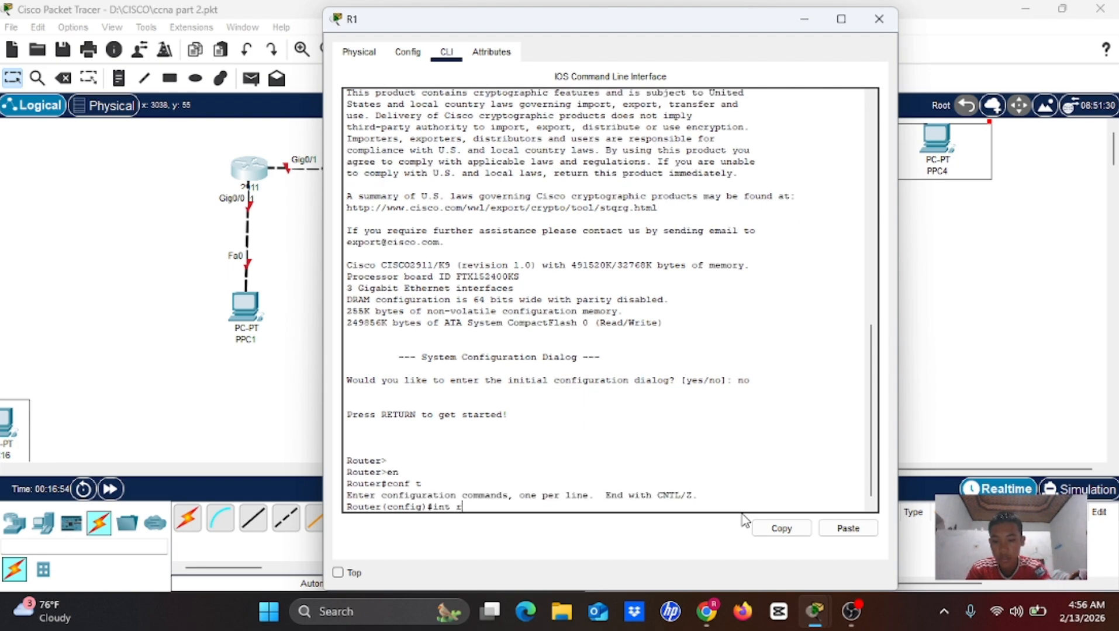
type("a")
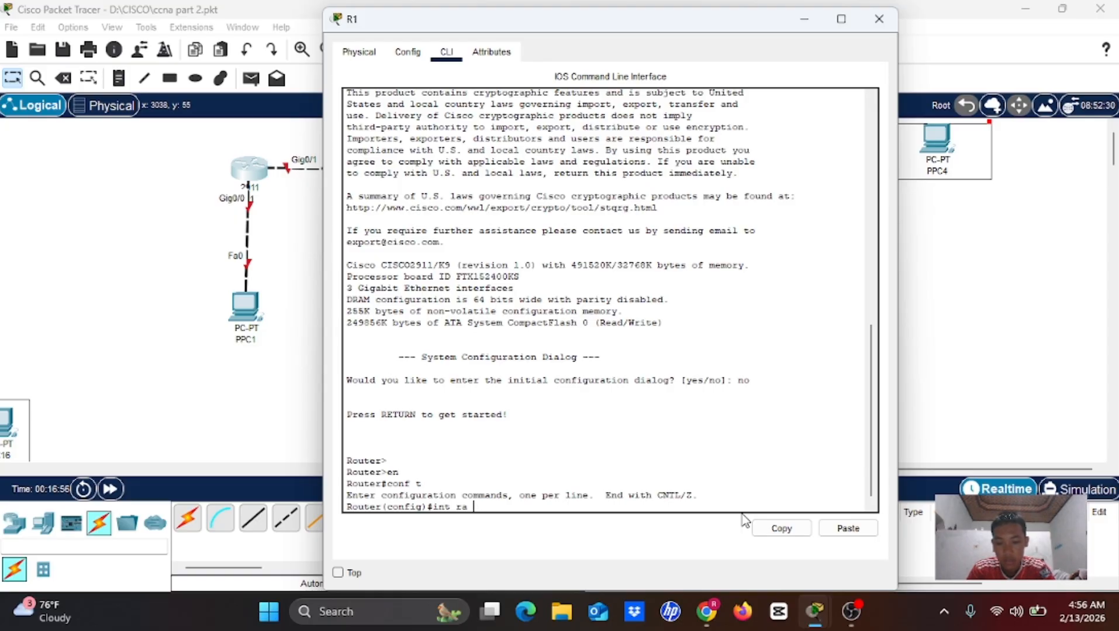
type(" fgig0/0-1")
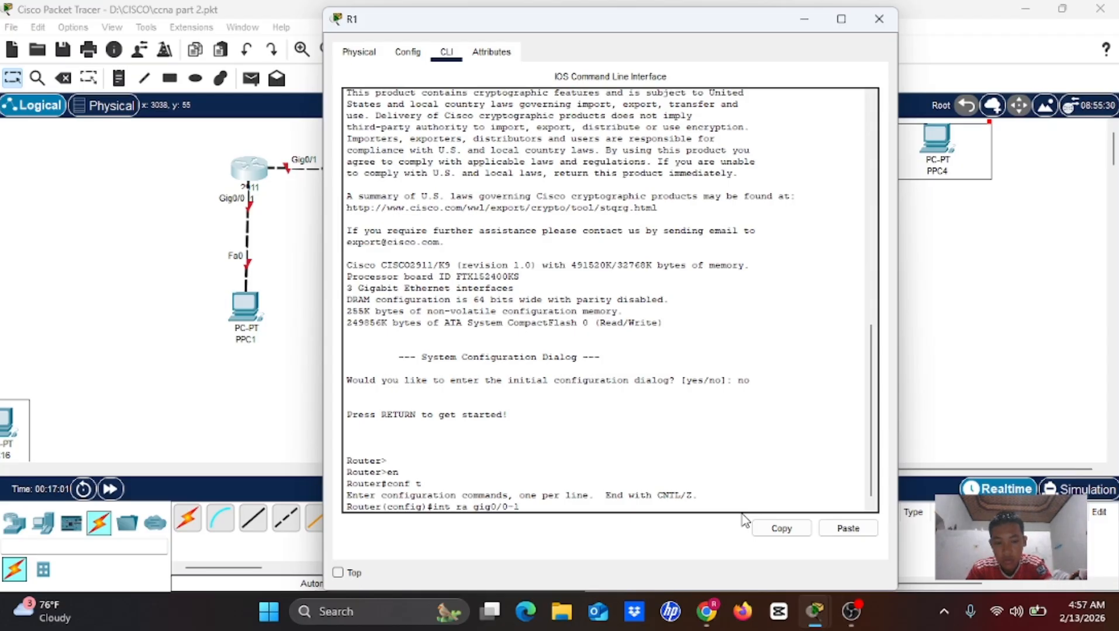
key("Return")
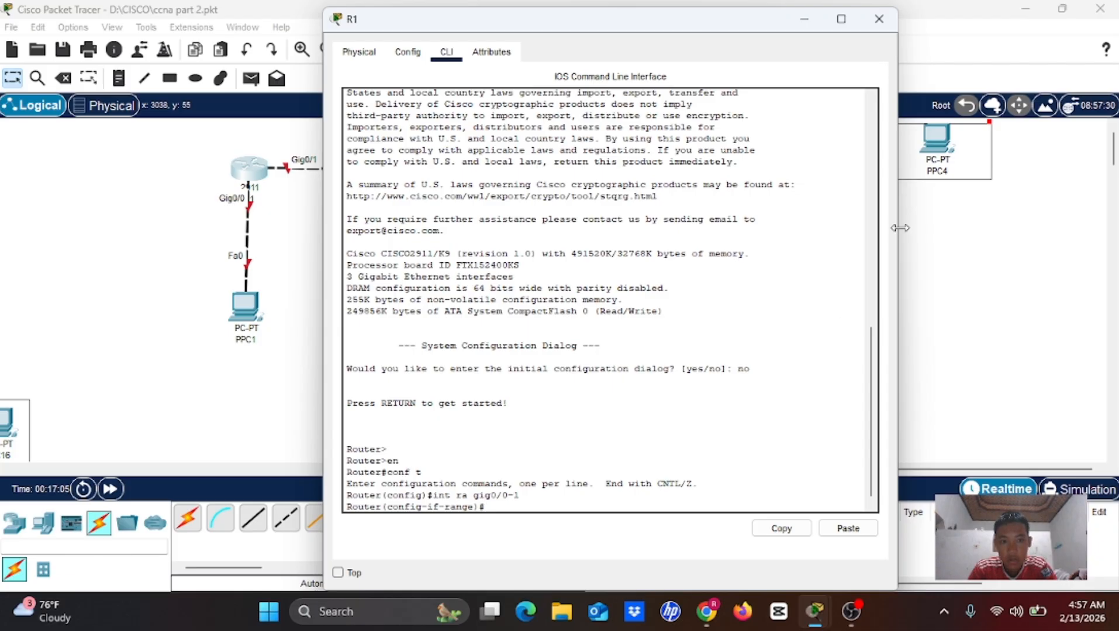
left_click(804, 21)
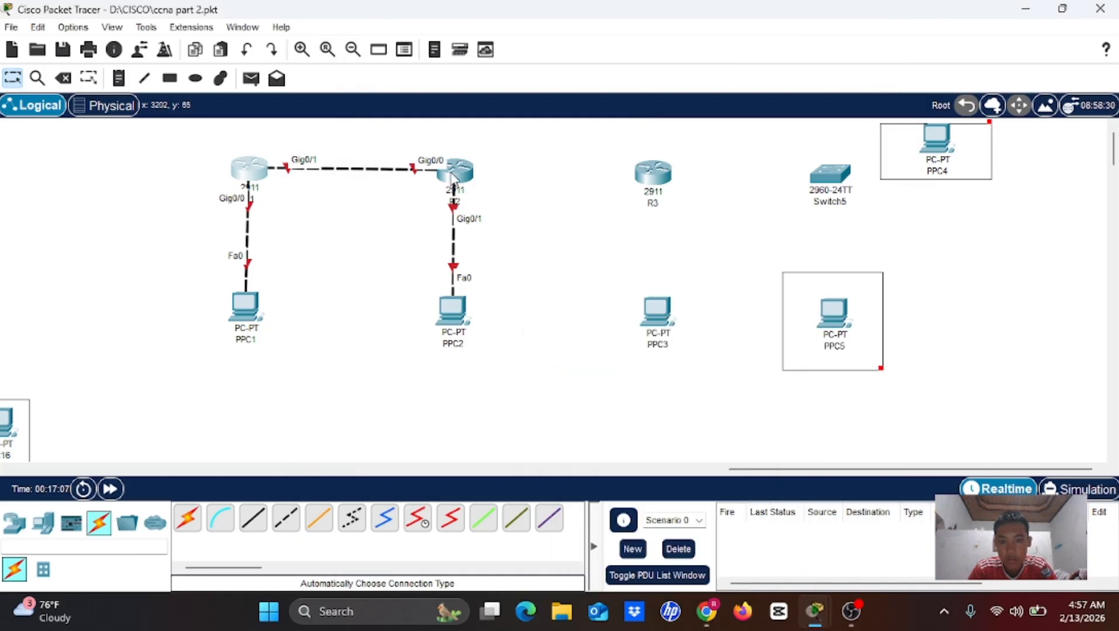
Step: Open R2's command line and answer no to the initial configuration dialog to reach the router prompt
left_click(453, 173)
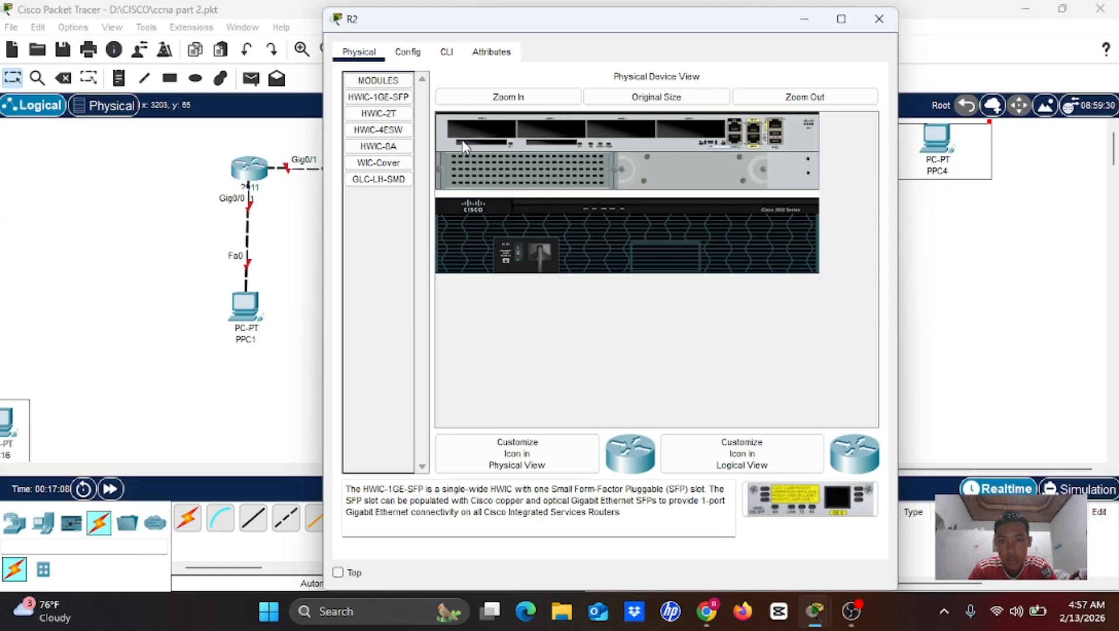
left_click(446, 52)
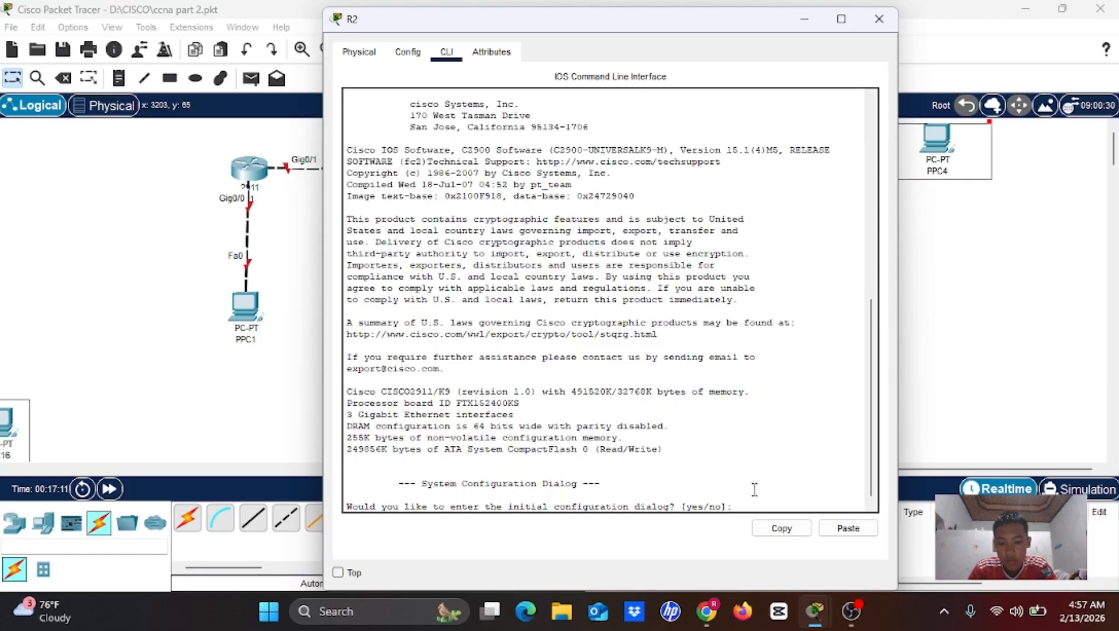
type("no")
key("Return")
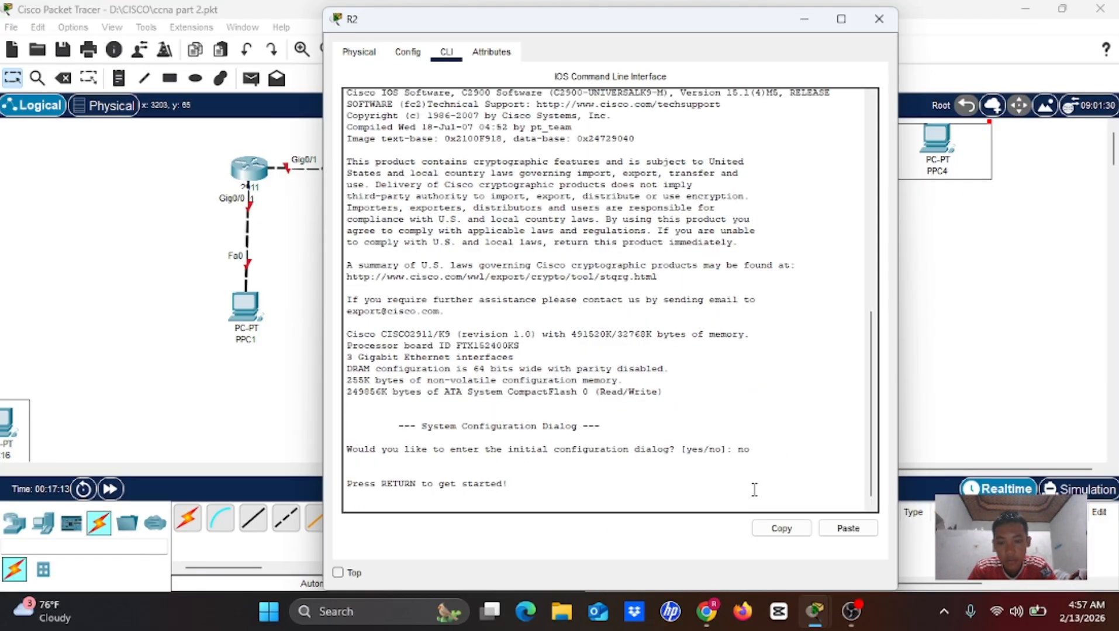
key("Return")
key("Return")
Step: Enter privileged mode with en and global configuration mode with conf t on R2
type("en")
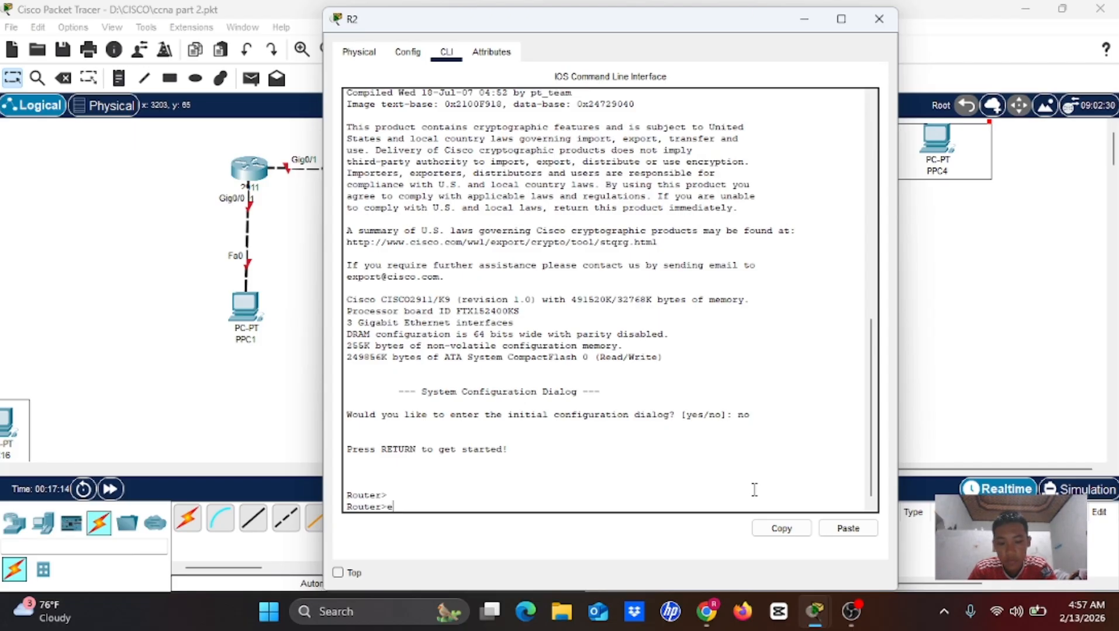
key("Return")
type("conf")
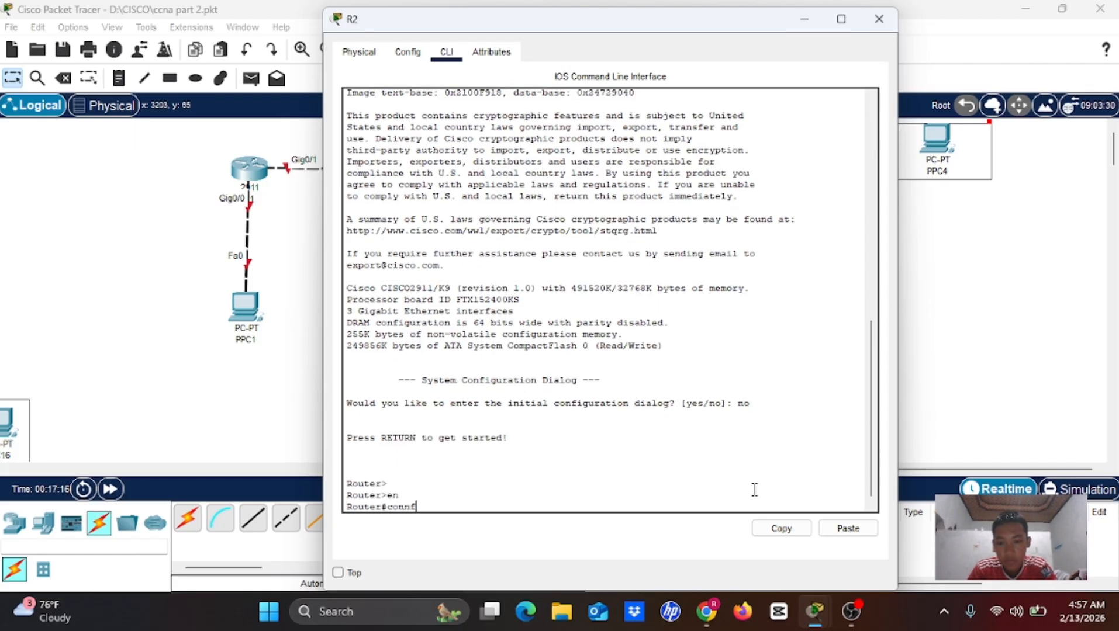
type(" t")
key("Return")
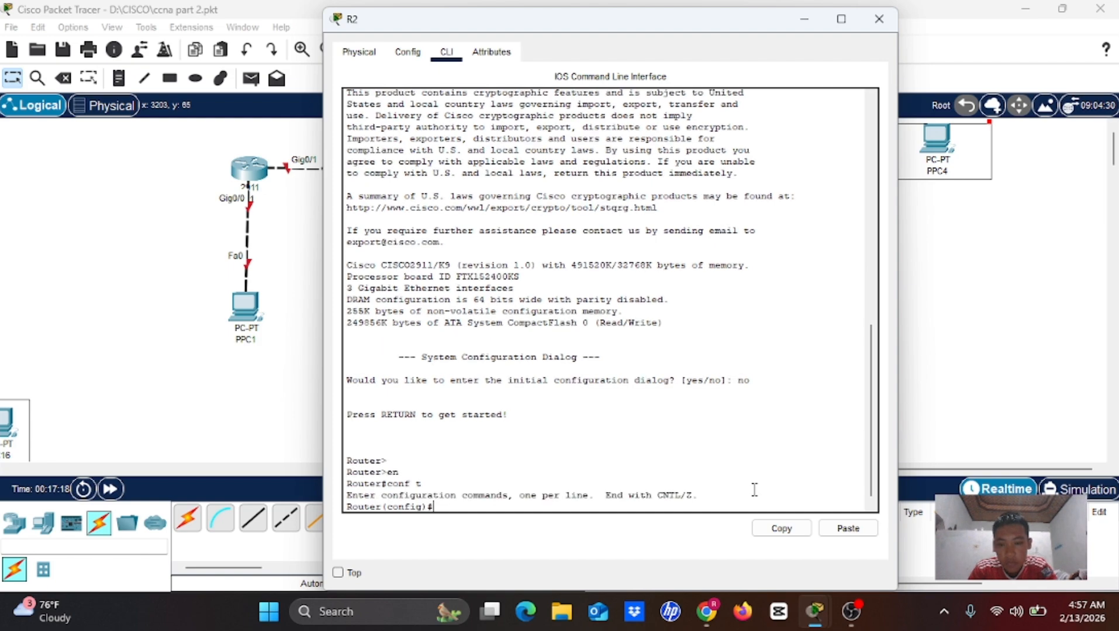
Step: Enable R2's interface range with int ra gig0/0-1 and no sh, and put the R2 window away
type("int ra")
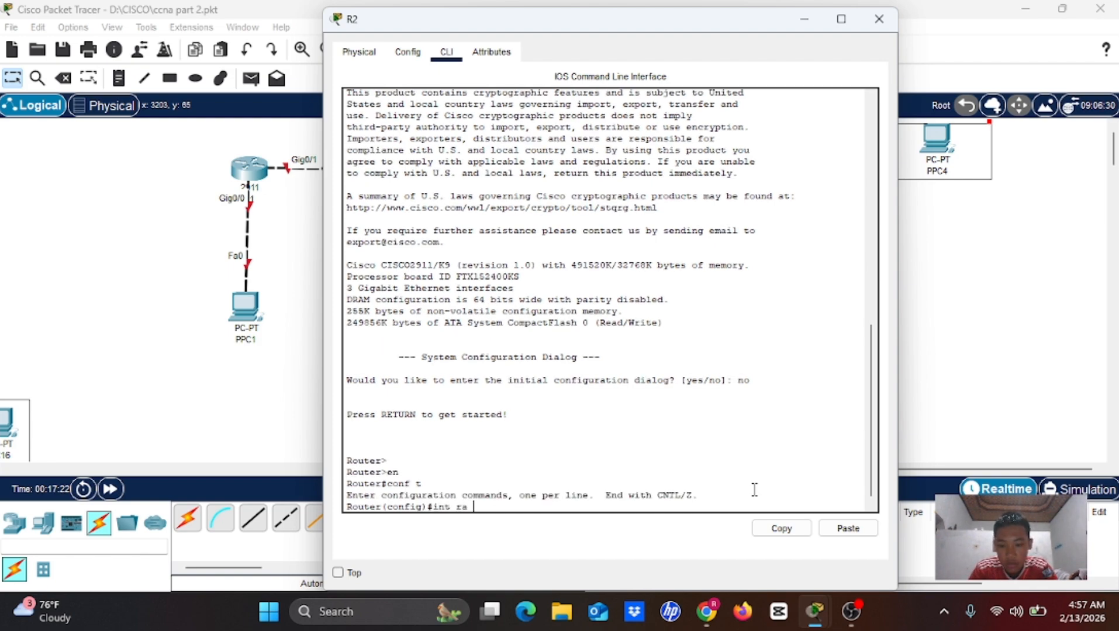
type(" gig0/0")
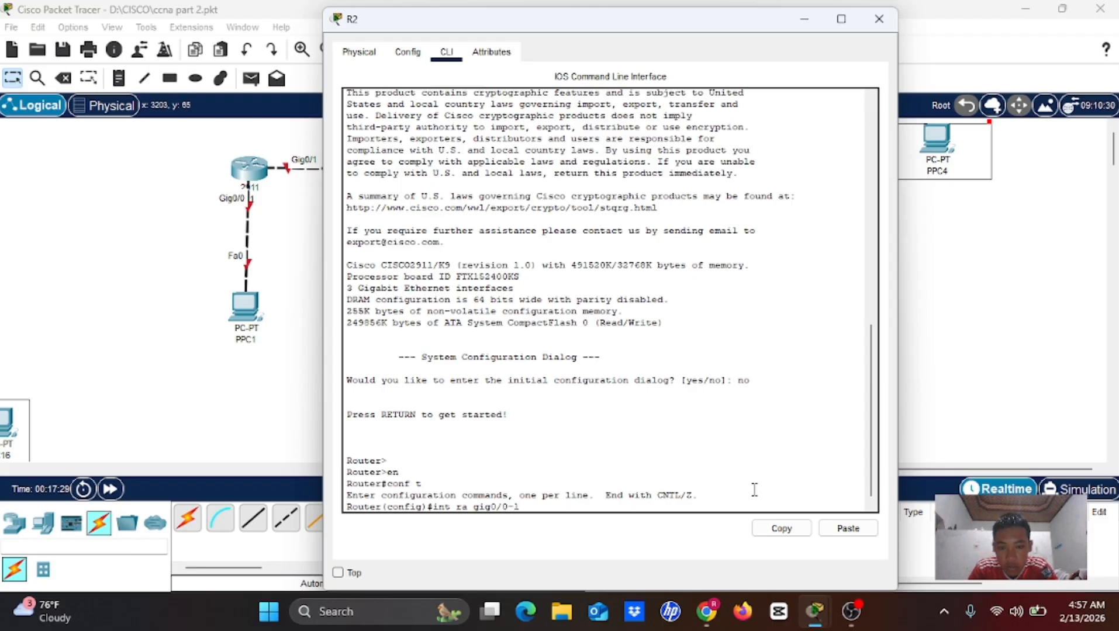
type("-1")
key("Return")
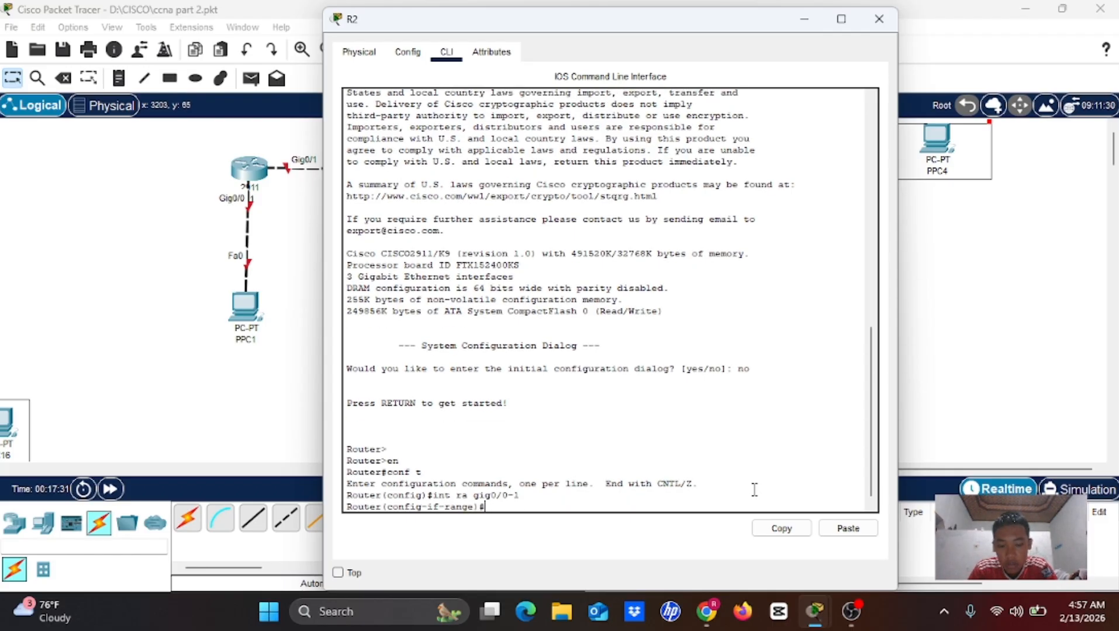
type("no sh")
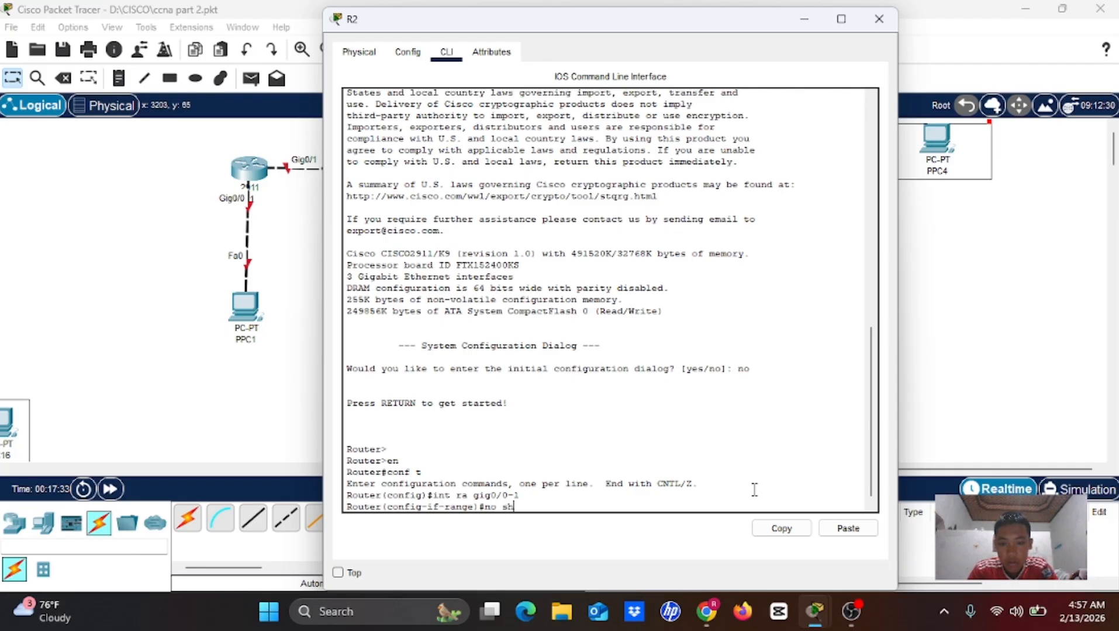
key("Return")
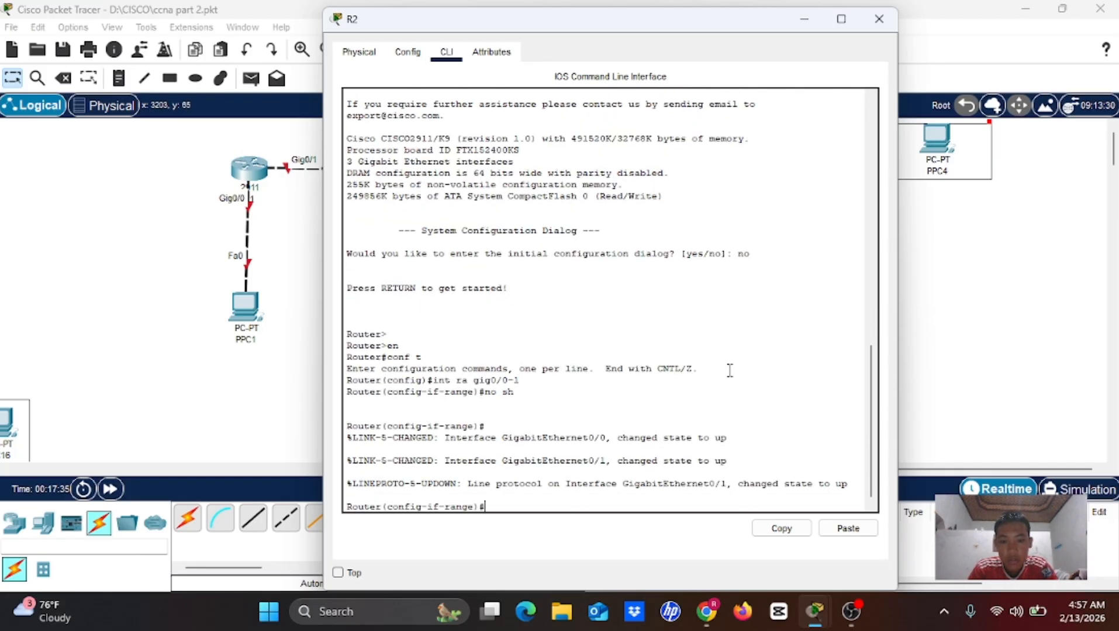
left_click(816, 23)
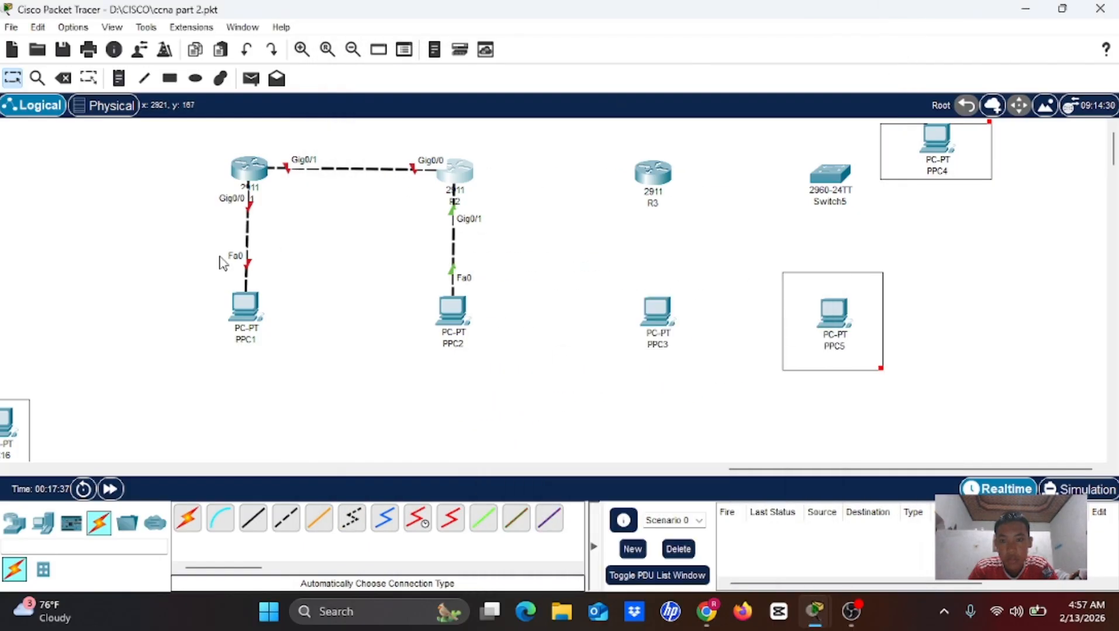
Step: Return to R1's command line and enable its selected Gigabit interface range with no sh
left_click(251, 170)
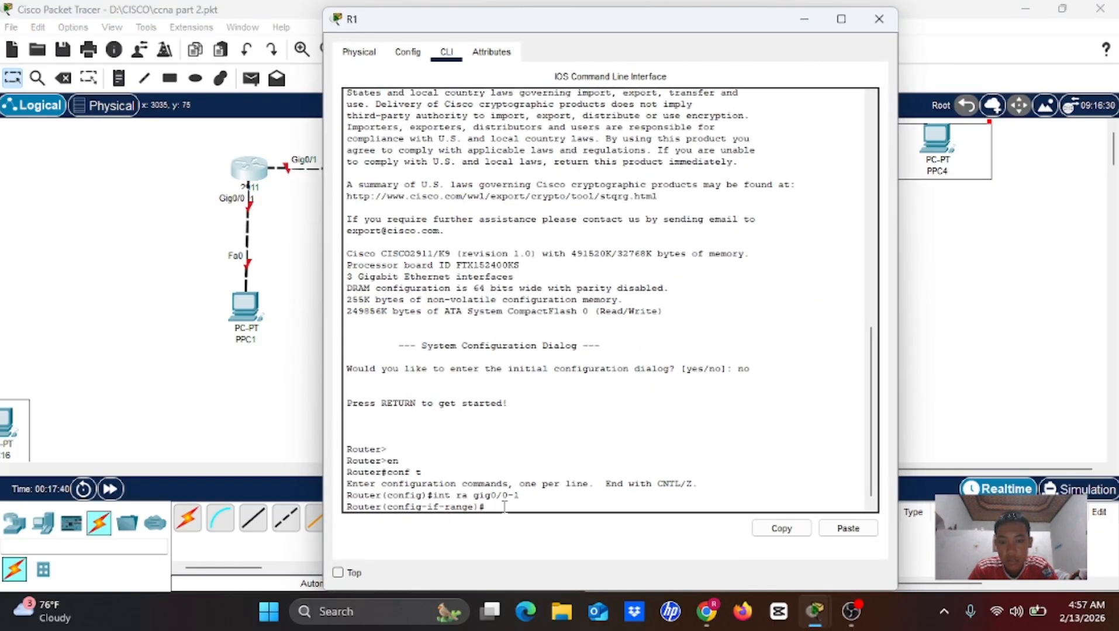
type("no sh")
key("Return")
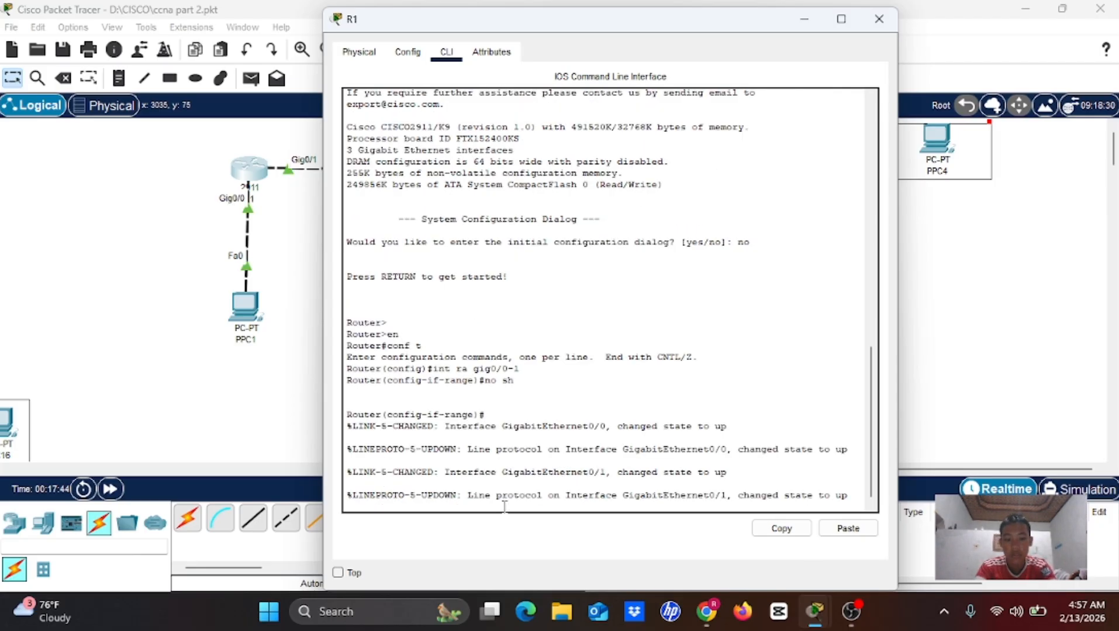
key("Return")
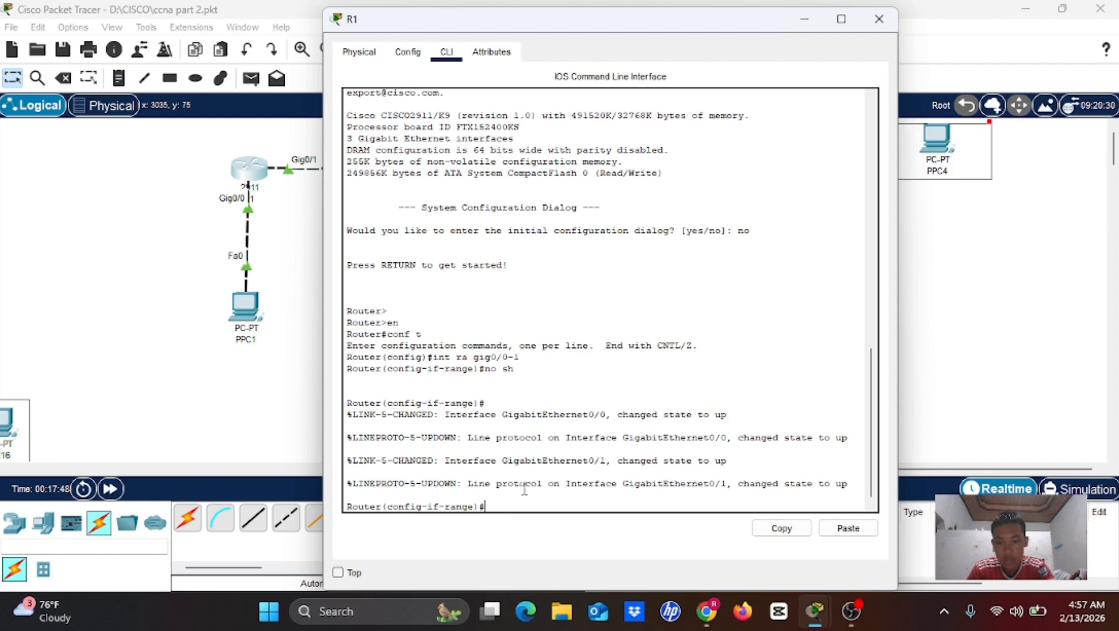
Step: Exit R1's interface range configuration with ex and enter configuration of a single interface with int gig0/0
type("ex")
key("Return")
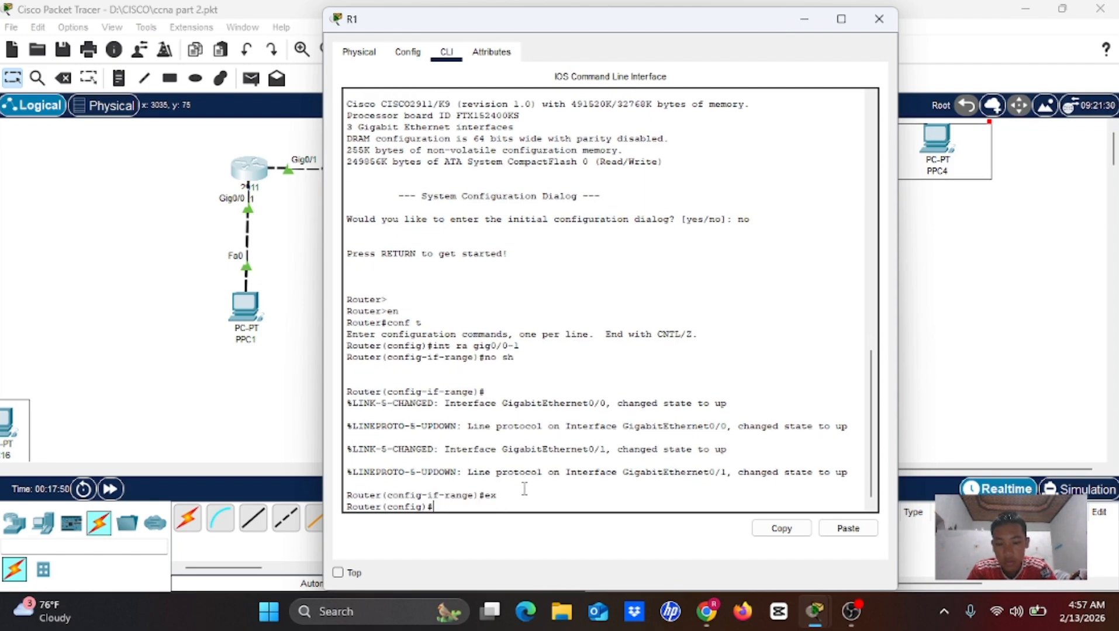
type("int")
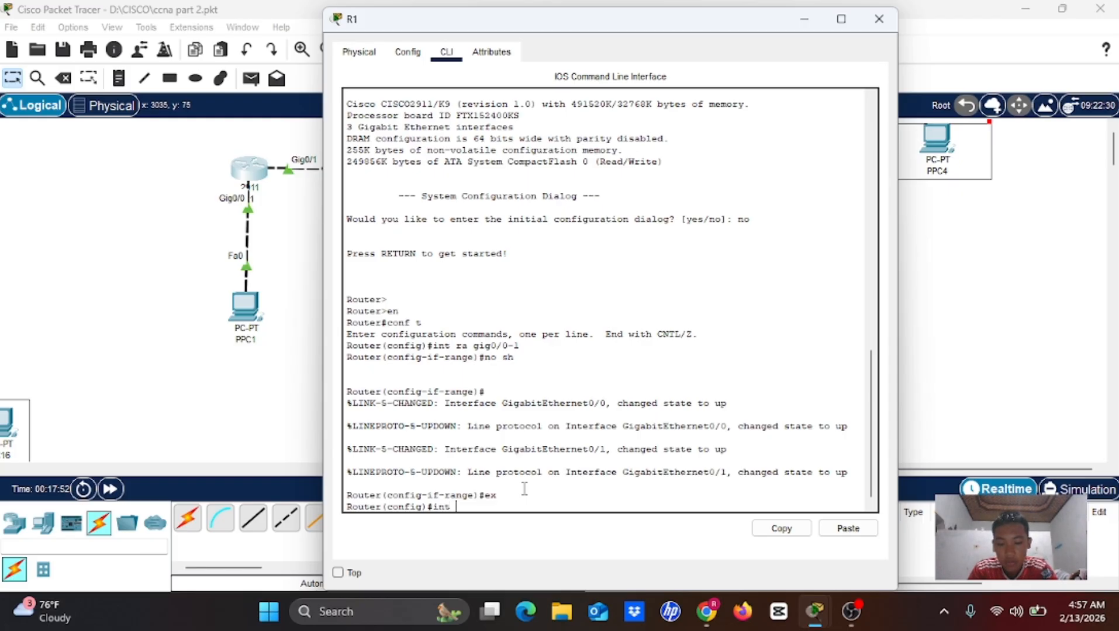
type(" gig0")
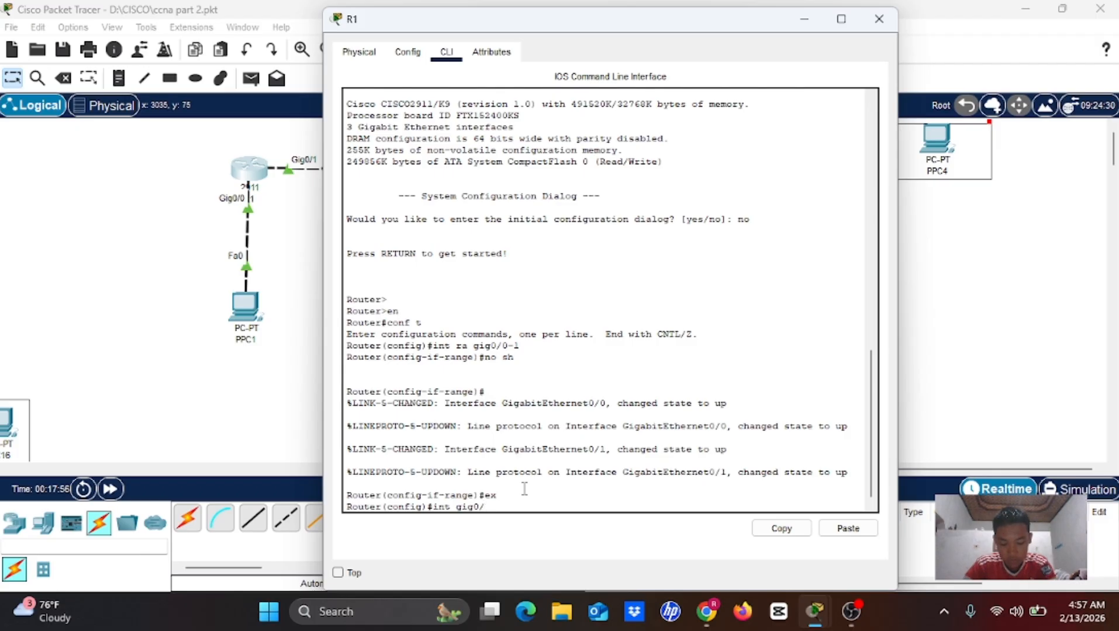
type("/0")
key("Return")
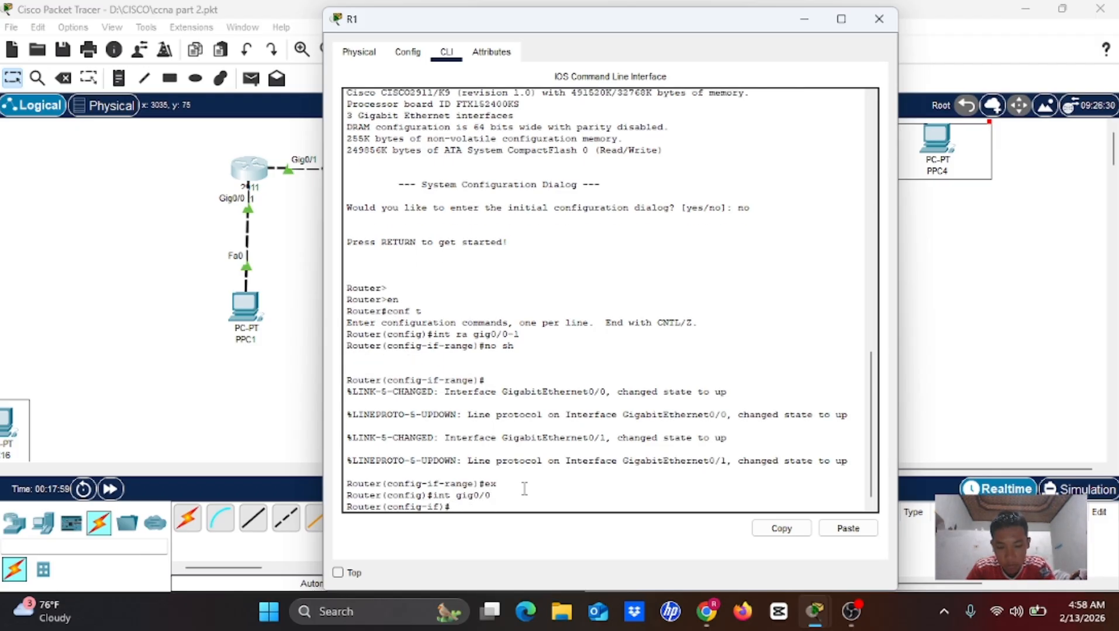
Step: Assign IP address 10.10.10.1 with mask 255.255.255.0 to R1's gig0/0 and exit the interface configuration with ex
type("ip addree")
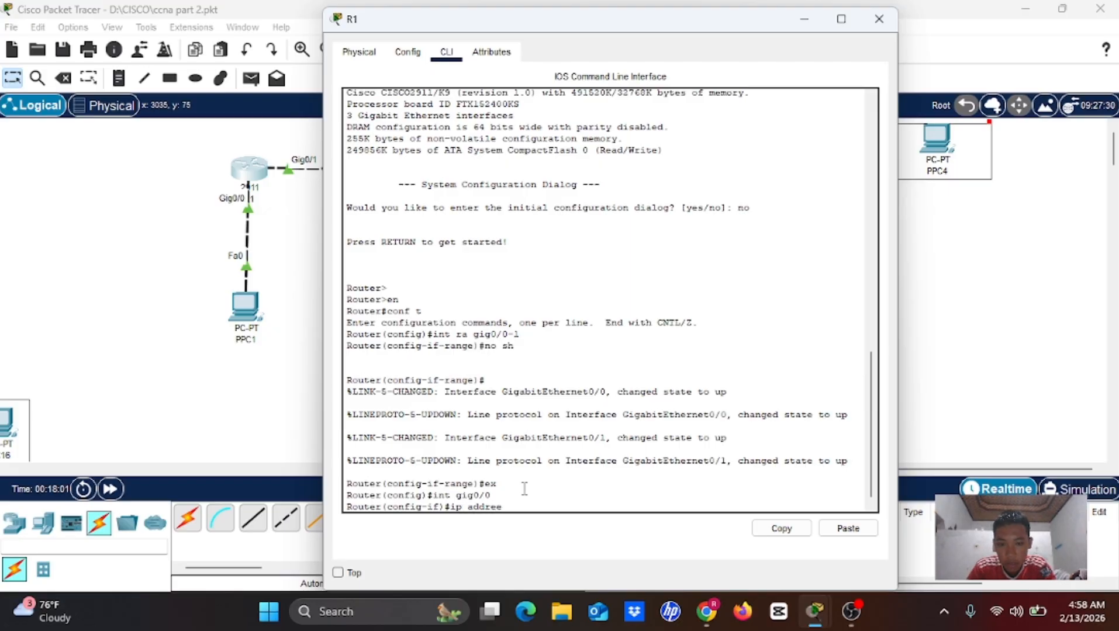
type("sss")
type(" 192.1")
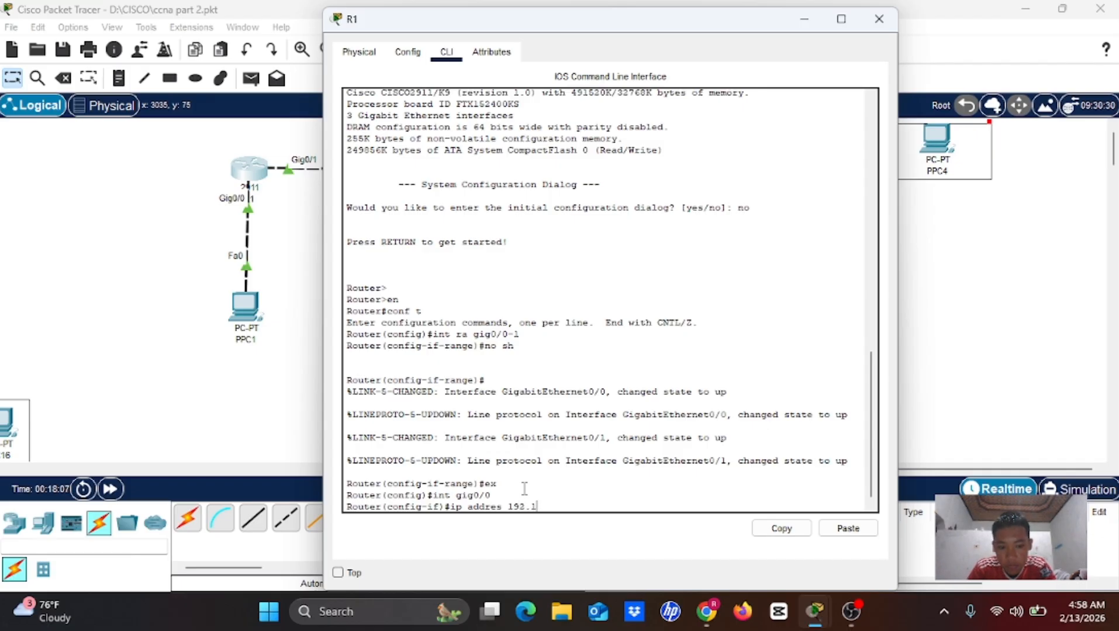
key("Left")
type("s")
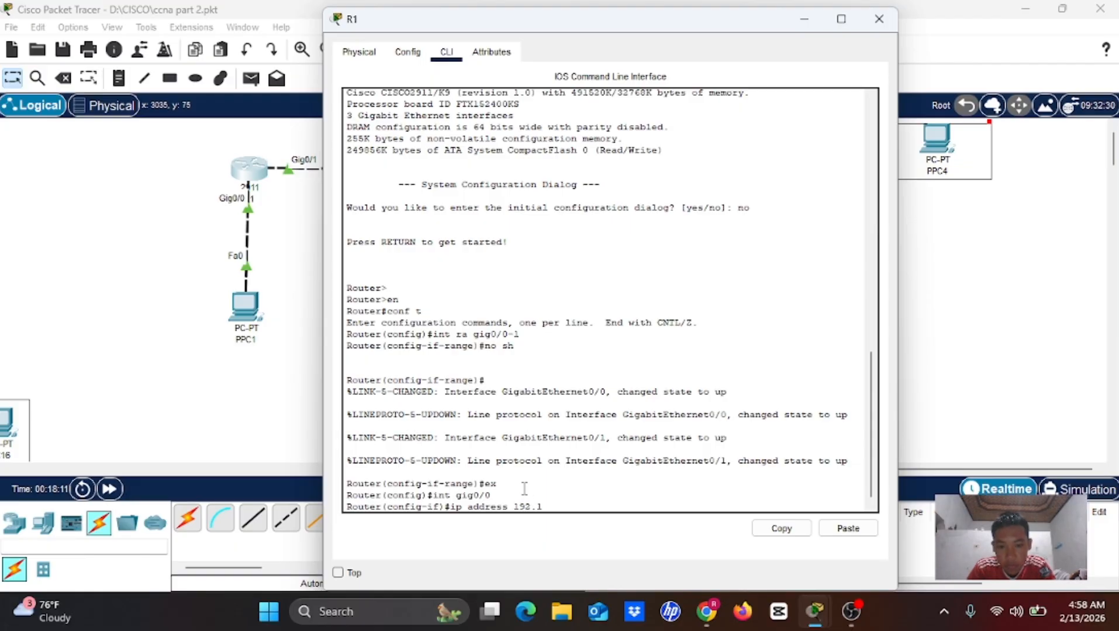
key("Right")
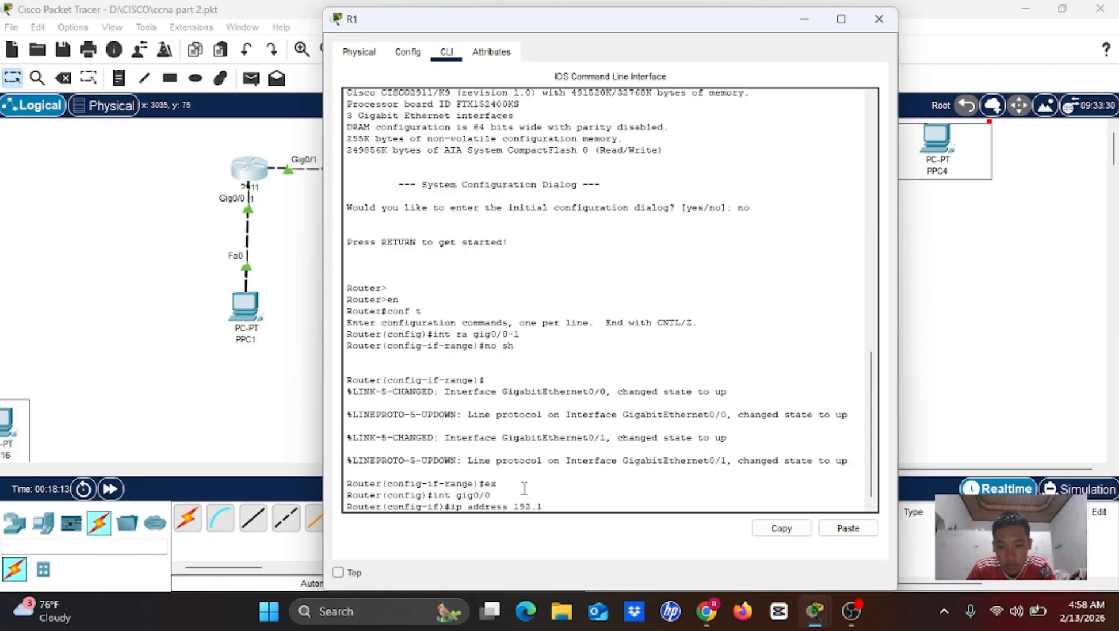
type("68.")
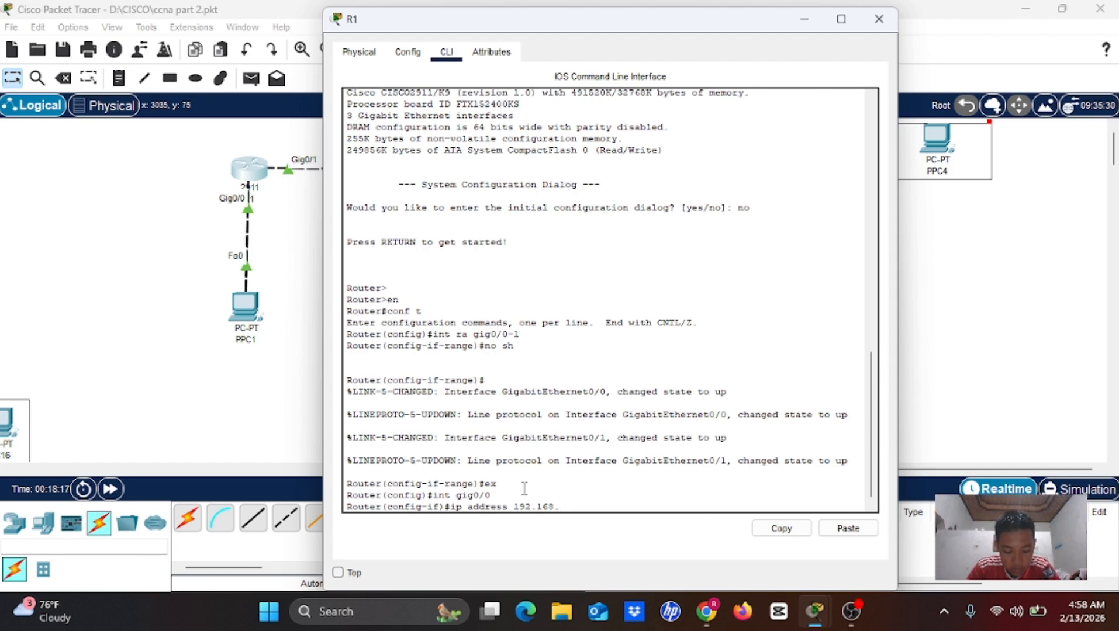
key("BackSpace")
key("BackSpace")
key("BackSpace")
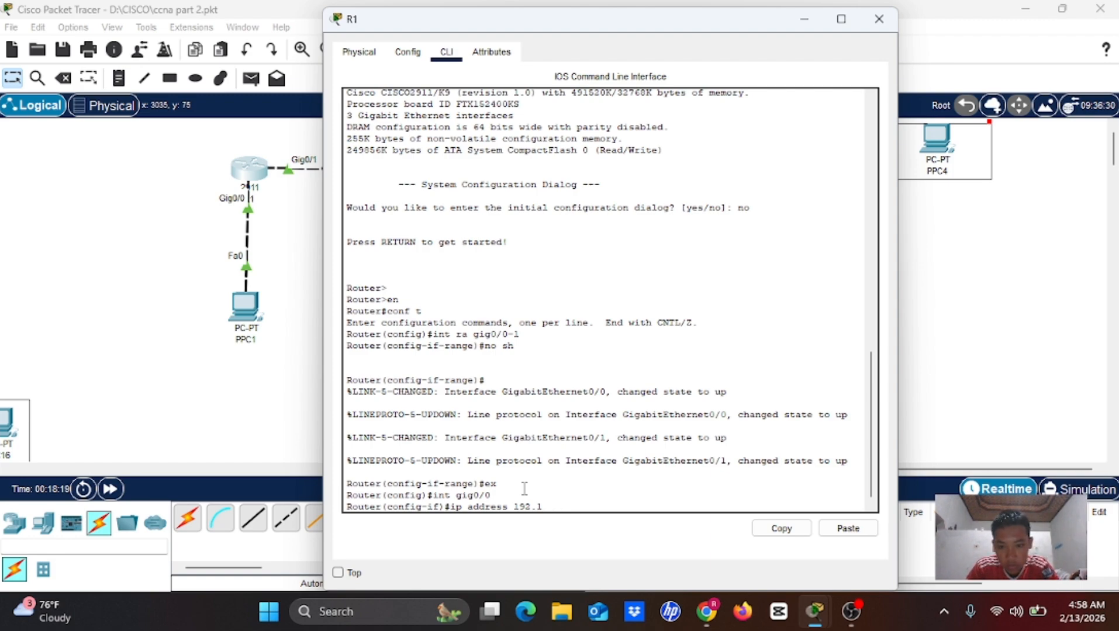
key("BackSpace")
key("BackSpace")
key("BackSpace")
type("0.10.10.1")
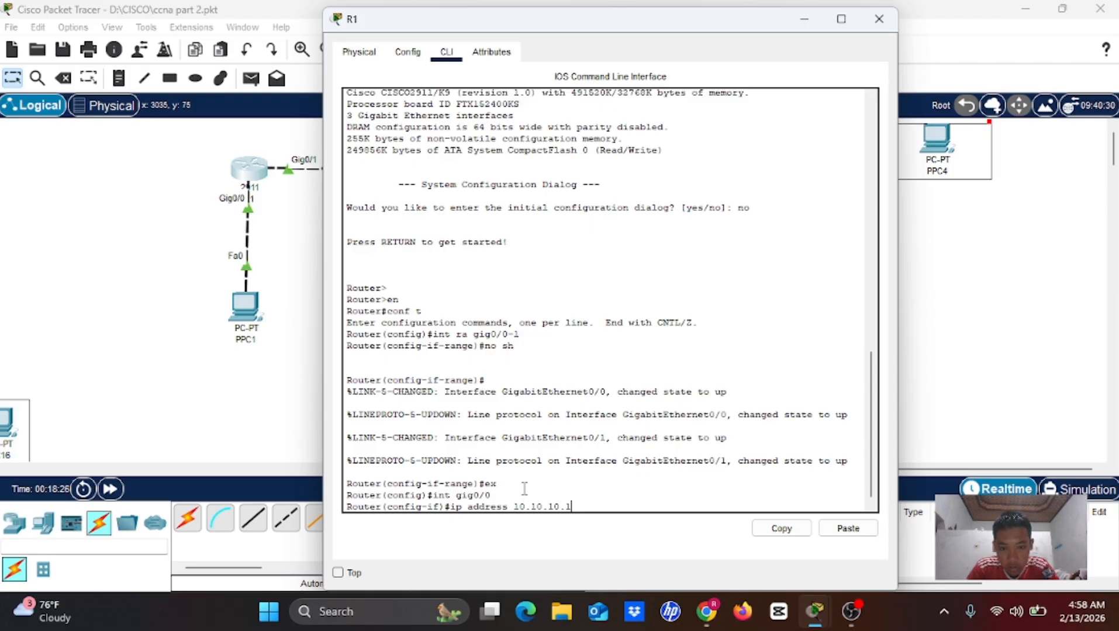
type(" 255.255.255.")
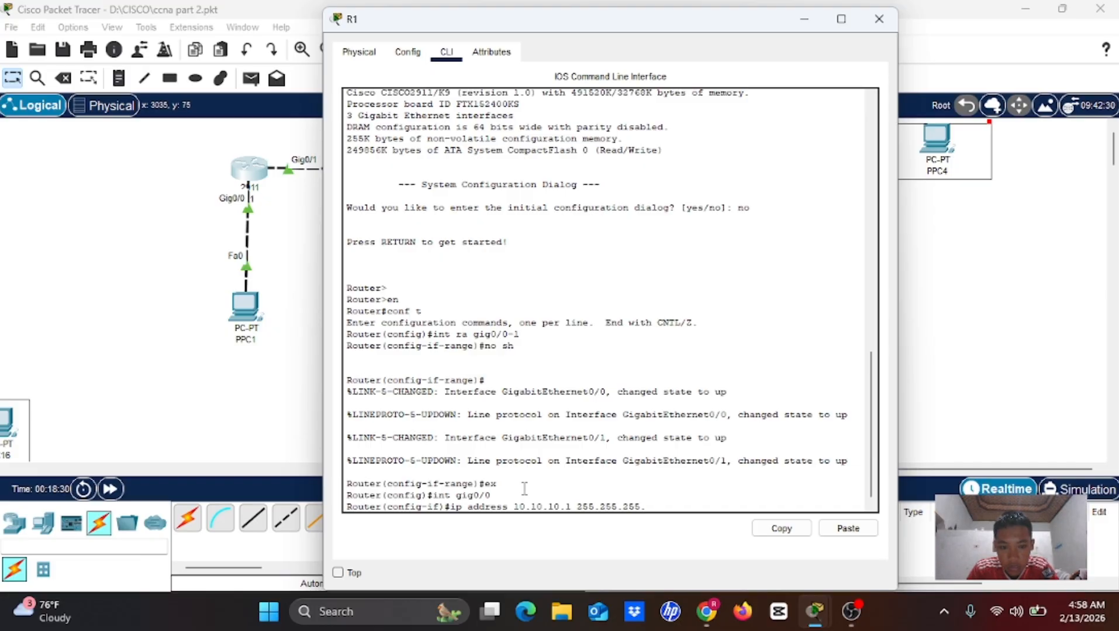
type("0")
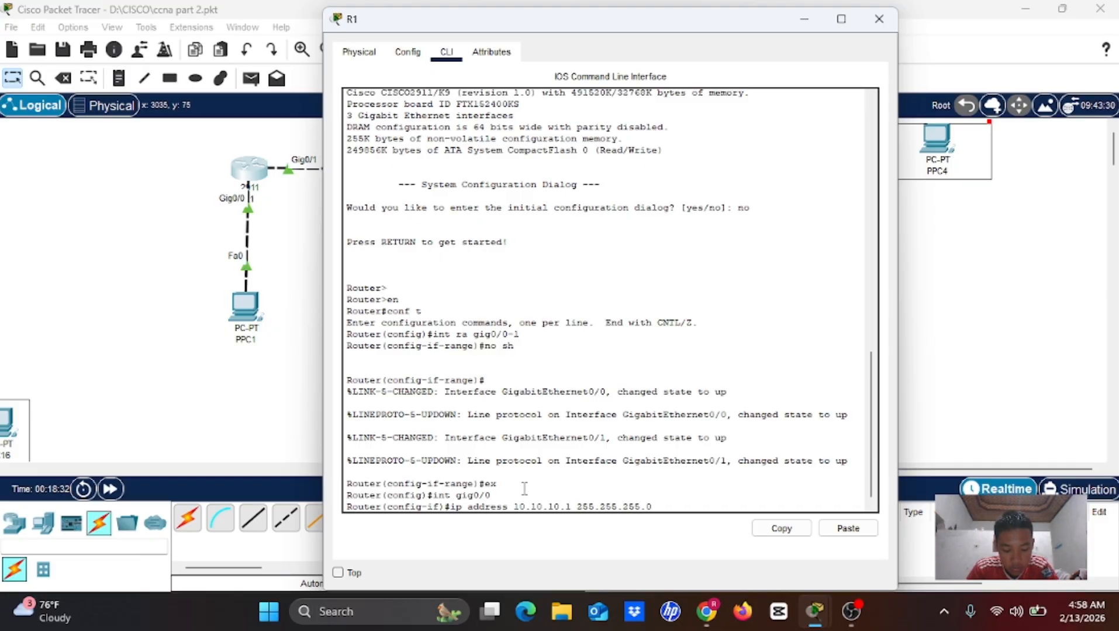
key("Return")
type("ex")
key("Return")
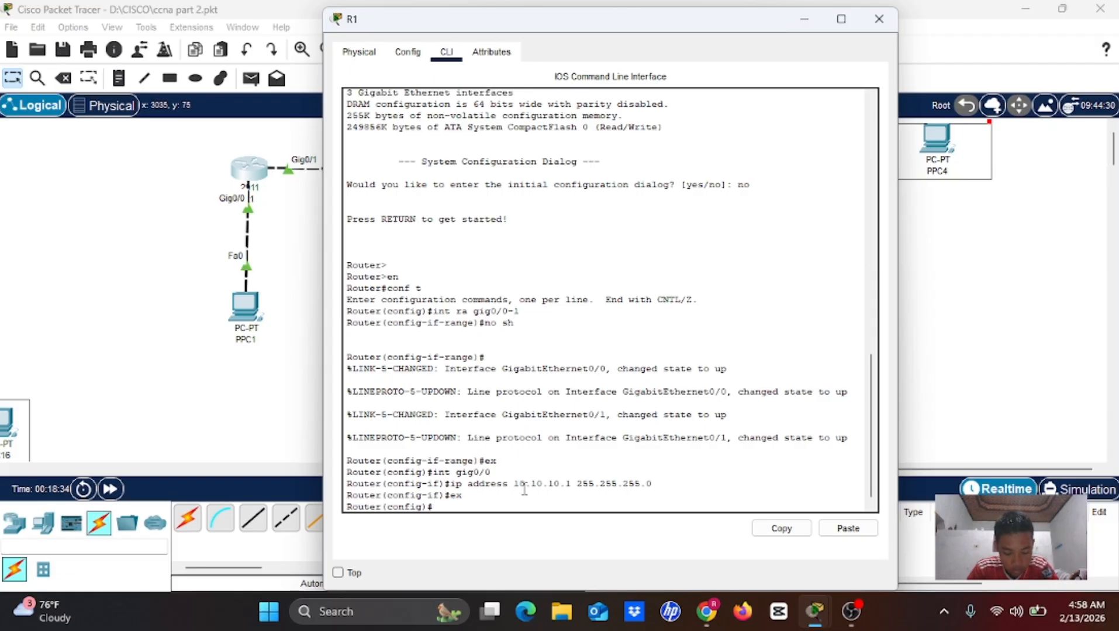
Step: Assign IP address 192.168.10.1 with mask 255.255.255.0 to R1's gig0/1, exit the interface configuration with ex and close R1's window
type("int g")
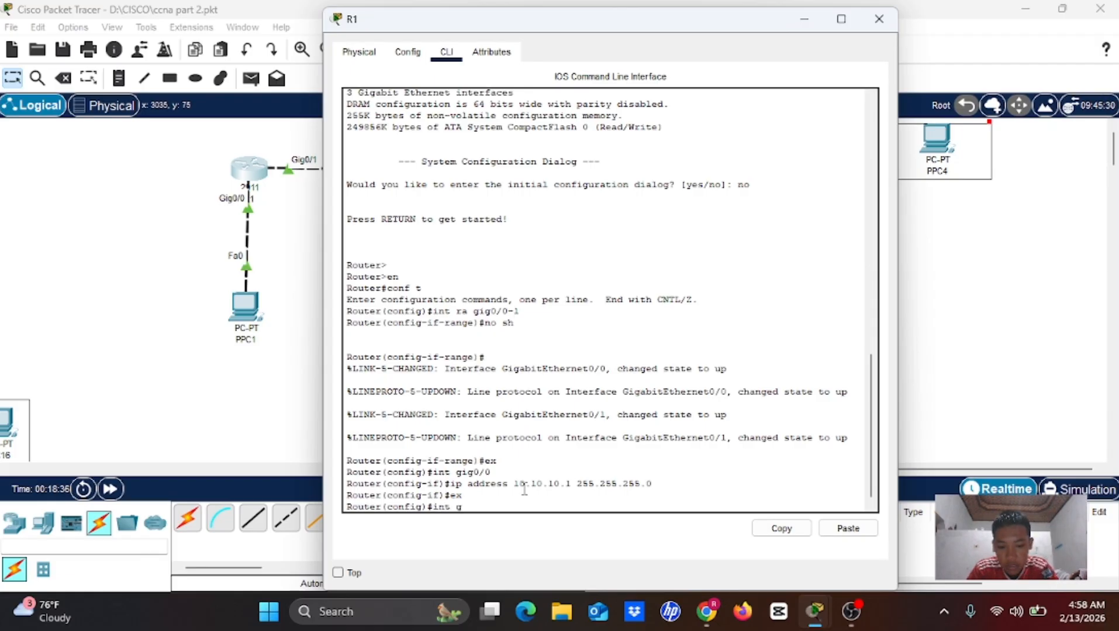
type("ig0/1")
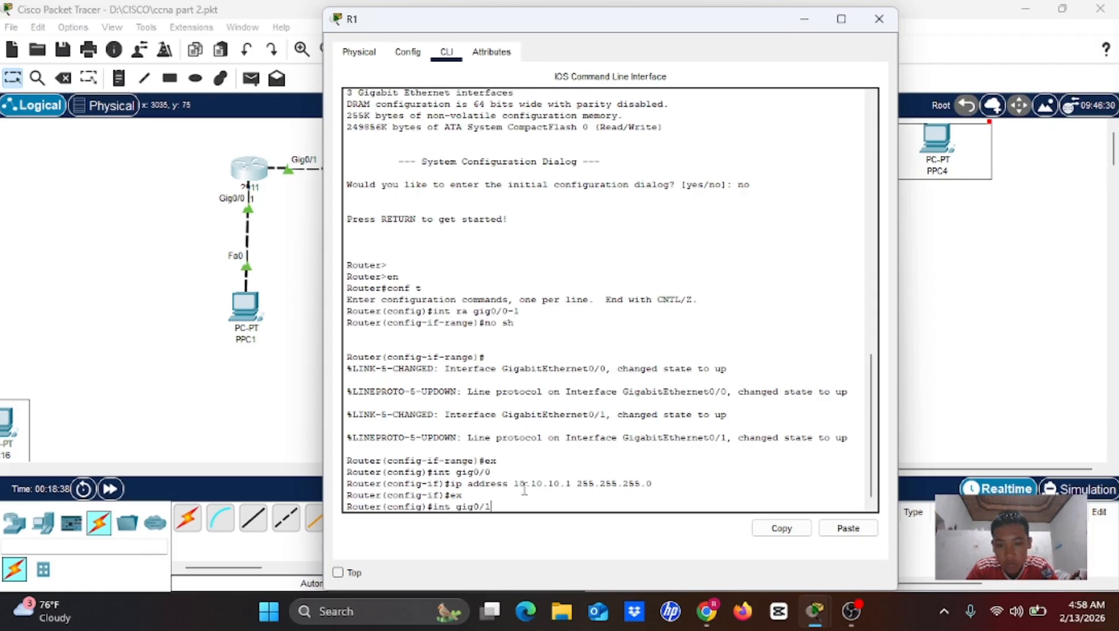
key("Return")
type("i")
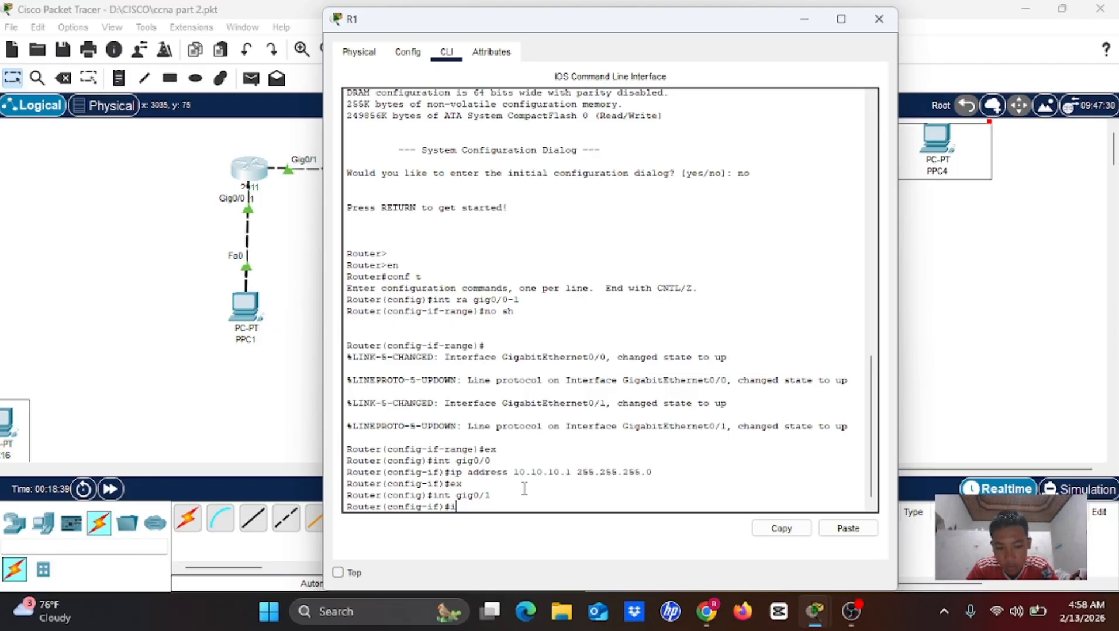
type("p add ")
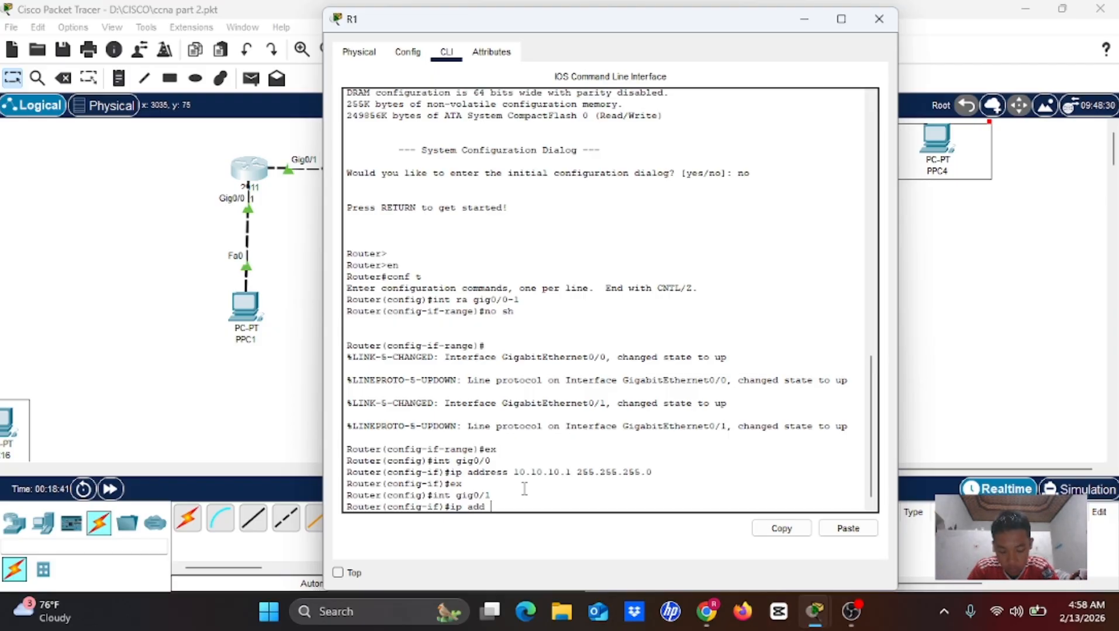
type("192.1")
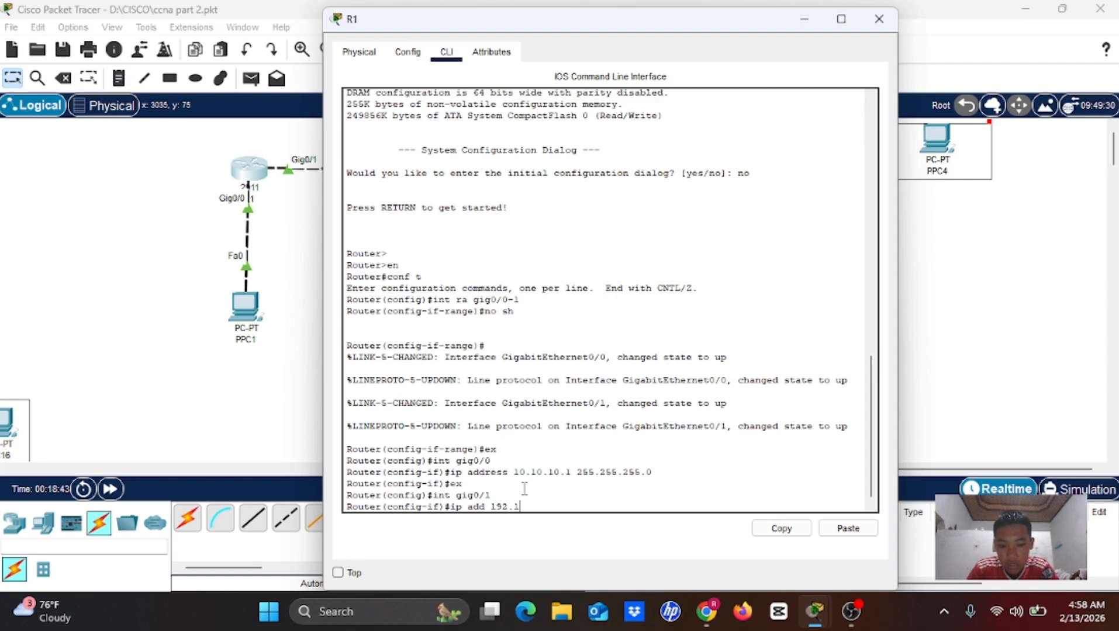
type("68.10.1 255.255.255.")
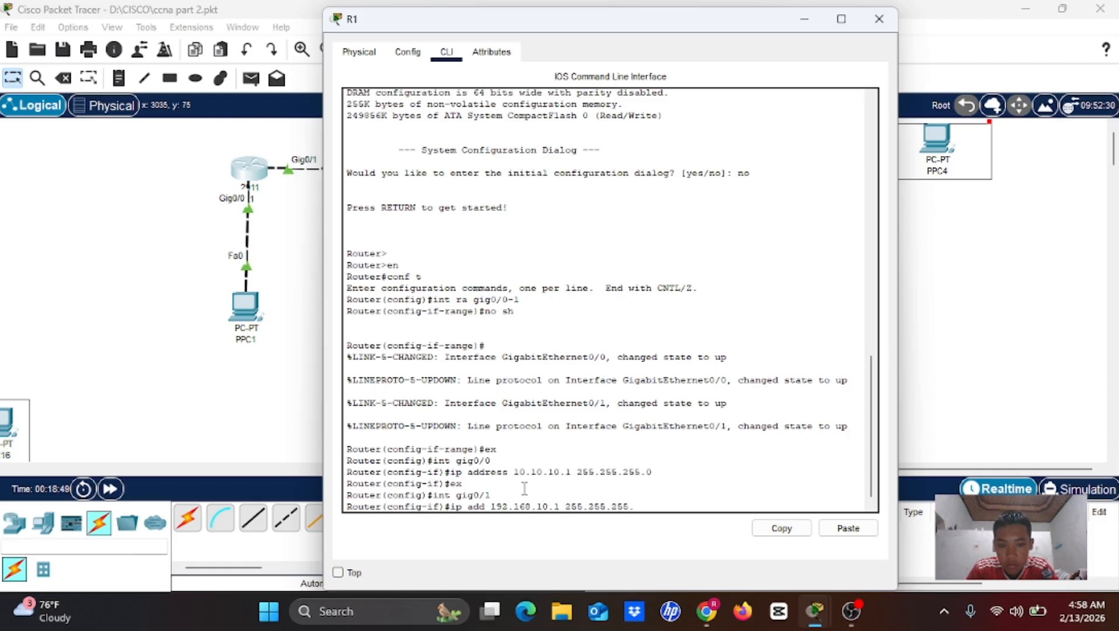
type("0")
key("Return")
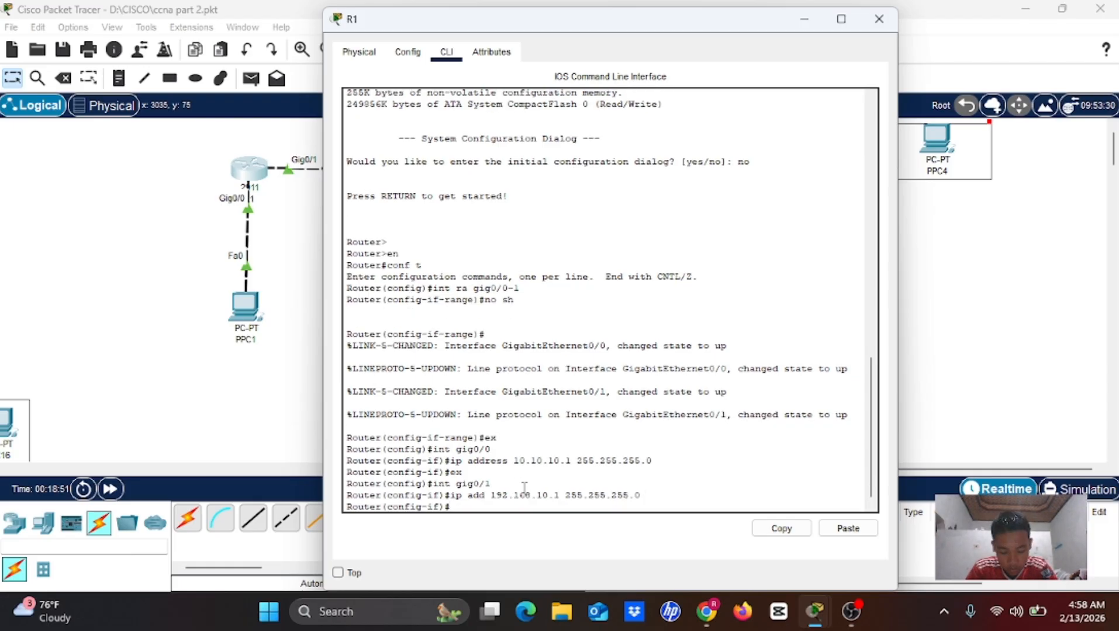
type("ex")
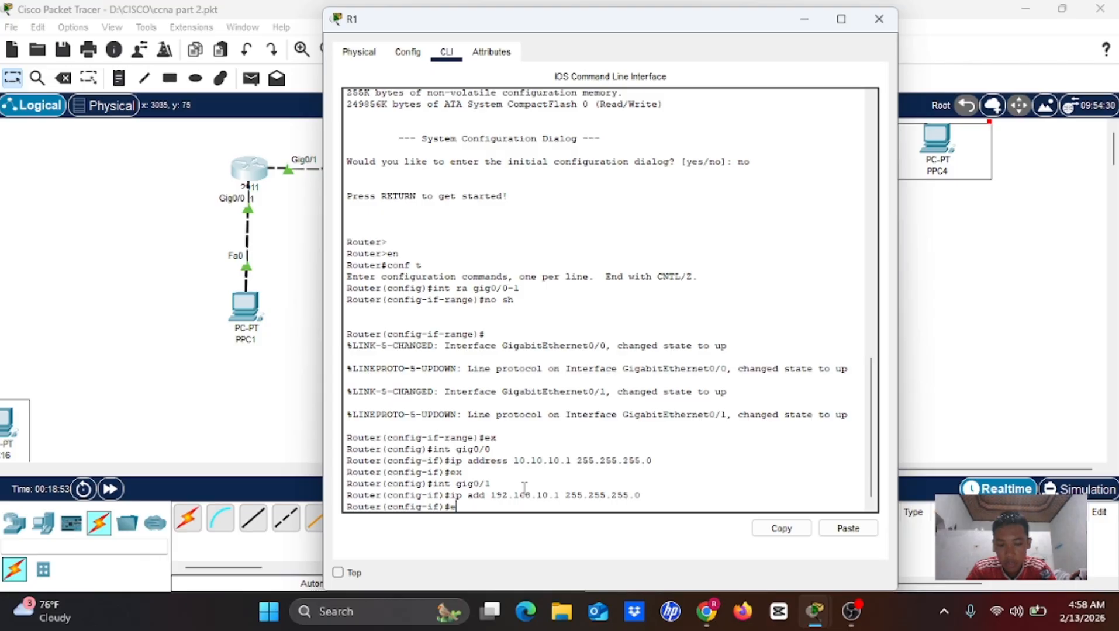
key("Return")
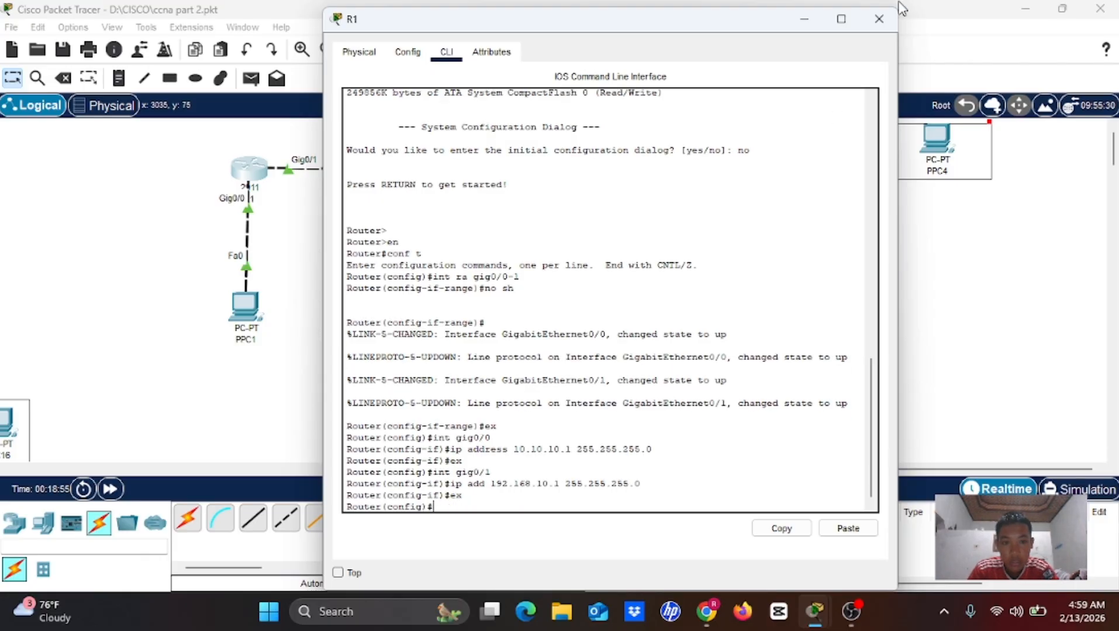
left_click(878, 19)
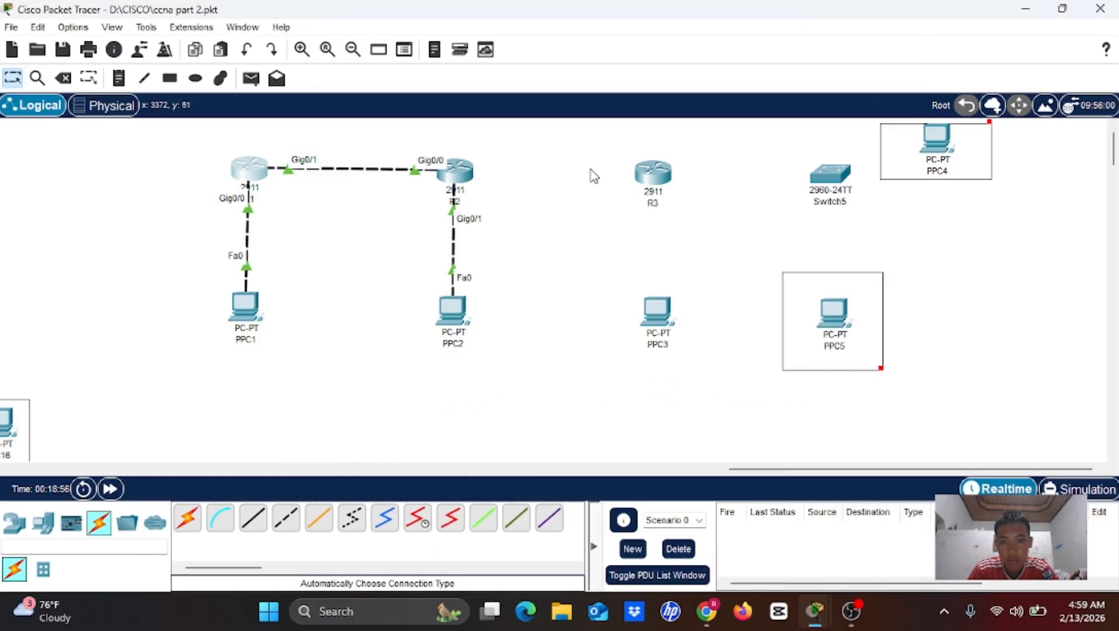
Step: On R2's command line, leave the interface range with ex and enter configuration of a single interface with int gig0/0
left_click(455, 171)
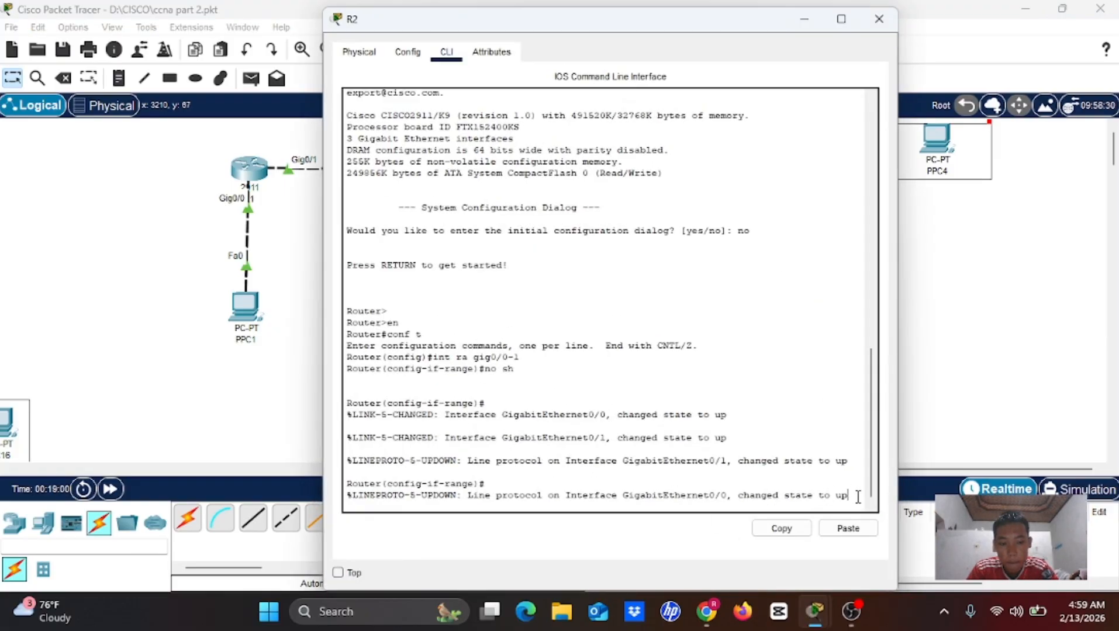
key("Return")
key("Return")
type("ex")
key("Return")
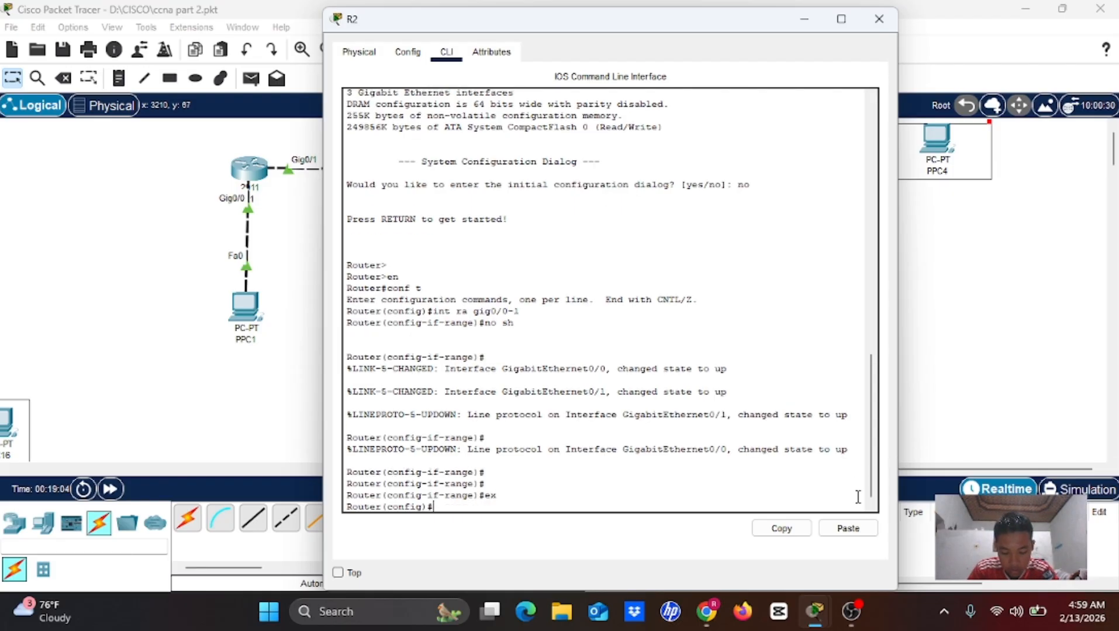
type("int gig")
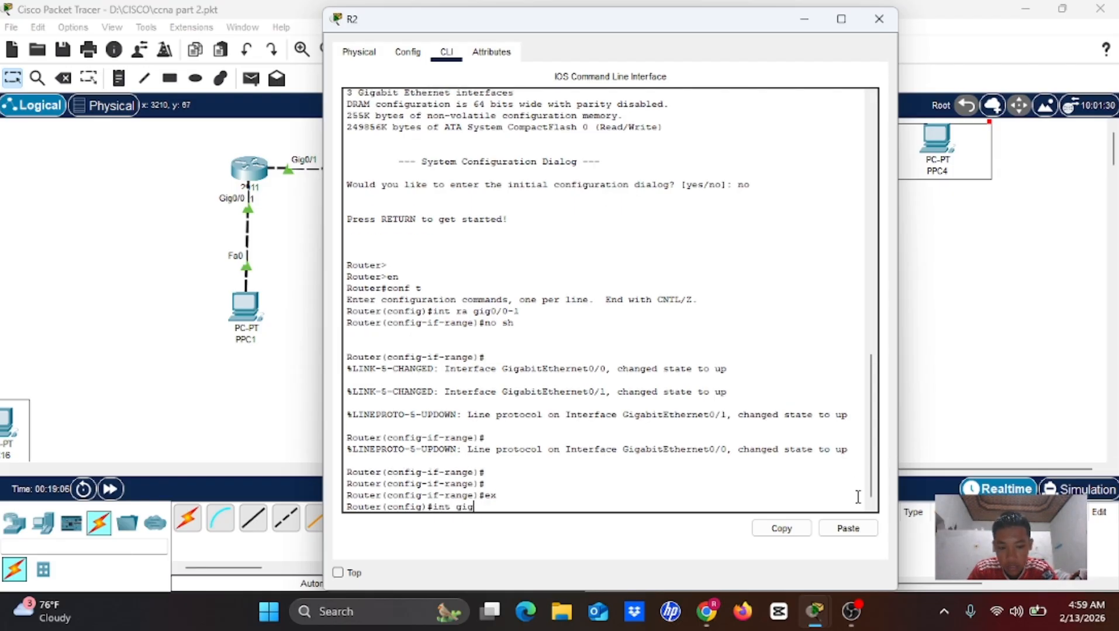
type("0/0")
key("Return")
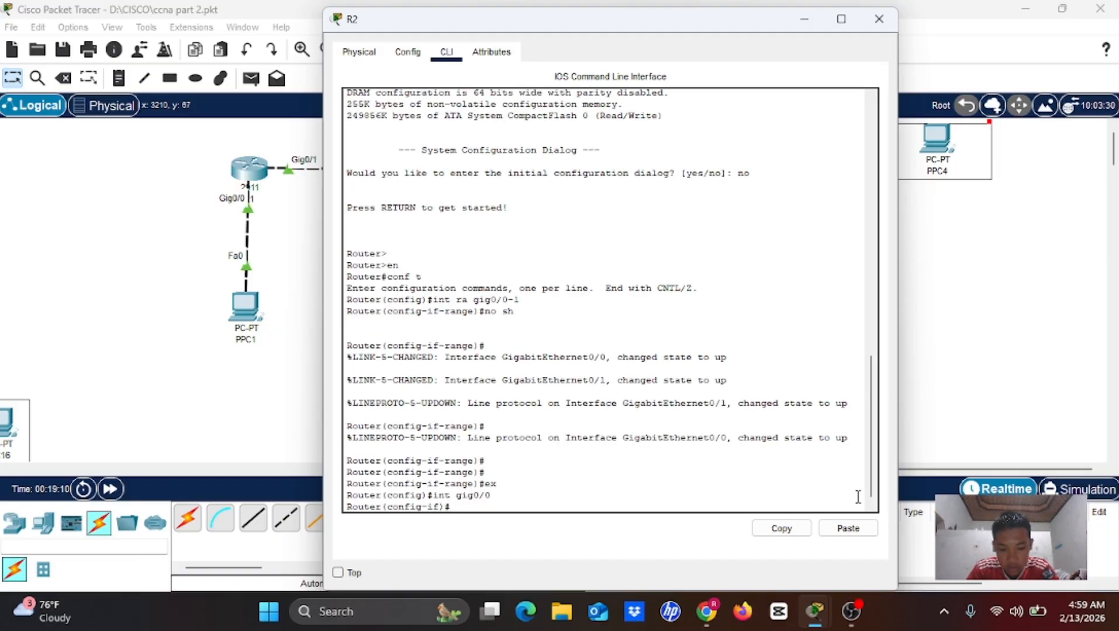
Step: Assign IP address 10.10.10.2 with mask 255.255.255.0 to R2's gig0/0 and exit the interface configuration with ex
type("ip add")
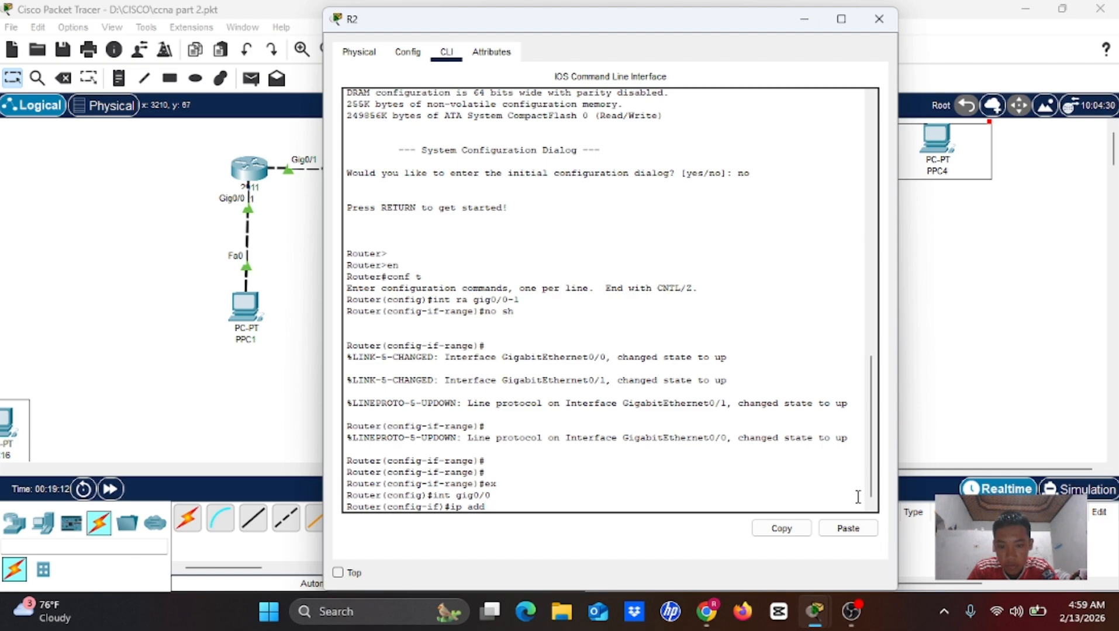
type("d")
key("BackSpace")
type("10.10.10.2 255.255.")
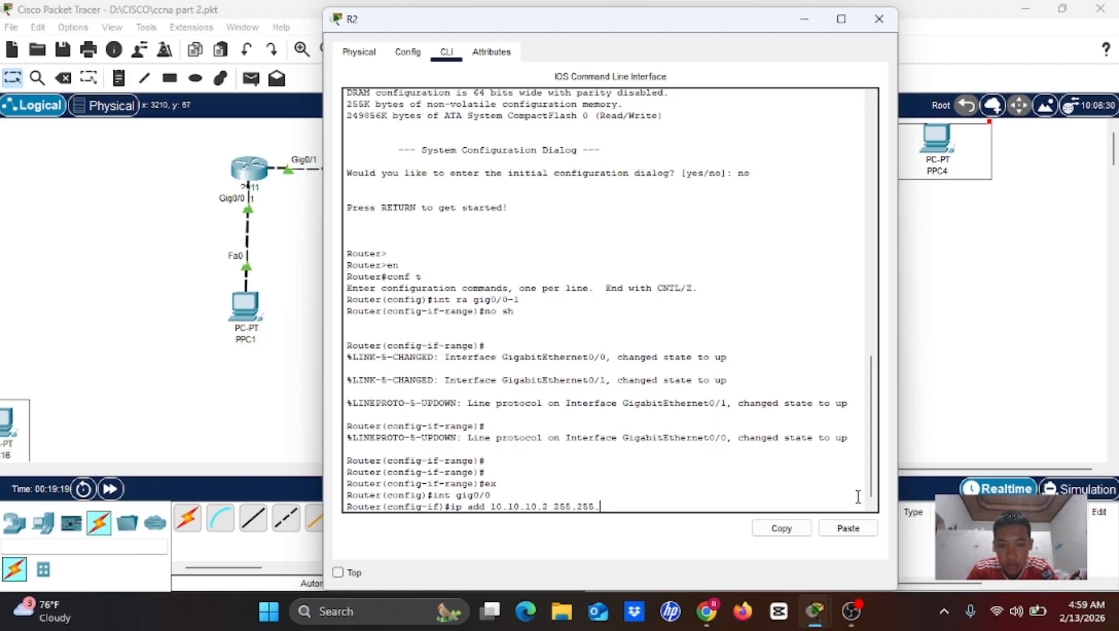
type("255.0")
key("Return")
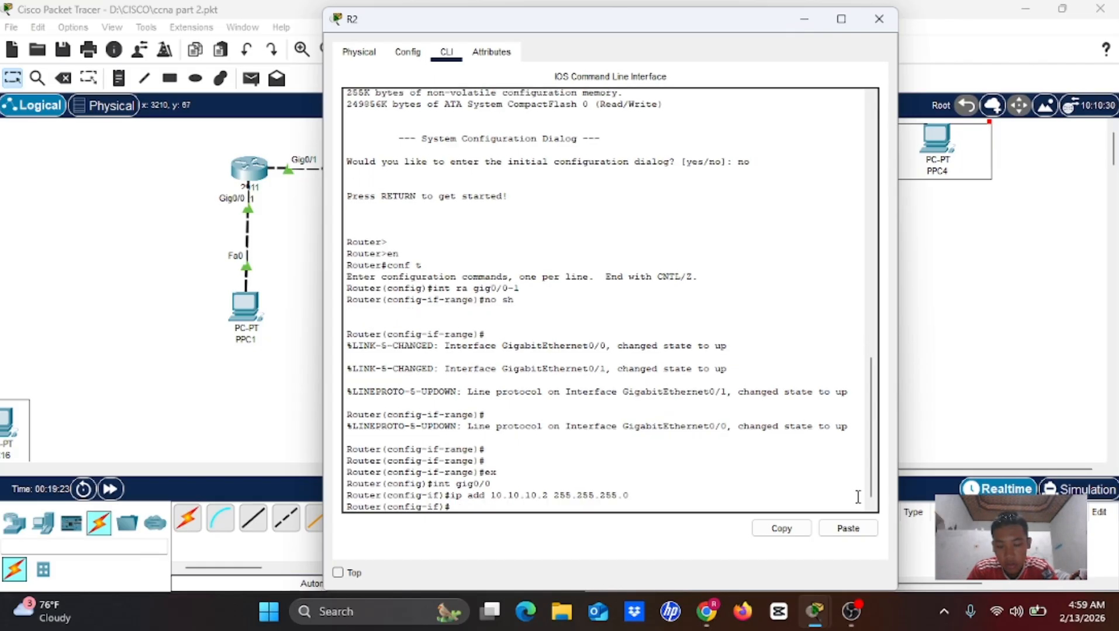
type("ex")
key("Return")
Step: Enter R2's interface gig0/1, assign it IP address 192.168.20.1 with mask 255.255.255.0, and put the R2 window away
type("i")
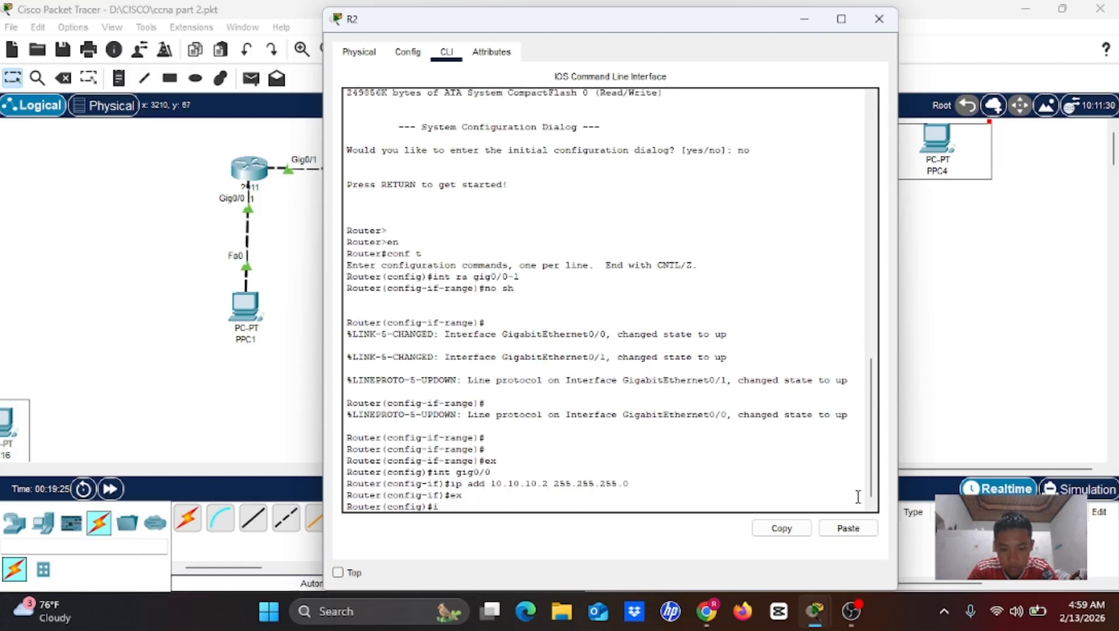
type("nt gig")
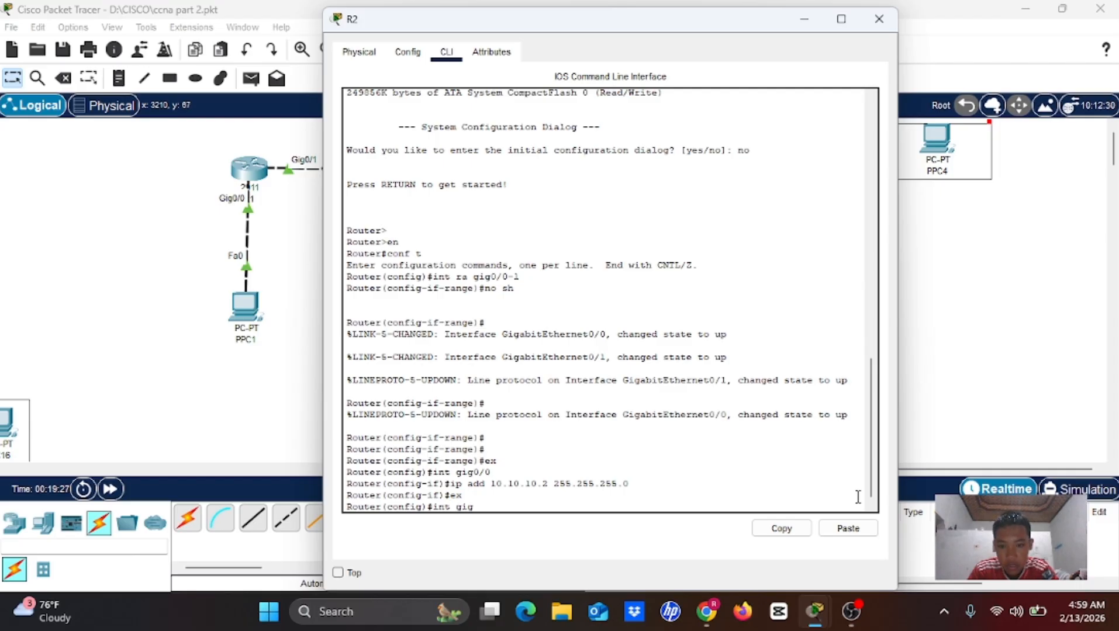
type("0/1")
key("Return")
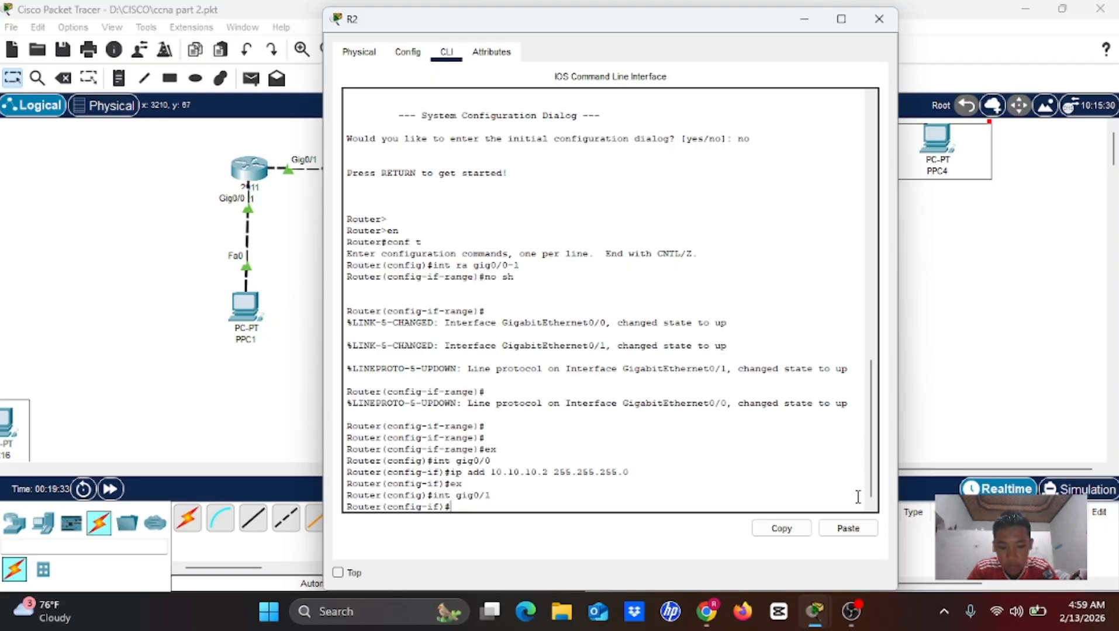
type("ip add ")
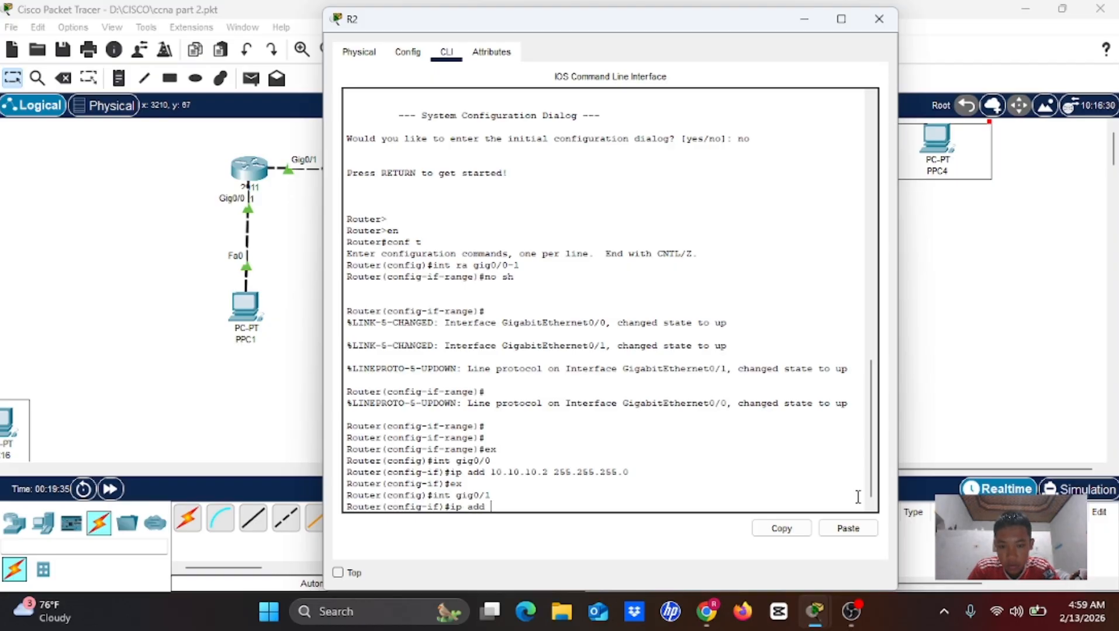
type("192.168.20.1")
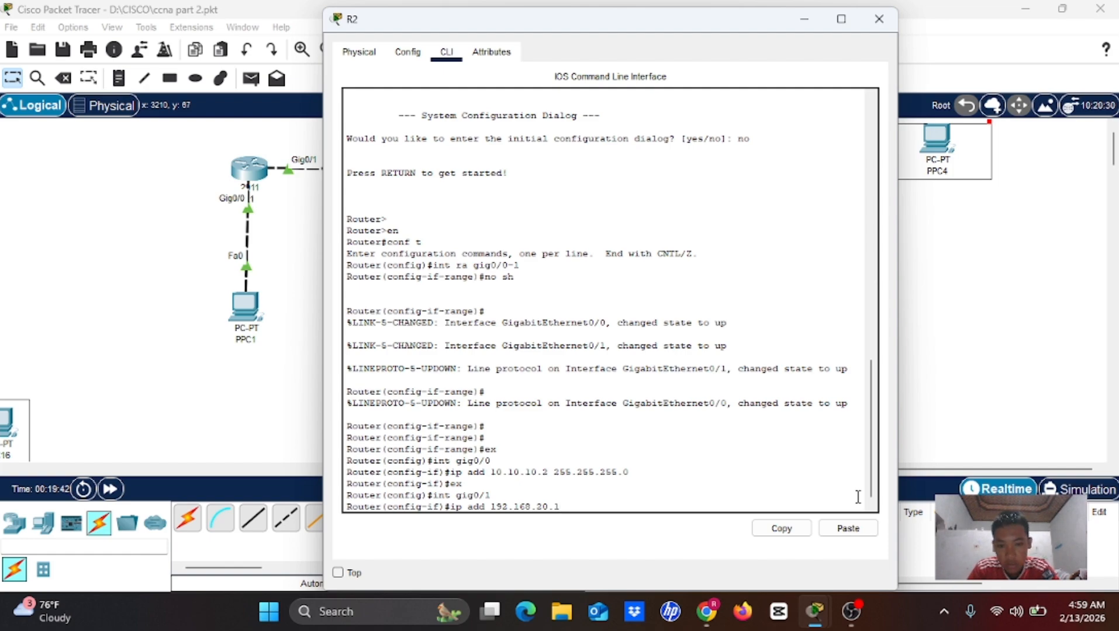
type(" s")
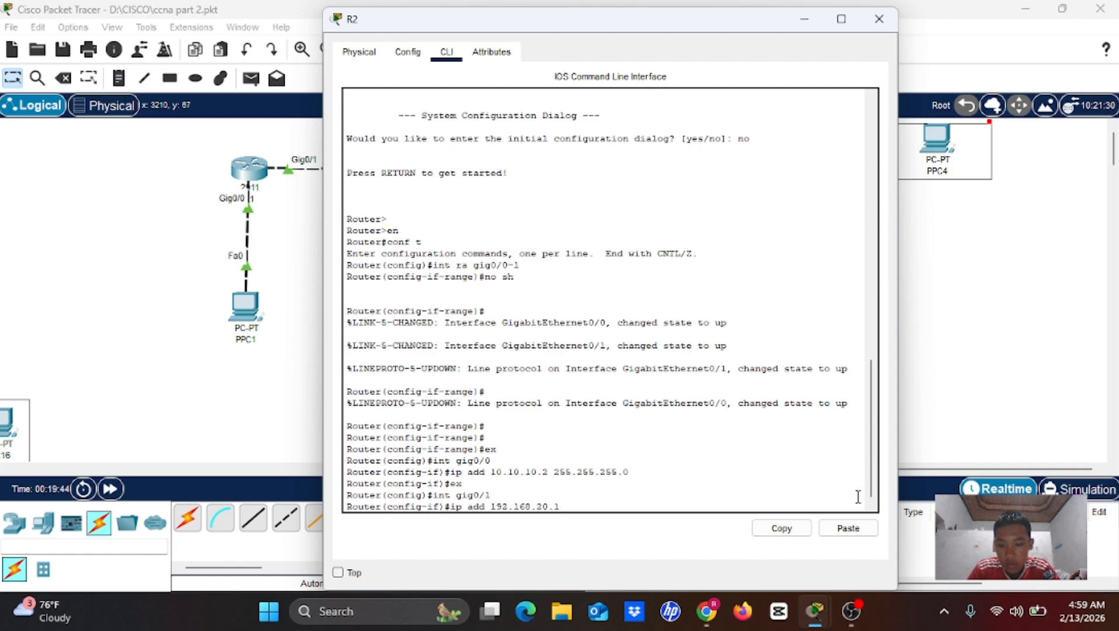
type("255.255.255.")
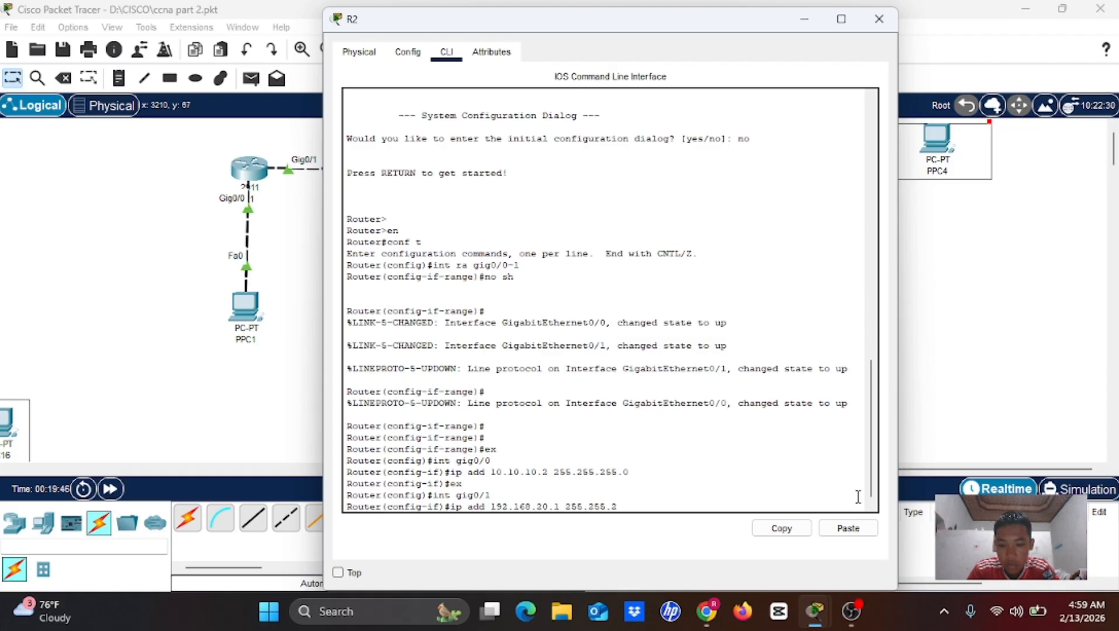
type("0")
key("Return")
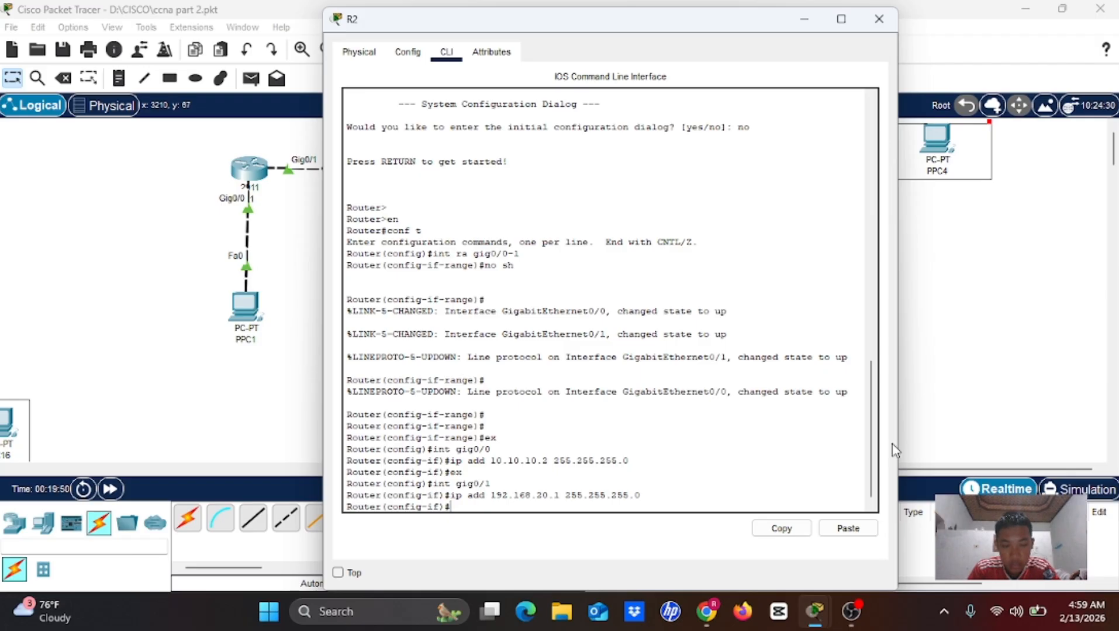
left_click(807, 13)
Step: Open PPC1's IP configuration and set its static IPv4 address to 192.168.10.2 with subnet mask 255.255.255.0
left_click(244, 308)
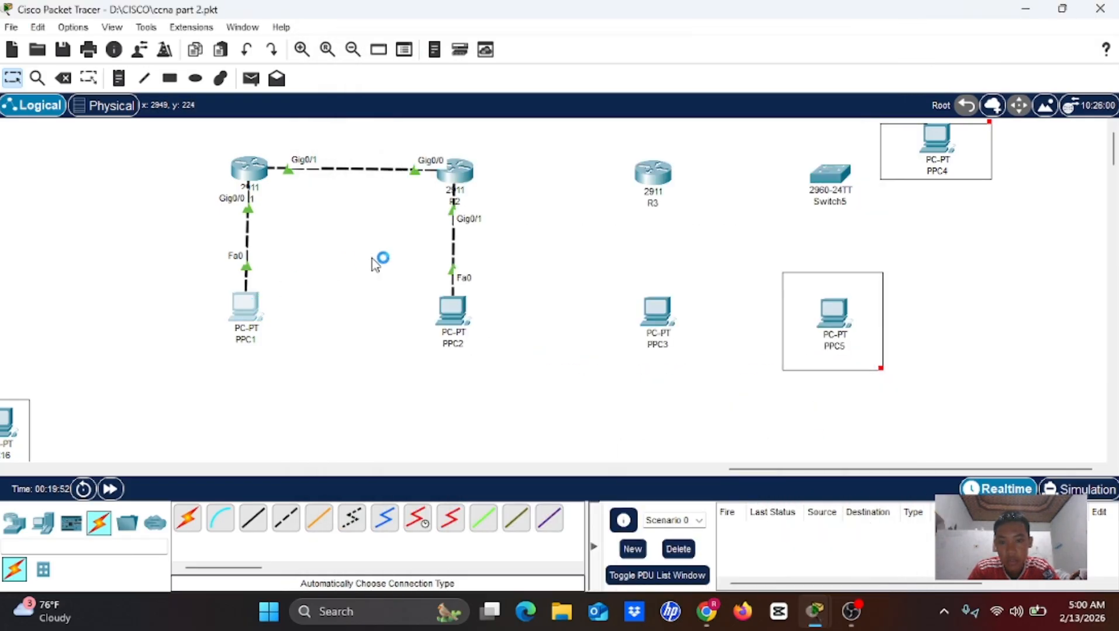
left_click(417, 61)
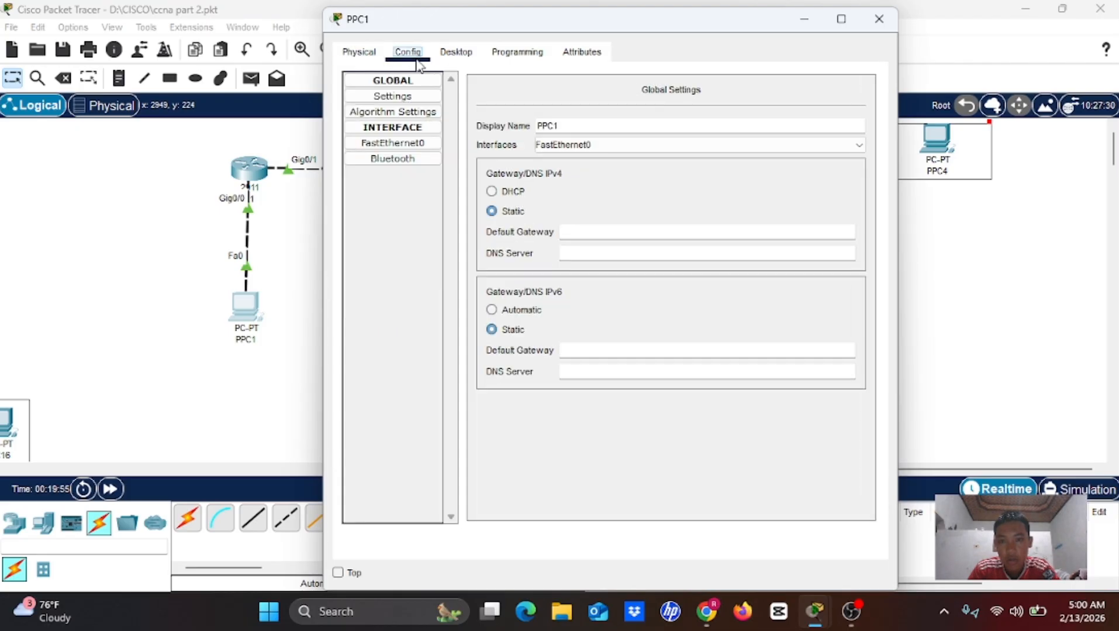
left_click(451, 53)
left_click(423, 93)
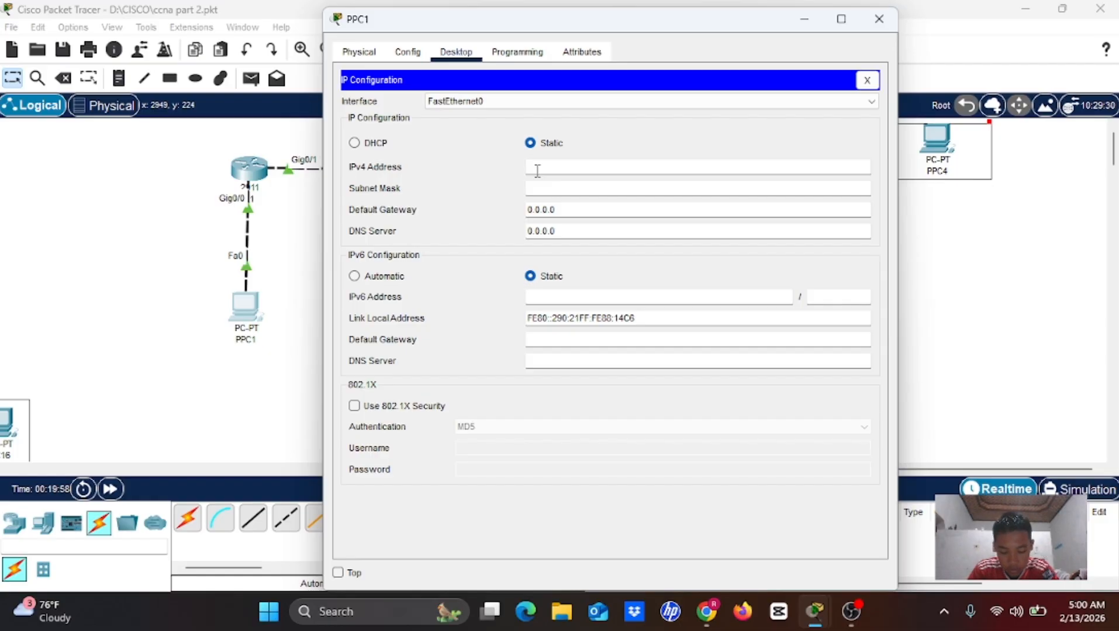
type("192.1")
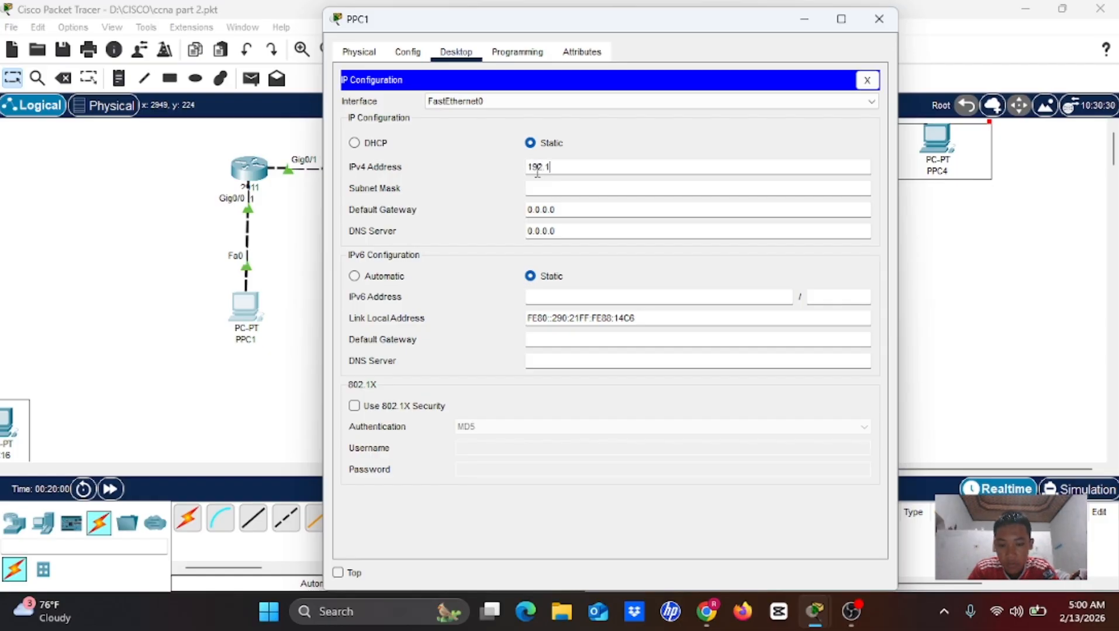
type("68.10.2")
left_click(594, 189)
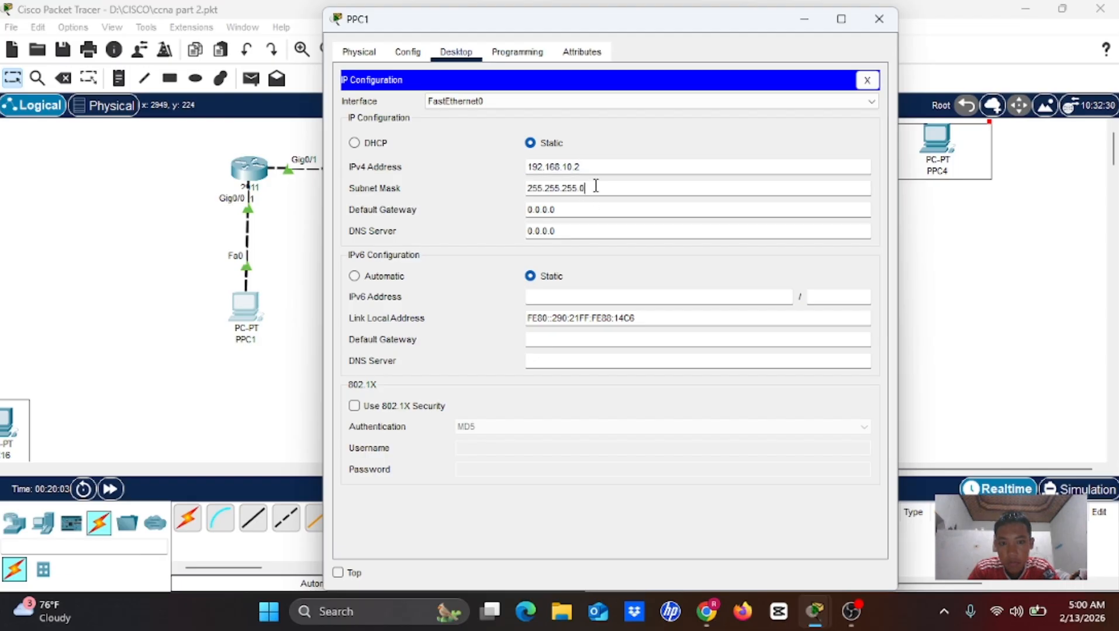
Step: Set PPC1's IPv4 default gateway to 192.168.10.1 and close the PC's window
left_click(582, 210)
key("BackSpace")
key("BackSpace")
key("BackSpace")
key("BackSpace")
key("BackSpace")
key("BackSpace")
key("BackSpace")
type("1")
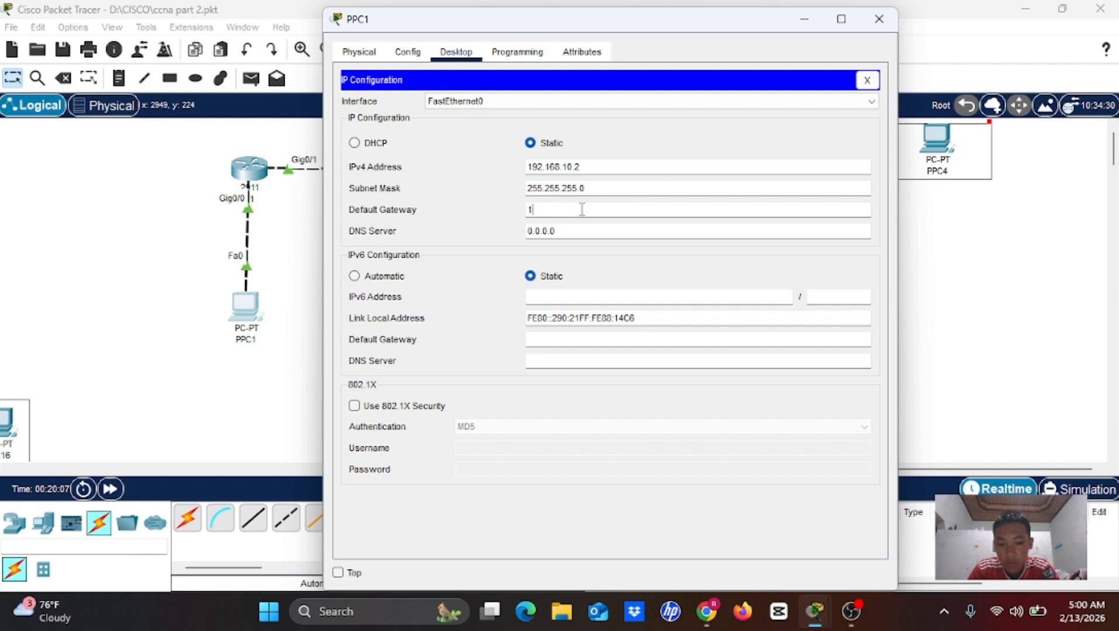
type("92.168.10")
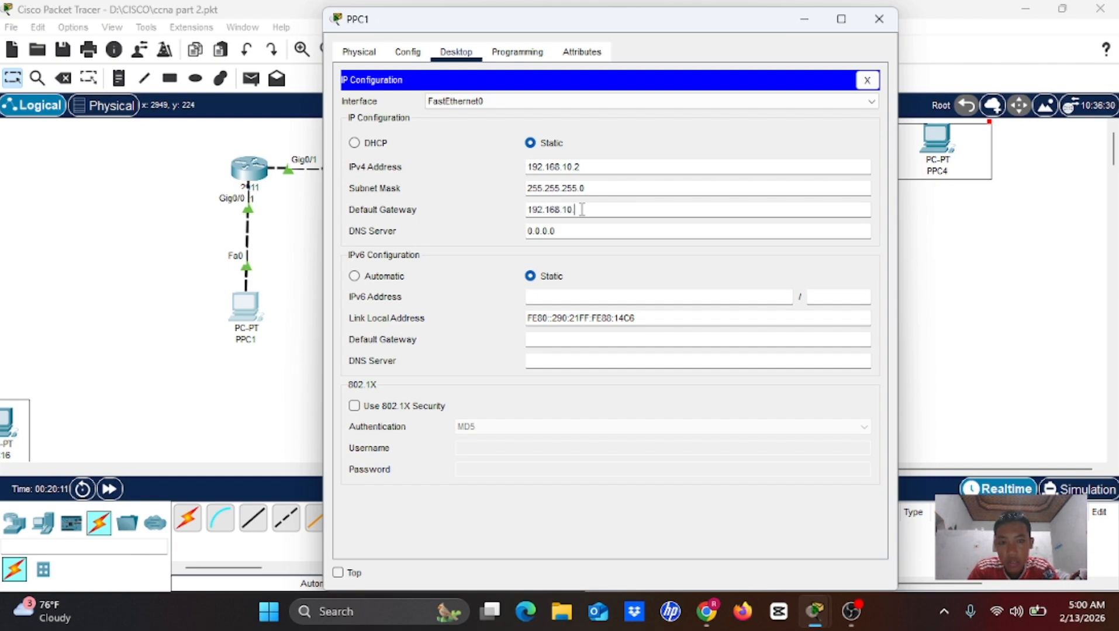
type(".1")
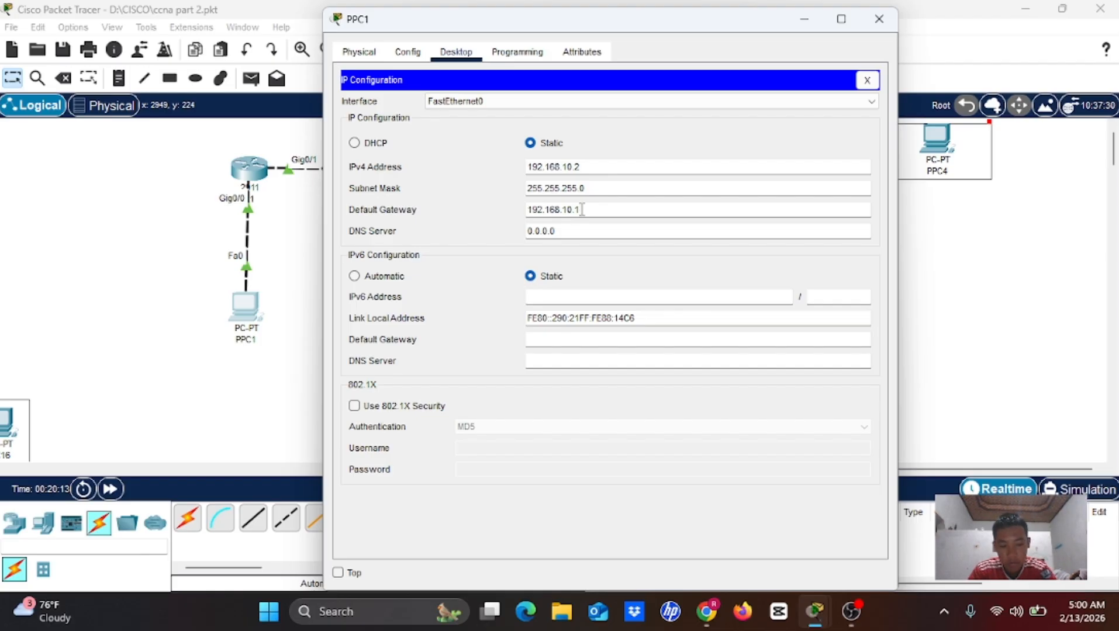
key("Left")
key("Left")
key("Left")
key("Left")
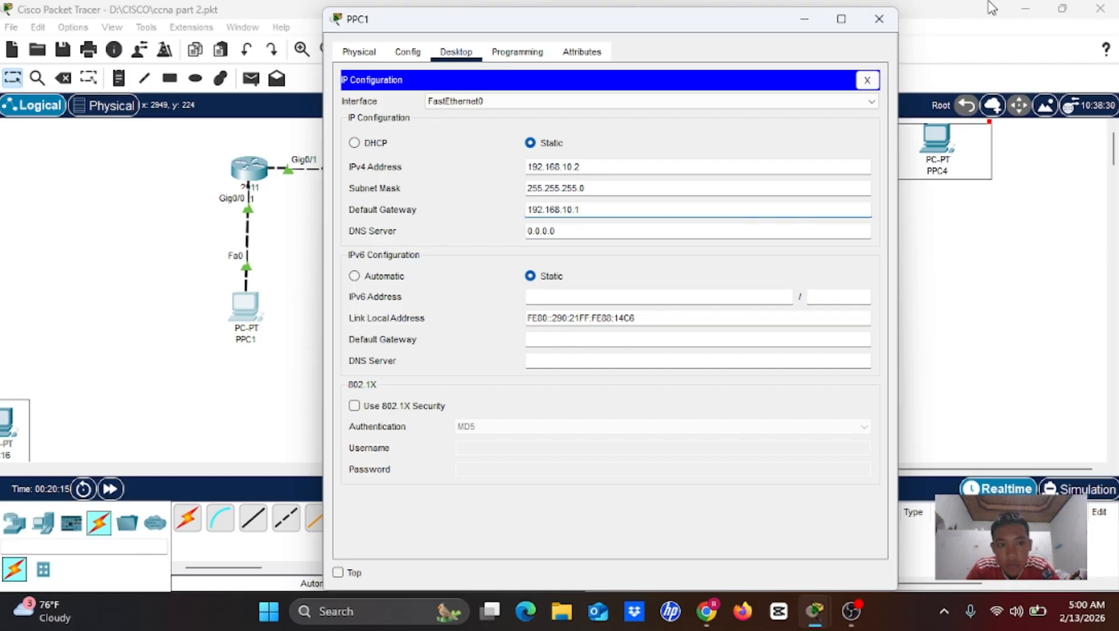
left_click(886, 26)
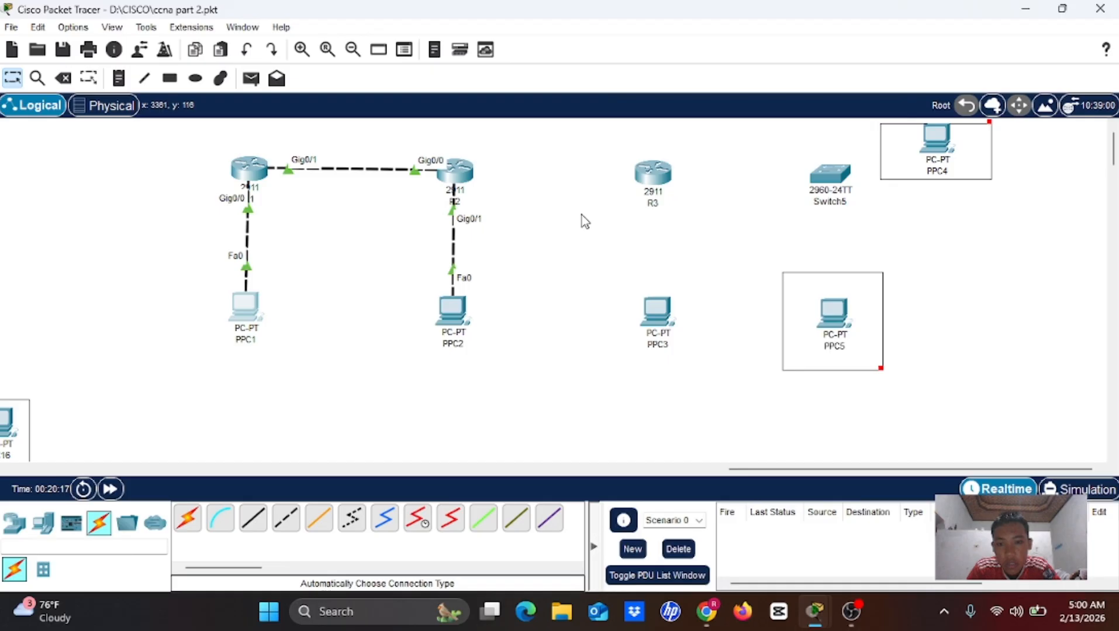
Step: Open PPC2's IP configuration and set its static IPv4 address to 192.168.20.2 with subnet mask 255.255.255.0
left_click(447, 319)
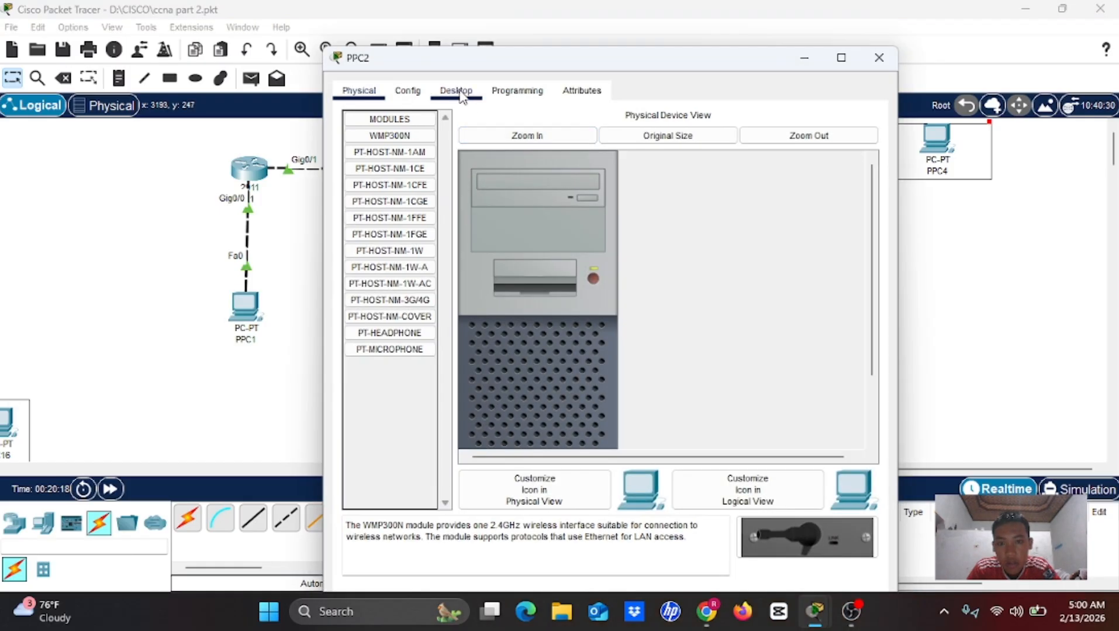
left_click(461, 102)
left_click(392, 154)
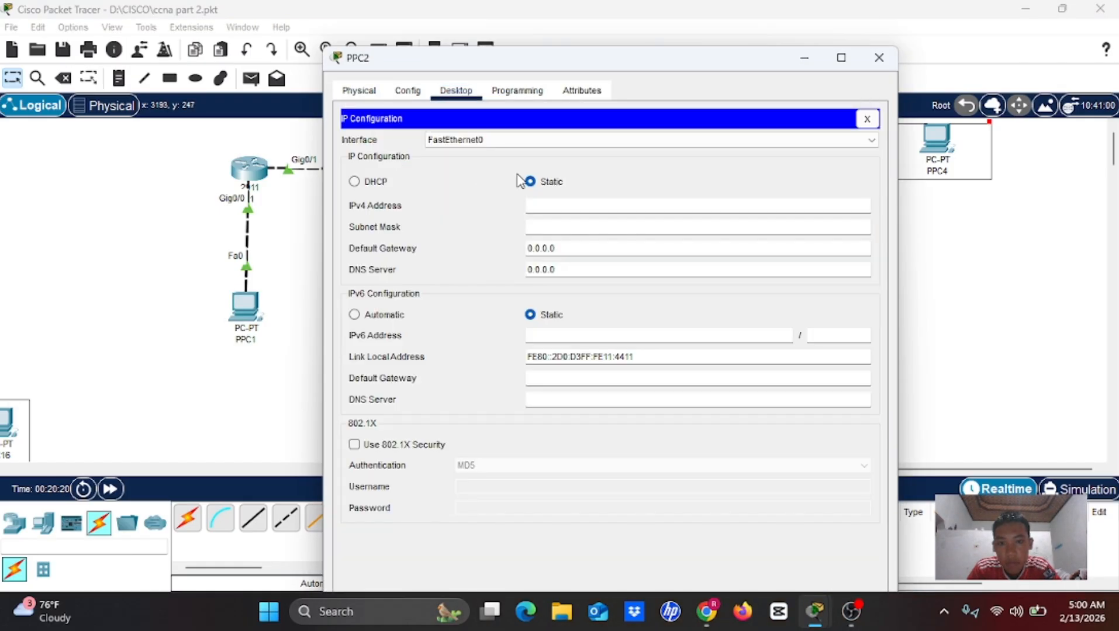
left_click(586, 202)
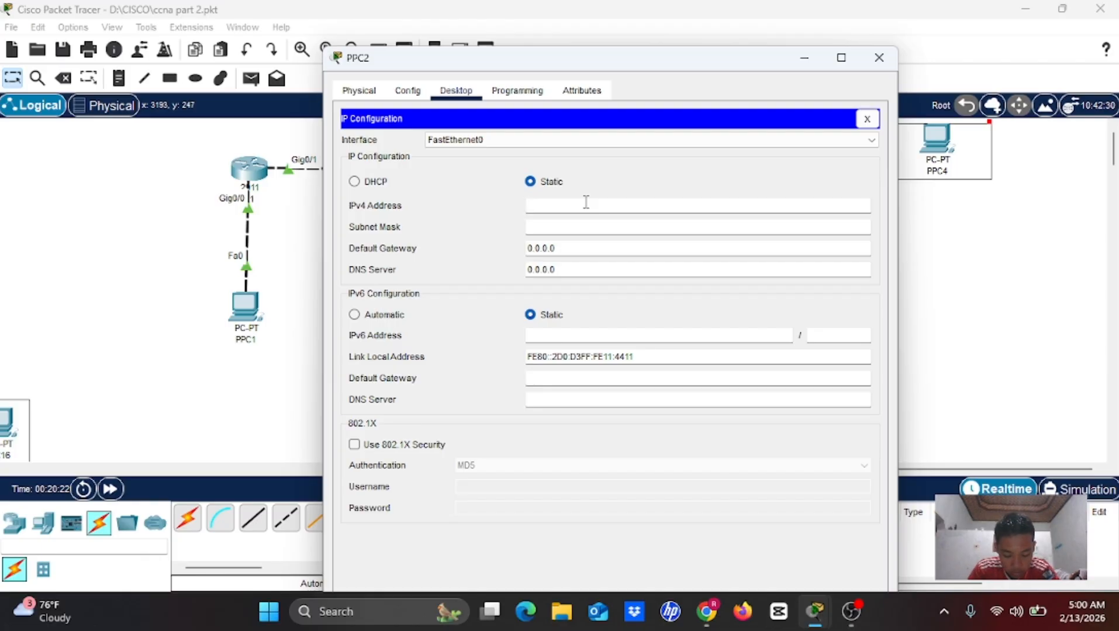
type("192.1")
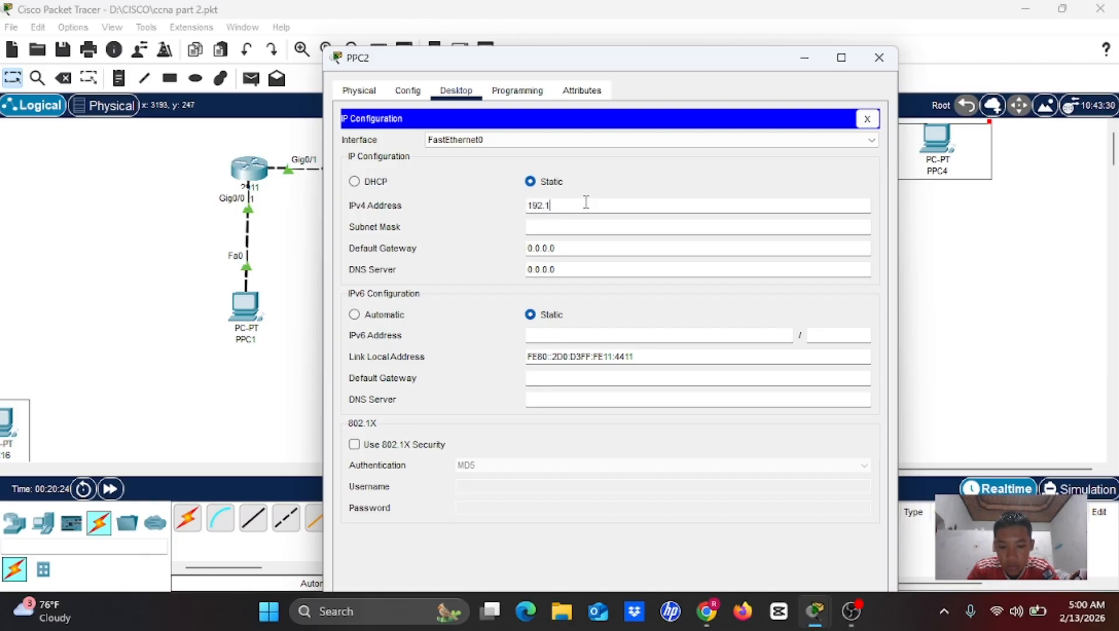
type("68.20.2")
left_click(587, 227)
Step: Set PPC2's IPv4 default gateway to 192.168.20.1 and close the PC's window
left_click(564, 248)
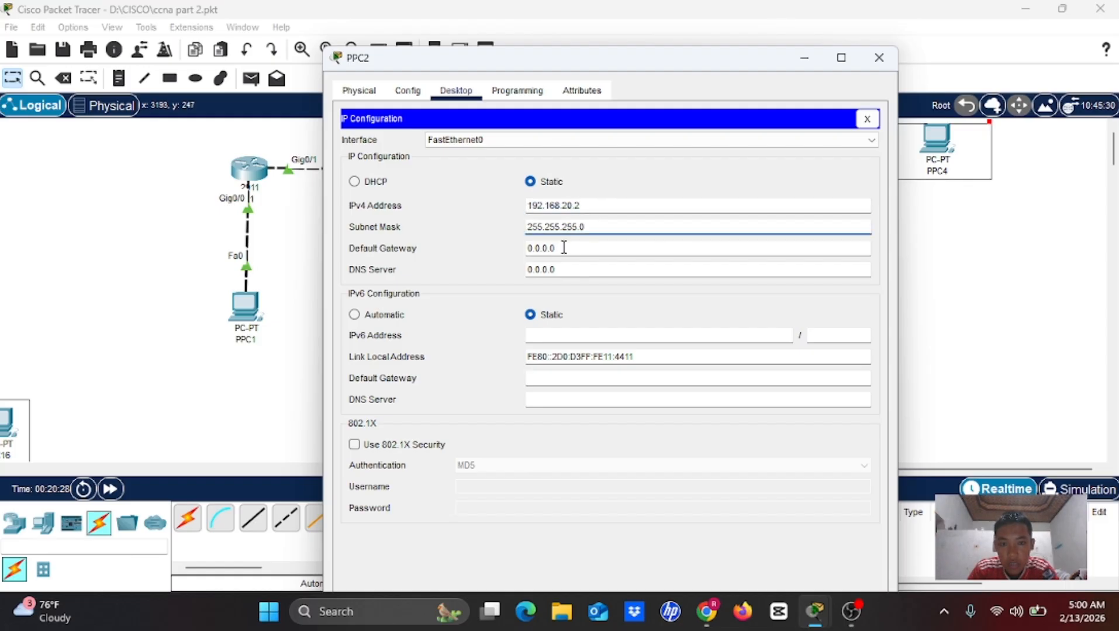
key("BackSpace")
key("BackSpace")
key("BackSpace")
key("BackSpace")
key("BackSpace")
key("BackSpace")
key("BackSpace")
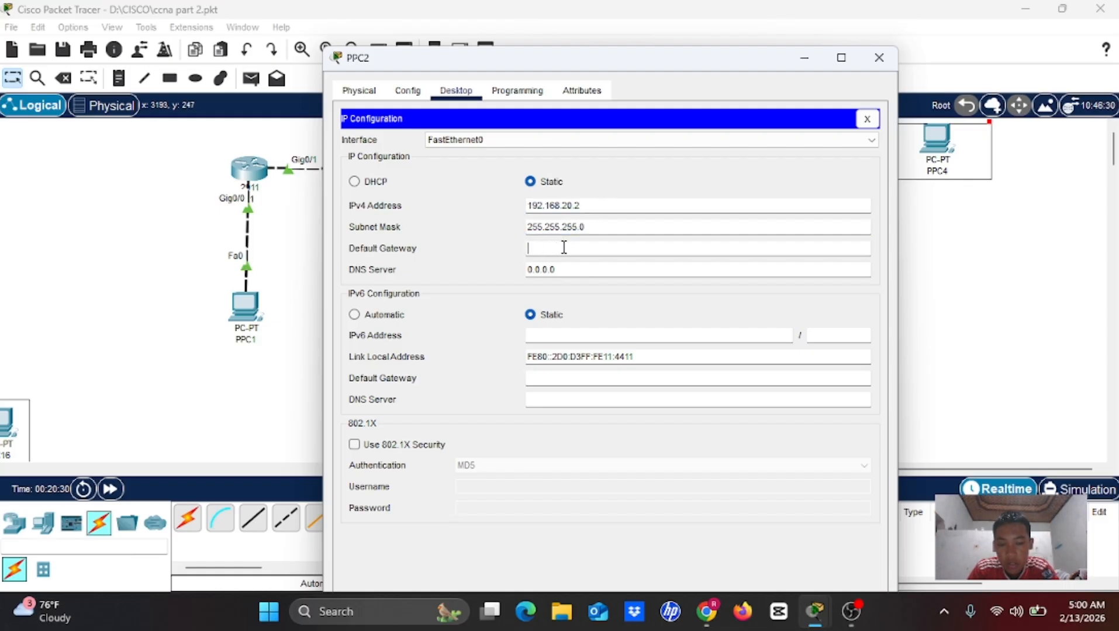
type("192.168.20.1")
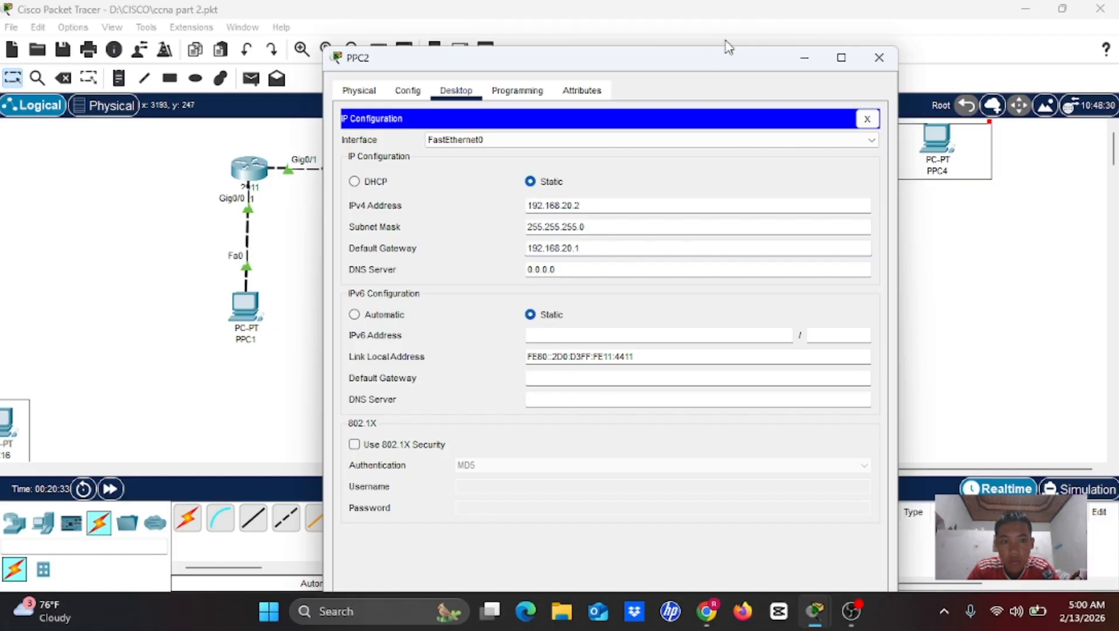
left_click(880, 58)
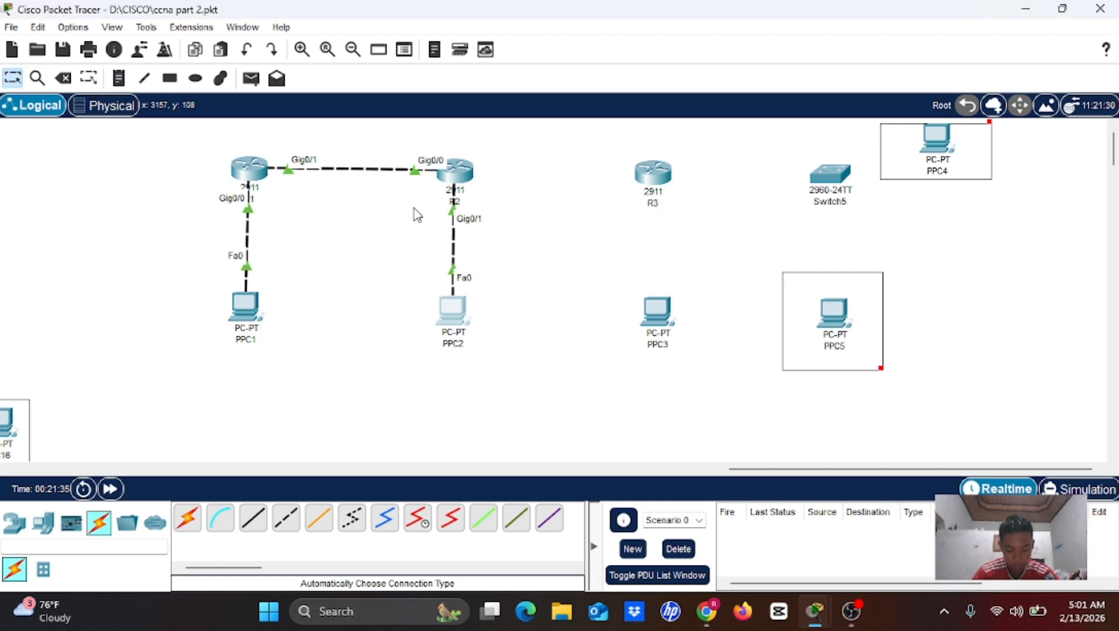
Step: In R1's command line, query the options for router eigrp and start EIGRP with autonomous system number 10
left_click(251, 173)
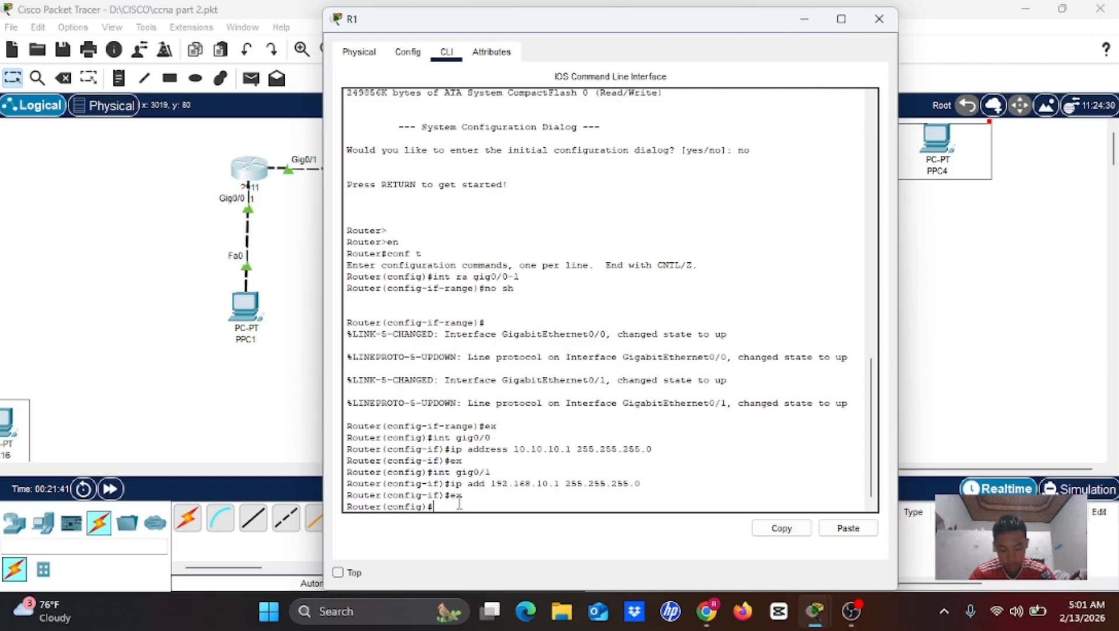
type("r")
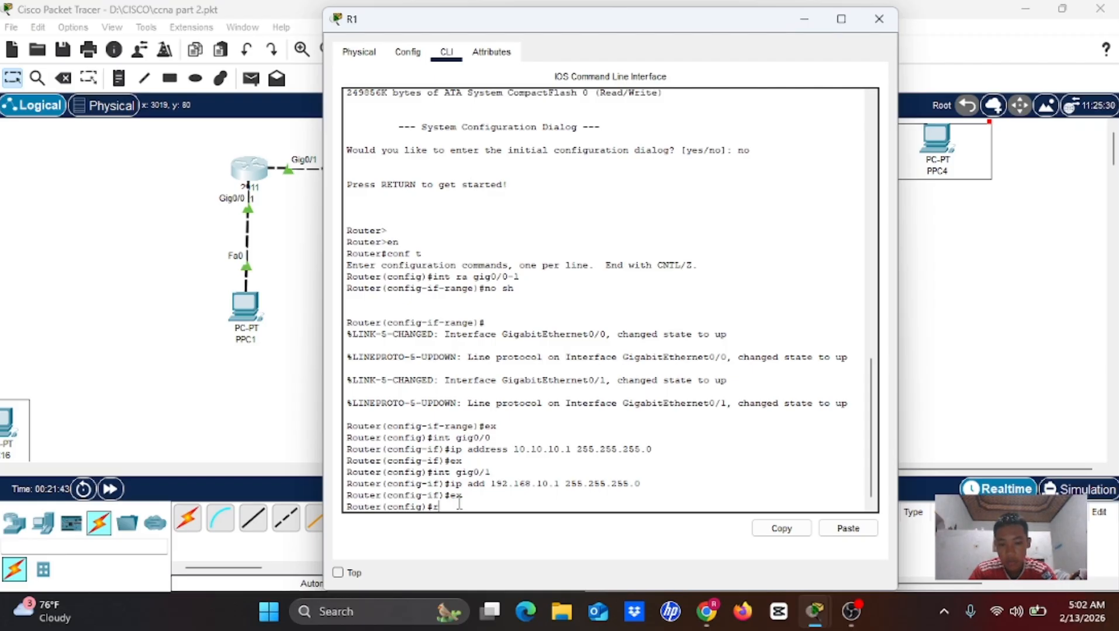
type("outer ")
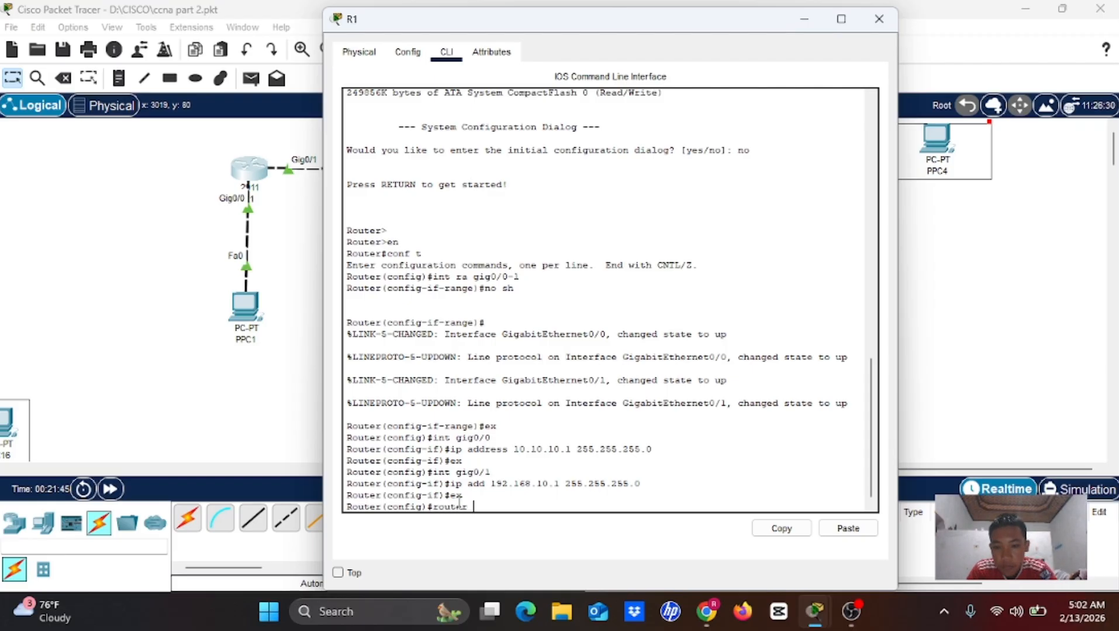
type("eigr")
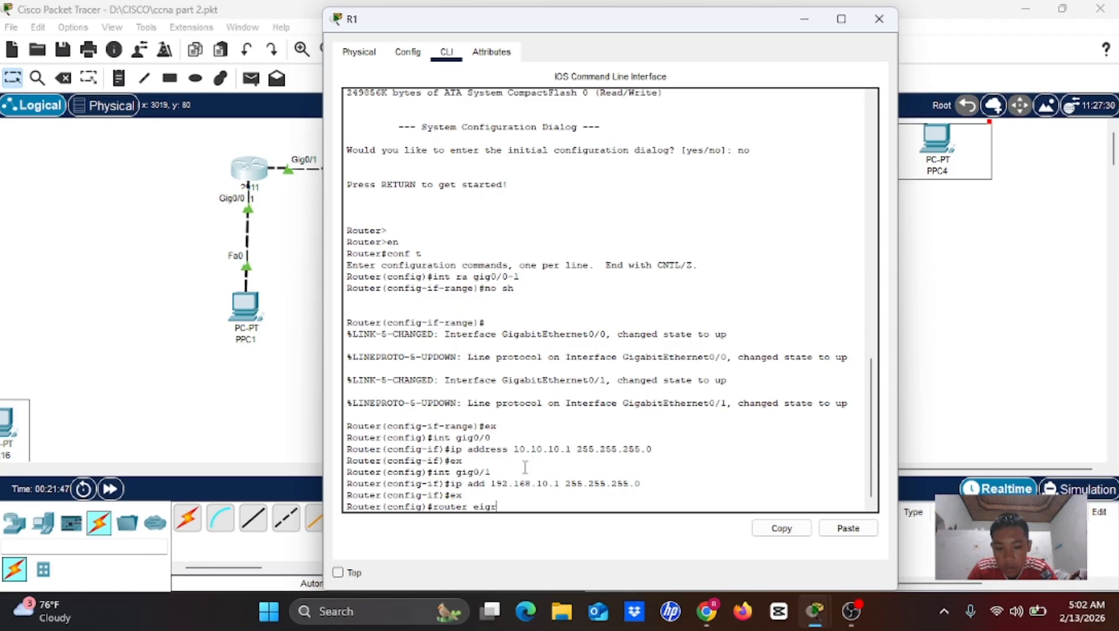
type("p ")
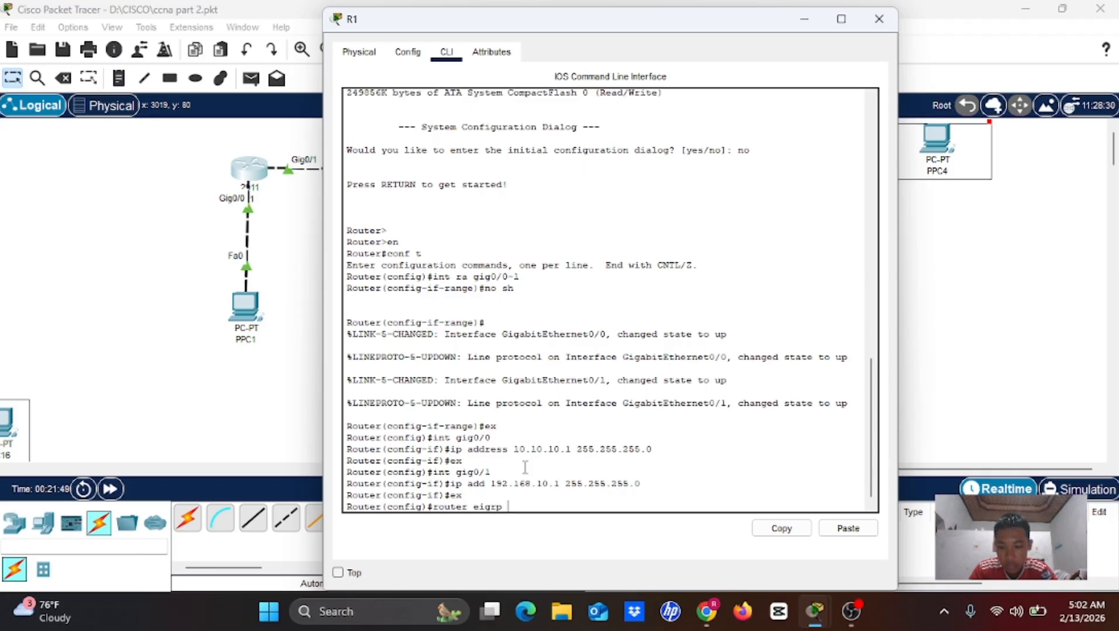
type("?")
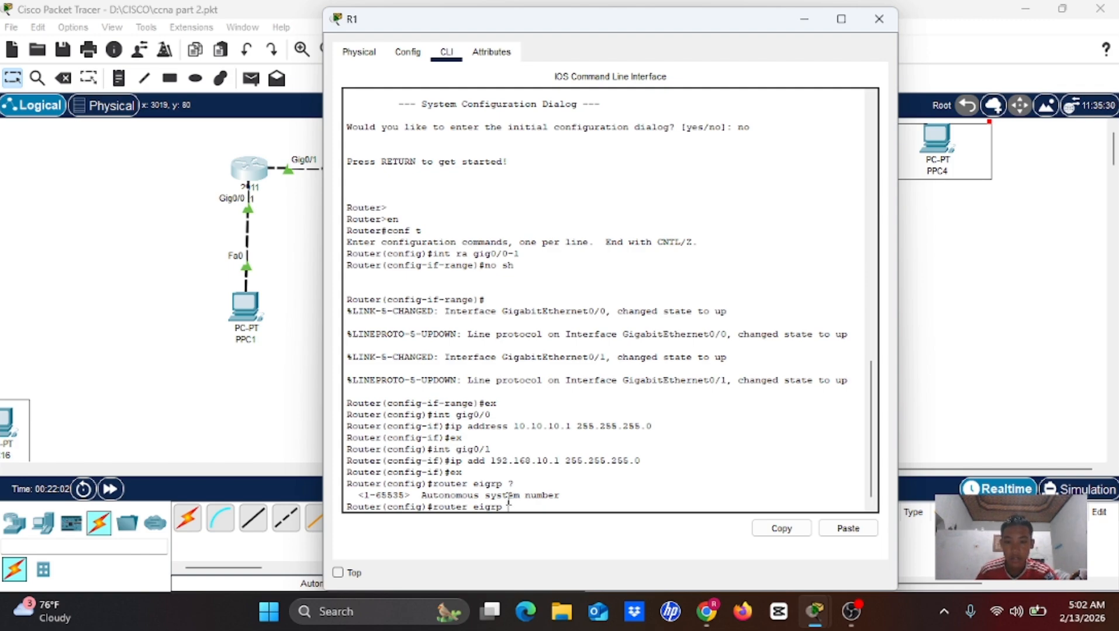
type("10")
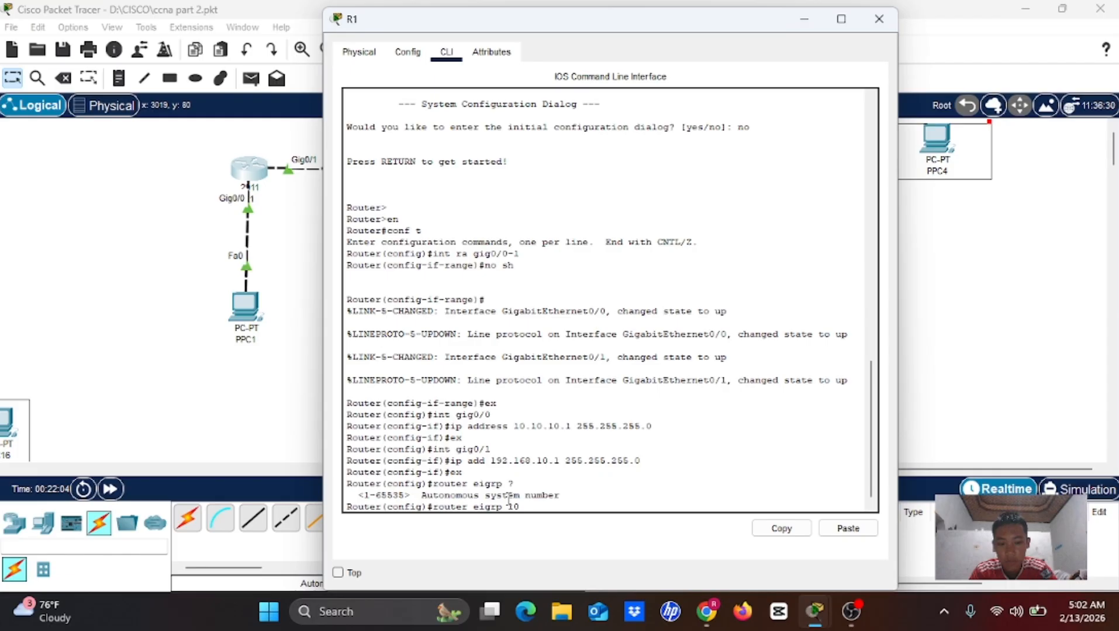
key("Return")
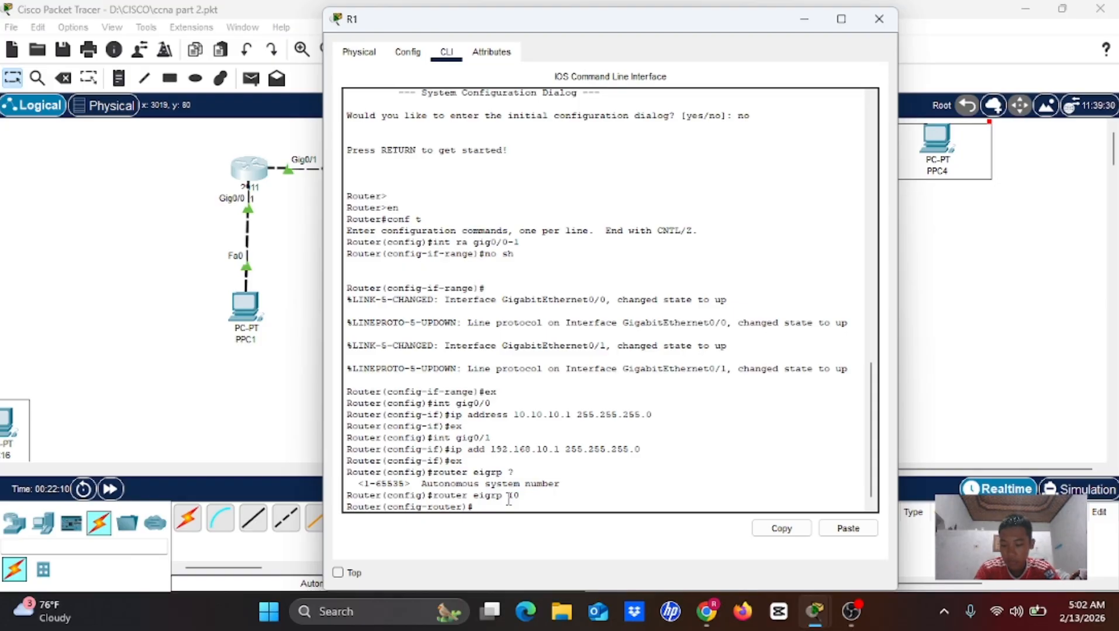
Step: Advertise network 10.10.10.0 in R1's EIGRP 10 configuration
type("netwok")
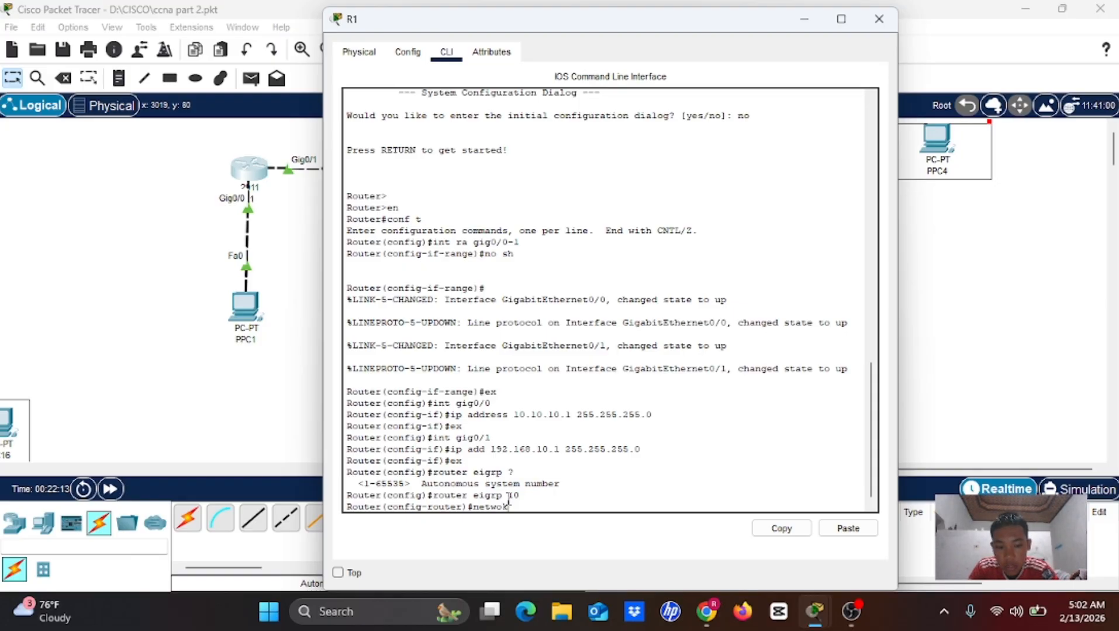
key("BackSpace")
type("rk")
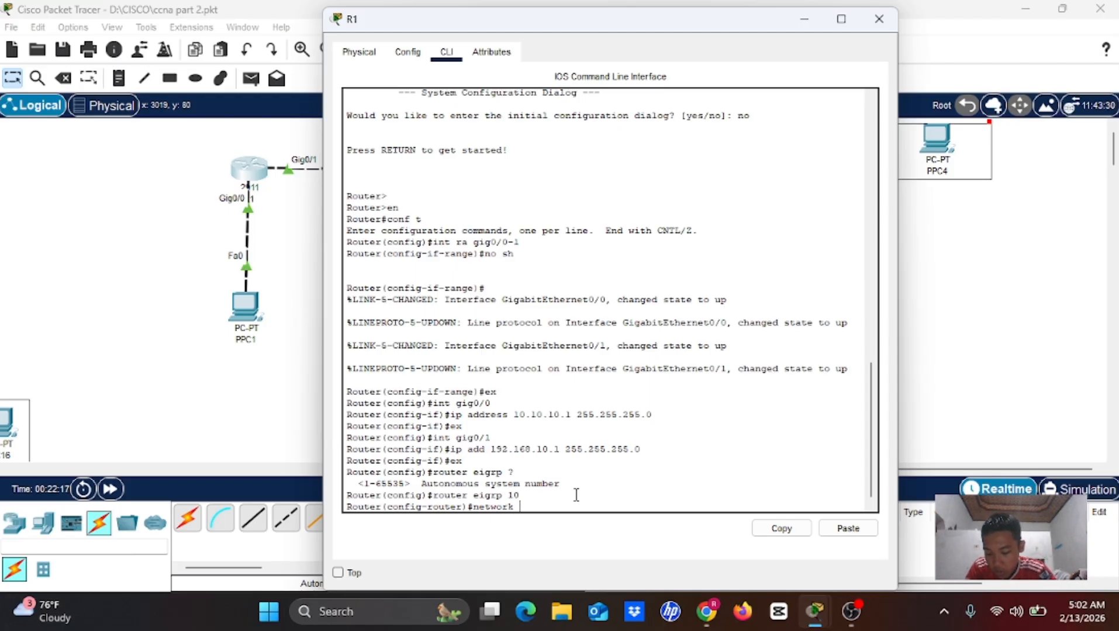
type(" 10.10.")
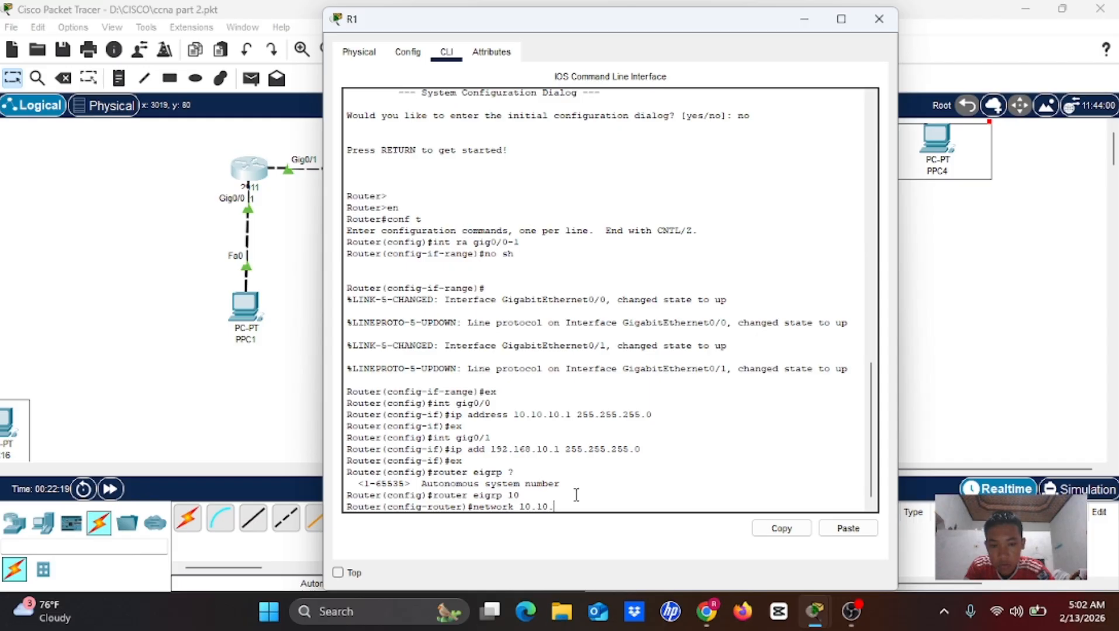
type("10.0")
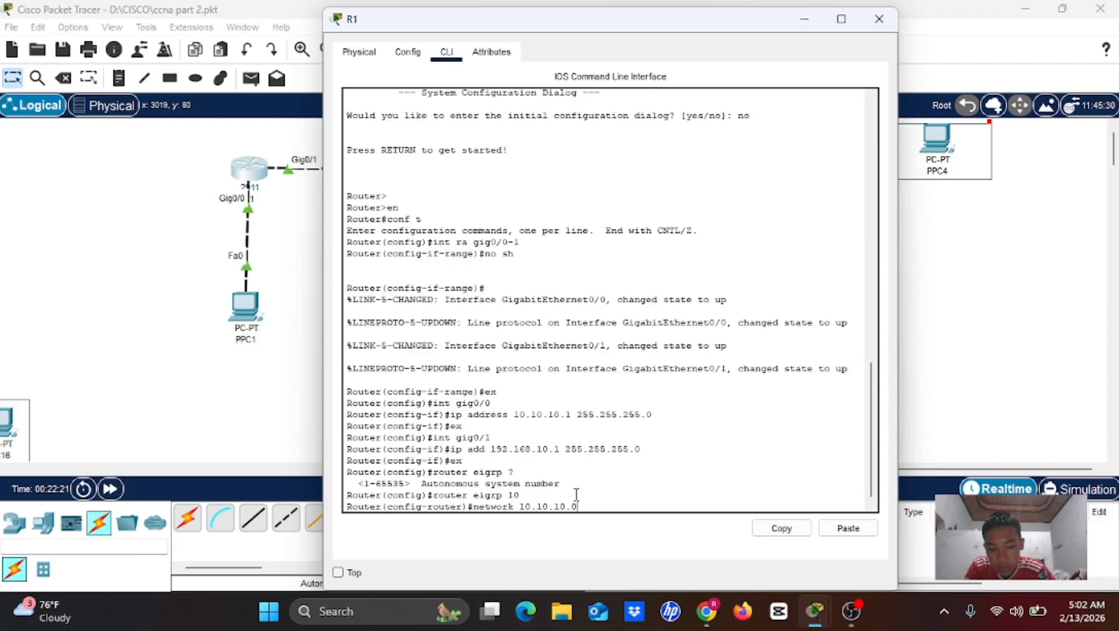
key("Return")
Step: Advertise network 192.168.10.0 in R1's EIGRP 10 configuration and minimize the R1 window
key("Up")
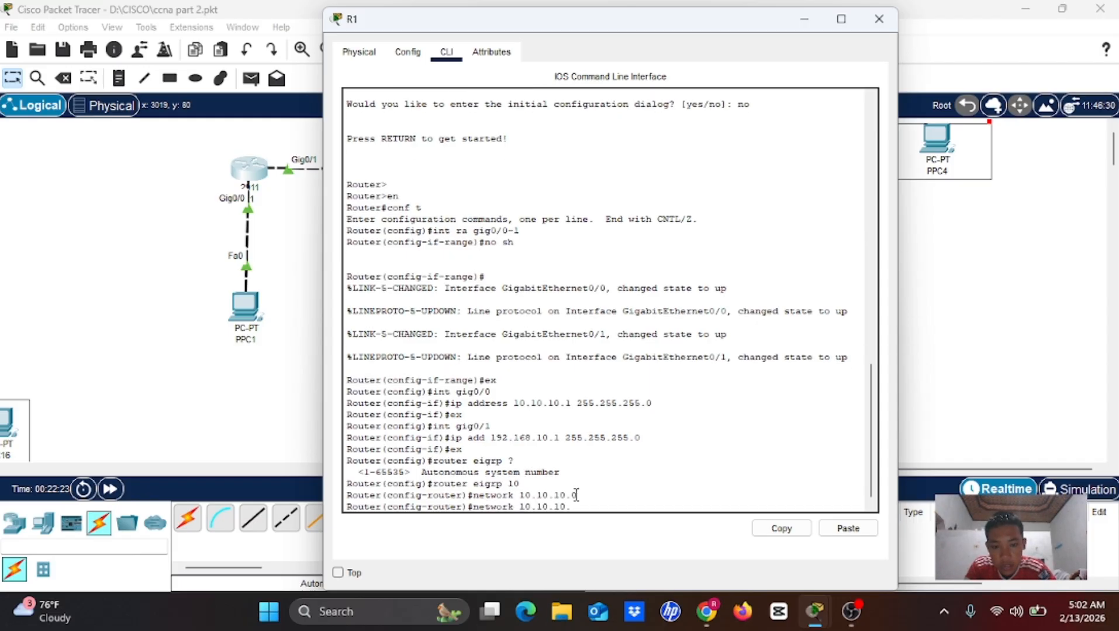
key("BackSpace")
key("BackSpace")
key("BackSpace")
key("BackSpace")
key("BackSpace")
key("BackSpace")
key("BackSpace")
key("BackSpace")
key("BackSpace")
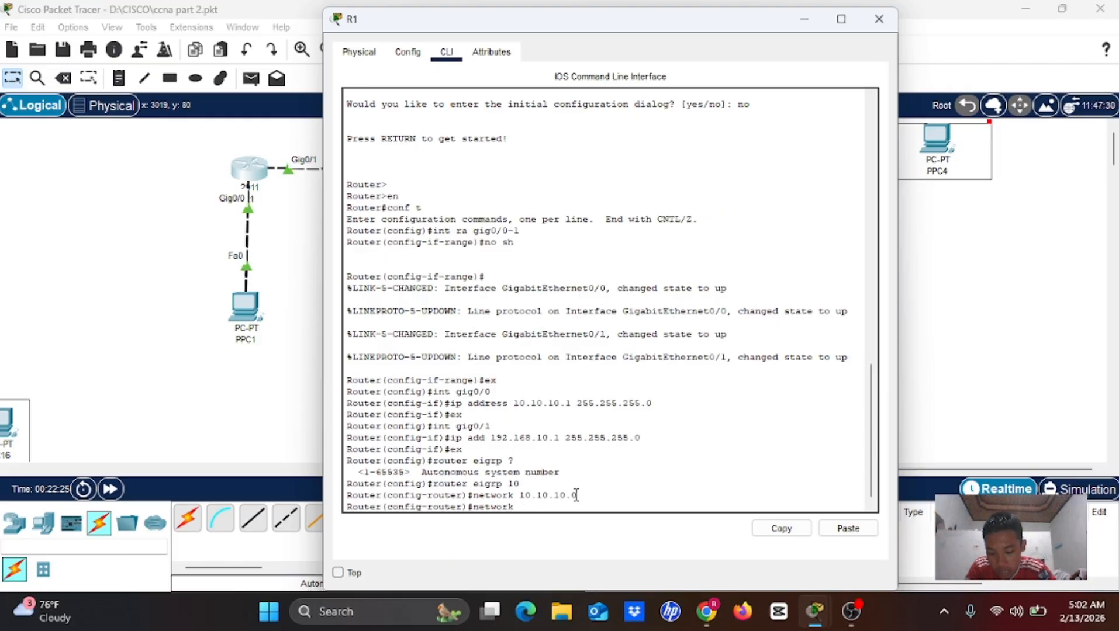
type("92.1")
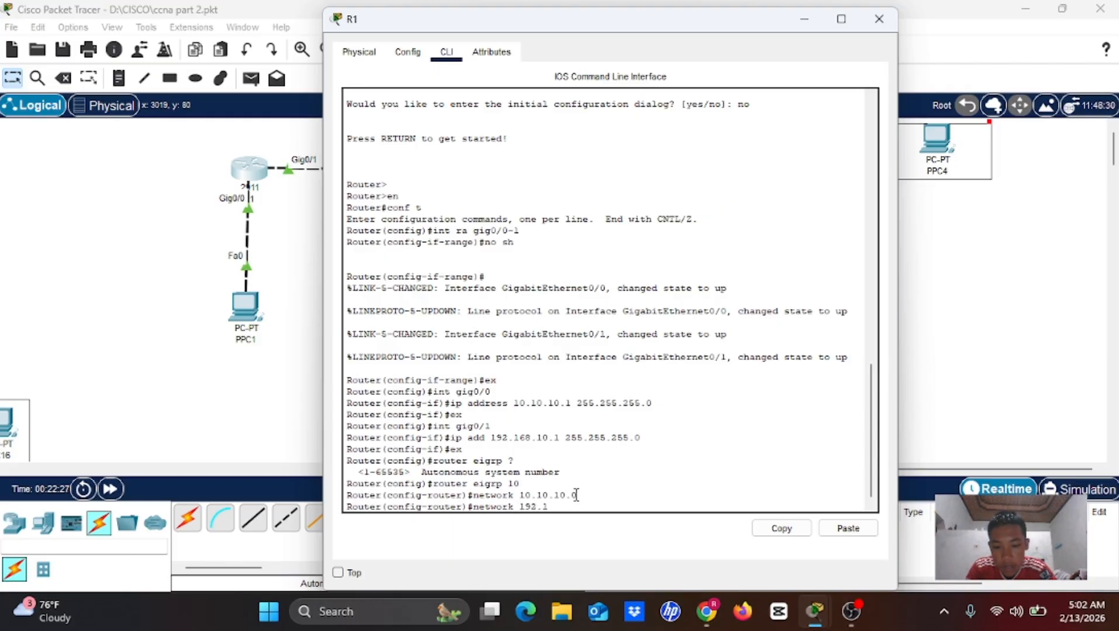
type("68.10.0")
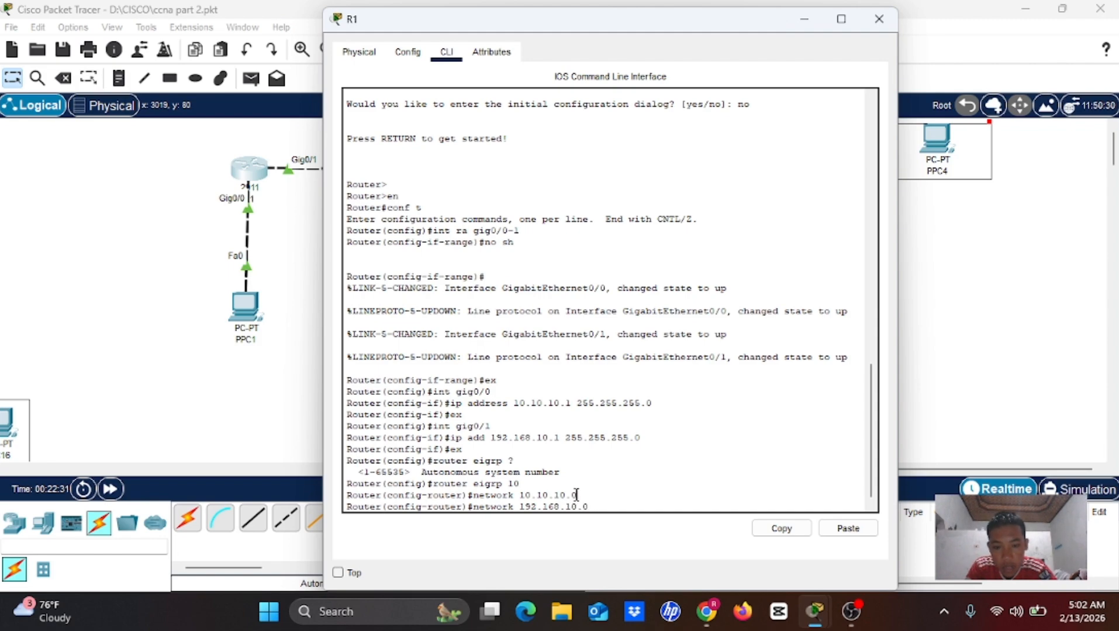
left_click_drag(575, 495, 593, 504)
left_click(593, 504)
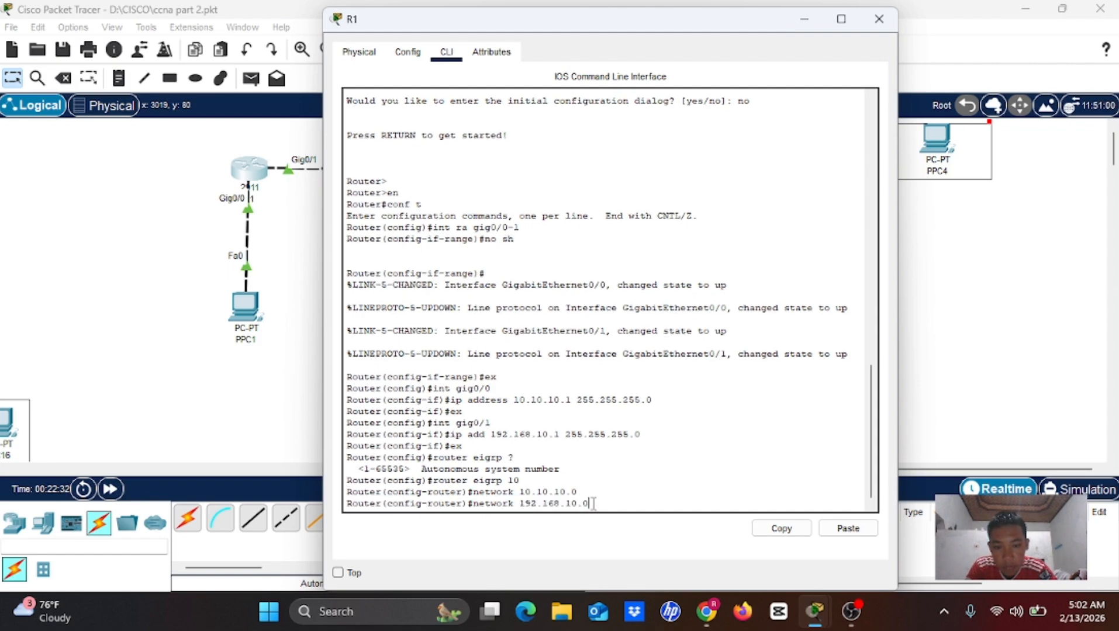
key("Return")
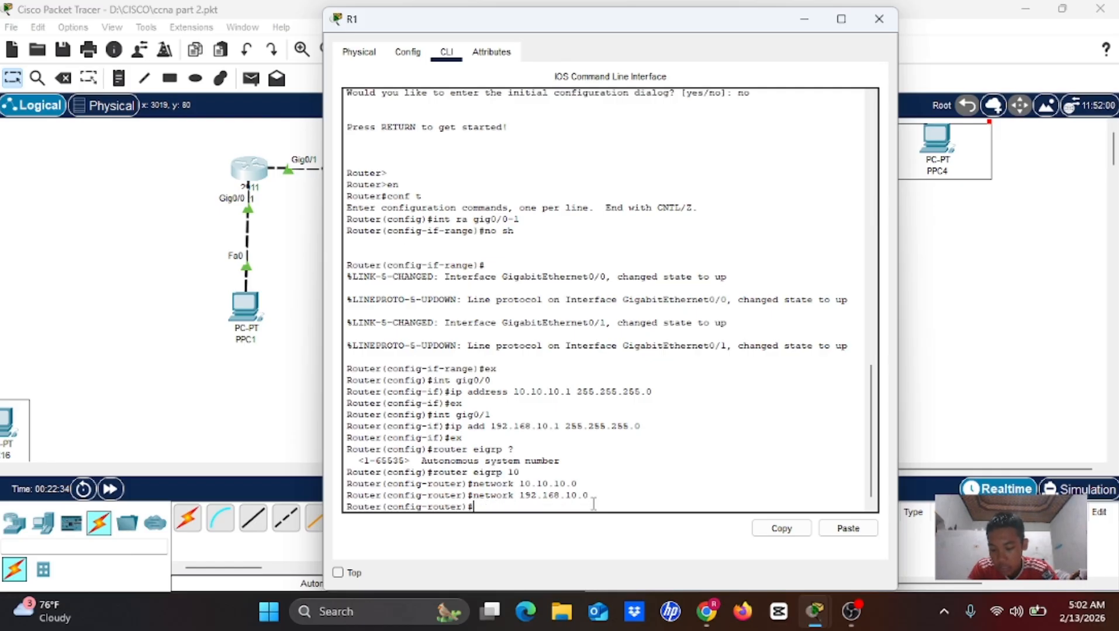
left_click(806, 21)
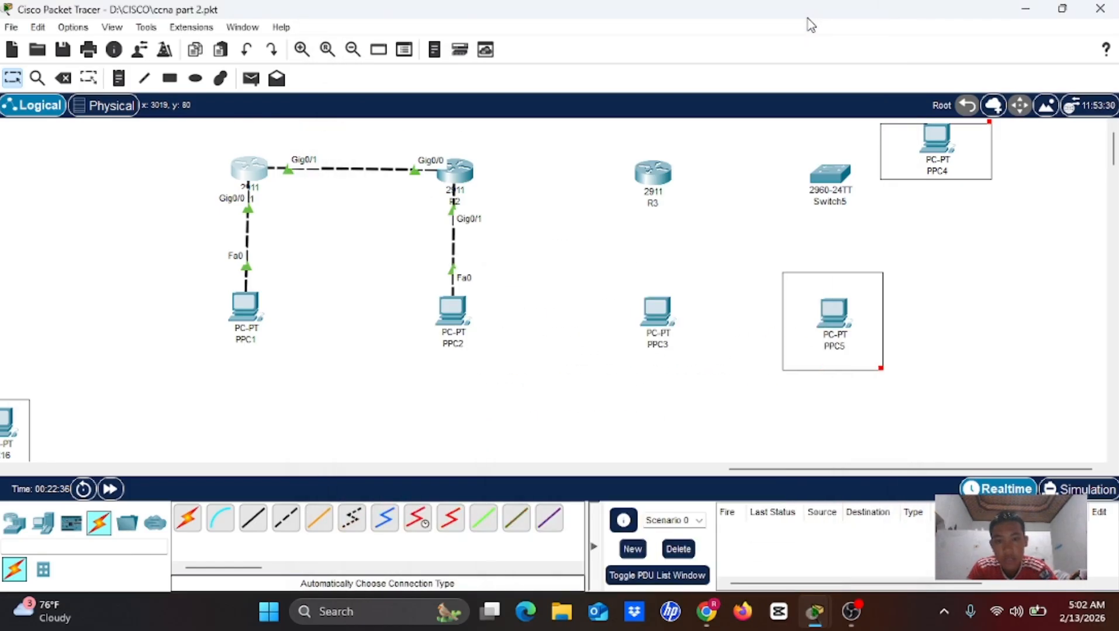
Step: In R2's command line, exit the gig0/1 interface configuration with ex and start EIGRP with autonomous system number 10
left_click(456, 170)
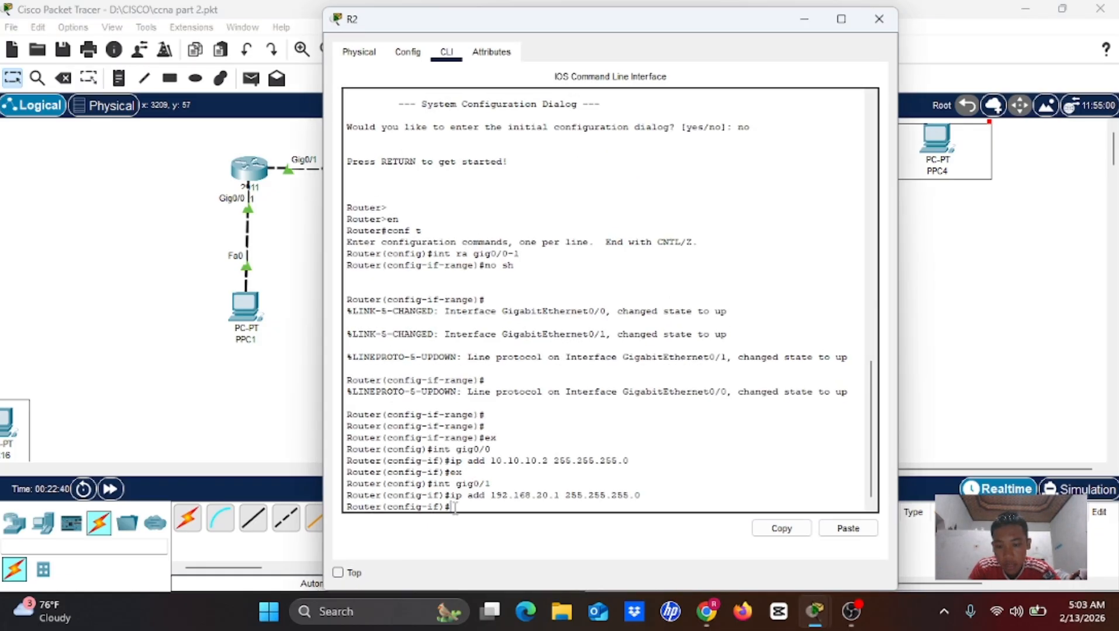
type("ex")
key("Return")
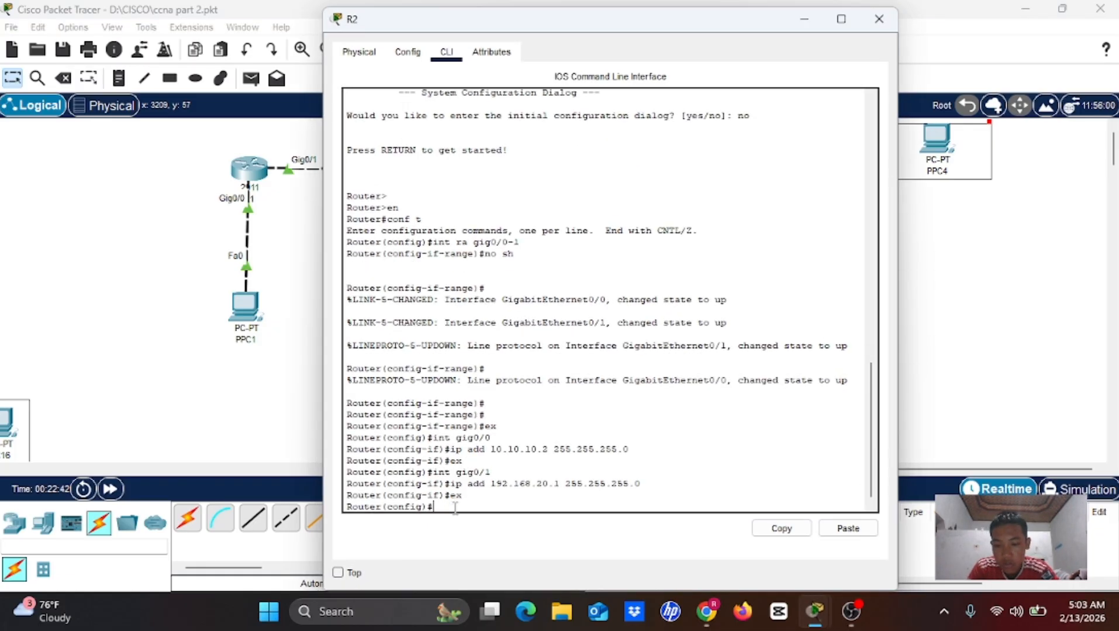
type("router ")
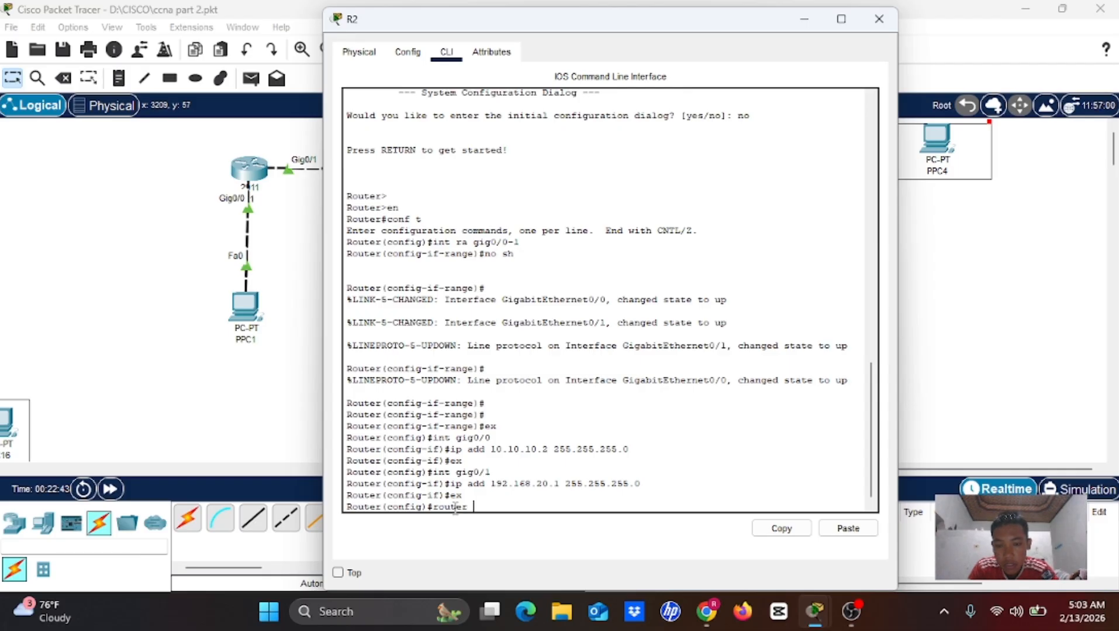
type("eigrp 1")
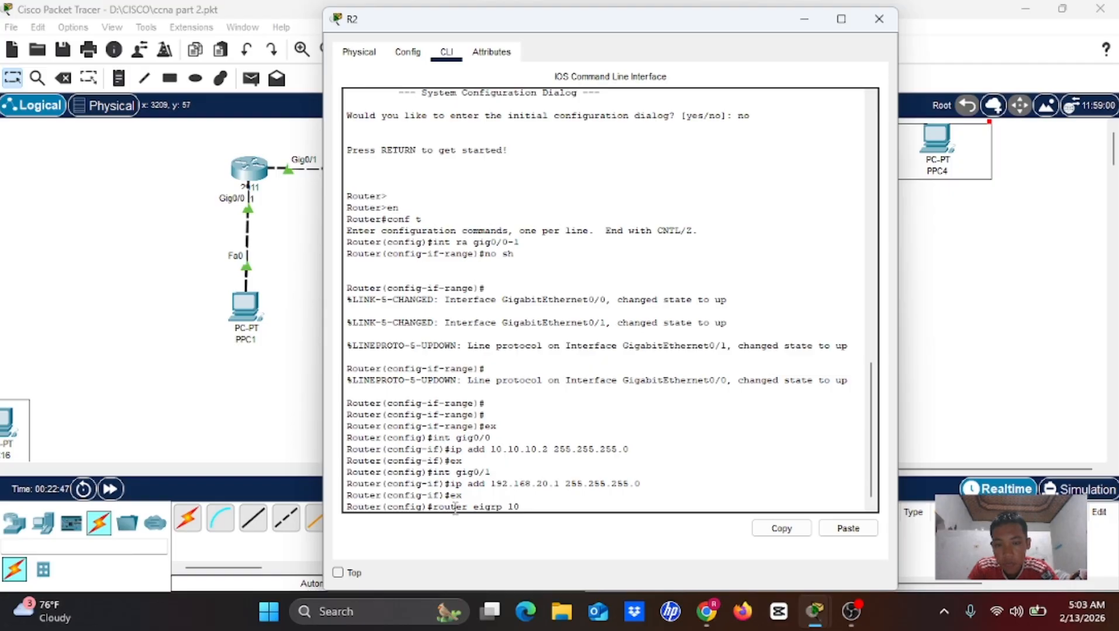
type("0")
key("Return")
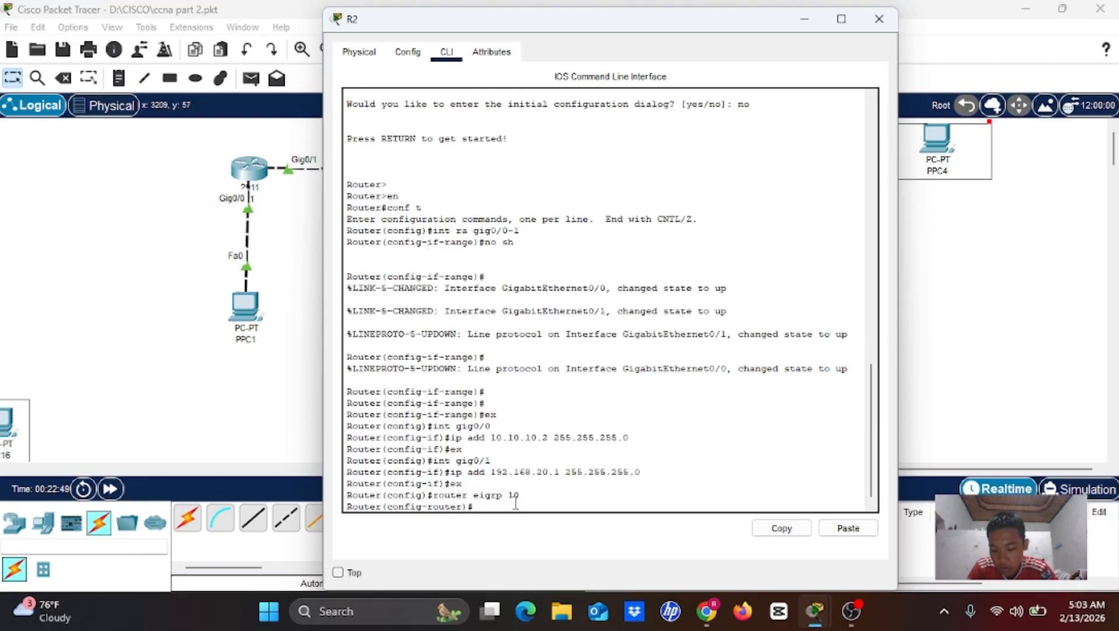
Step: Advertise network 10.10.10.0 in R2's EIGRP 10 configuration
type("network")
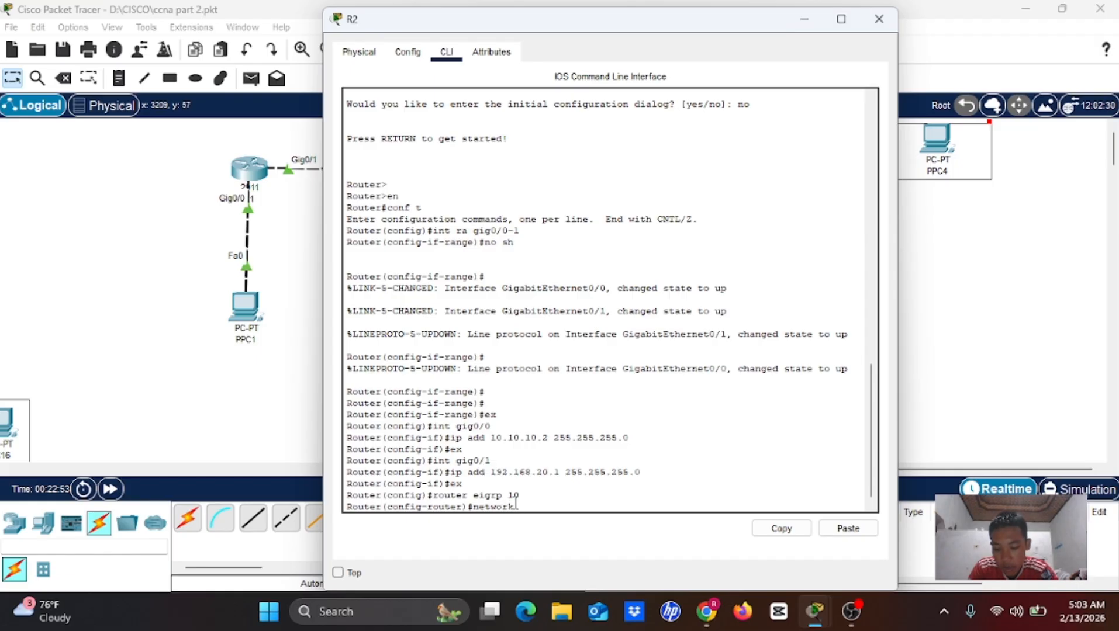
type(" 10.10.10")
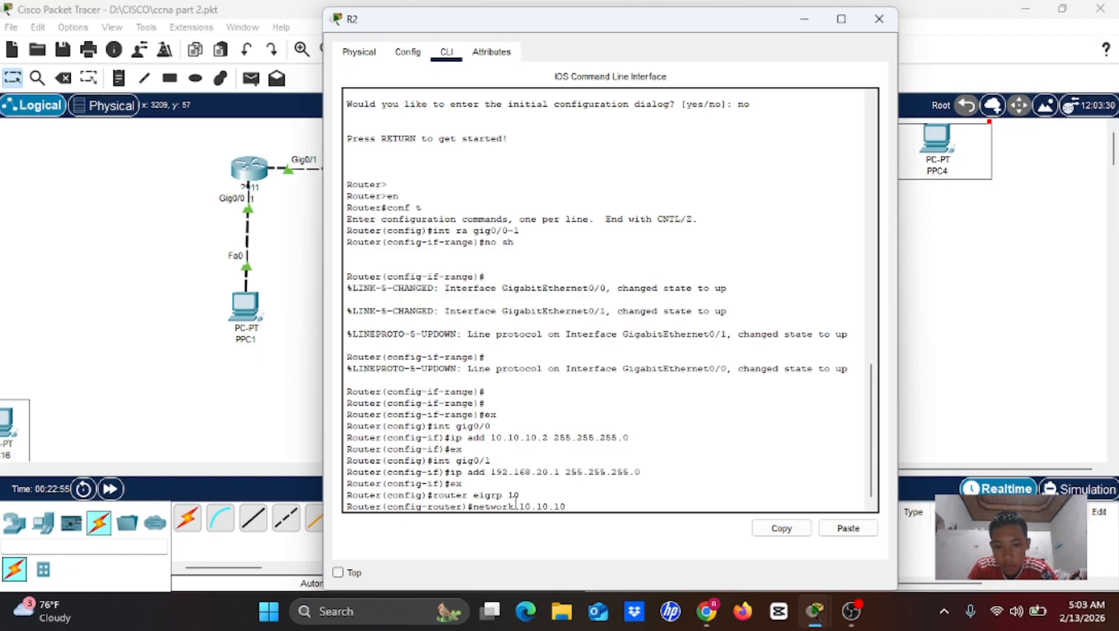
type(".0")
key("Return")
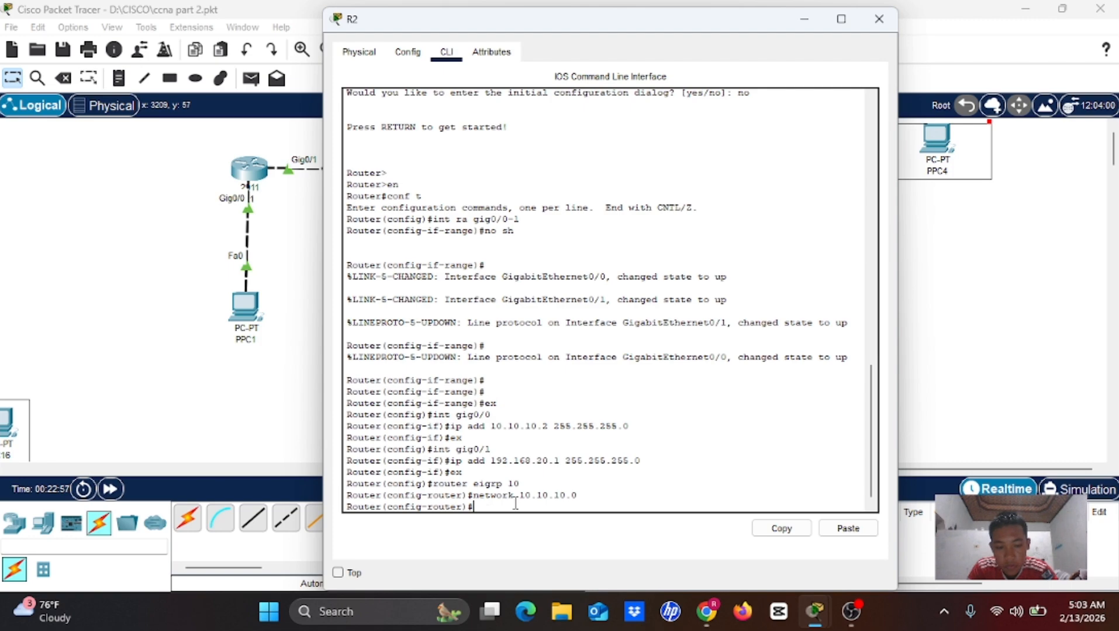
Step: Advertise network 192.168.20.0 in R2's EIGRP 10 configuration
key("Up")
key("BackSpace")
key("BackSpace")
key("BackSpace")
key("BackSpace")
key("BackSpace")
key("BackSpace")
key("BackSpace")
key("BackSpace")
key("BackSpace")
key("BackSpace")
key("BackSpace")
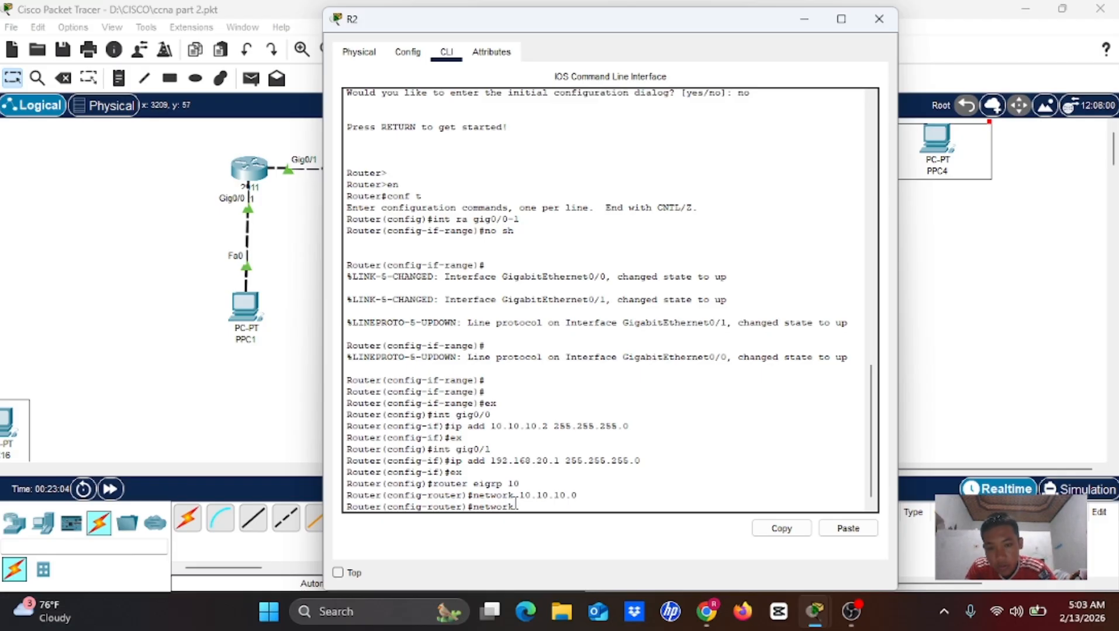
type("192")
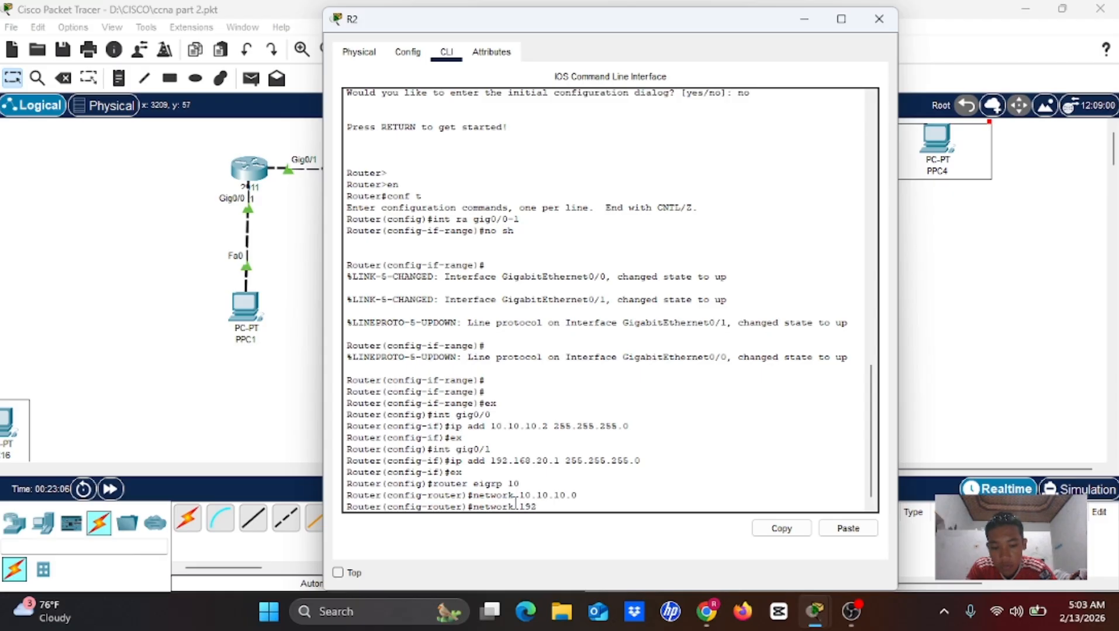
type(".168.")
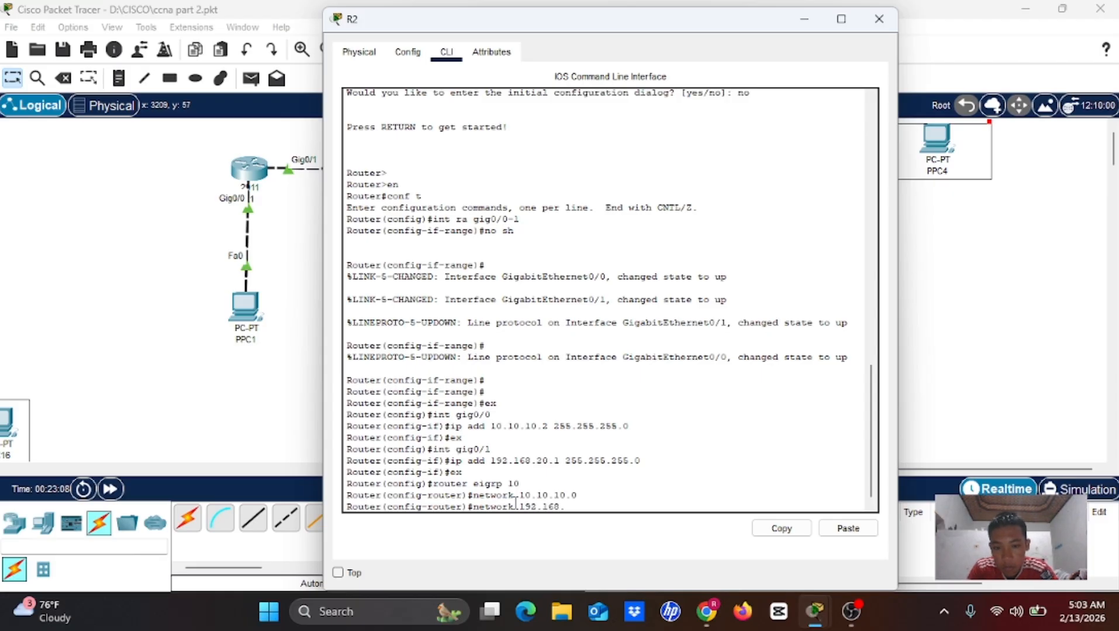
type("2")
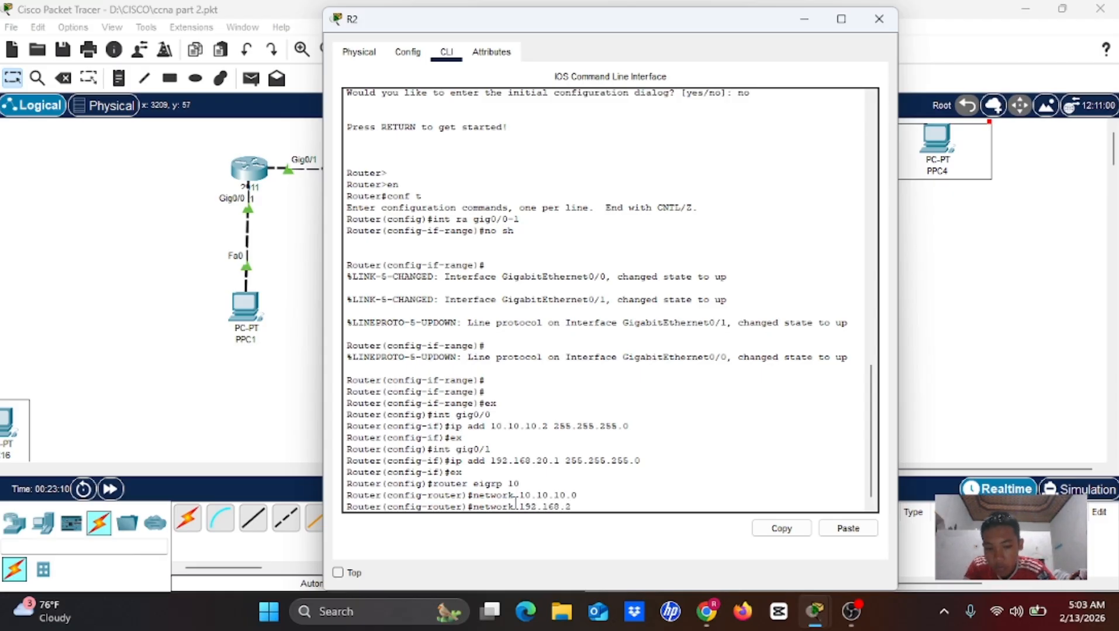
type("0.0")
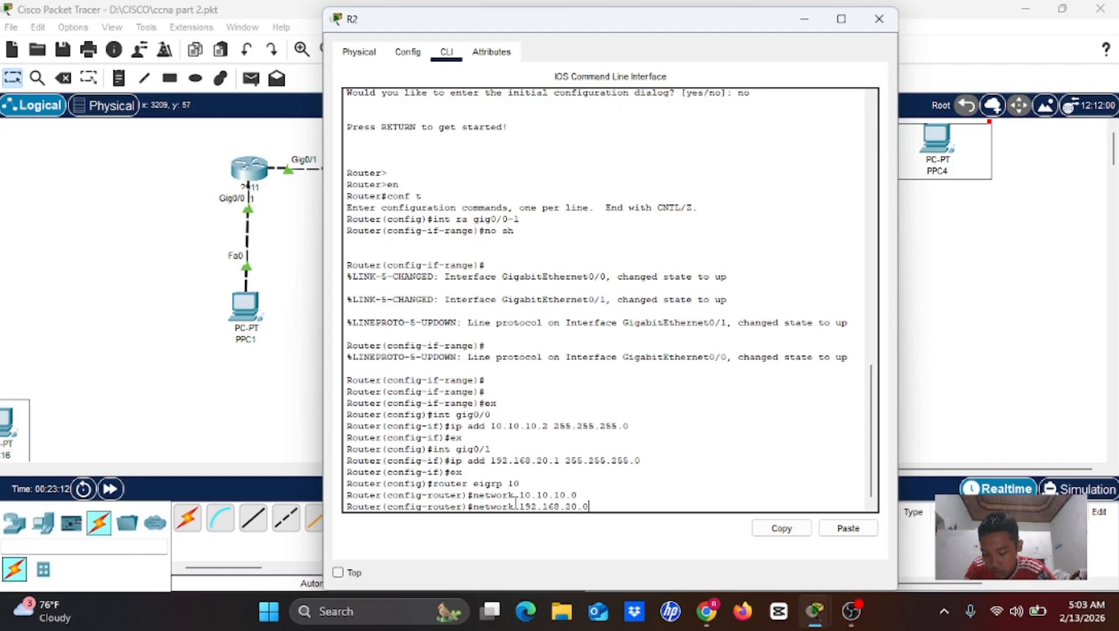
key("Return")
Step: Try to run show ip route directly from R2's router configuration mode
type("ip")
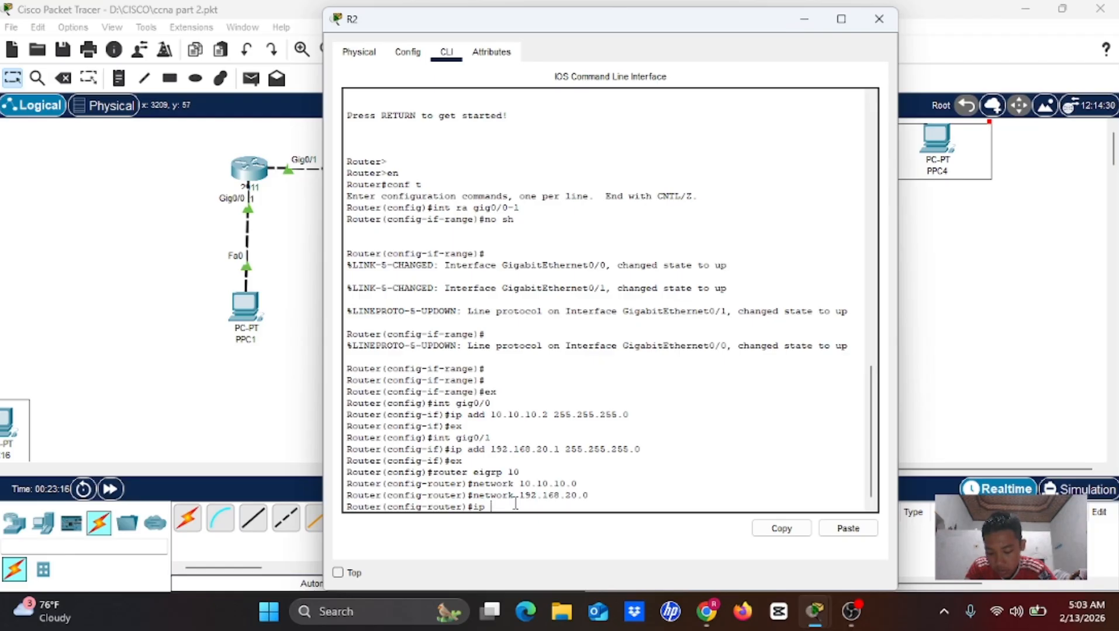
key("BackSpace")
key("BackSpace")
key("BackSpace")
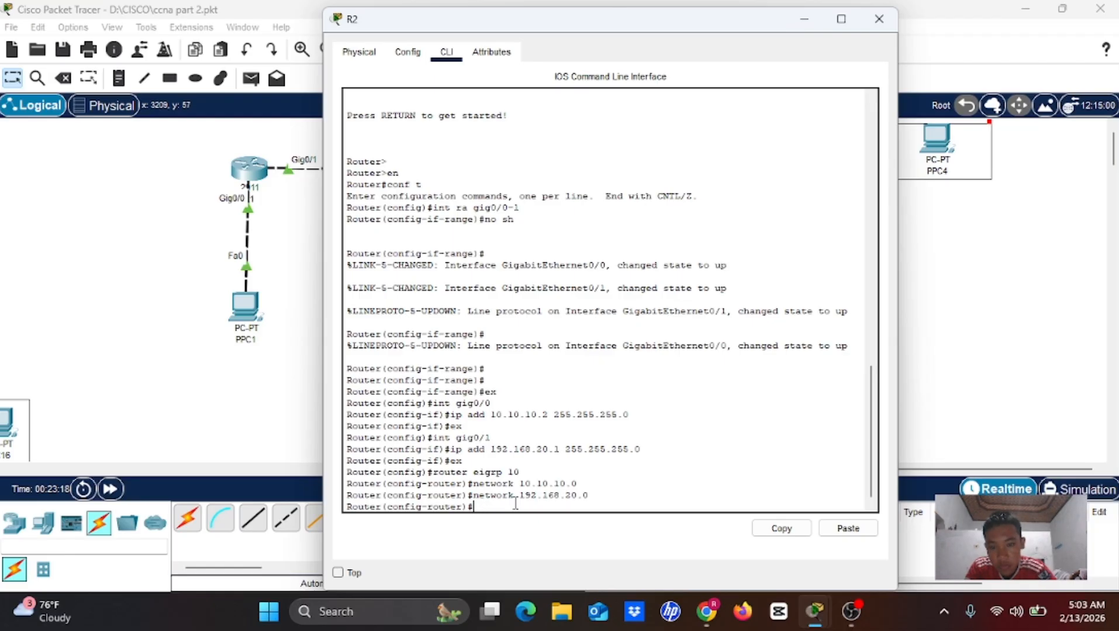
type("sho")
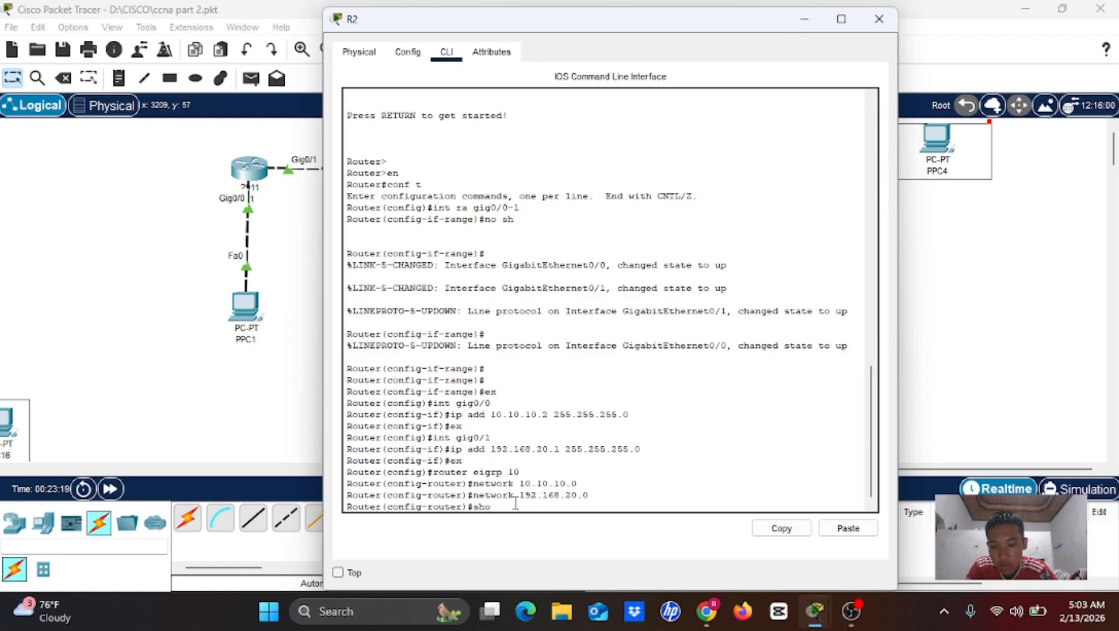
type("w ip routye")
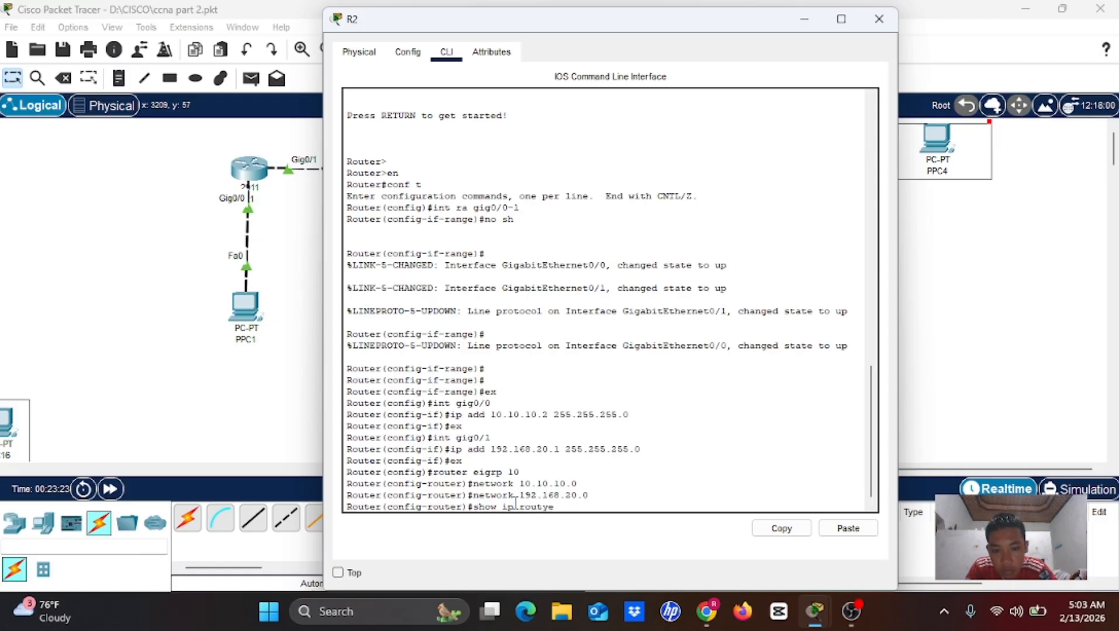
key("BackSpace")
key("BackSpace")
type("e")
key("Return")
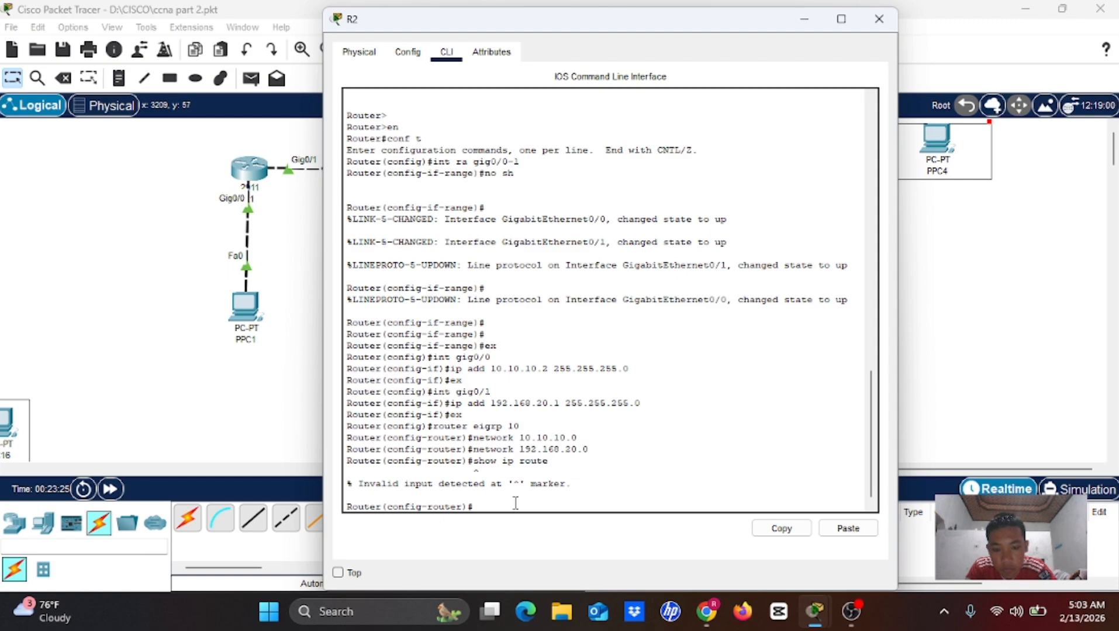
Step: Display R2's routing table from configuration mode with do show ip route and review the entries
key("Up")
key("Left")
key("Left")
key("Left")
key("Left")
key("Left")
key("Left")
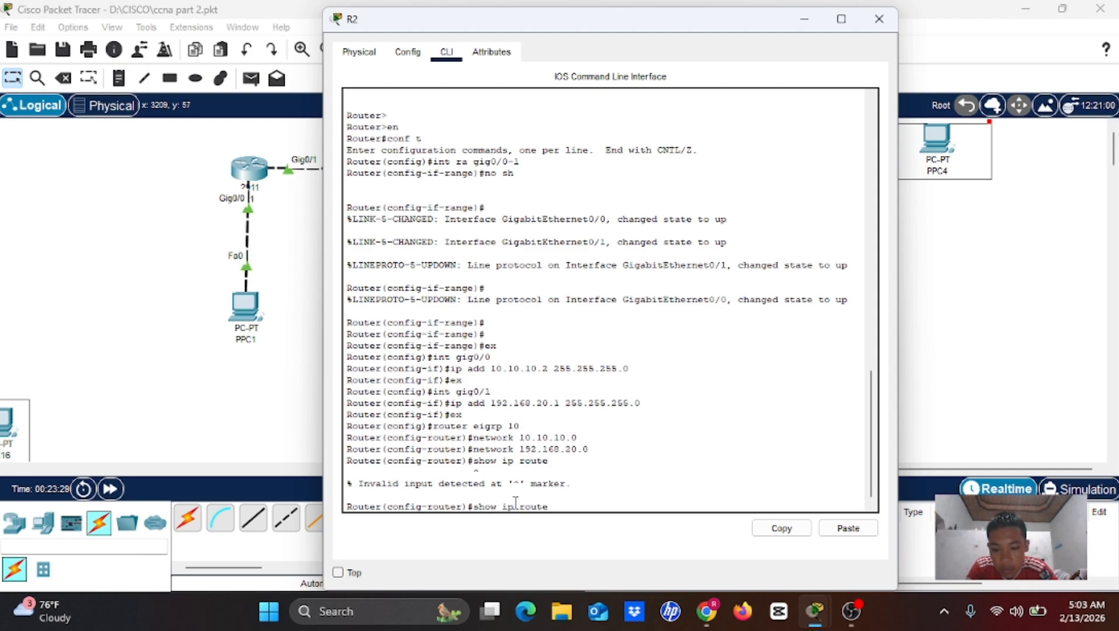
type("do")
key("Return")
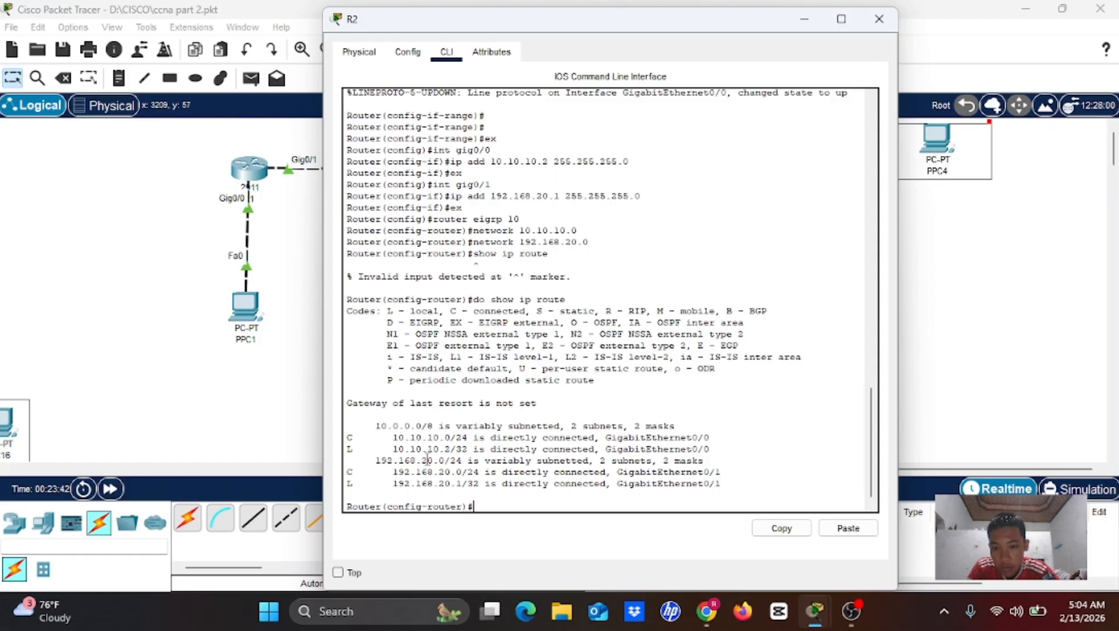
scroll(445, 460, "up", 1)
scroll(439, 455, "down", 1)
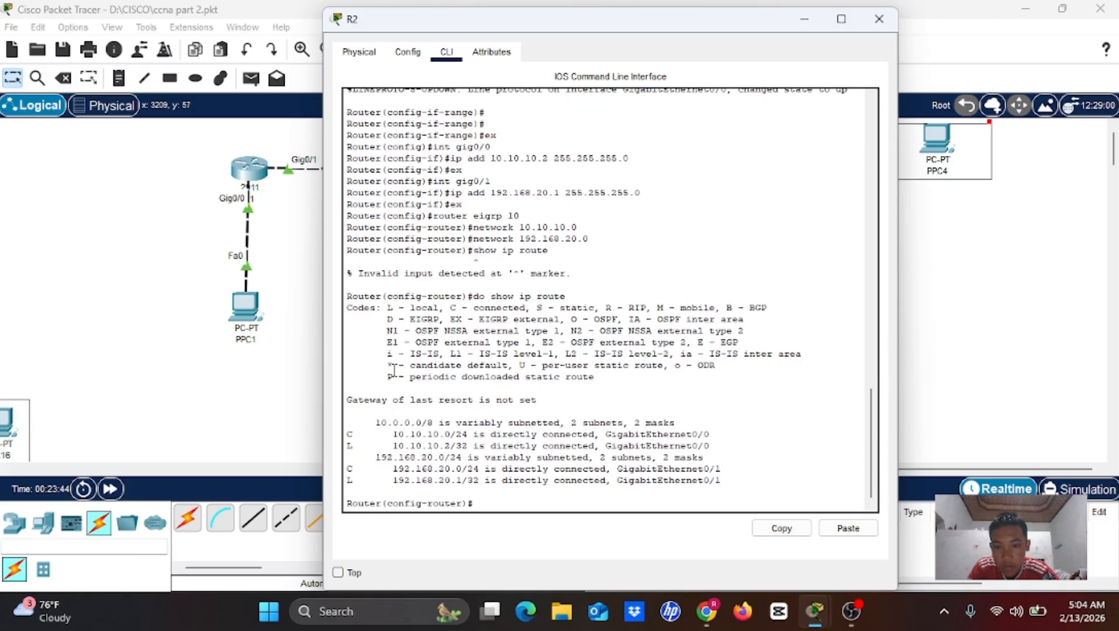
Step: Display R1's routing table with do show ip route in its command line, then dismiss the R1 window
left_click(290, 409)
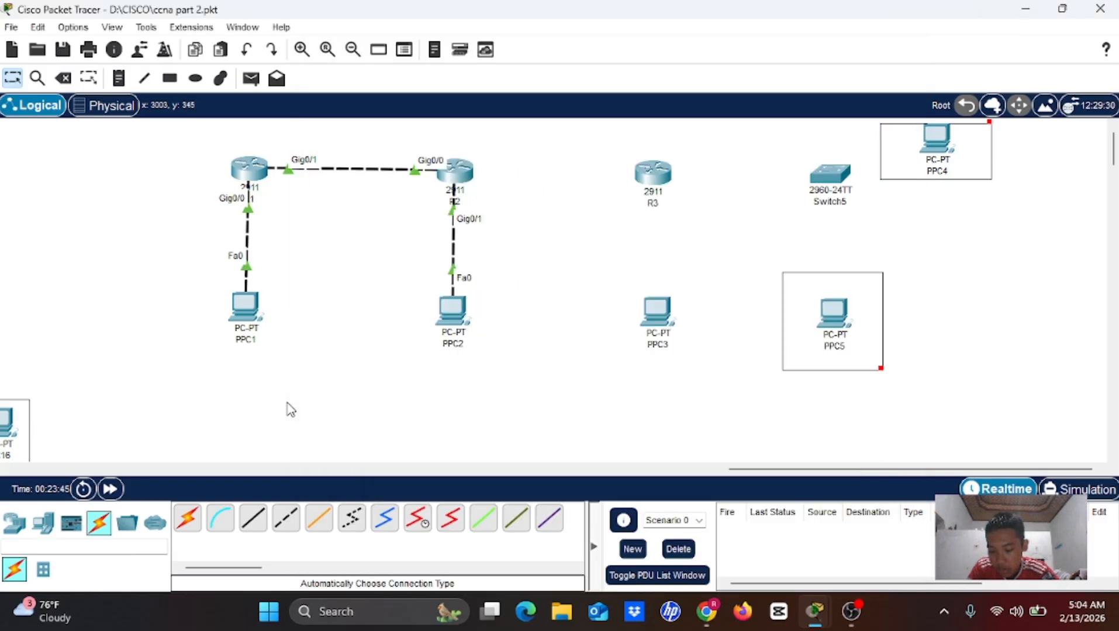
left_click(253, 169)
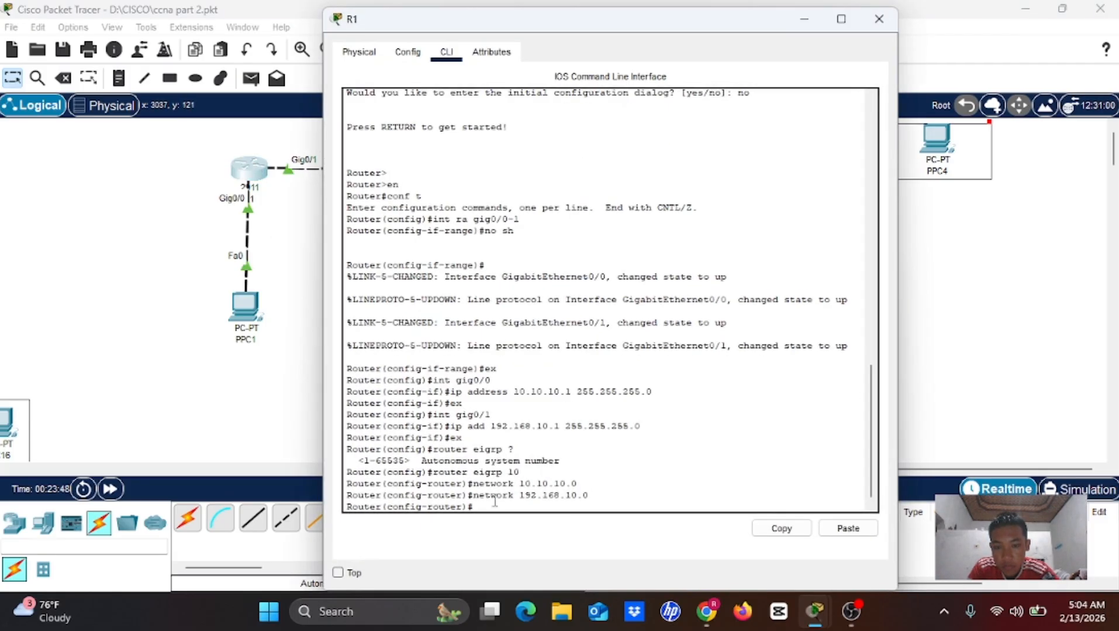
type("do show ")
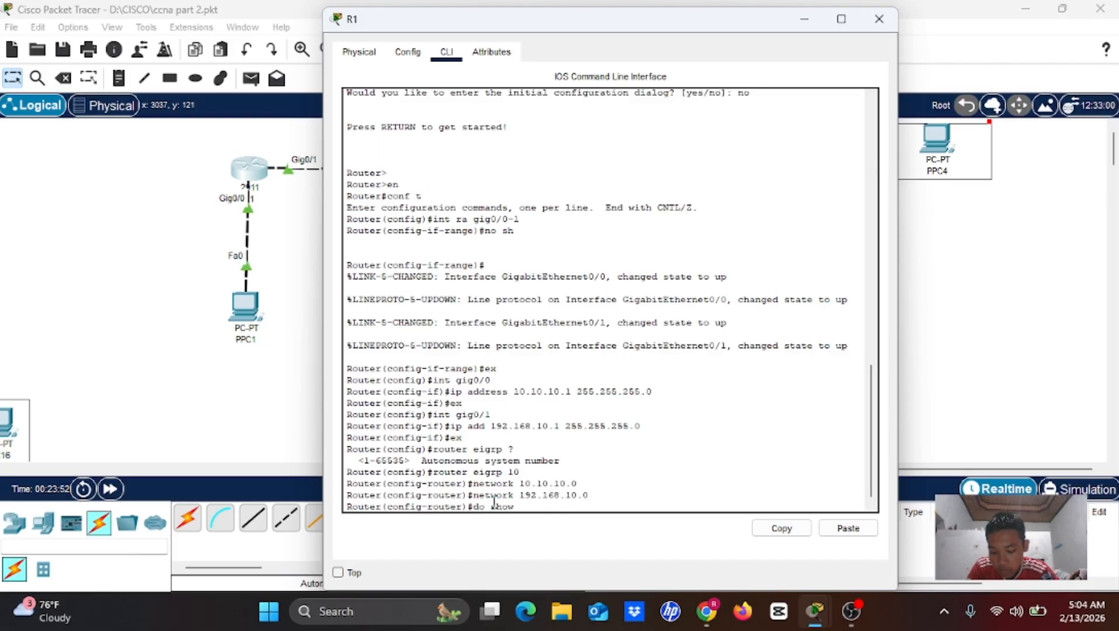
type("ip ro")
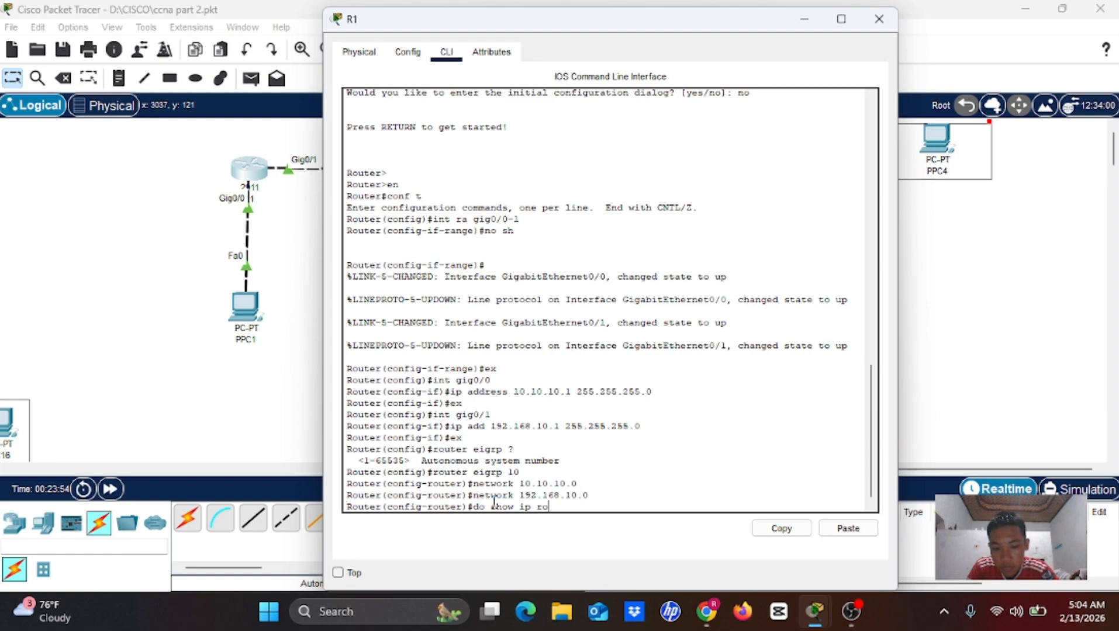
type("ute")
key("Return")
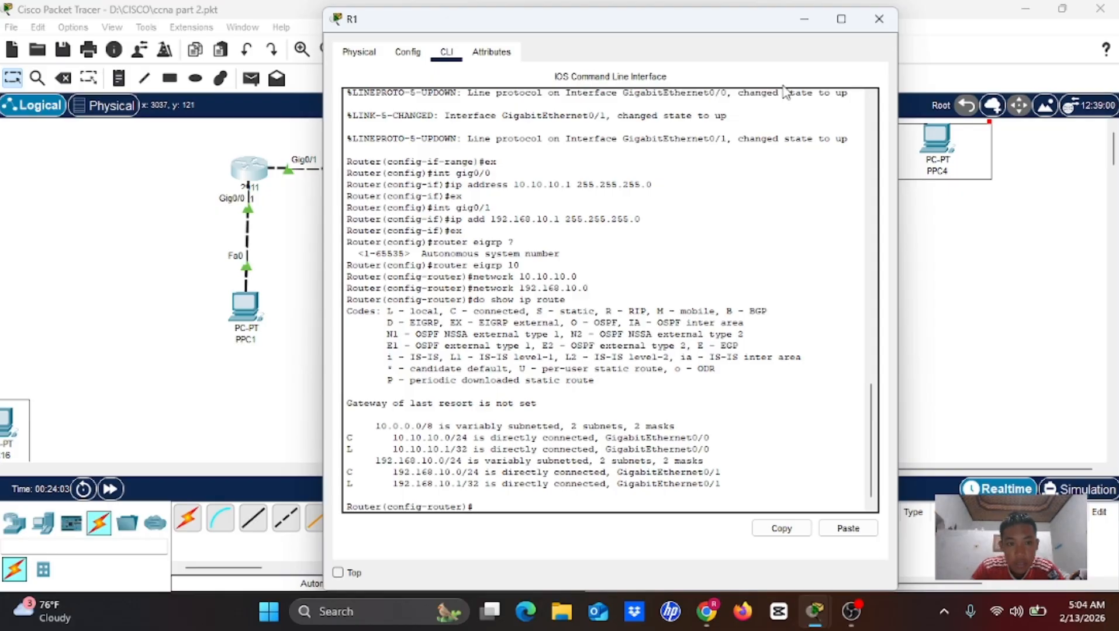
left_click(869, 19)
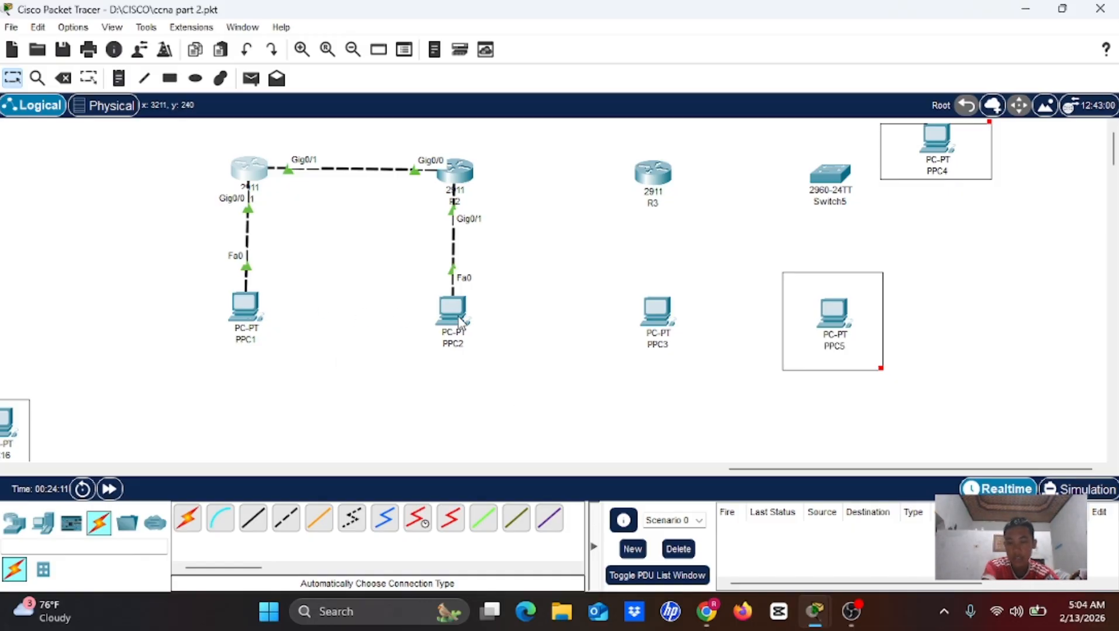
Step: In R2's command line, exit the EIGRP configuration with ex and enable interface gig0/2 with no sh
mouse_move(461, 321)
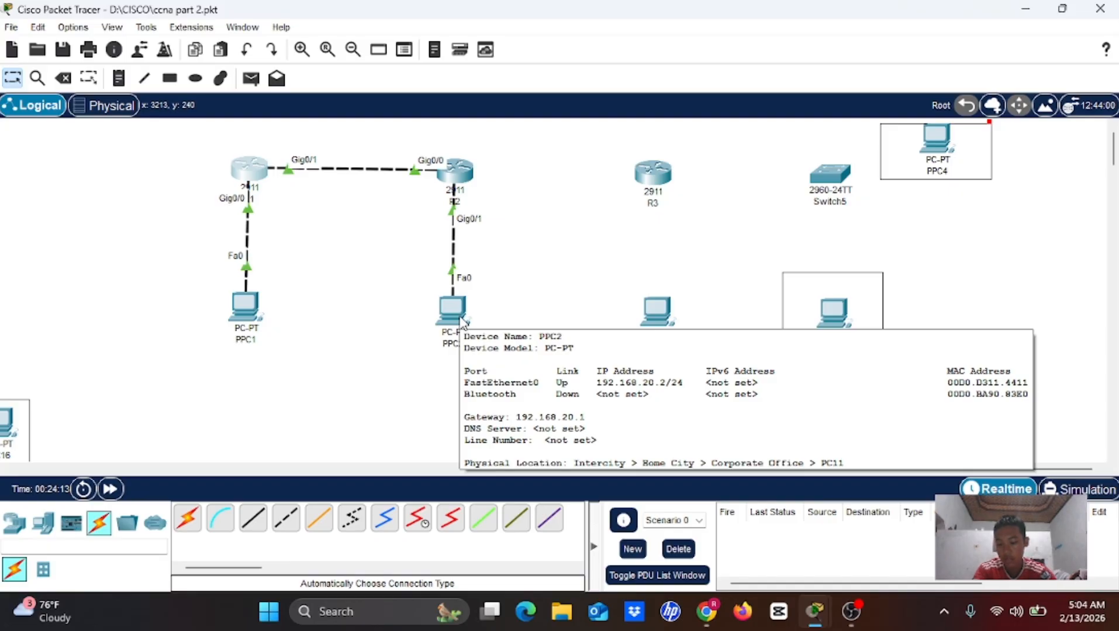
left_click(462, 174)
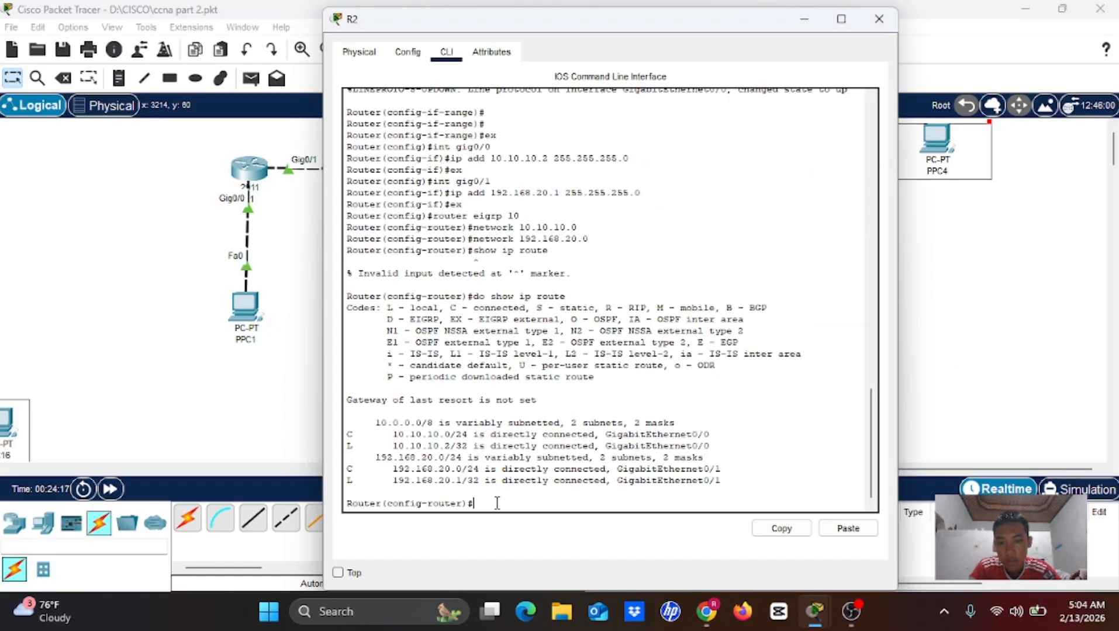
type("ex")
key("Return")
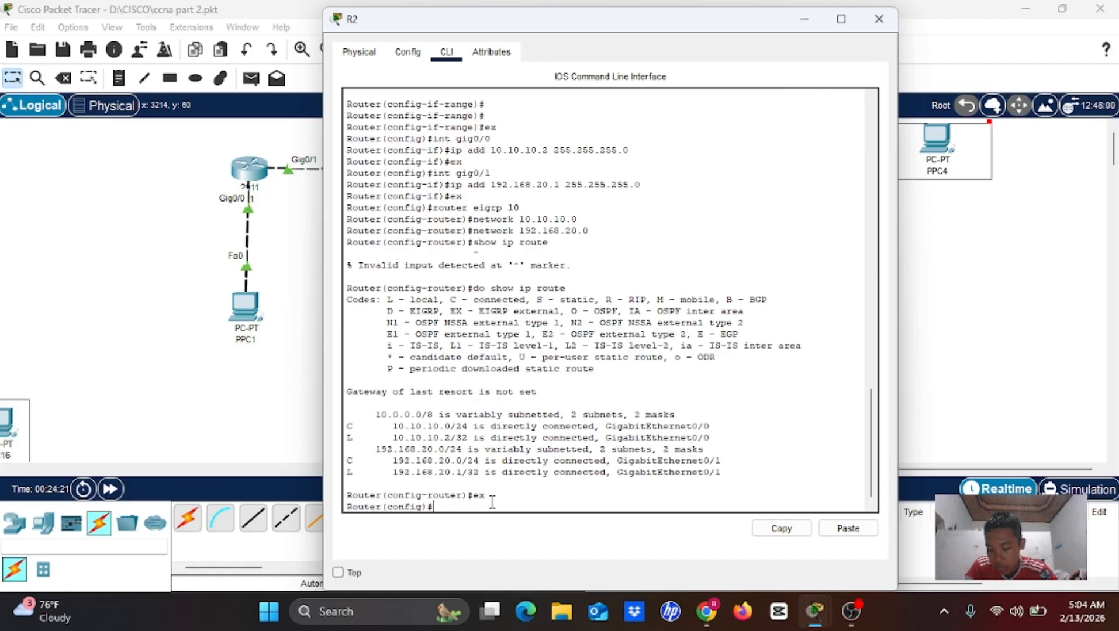
type("int ")
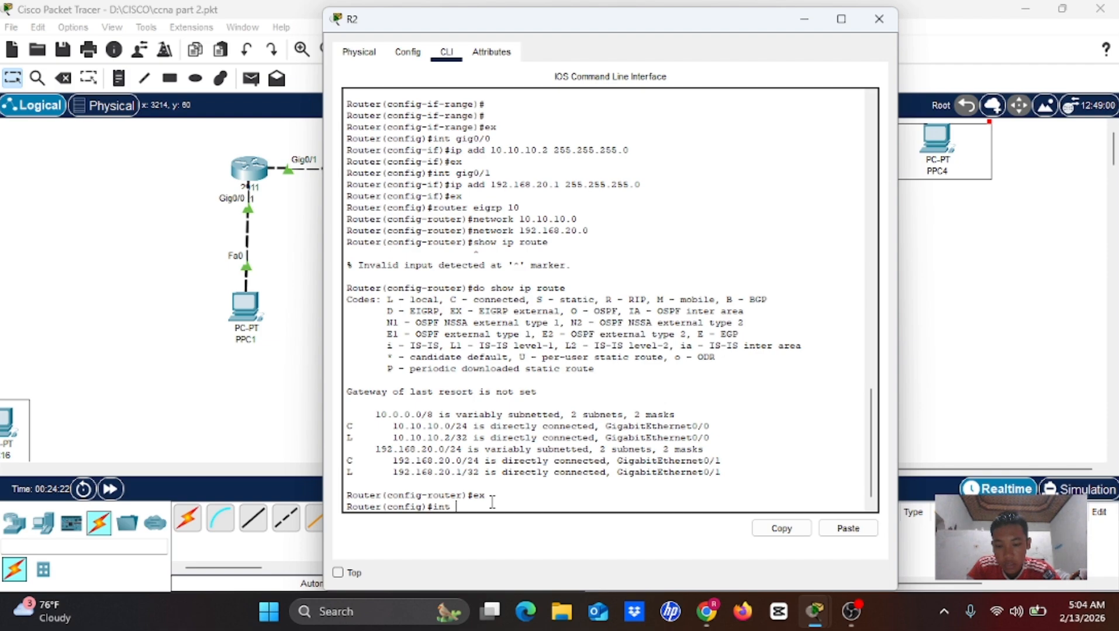
type("gig0/2")
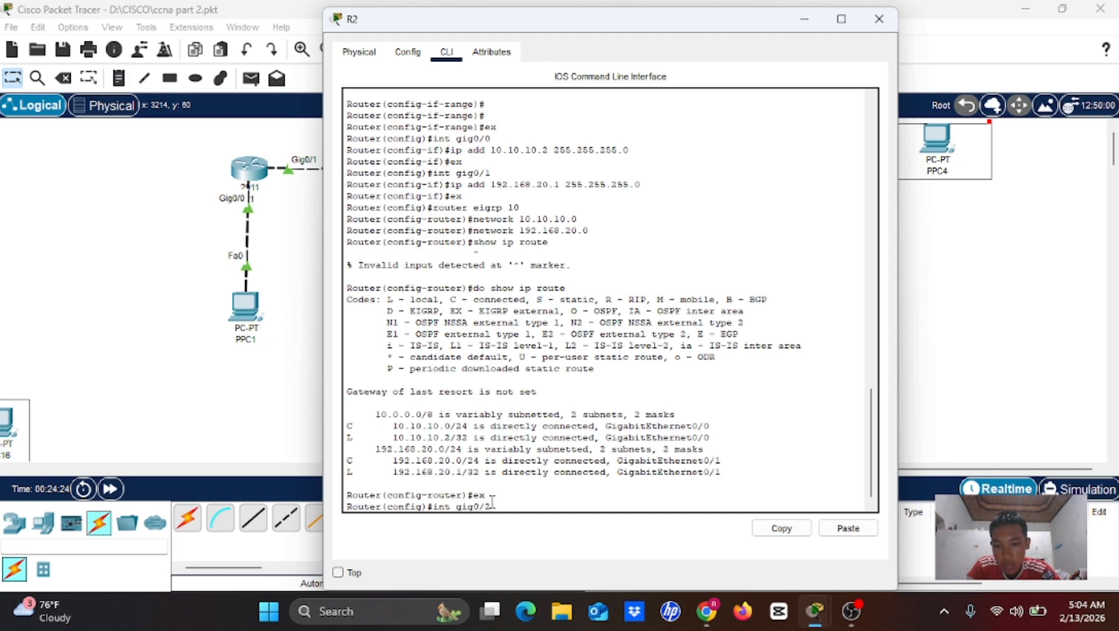
key("Return")
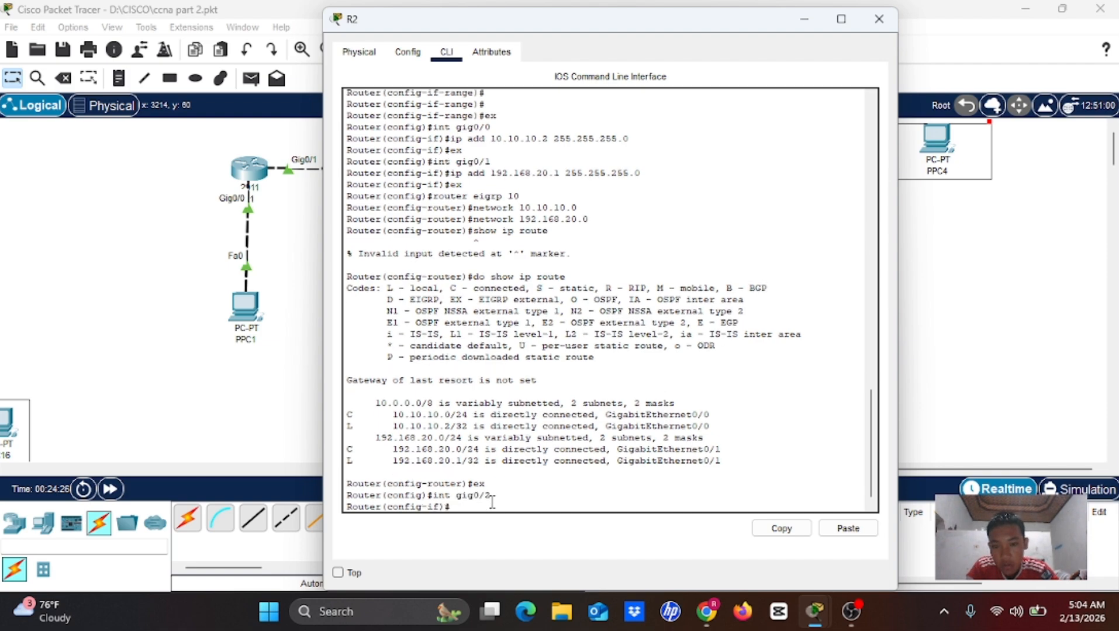
type("no sh")
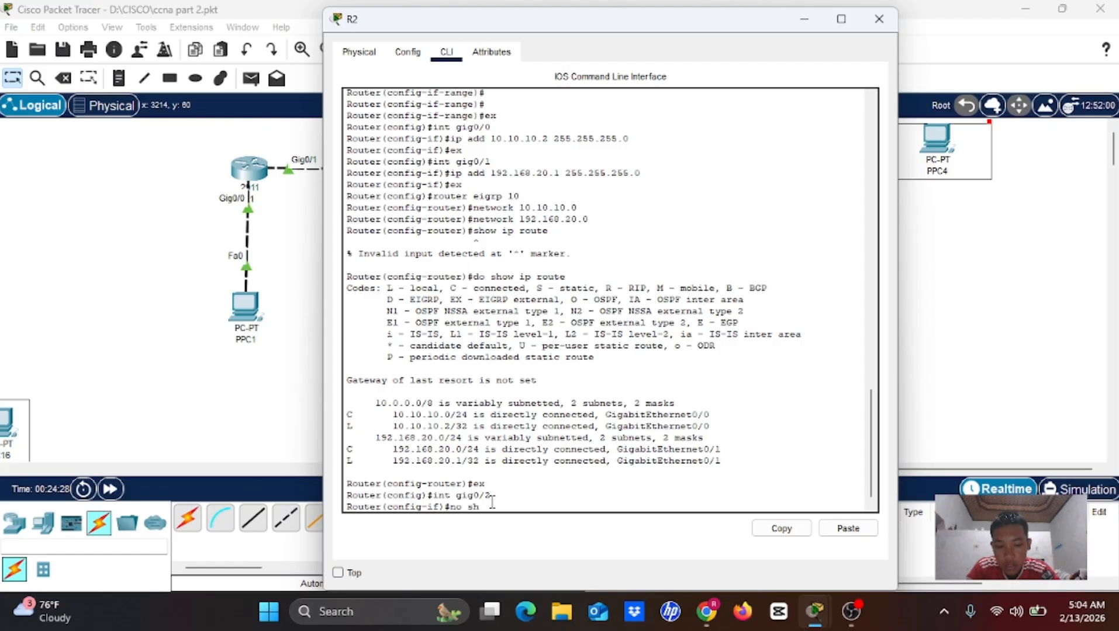
key("Return")
key("Return")
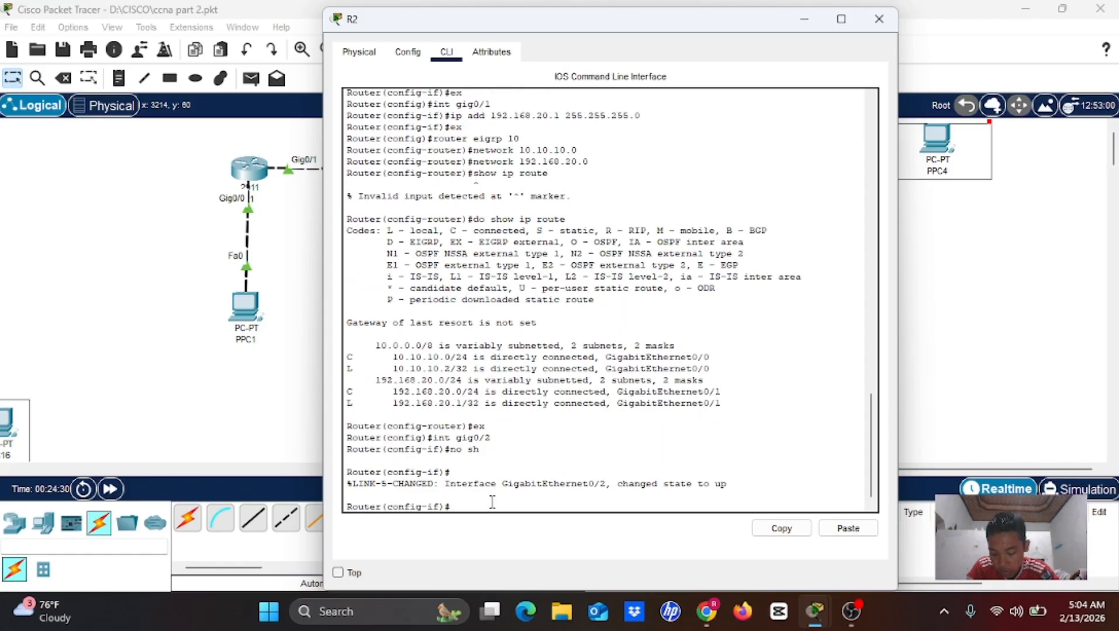
Step: Begin the ip address command for R2's gig0/2 interface with address 20.20.20.1, leaving the command unsubmitted
type("addre")
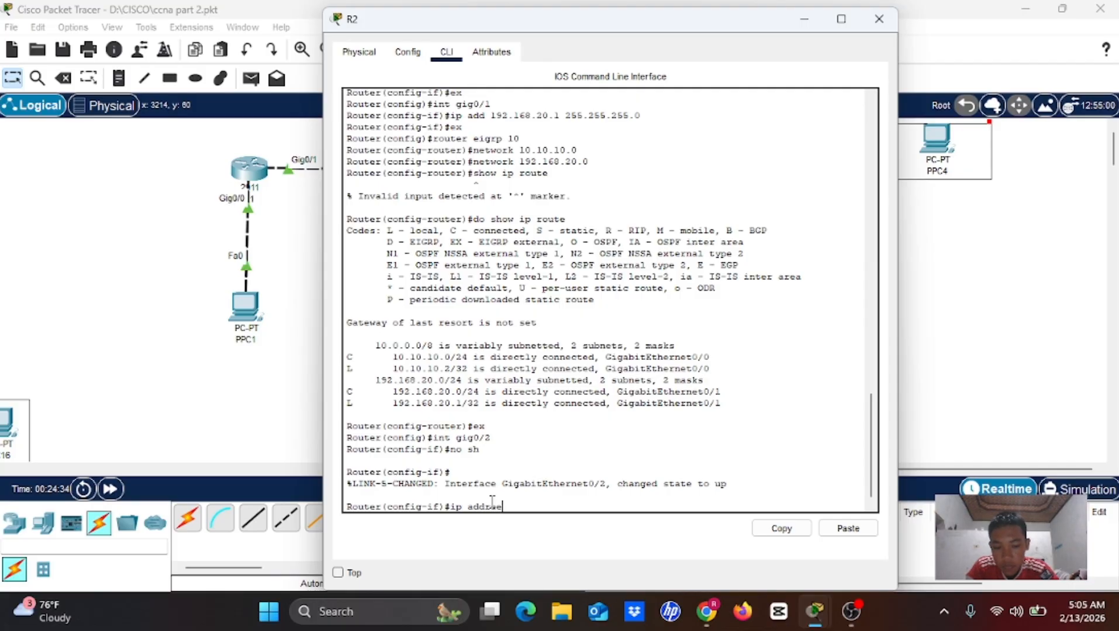
type("ss 20.")
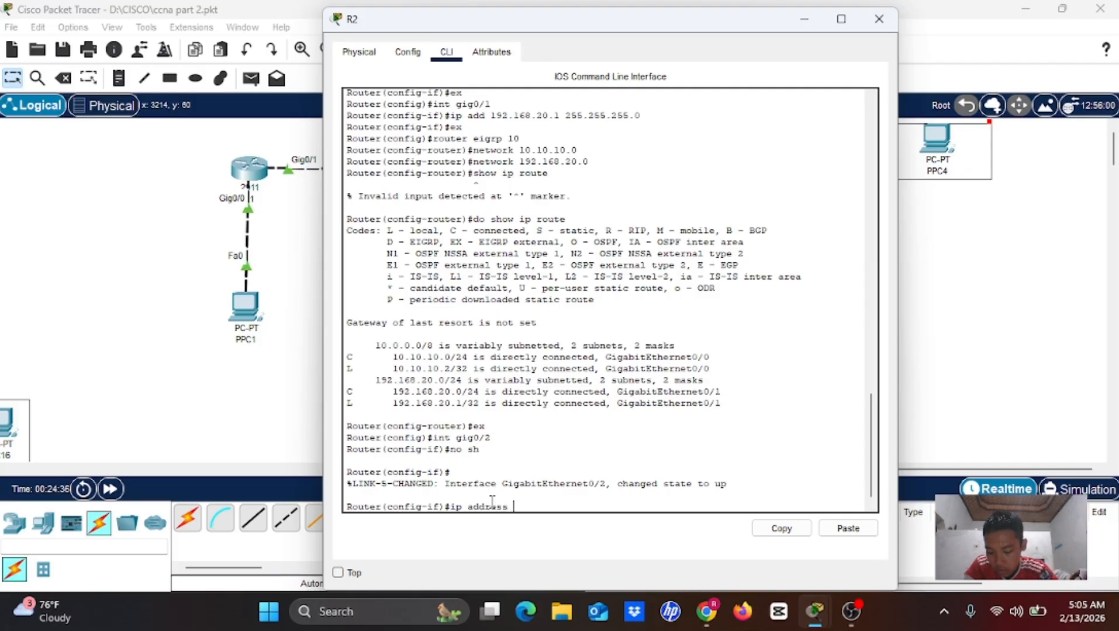
type("20.20")
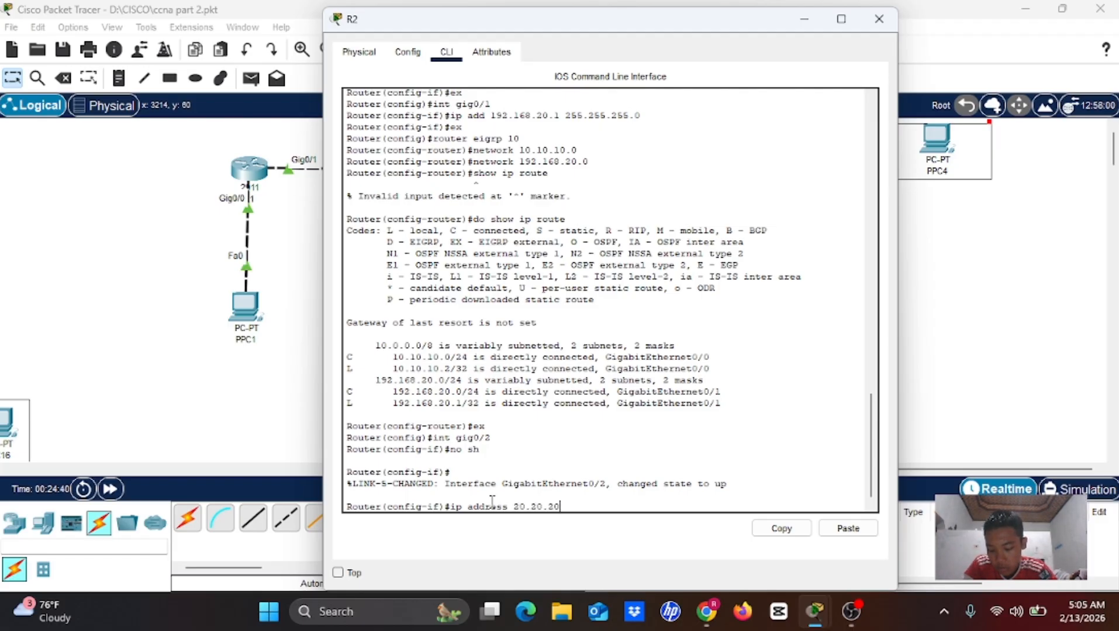
type(".1")
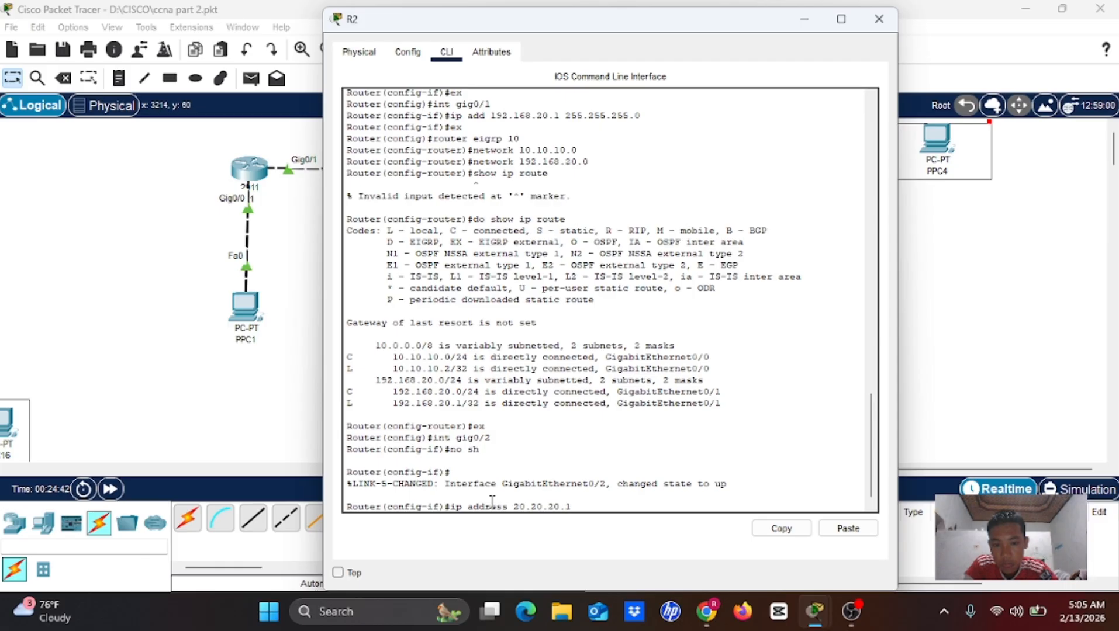
Step: Minimize the R2 window and cable router R2 to router R3 using the automatically chosen connection type
left_click(804, 21)
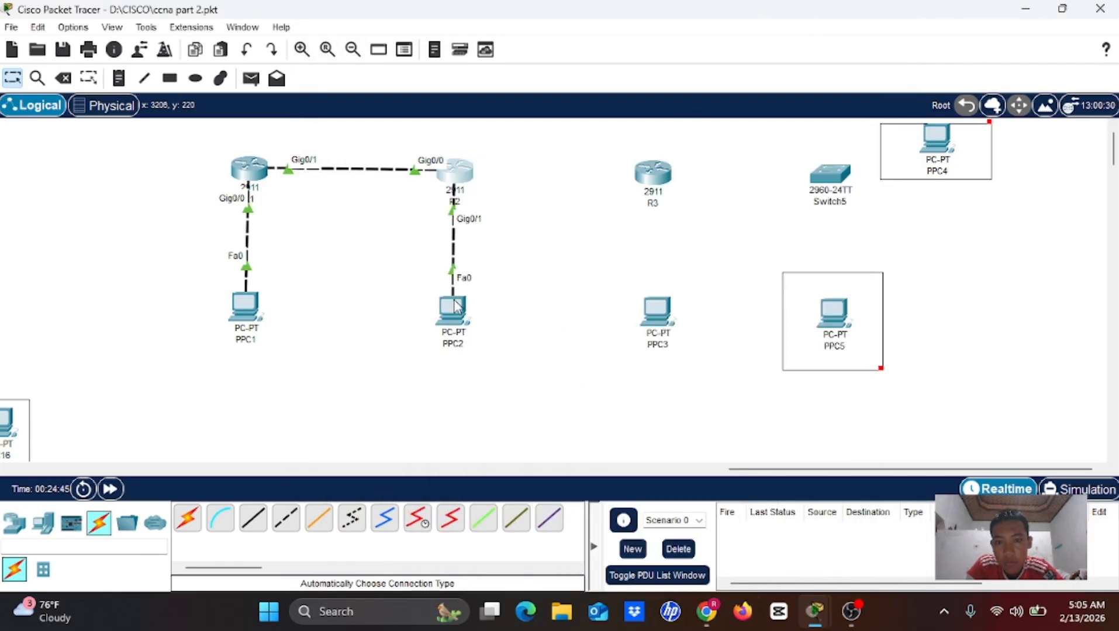
left_click(187, 518)
left_click(456, 170)
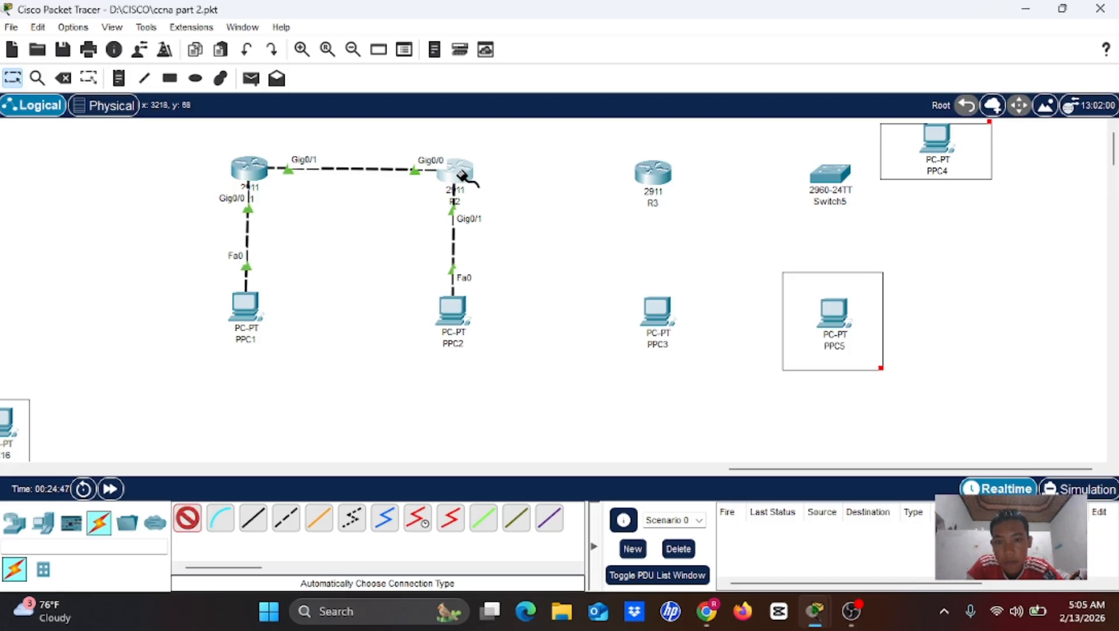
left_click(658, 170)
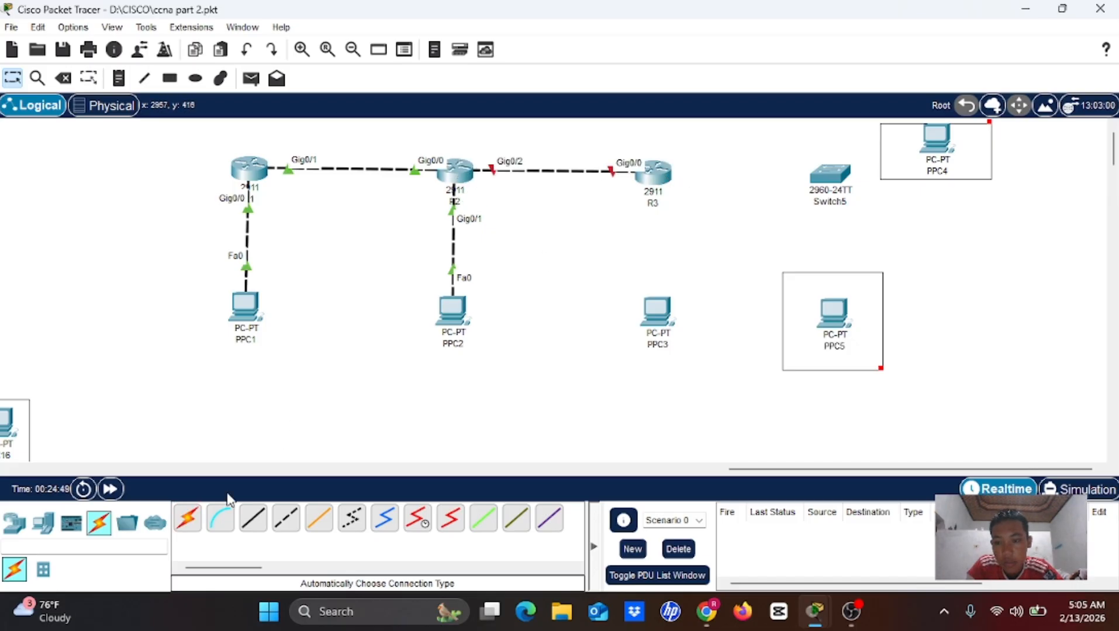
Step: Cable router R3 to PC PPC3 using the automatically chosen connection type
left_click(193, 520)
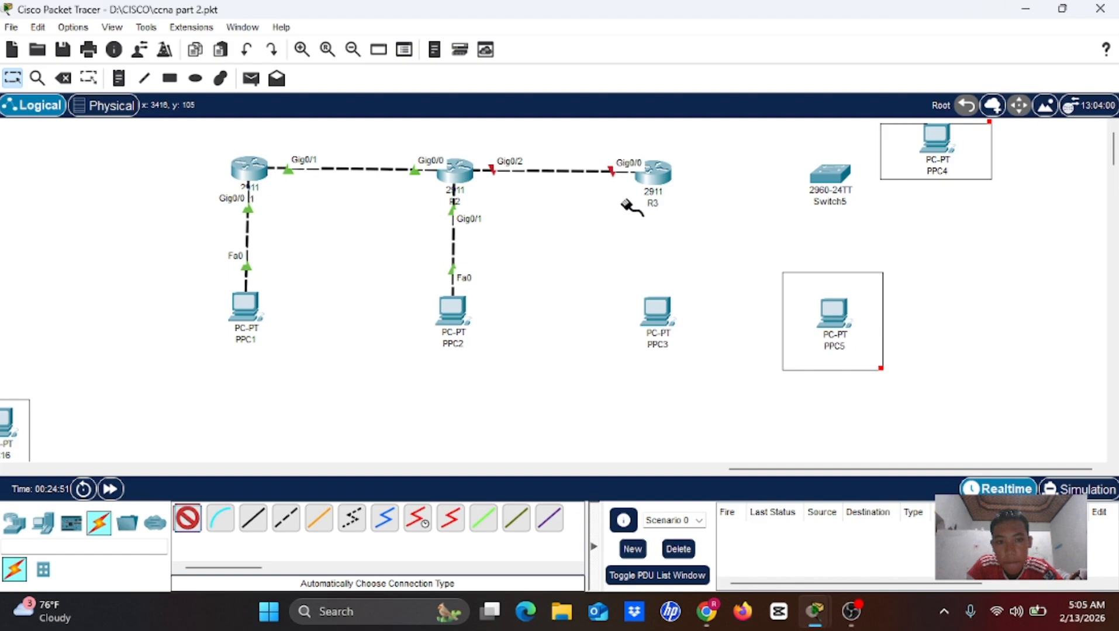
left_click(654, 172)
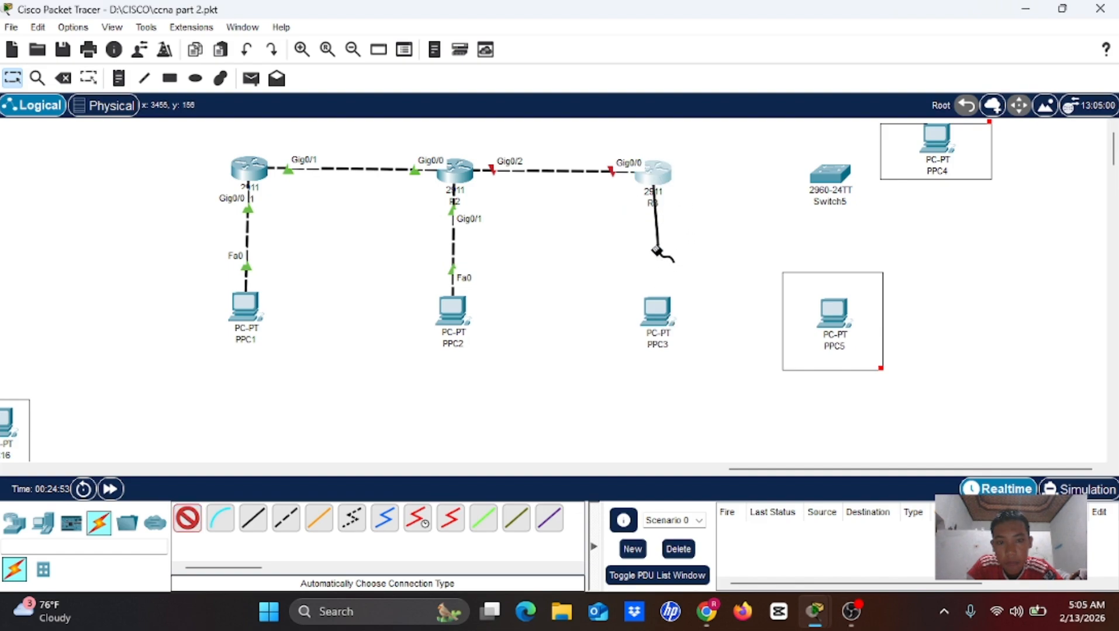
left_click(661, 313)
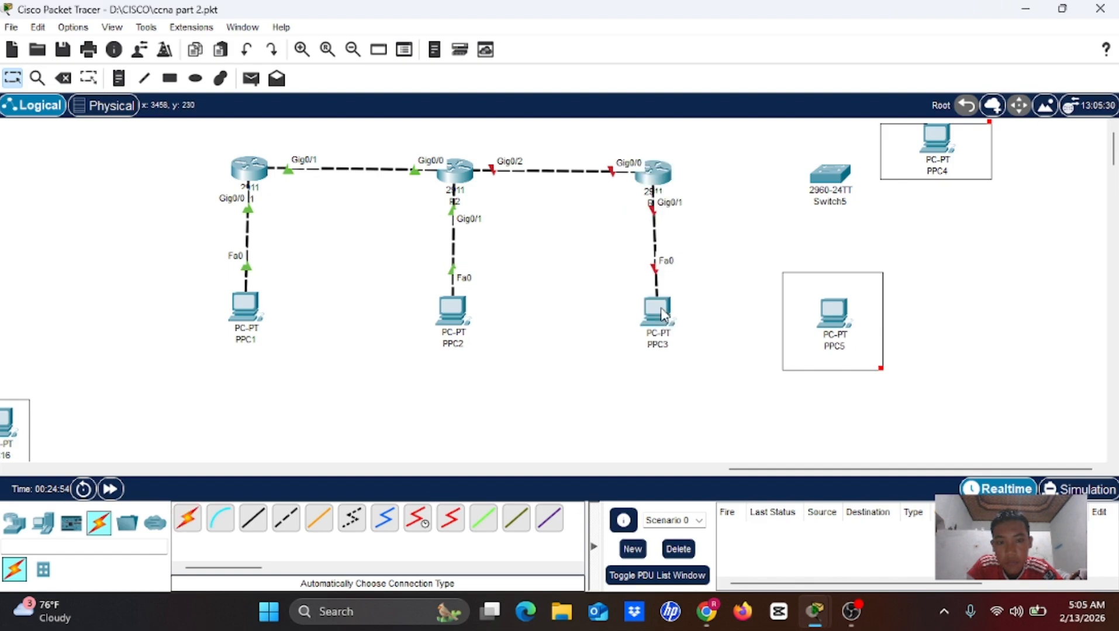
Step: Reopen R2's command line and clear the unsubmitted ip address command
left_click(455, 171)
key("BackSpace")
key("BackSpace")
key("BackSpace")
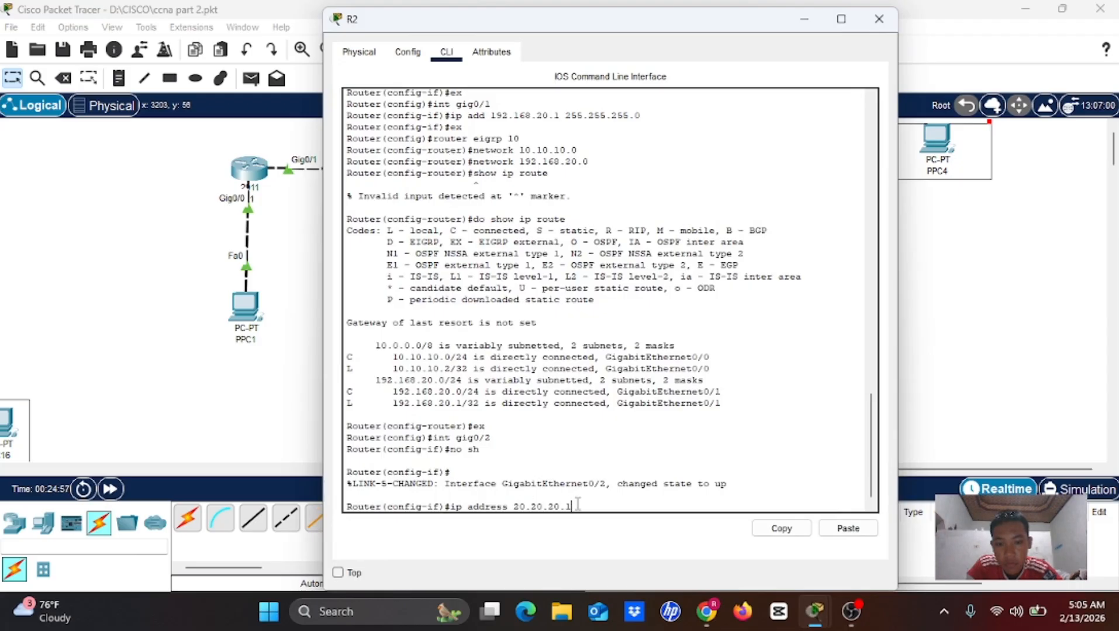
key("BackSpace")
key("BackSpace")
key("BackSpace")
key("BackSpace")
key("BackSpace")
key("BackSpace")
key("BackSpace")
key("BackSpace")
key("BackSpace")
key("BackSpace")
key("BackSpace")
key("BackSpace")
key("BackSpace")
key("BackSpace")
key("BackSpace")
key("BackSpace")
key("BackSpace")
key("BackSpace")
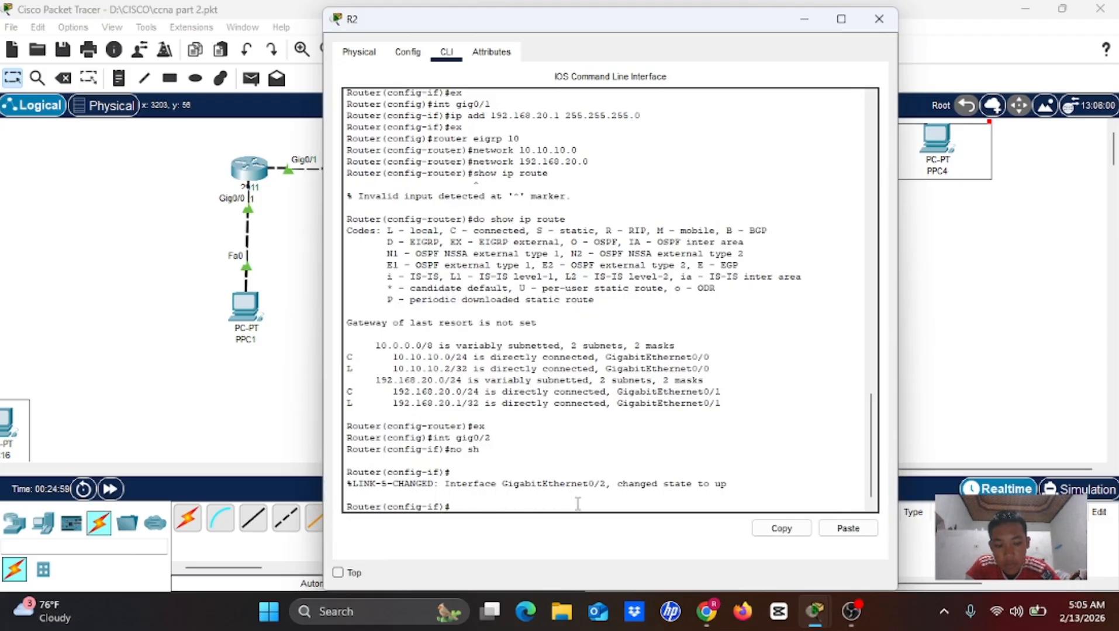
Step: Select R2's interface again with int gig0/2 and enable it with no sh
type("int gig0/2")
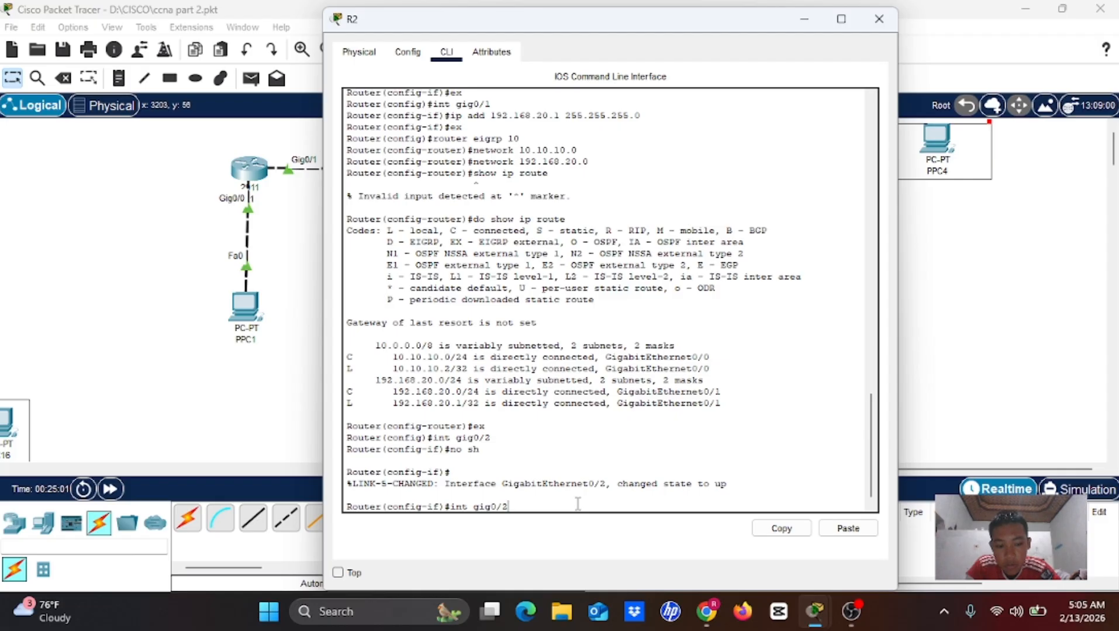
key("Return")
type("int gig0/2")
key("Up")
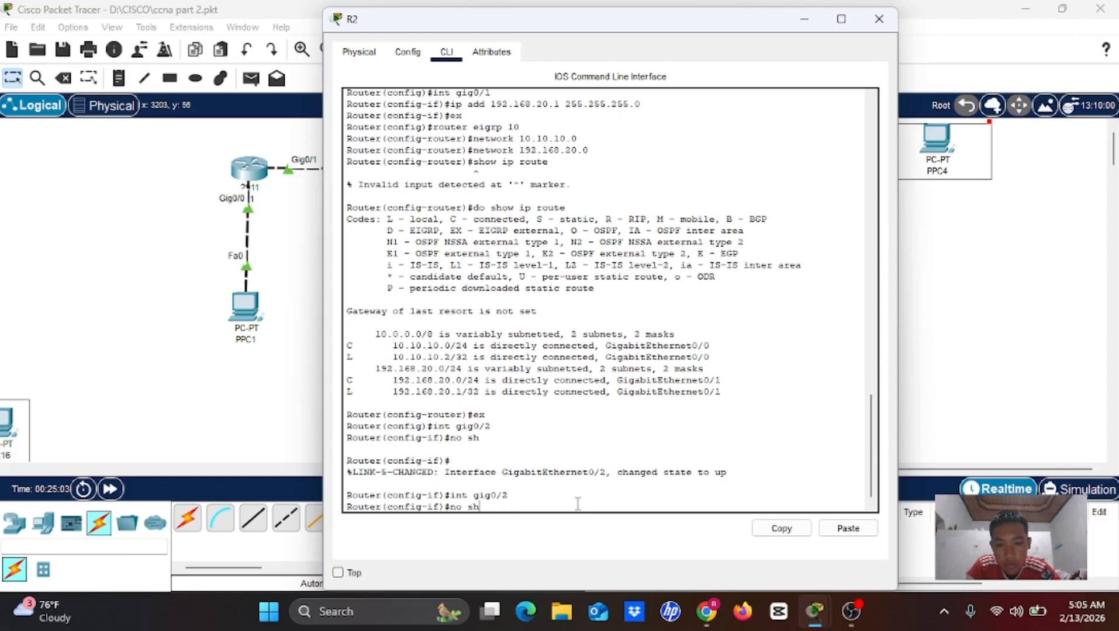
key("Return")
key("Up")
key("Up")
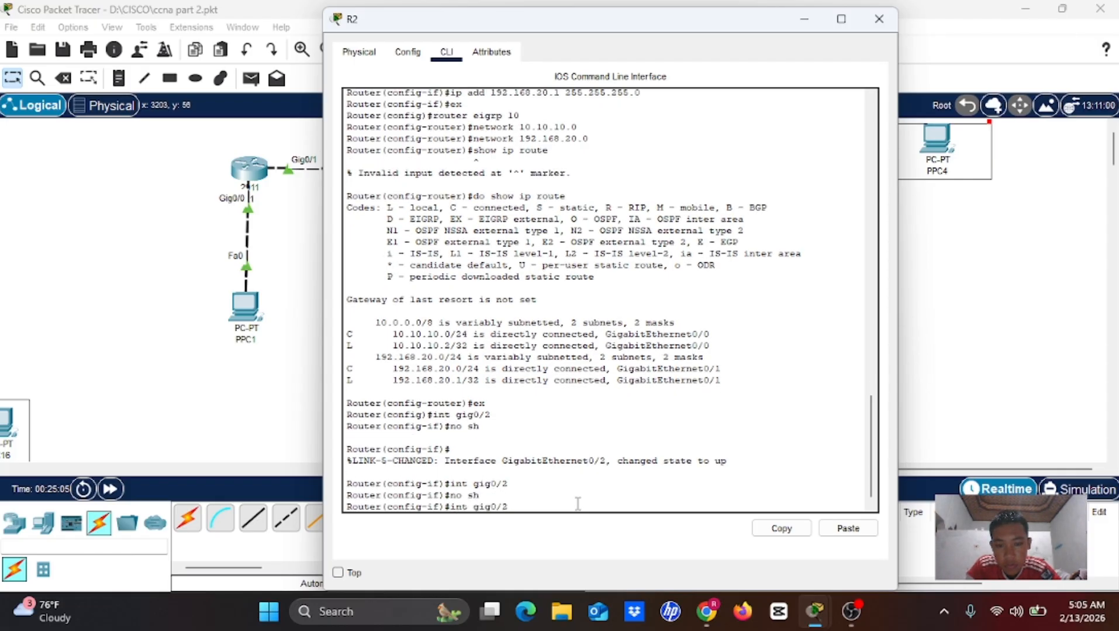
key("Down")
key("Up")
key("BackSpace")
key("BackSpace")
key("BackSpace")
key("BackSpace")
key("BackSpace")
key("BackSpace")
key("BackSpace")
key("BackSpace")
key("BackSpace")
key("BackSpace")
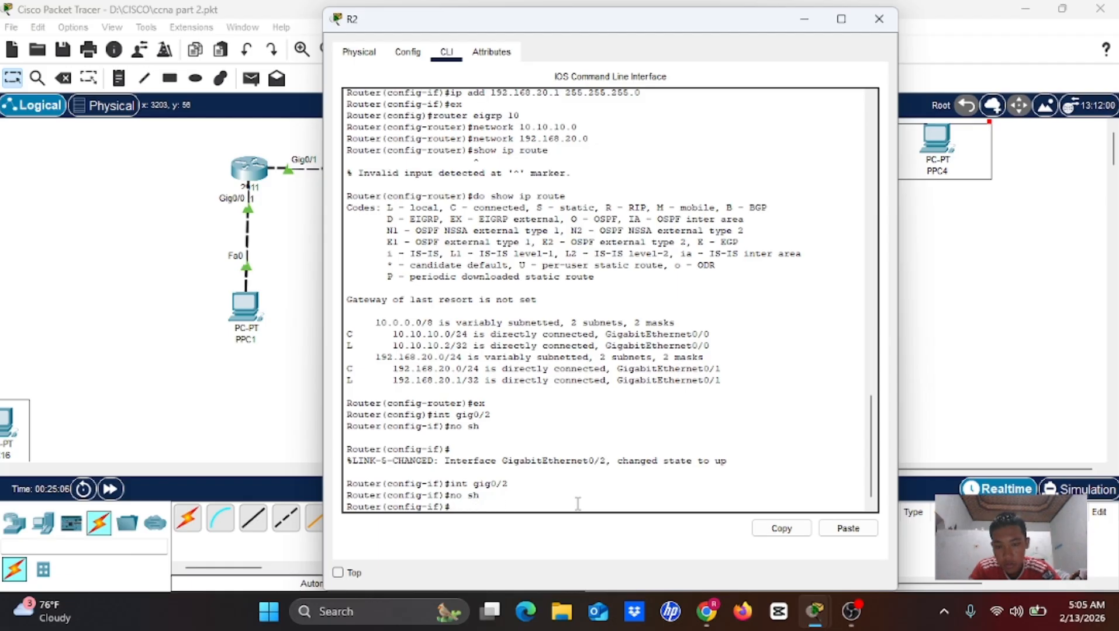
Step: Assign 20.20.20.1 with mask 255.255.255.0 to R2's gig0/2 using ip add, then minimize the R2 window
type("ip ")
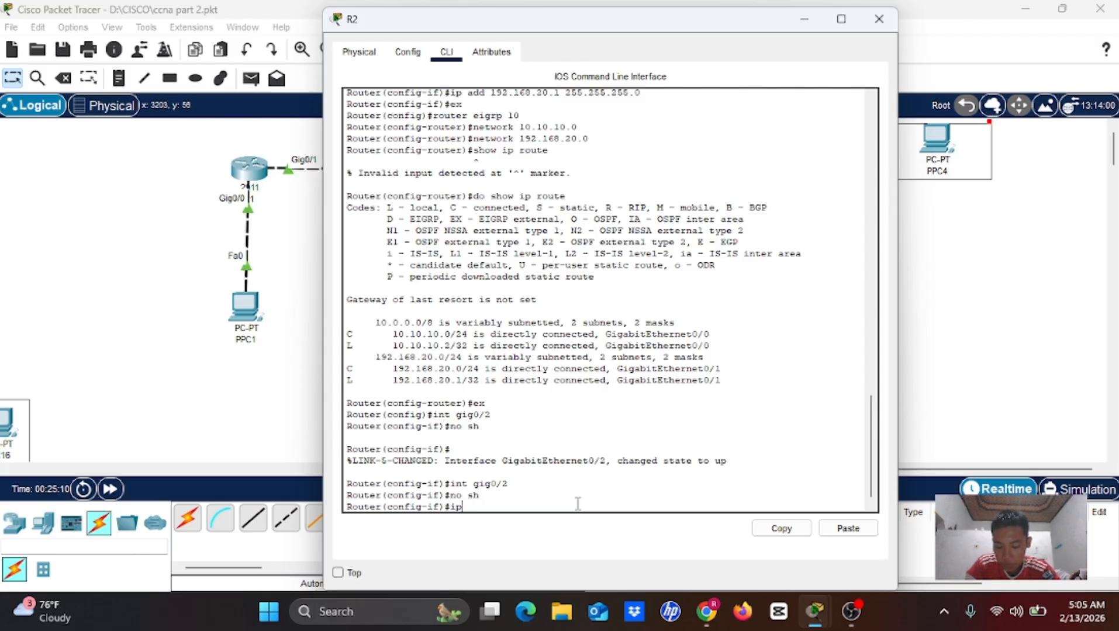
type("add ")
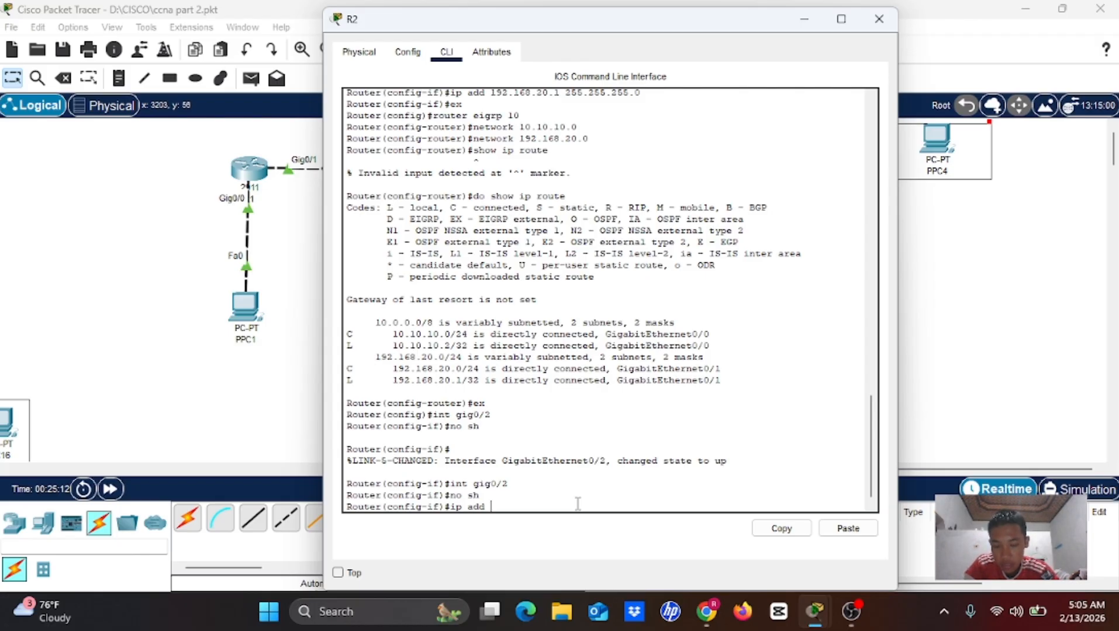
type("20.20.20.1")
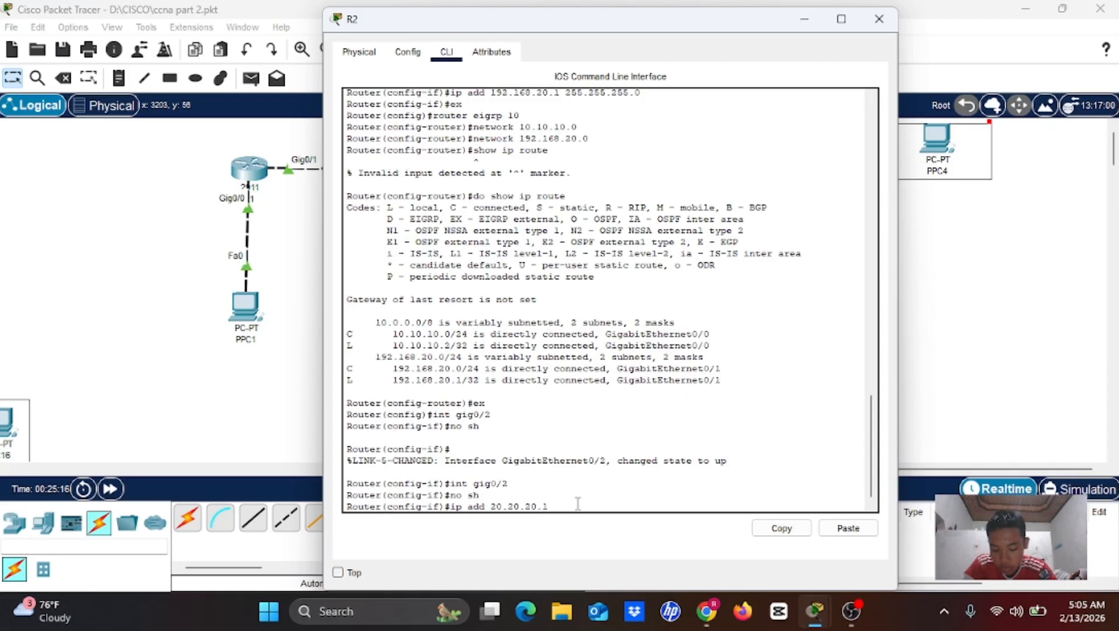
type(" 255.255")
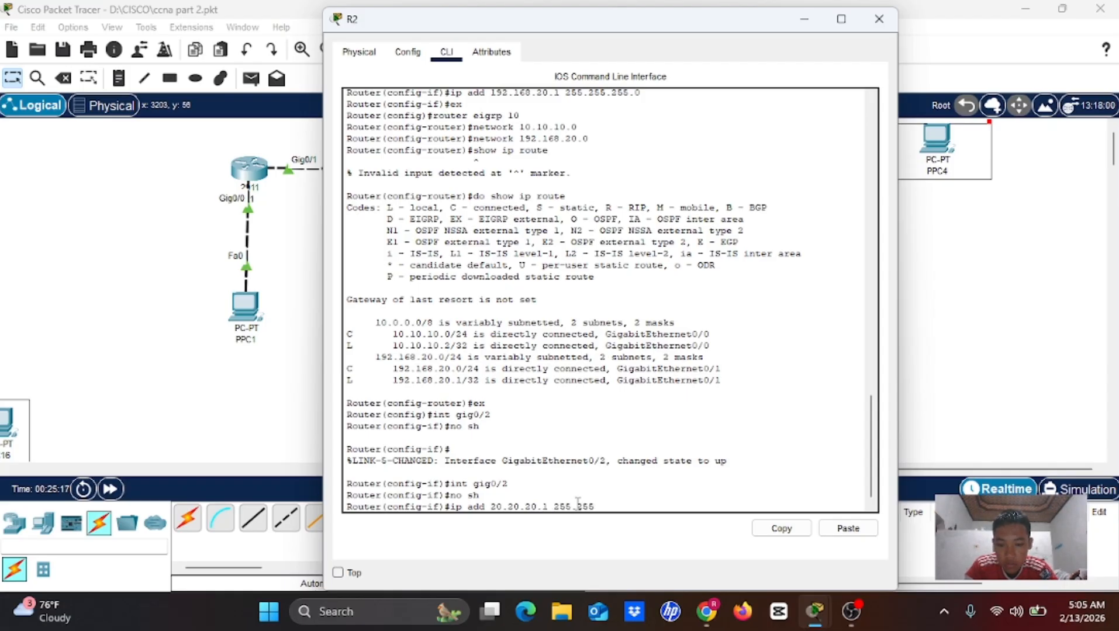
type(".255.0")
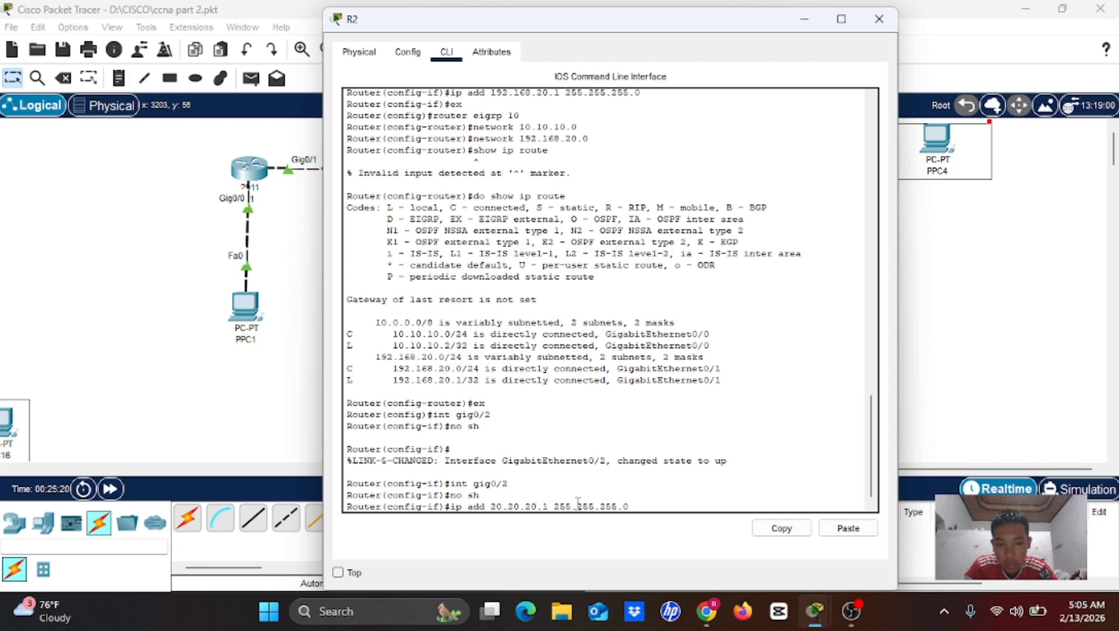
key("Return")
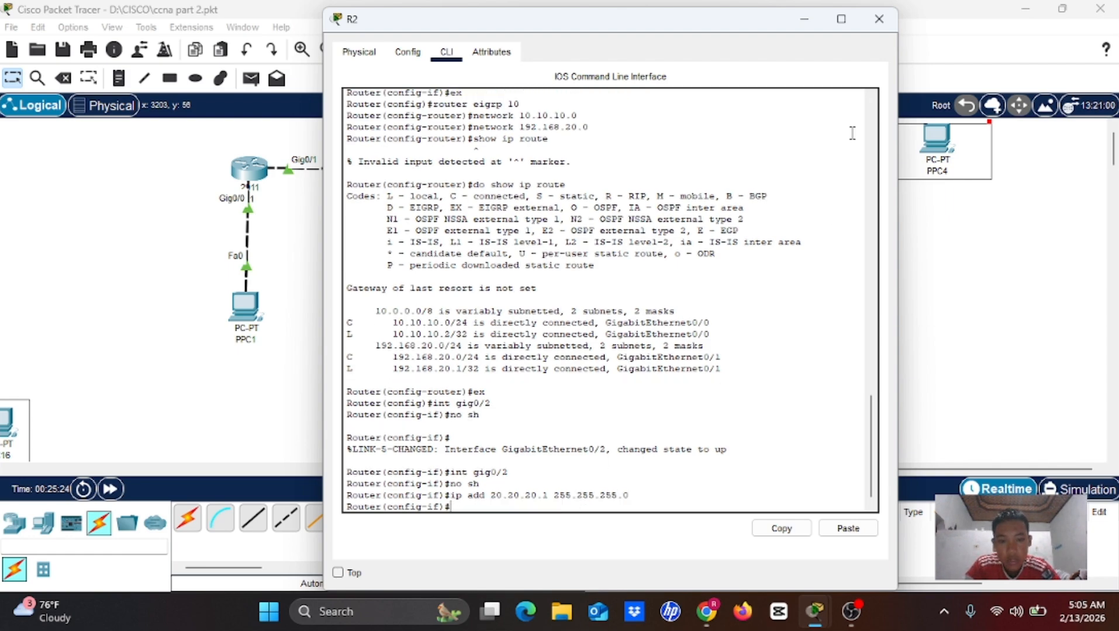
left_click(812, 23)
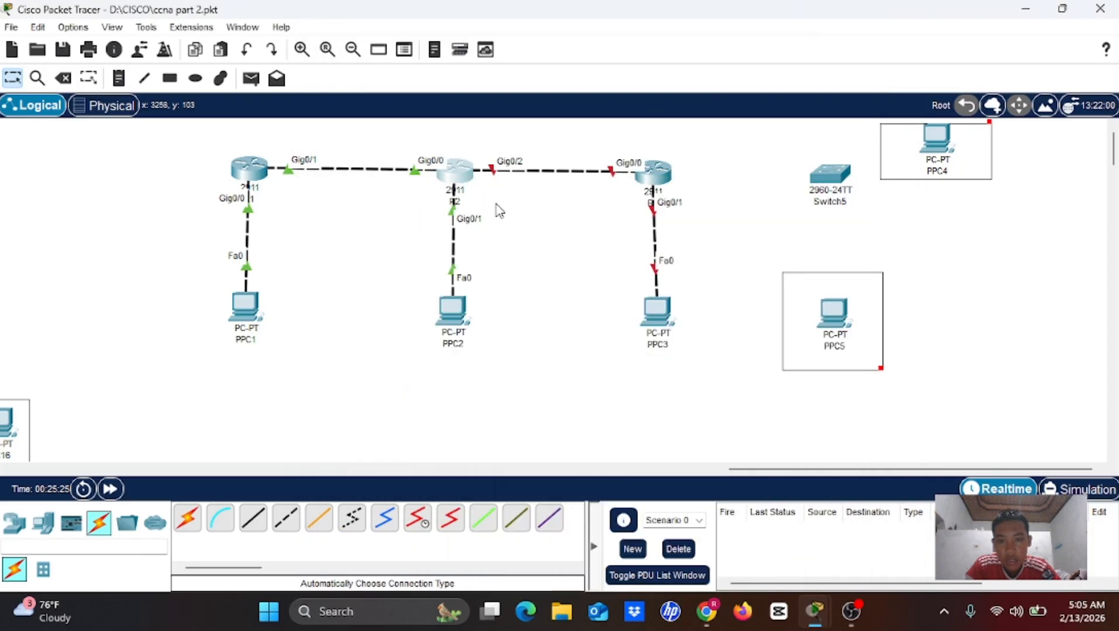
Step: Open R3's command line and answer no to the initial configuration dialog
left_click(656, 175)
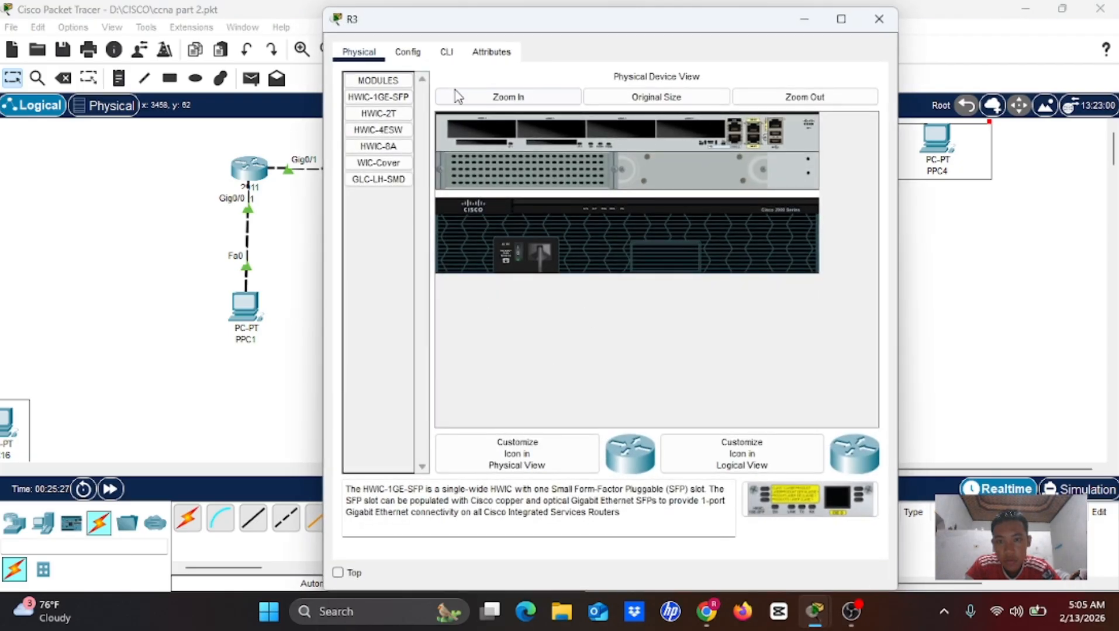
left_click(446, 52)
type("no")
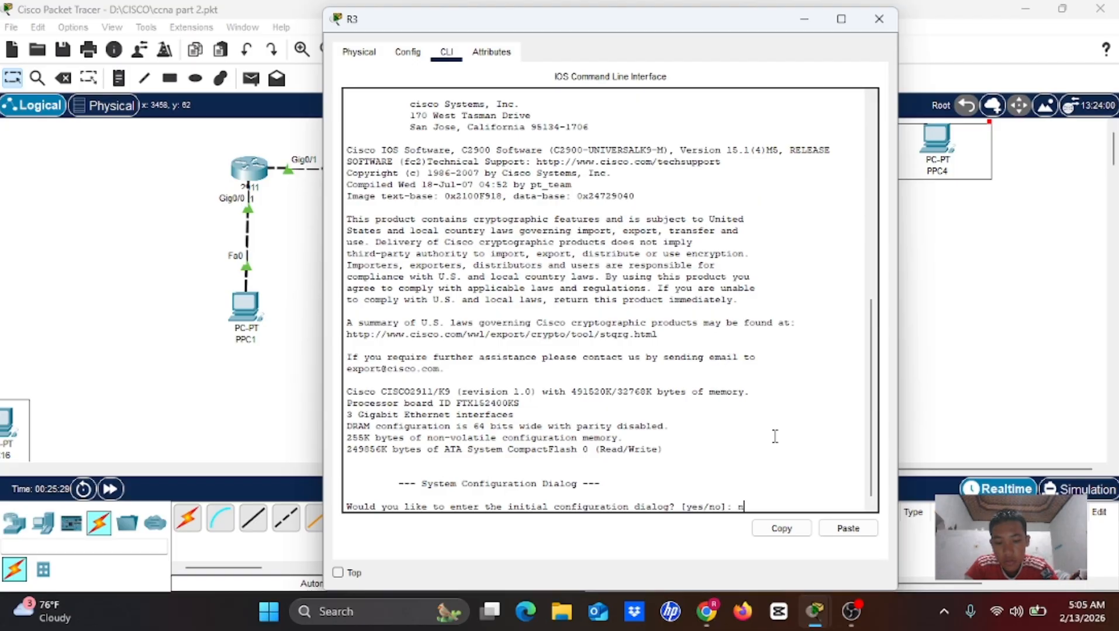
key("Return")
key("Return")
key("Return")
key("Return")
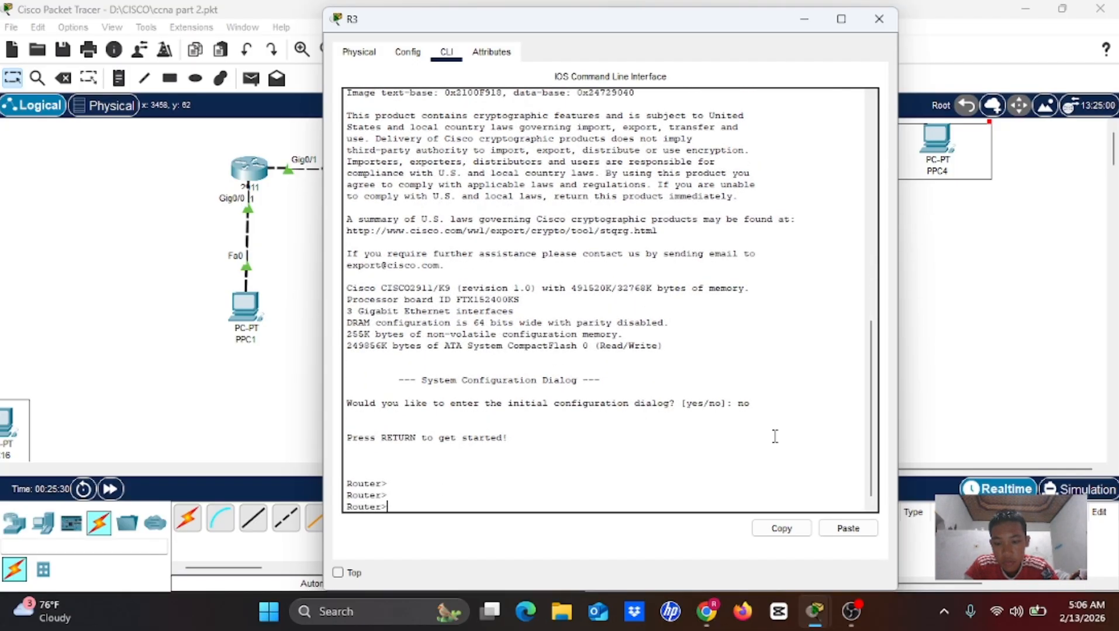
Step: Enter R3's privileged mode with en and global configuration mode with conf t
type("en")
key("Return")
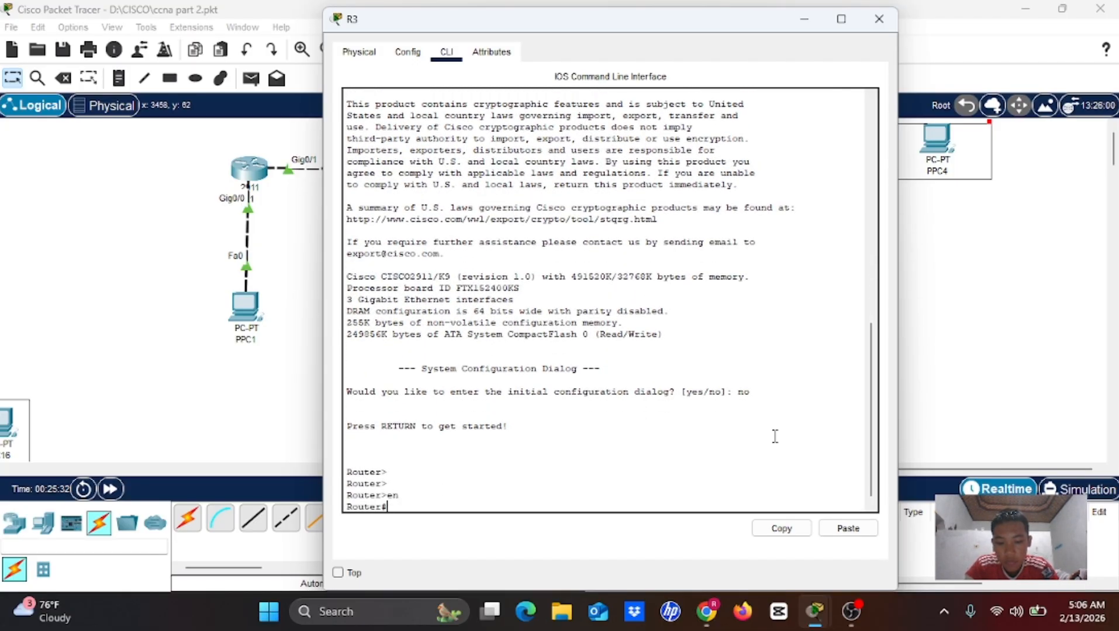
type("conf t")
key("Return")
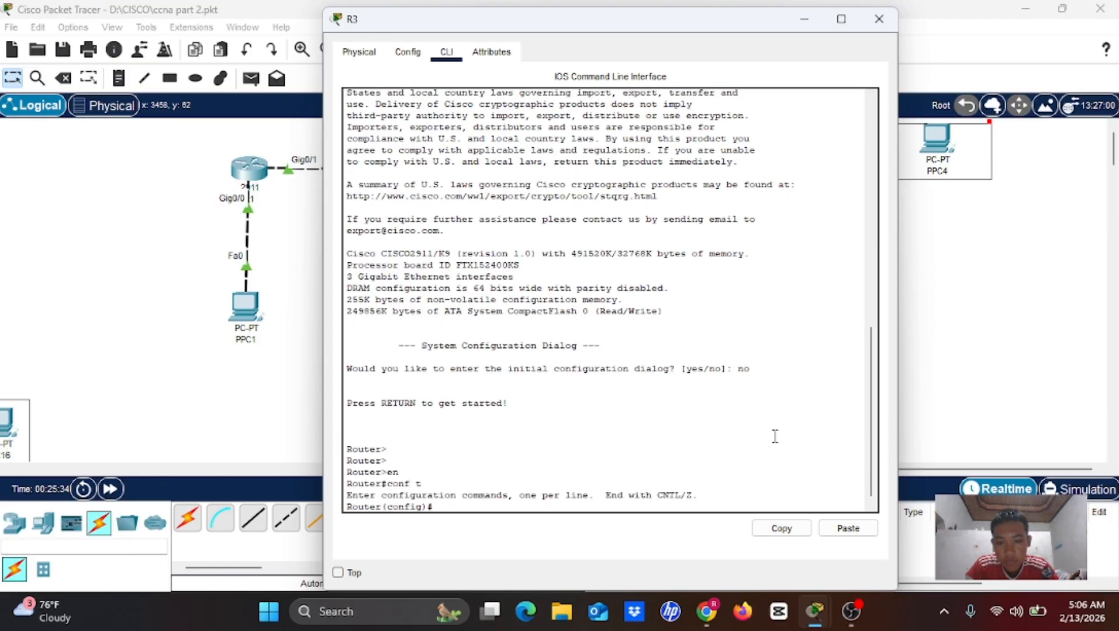
Step: Try to select both R3 interfaces at once with int gig0/0-1
type("int g")
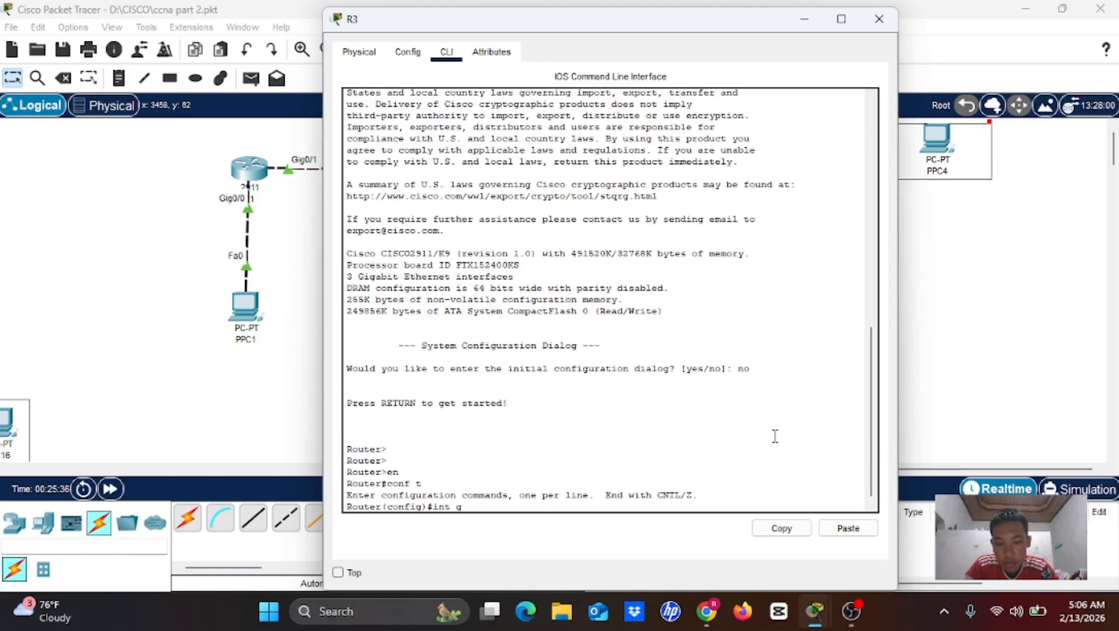
type("ig")
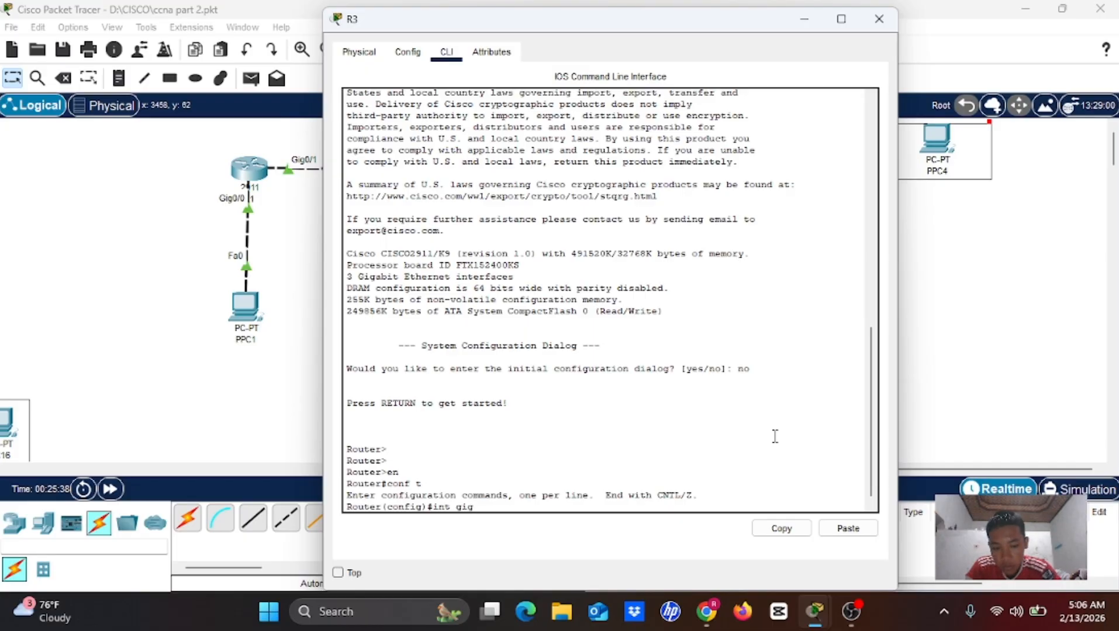
type("0/0-")
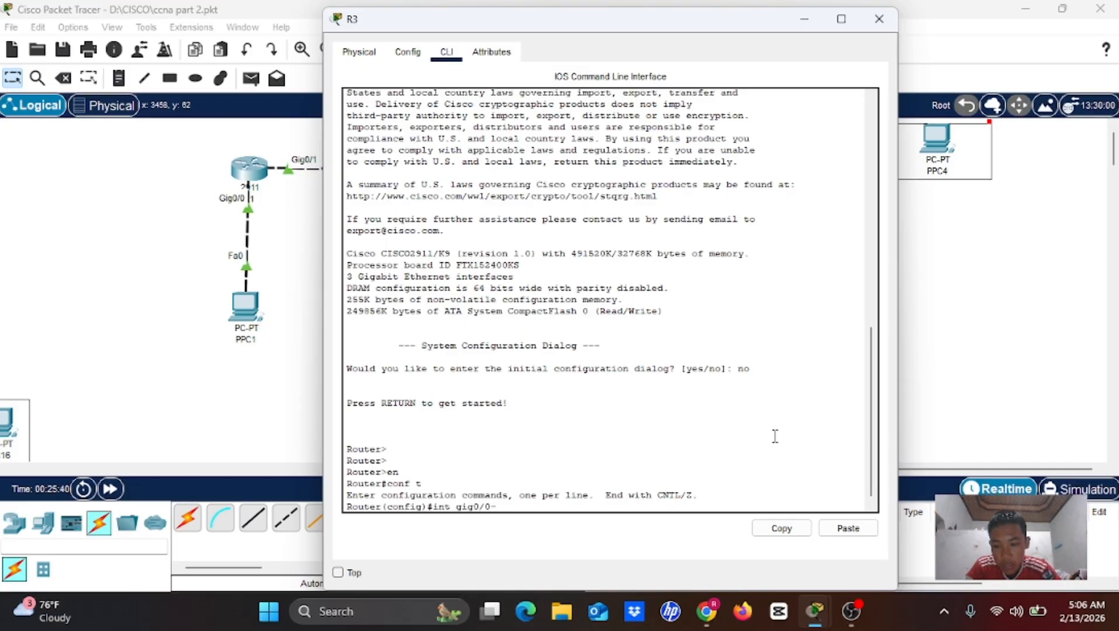
type("1")
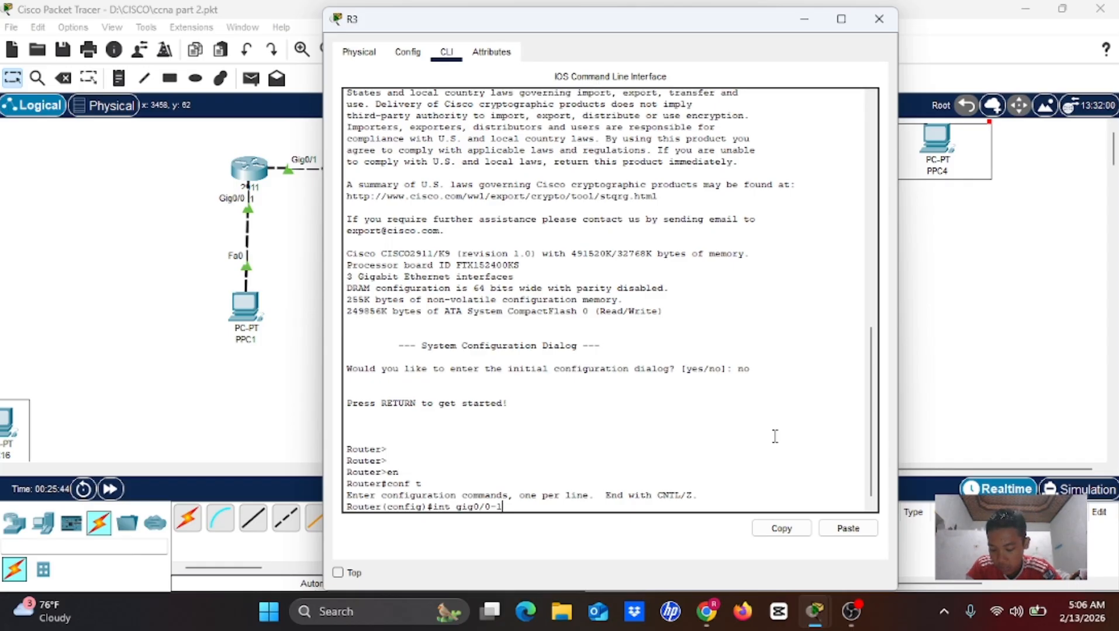
key("Return")
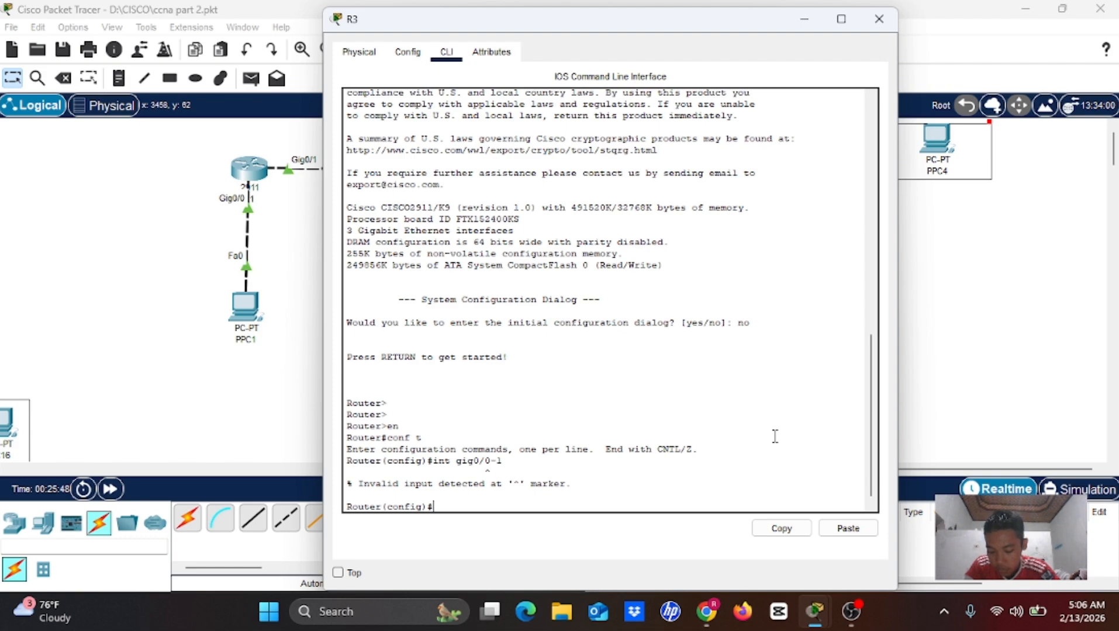
Step: Select R3's interface range with int ra gig0/0-1, enable both interfaces with no sh, and return to global configuration with ex
key("Up")
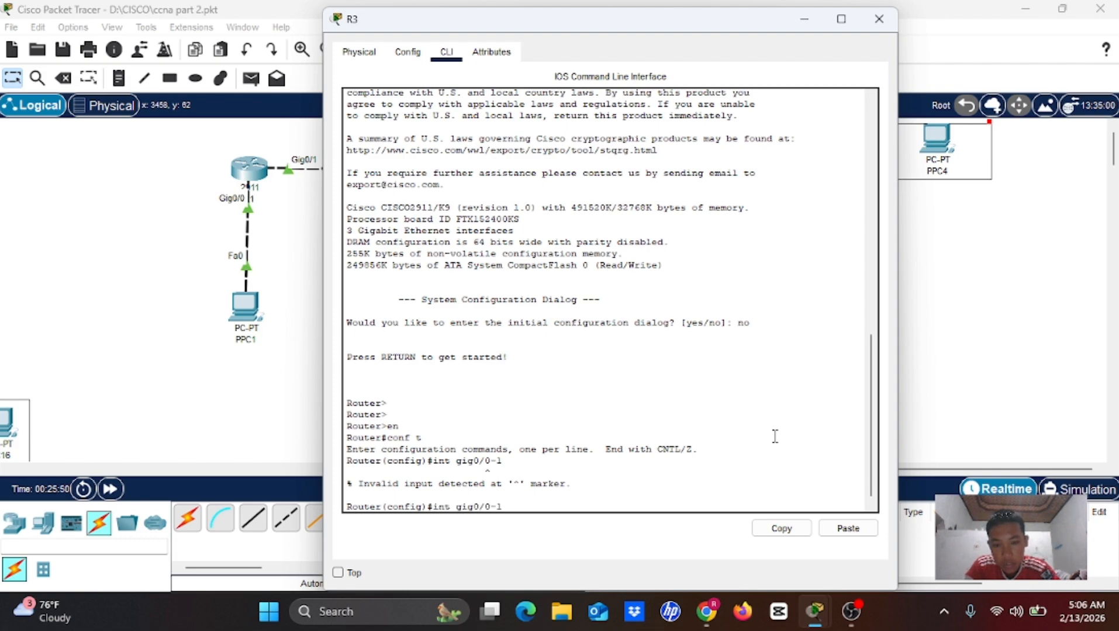
key("Left")
key("Left")
key("Left")
key("Left")
key("Left")
key("Left")
key("Left")
key("Left")
type("ra")
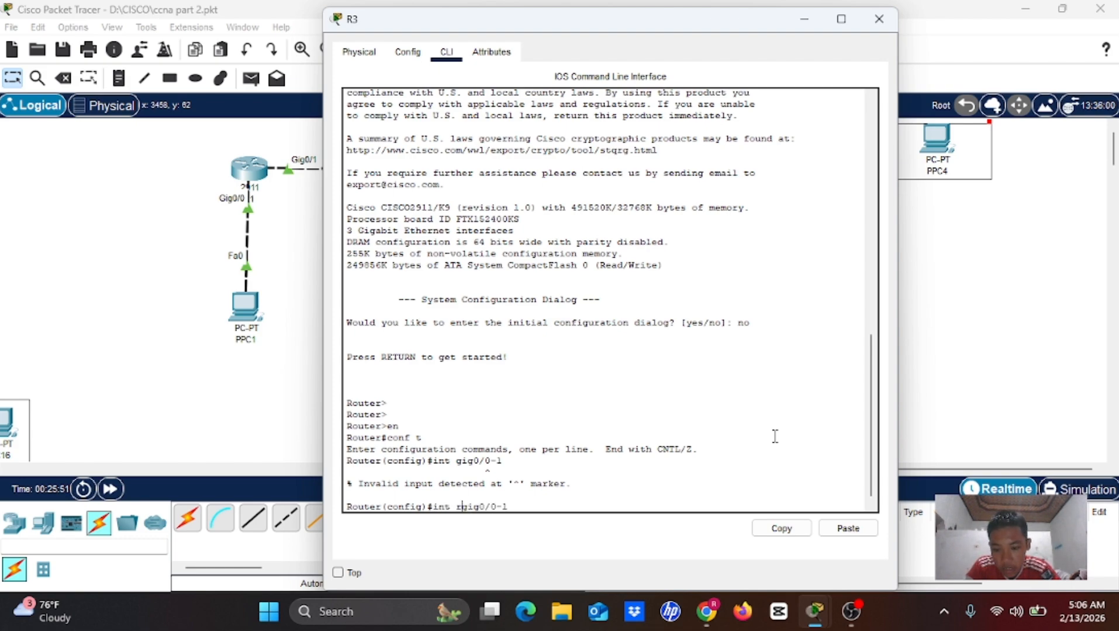
key("Return")
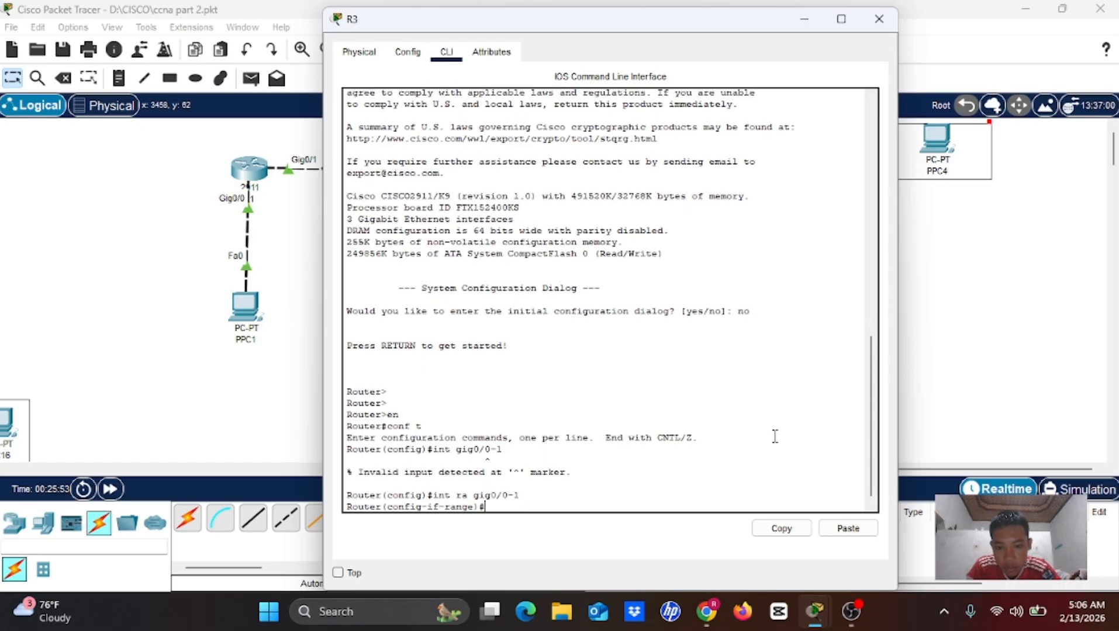
type("no ")
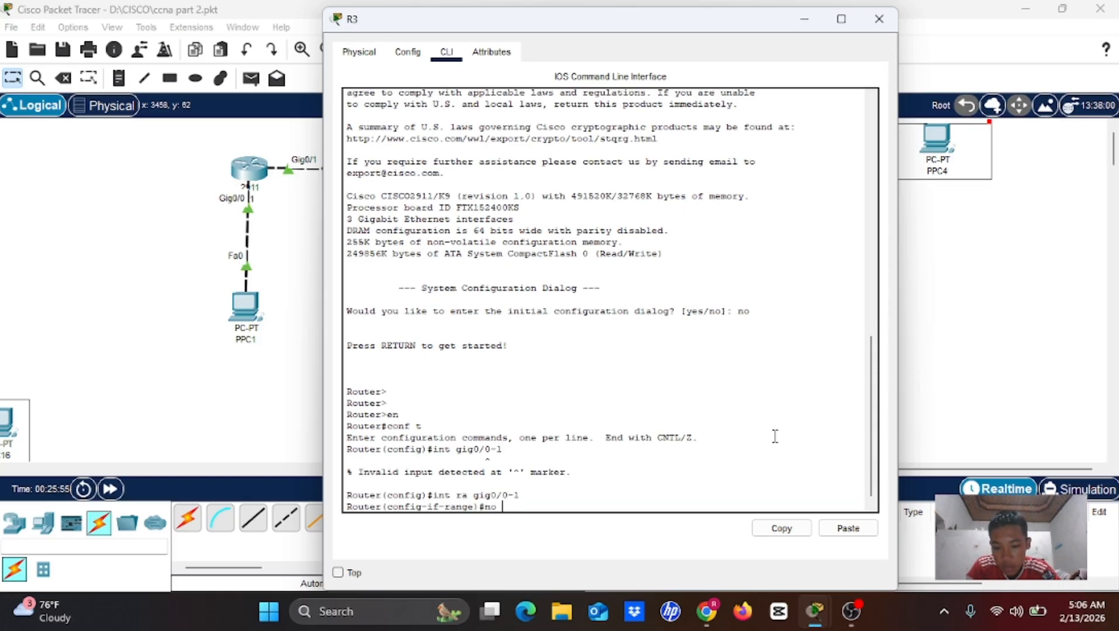
type("sh")
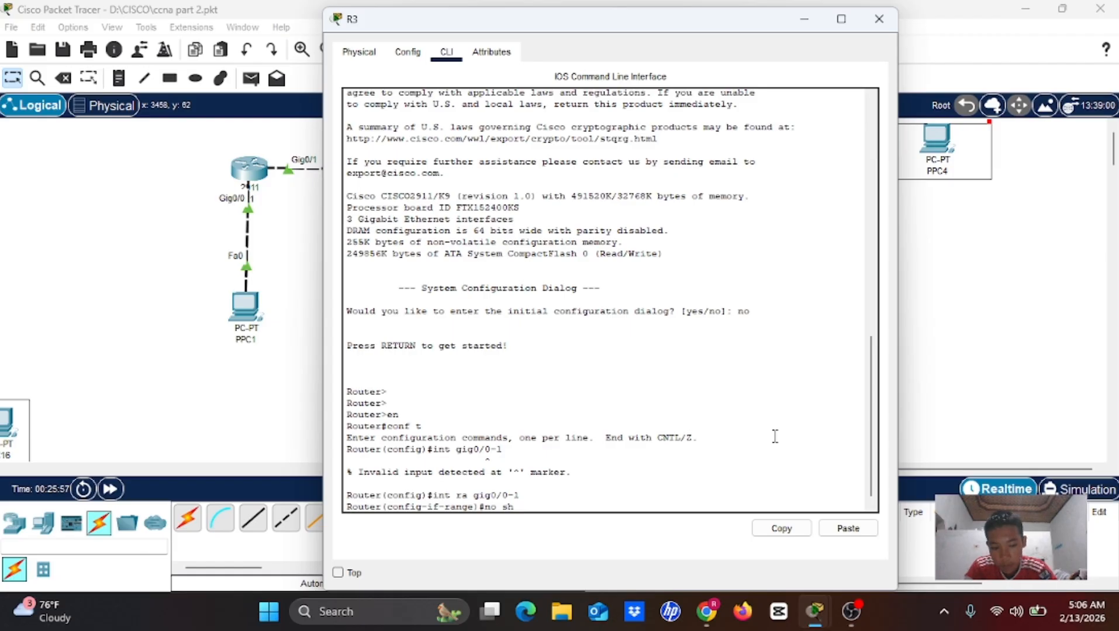
key("Return")
type("ex")
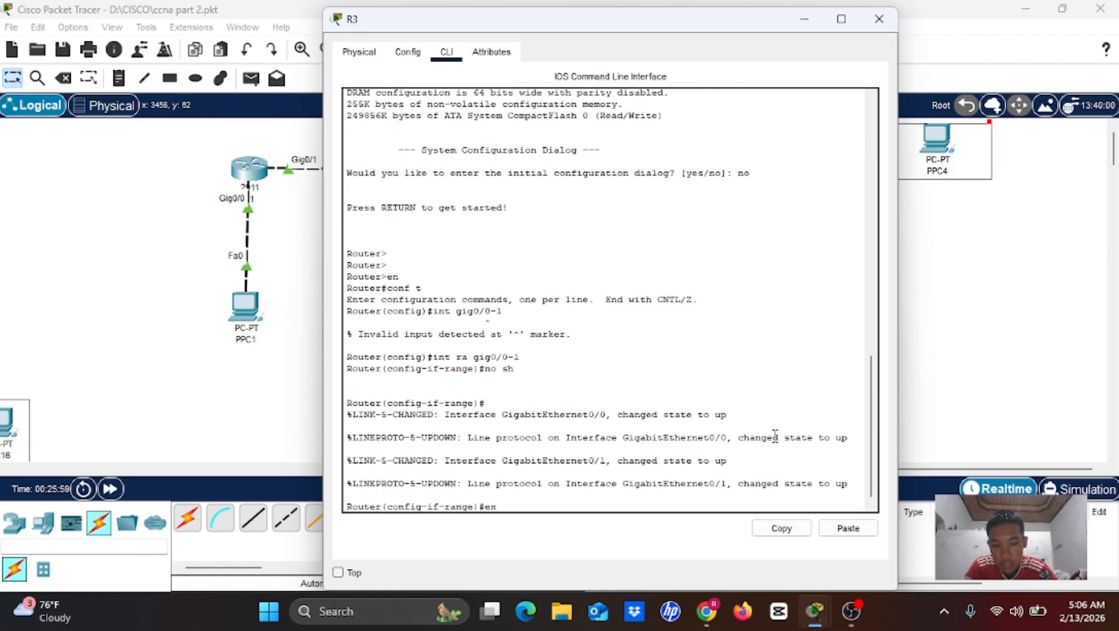
key("Return")
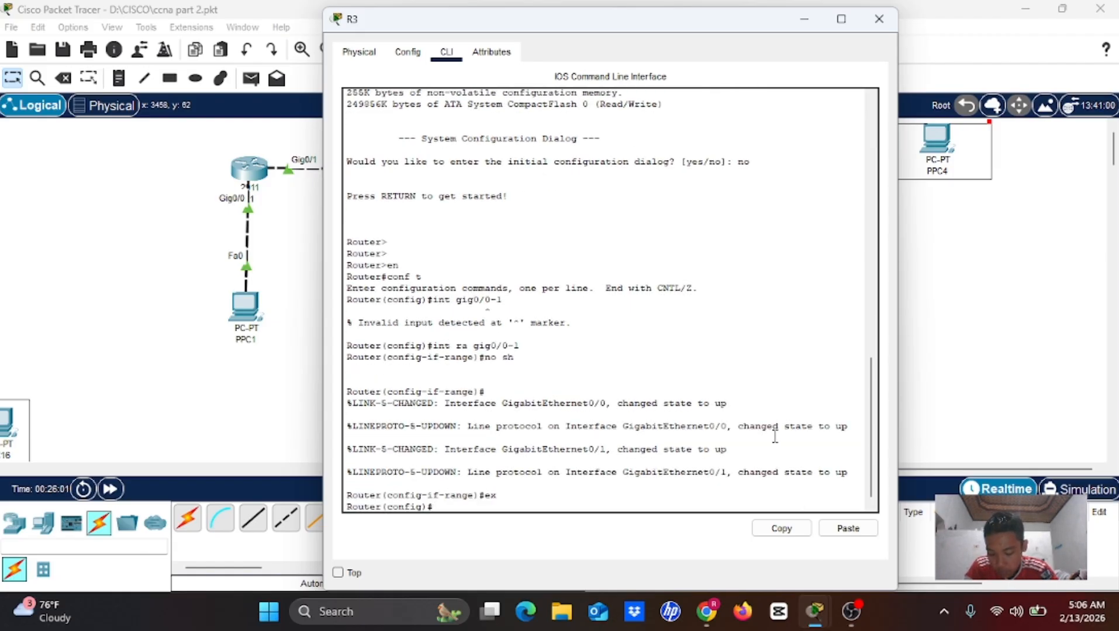
Step: Assign R3's gig0/0 interface the address 20.20.20.2 with mask 255.255.255.0 and return to global configuration with ex
type("int gi")
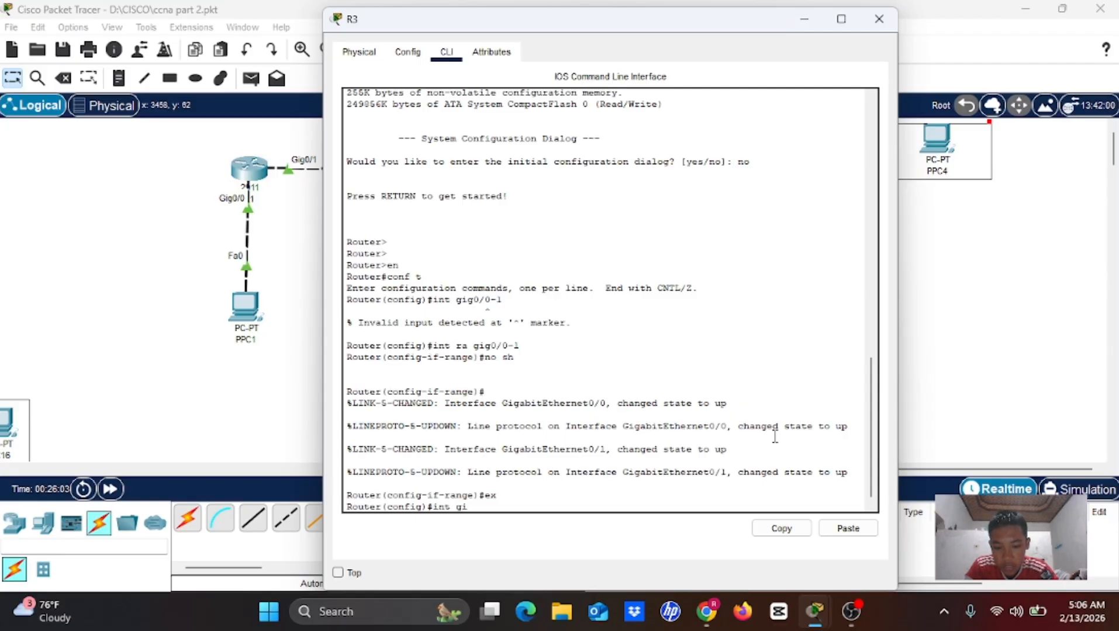
type("g0/0")
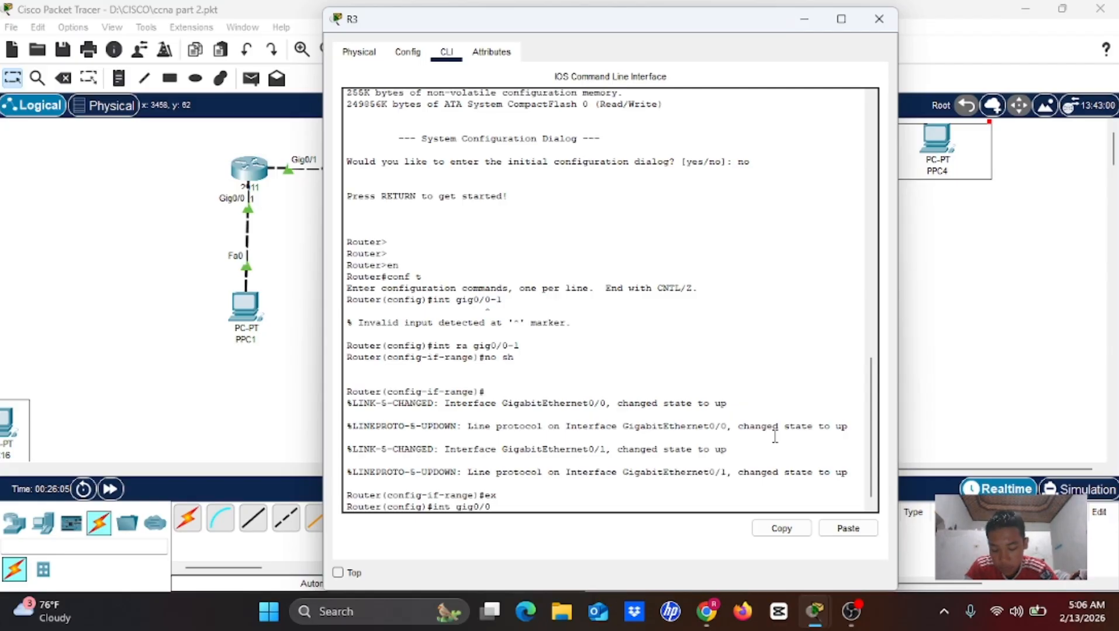
key("Return")
type("ip add")
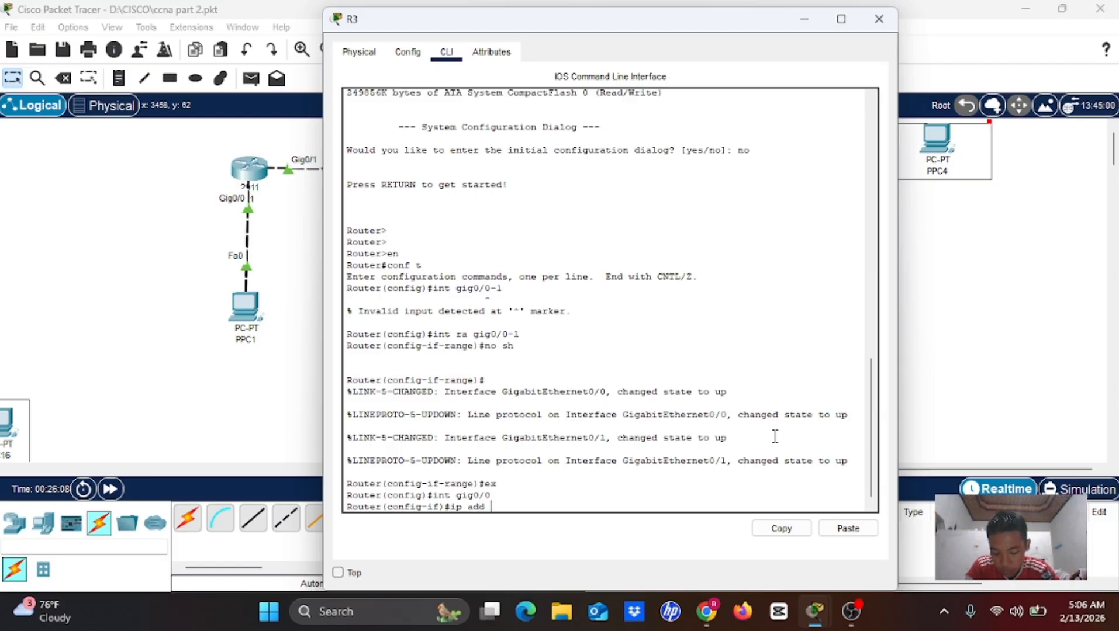
type(" 20.20.20")
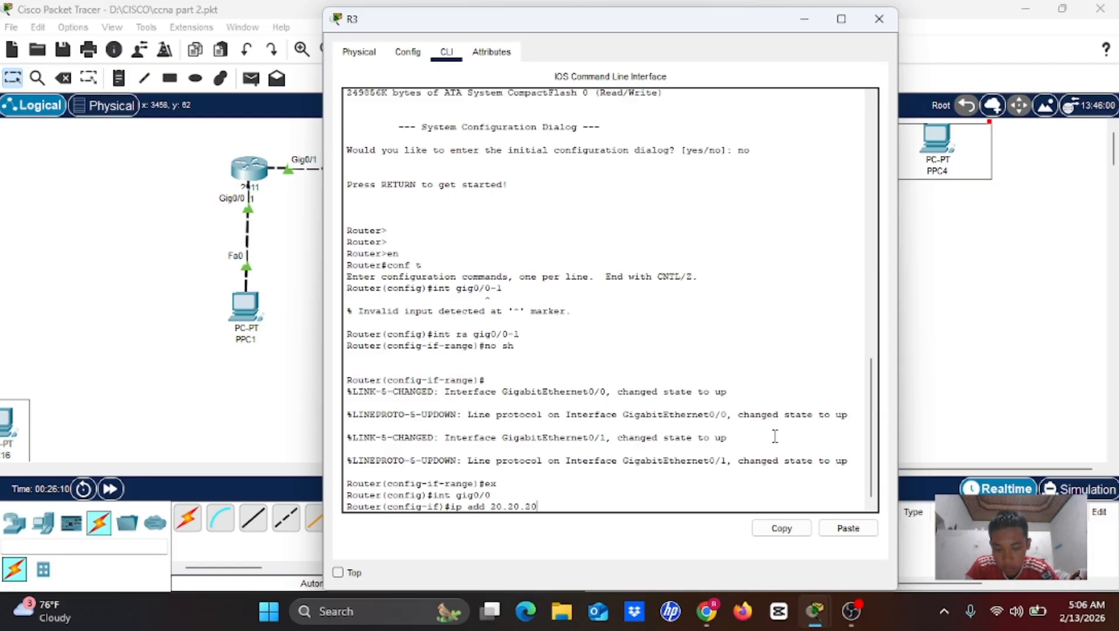
type(".2")
type(" 255.255")
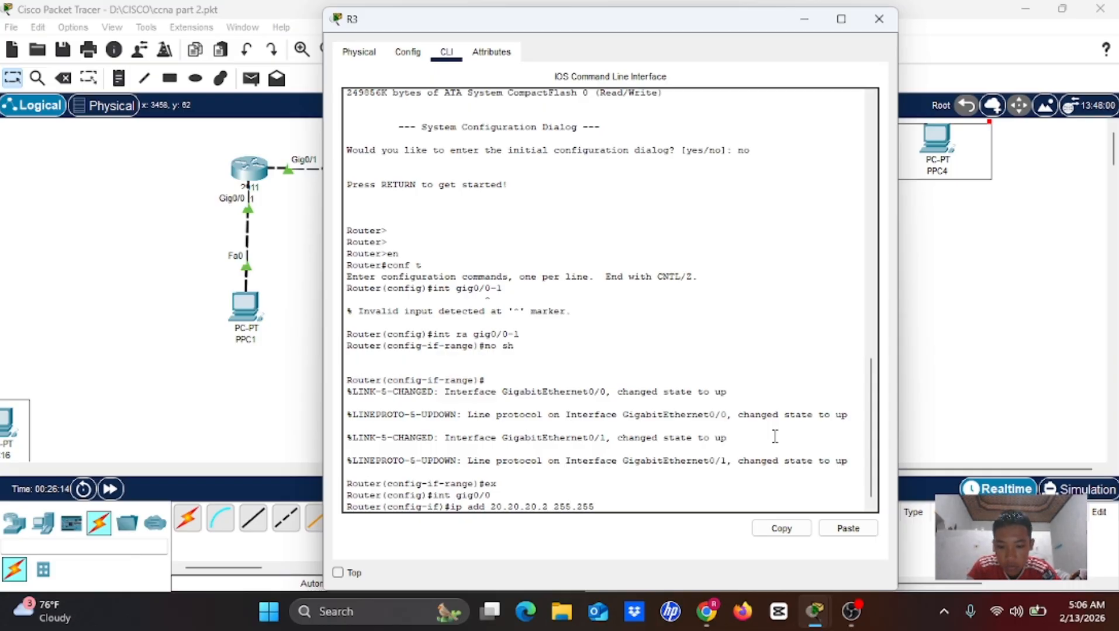
type(".255.0")
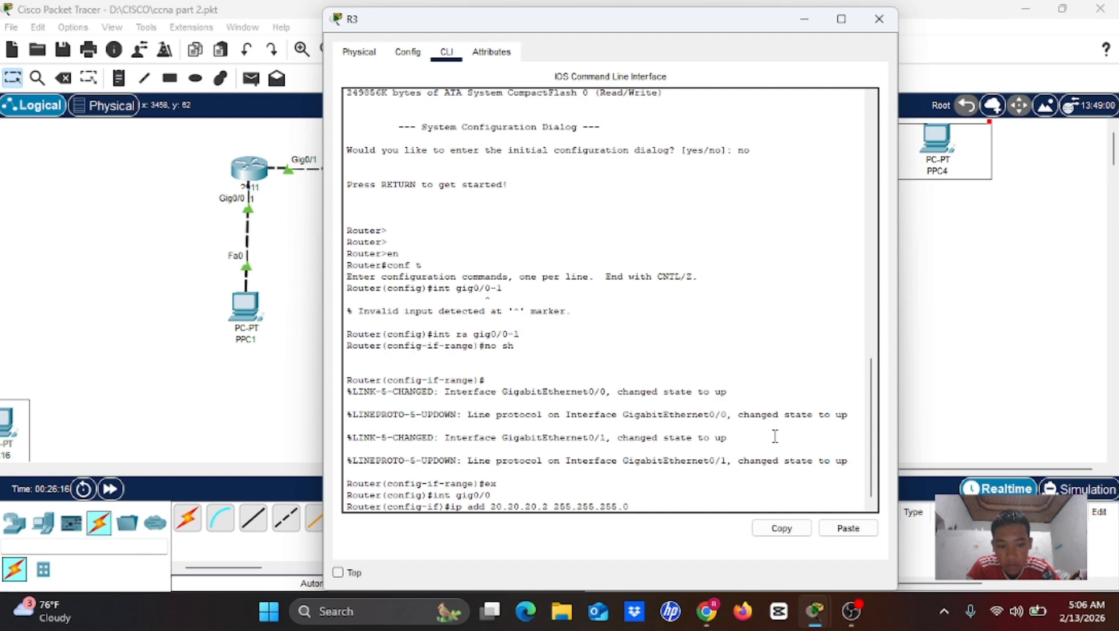
key("Return")
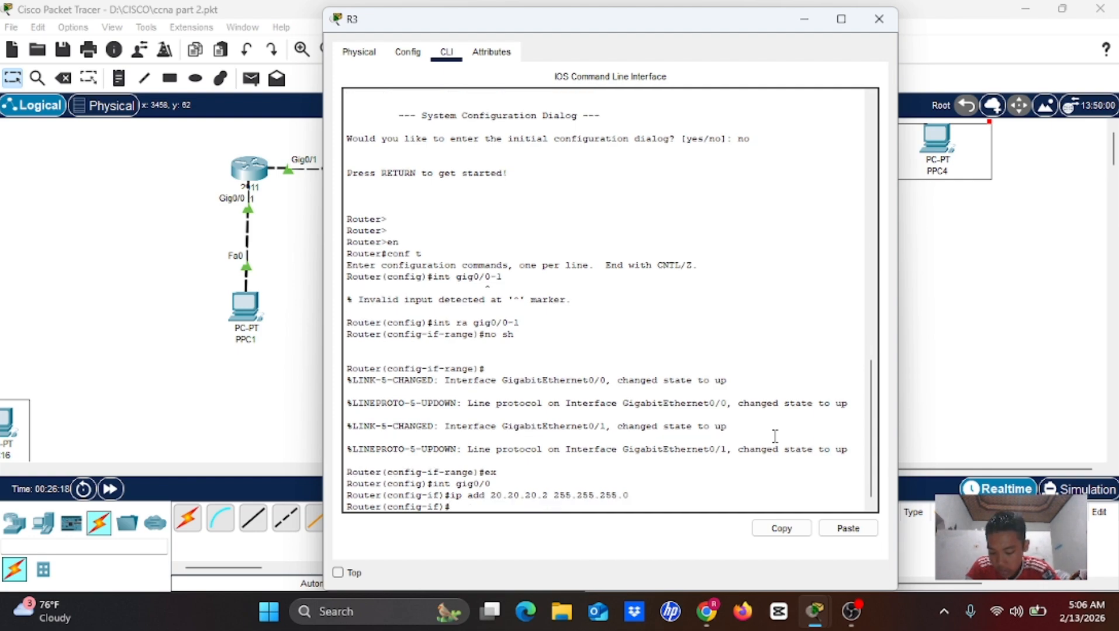
type("int")
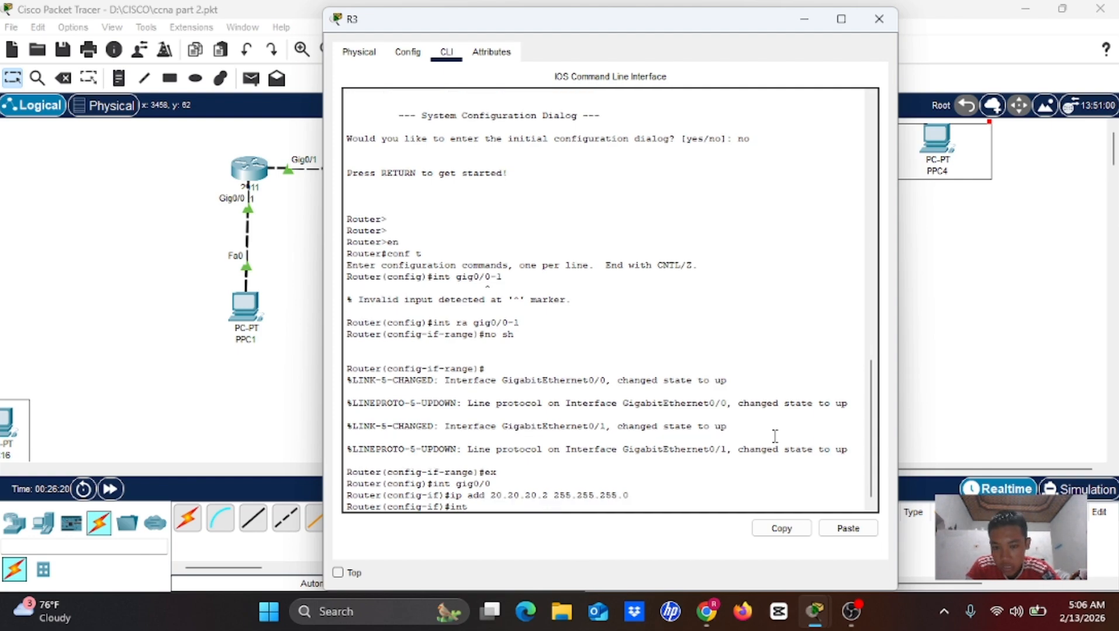
key("BackSpace")
key("BackSpace")
key("BackSpace")
key("BackSpace")
type("ex")
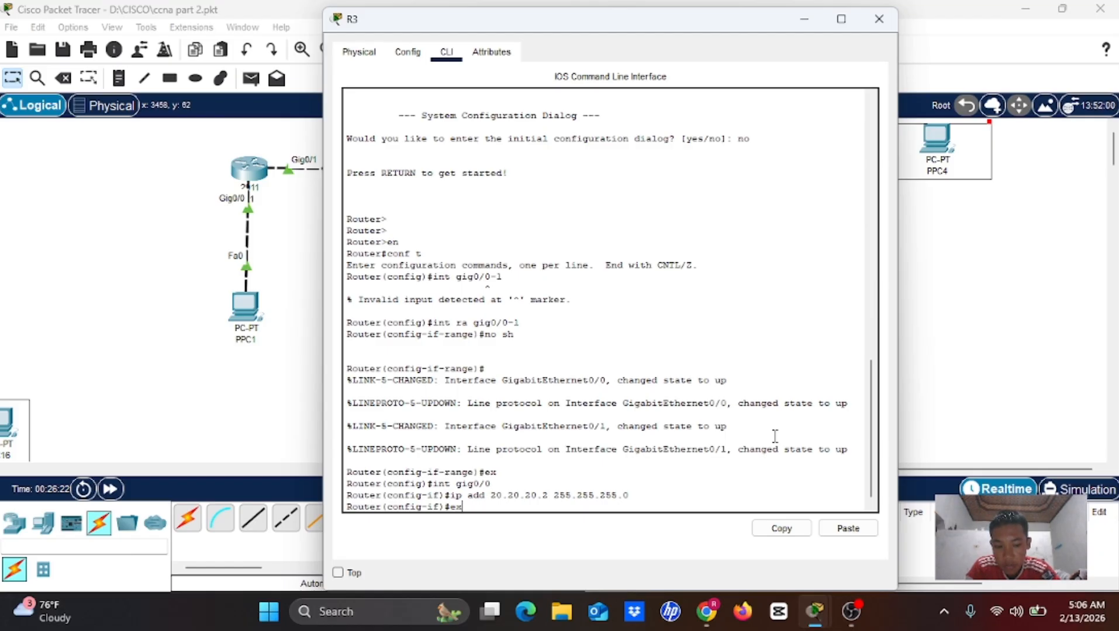
key("Return")
Step: Assign R3's gig0/1 interface the address 192.168.30.1 with mask 255.255.255.0 and return to global configuration with ex
type("int g")
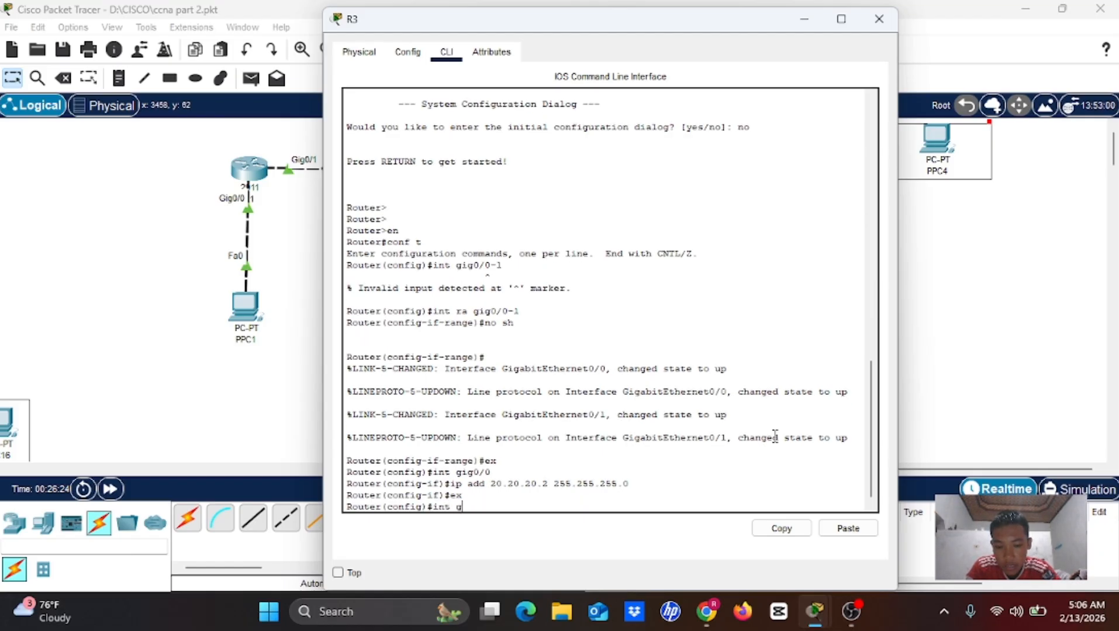
type("ig0/1")
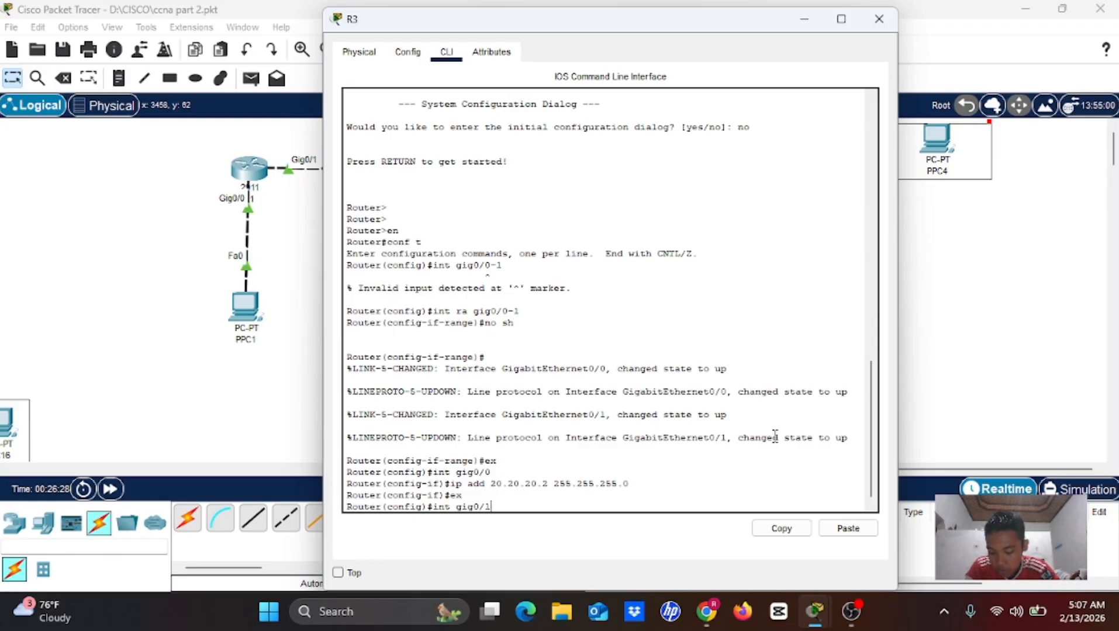
key("Return")
type("ip add")
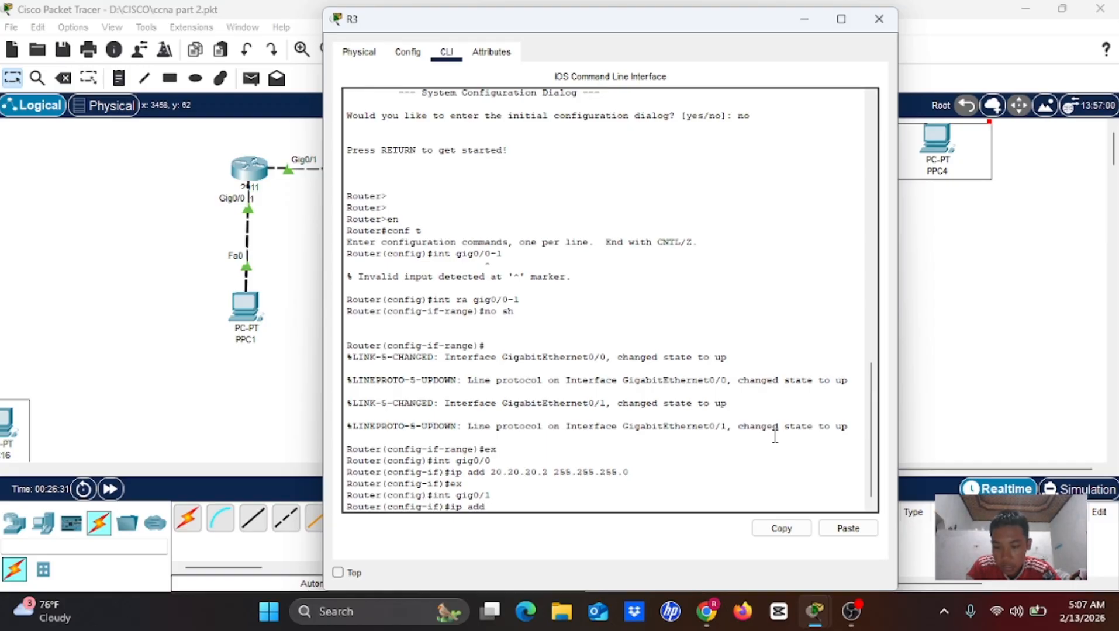
type(" 192.168.")
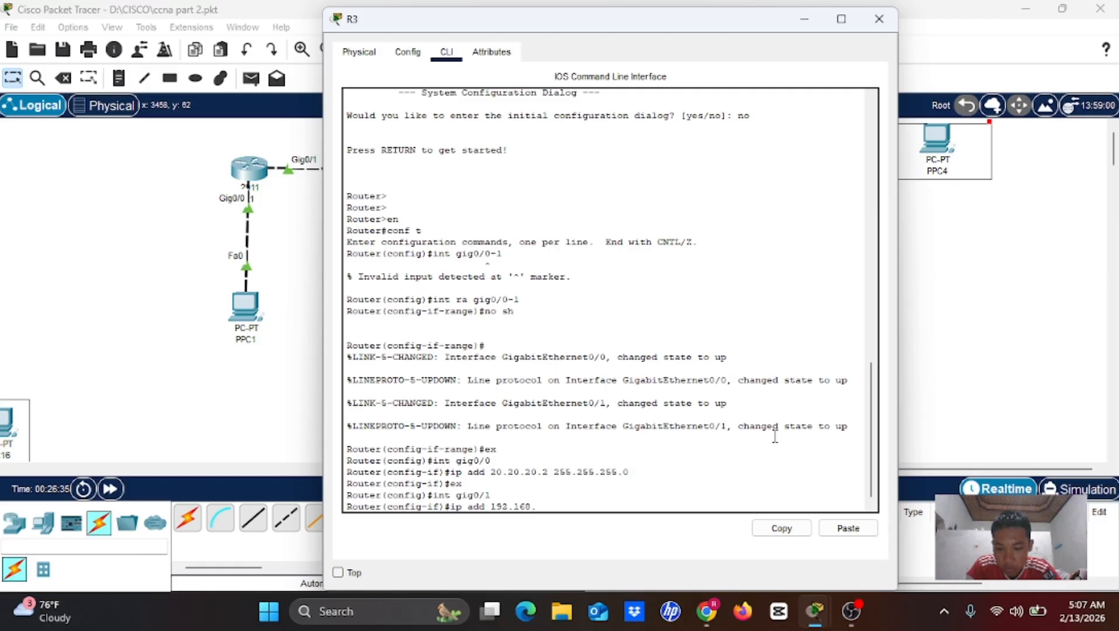
type("30")
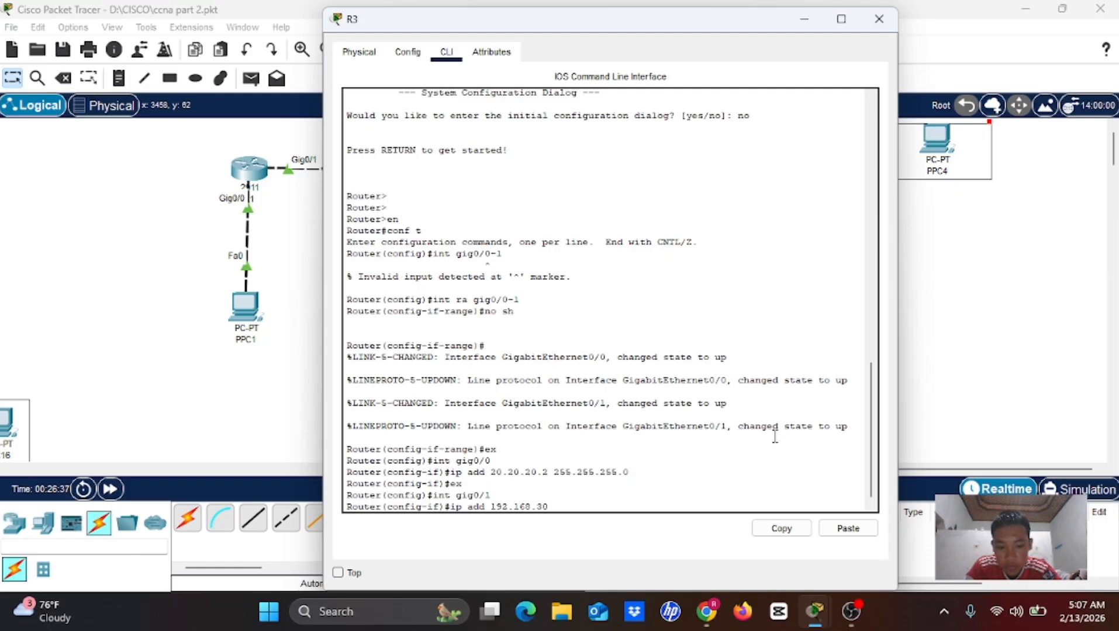
type(".1 255.255.255")
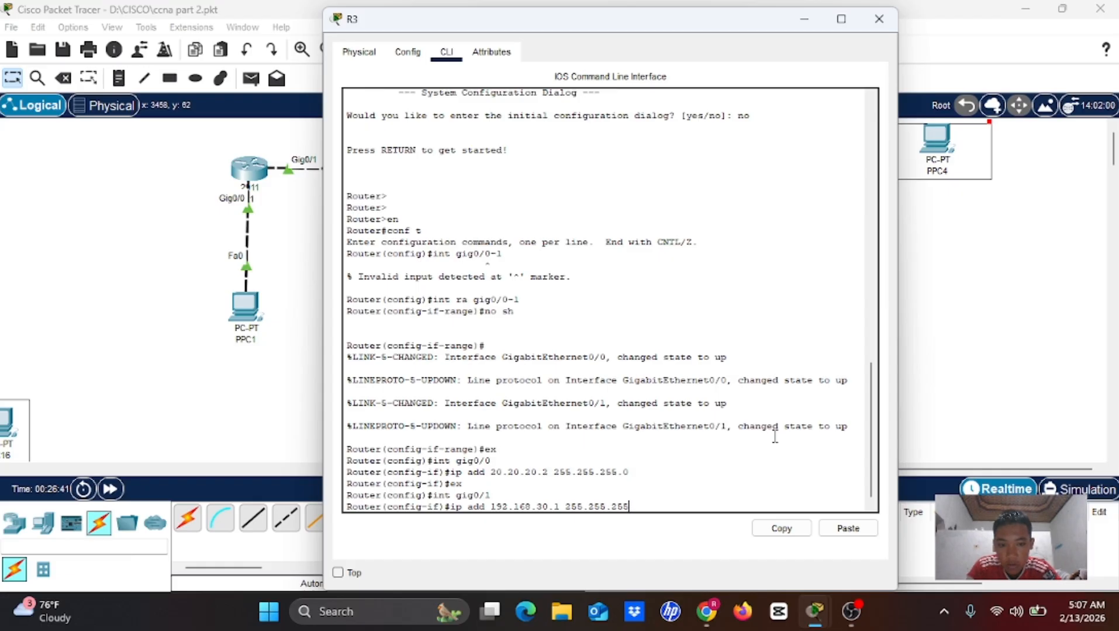
type(".0")
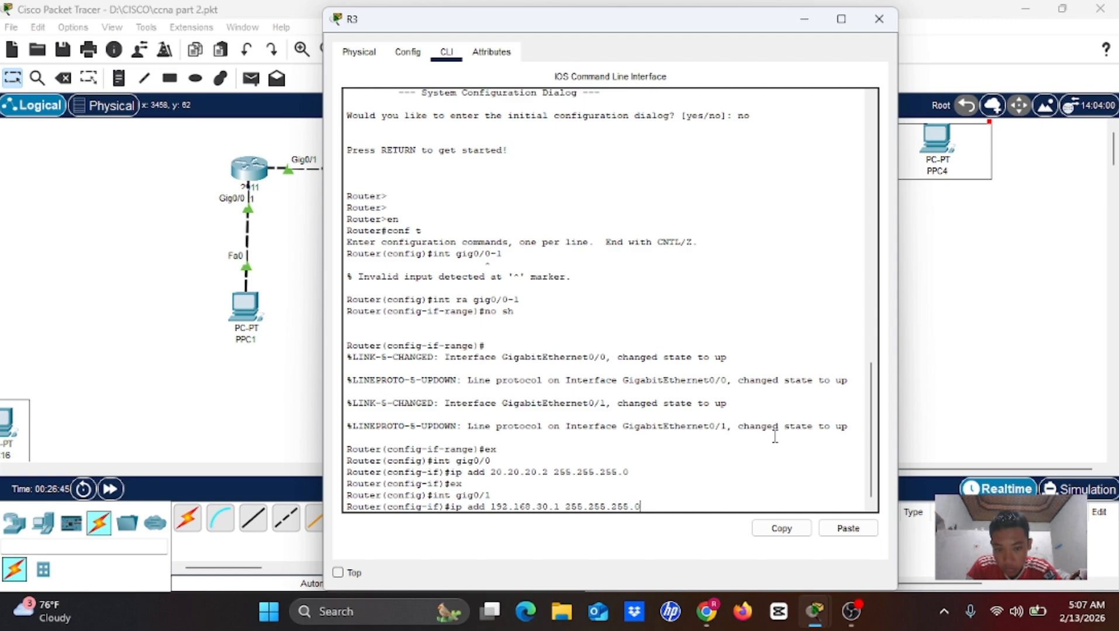
key("Return")
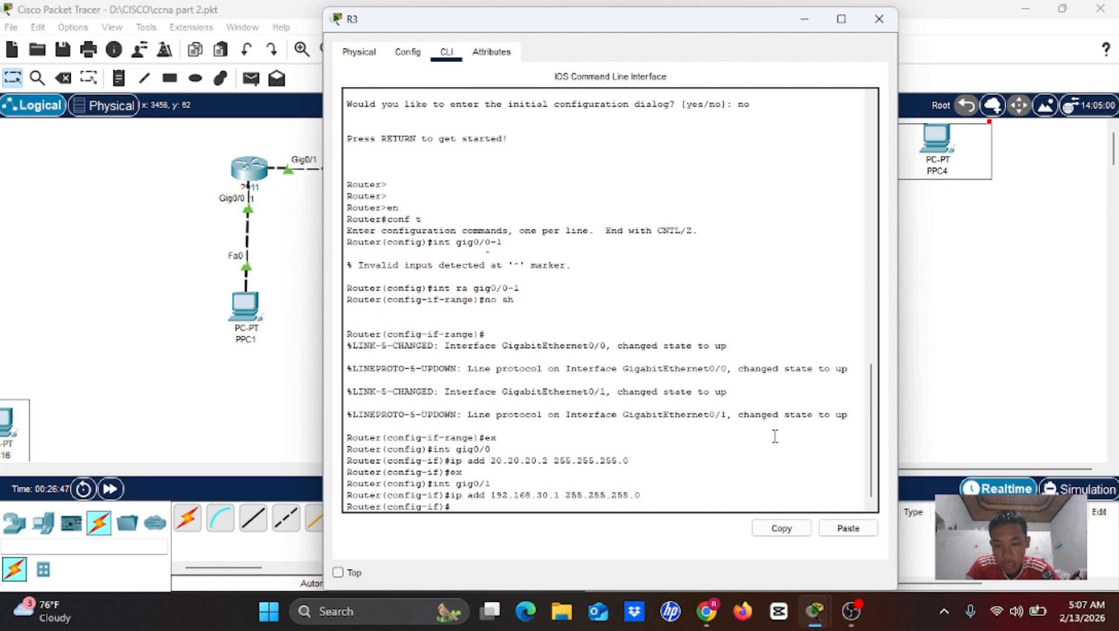
type("ex")
key("Return")
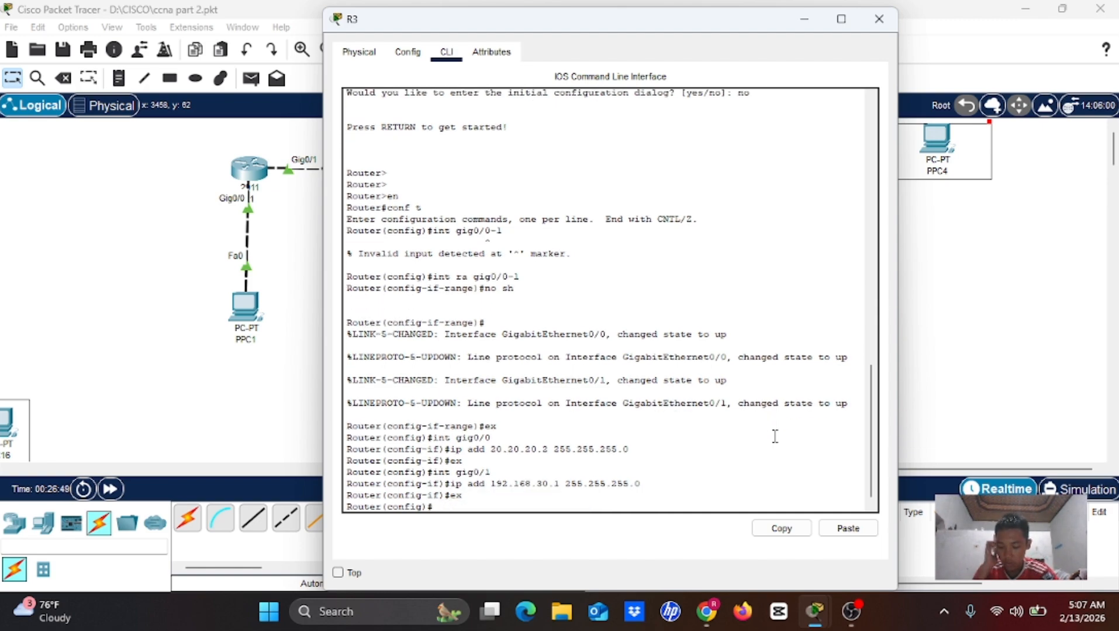
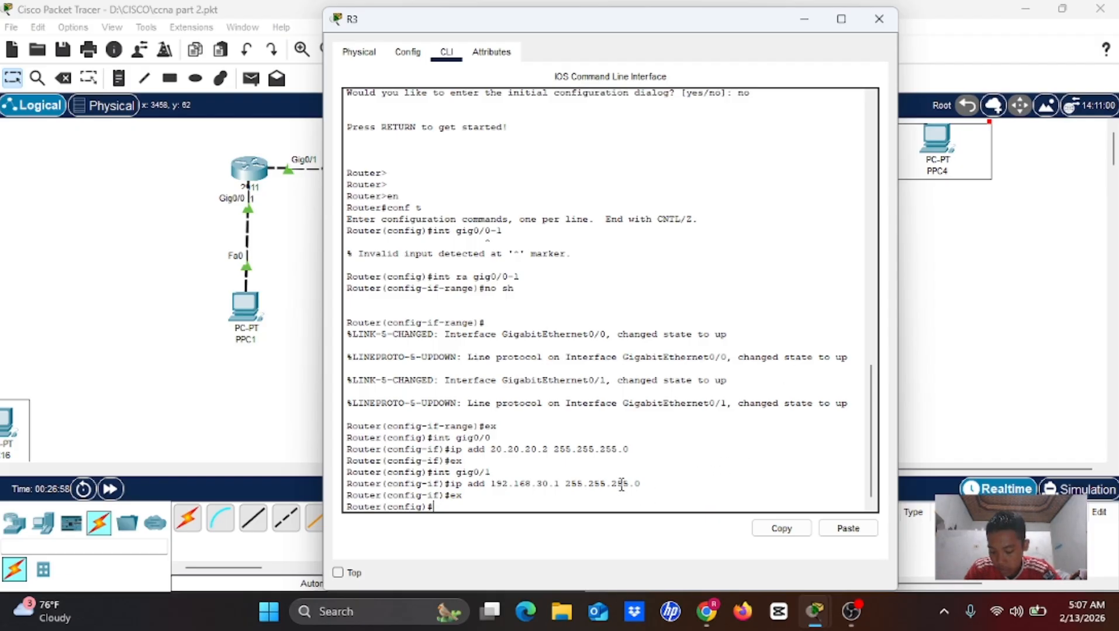
Step: Start EIGRP on R3 with router eigrp 10 and advertise network 20.20.20.0
type("rout")
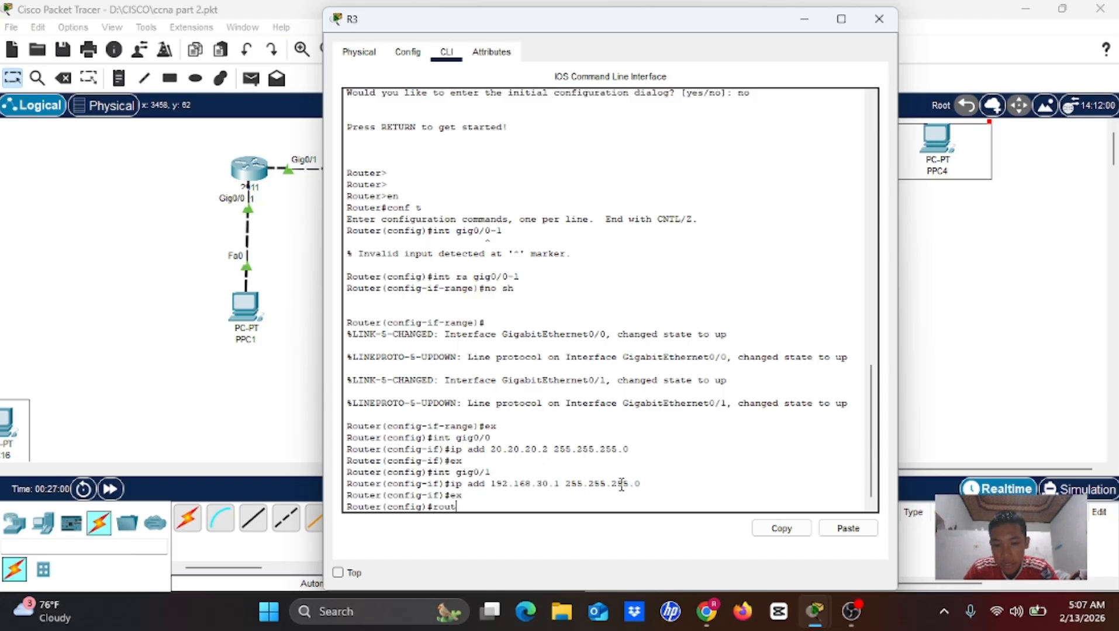
type("er eigrp")
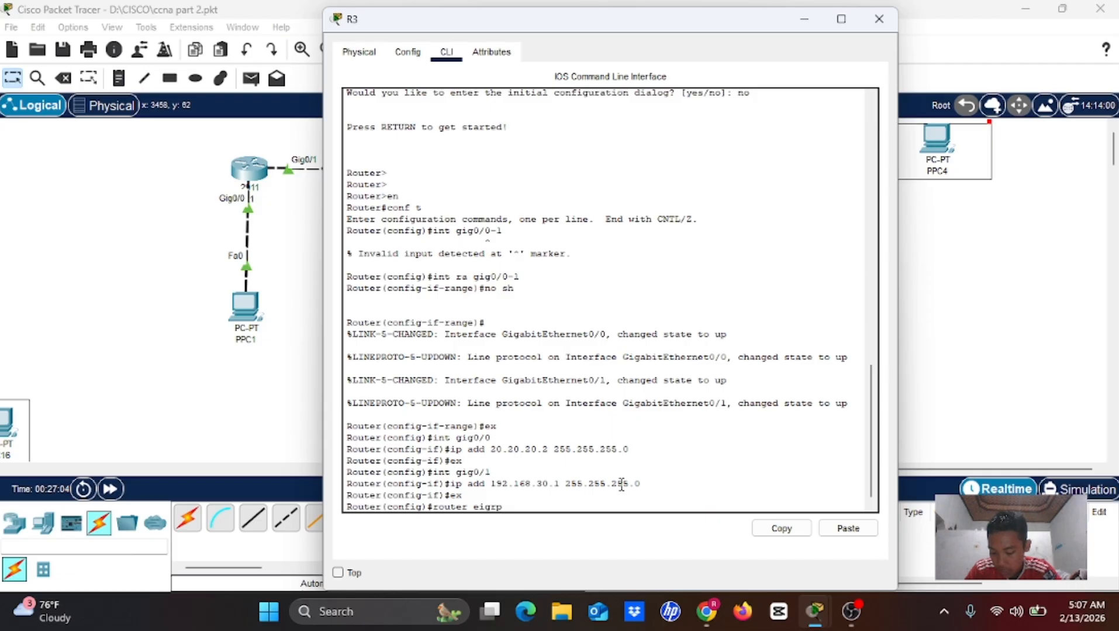
type(" 10")
key("Return")
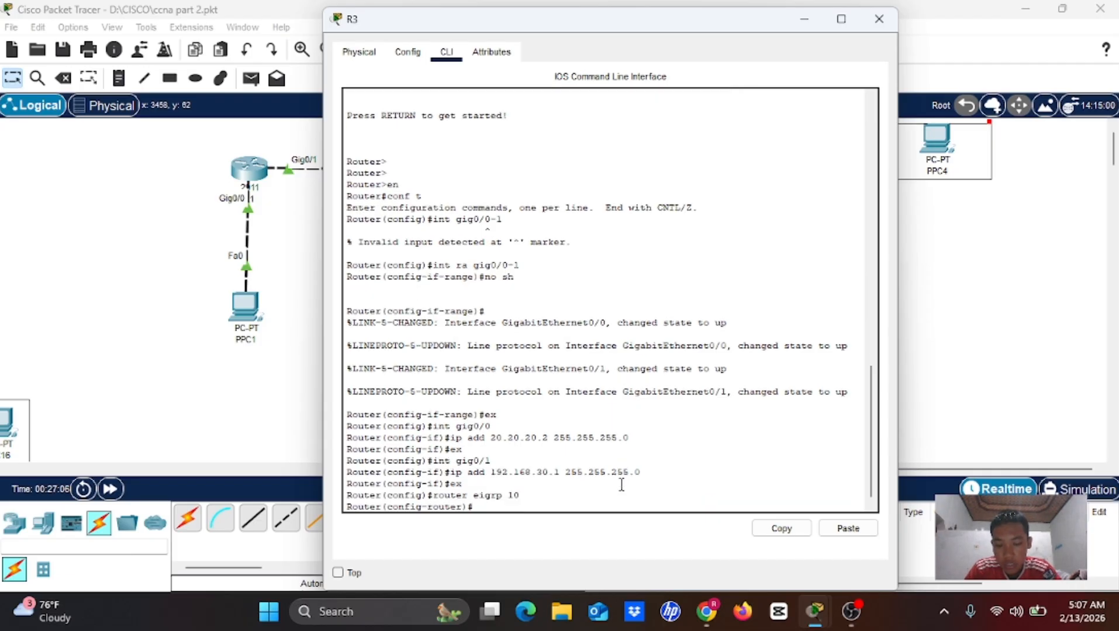
type("netwok")
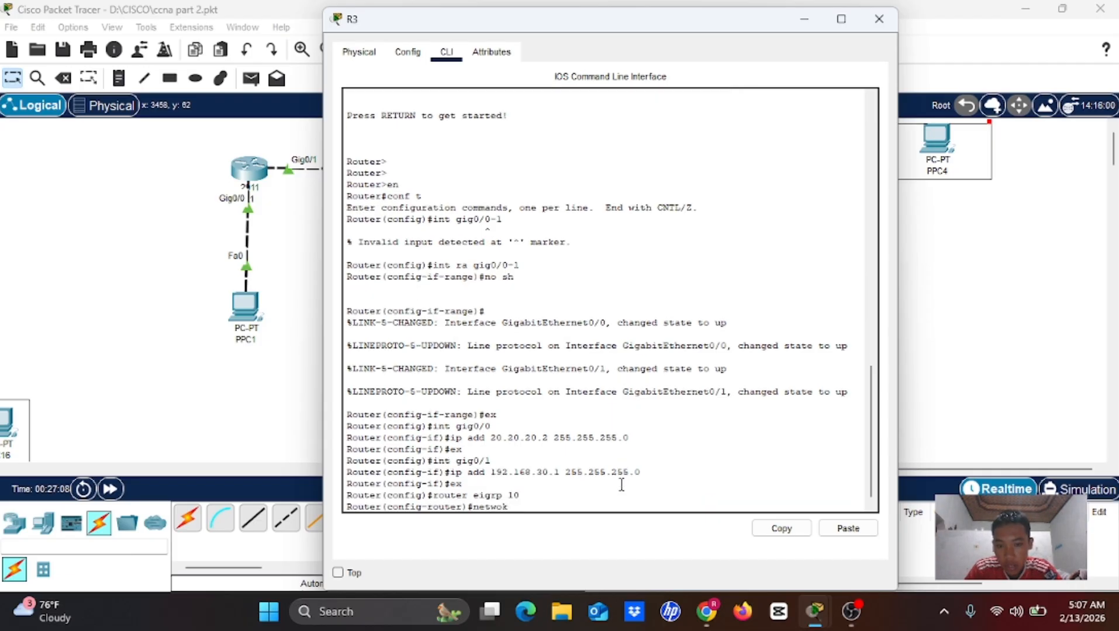
key("BackSpace")
type("rk")
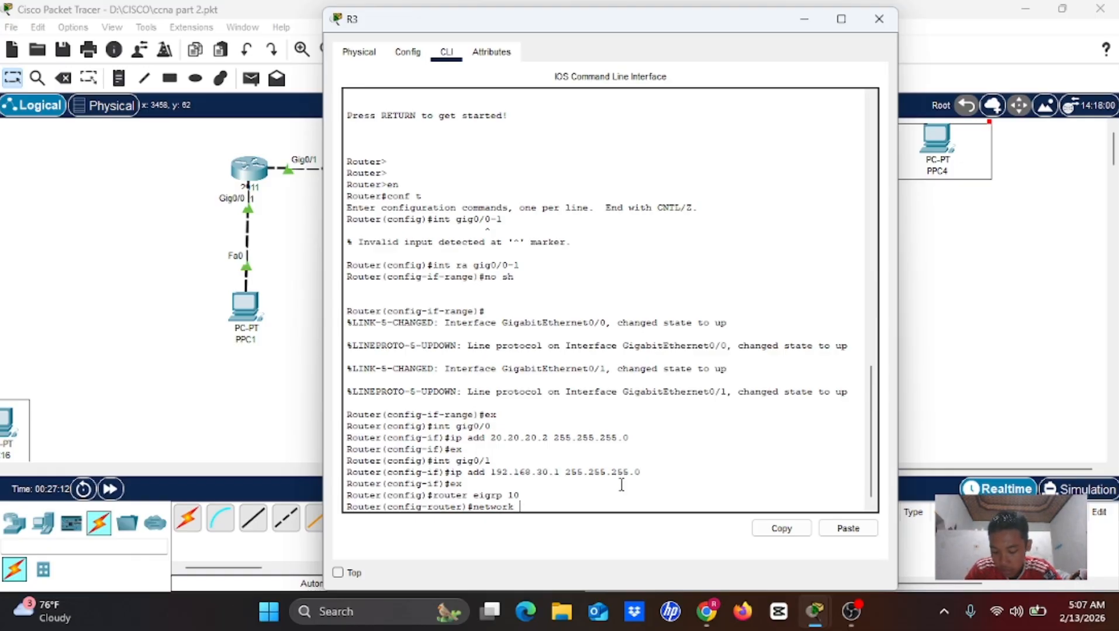
type(" 20.20.20")
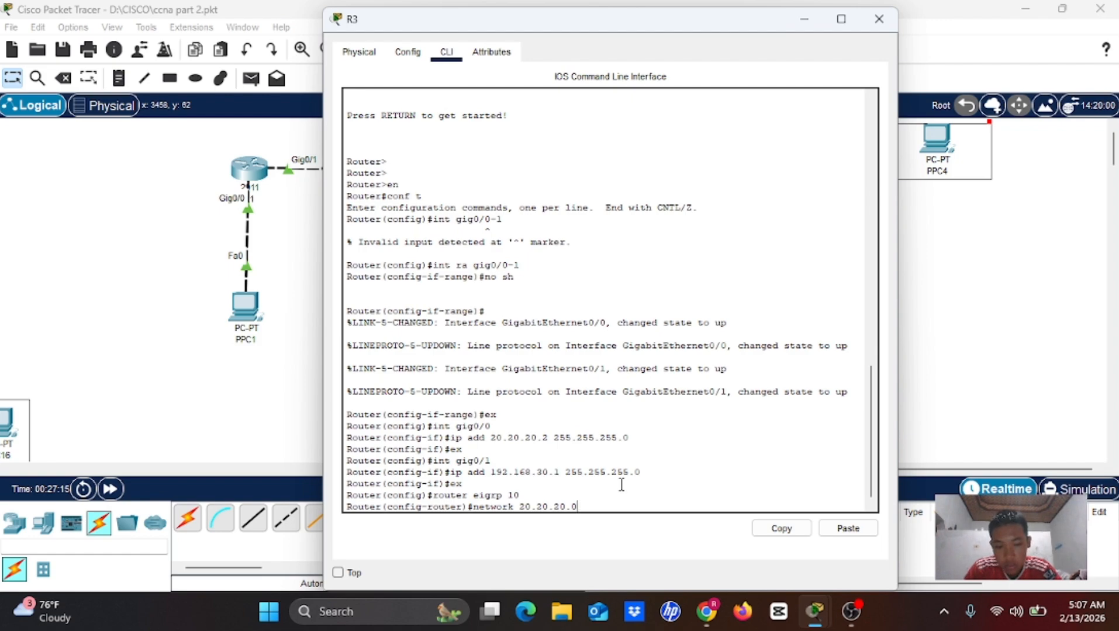
type(".0")
key("Return")
Step: Advertise network 192.168.30.0 in R3's EIGRP 10 process
key("Up")
key("BackSpace")
key("BackSpace")
key("BackSpace")
key("BackSpace")
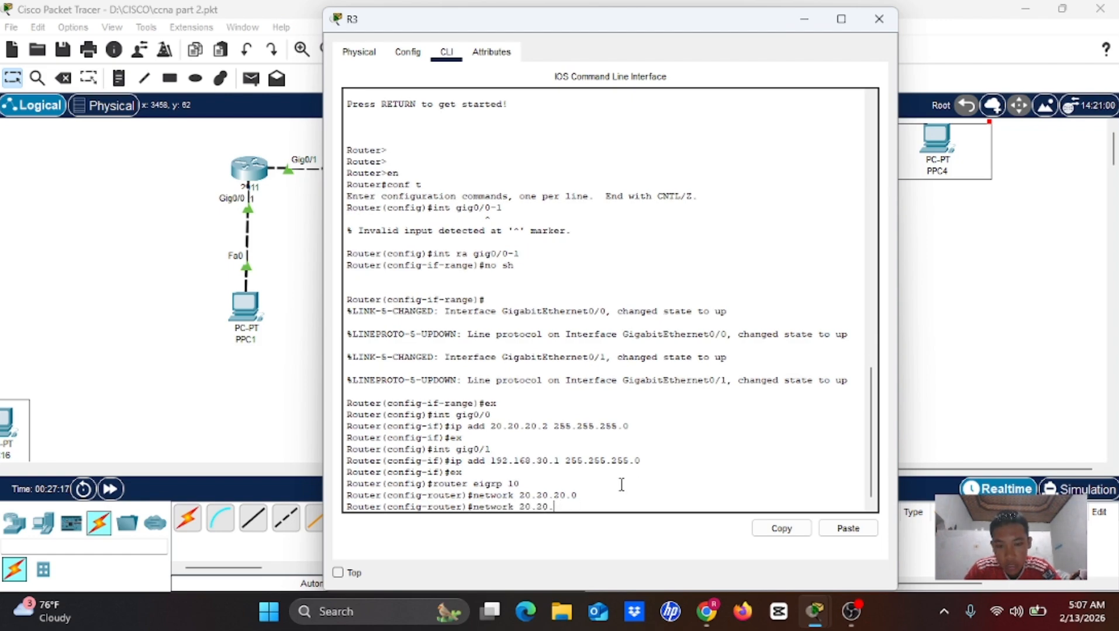
key("BackSpace")
key("BackSpace")
key("BackSpace")
key("BackSpace")
key("BackSpace")
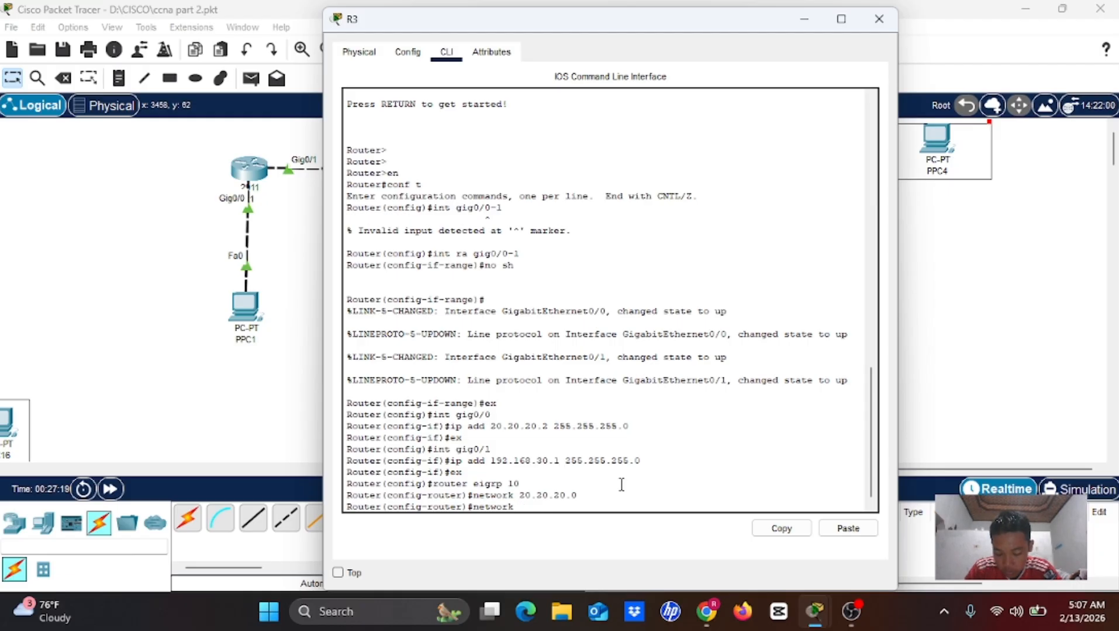
type("192.16")
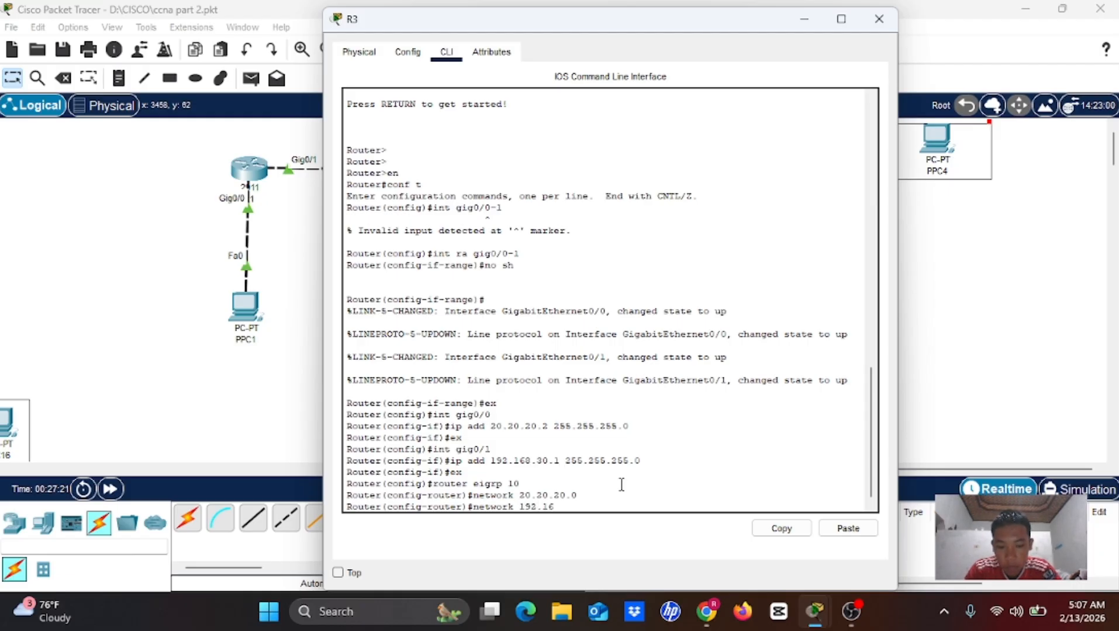
type("8.30.0")
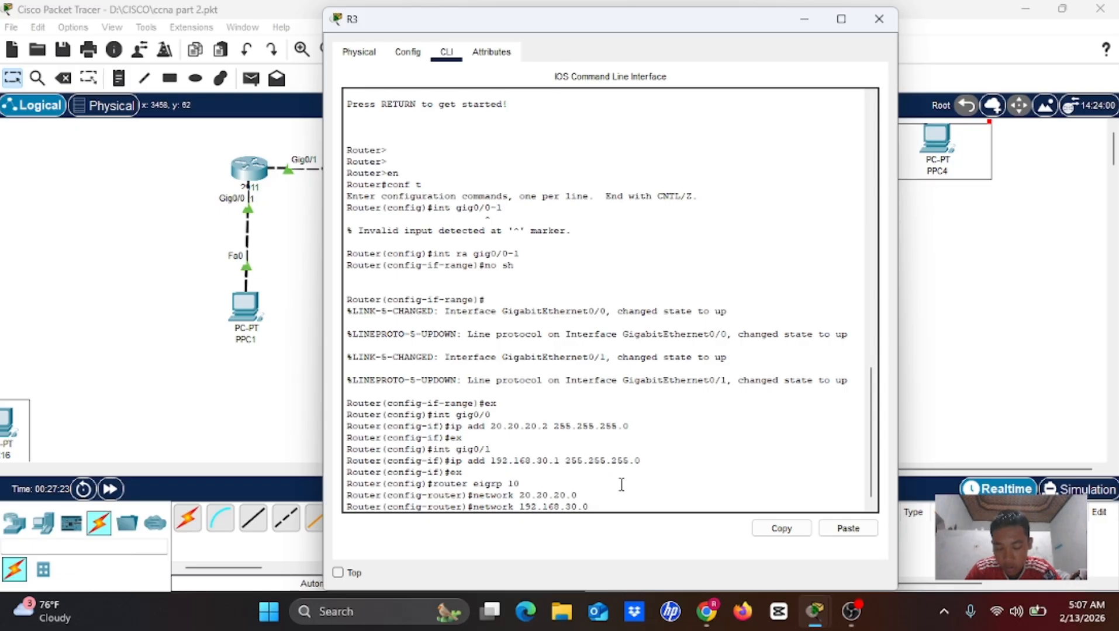
key("Return")
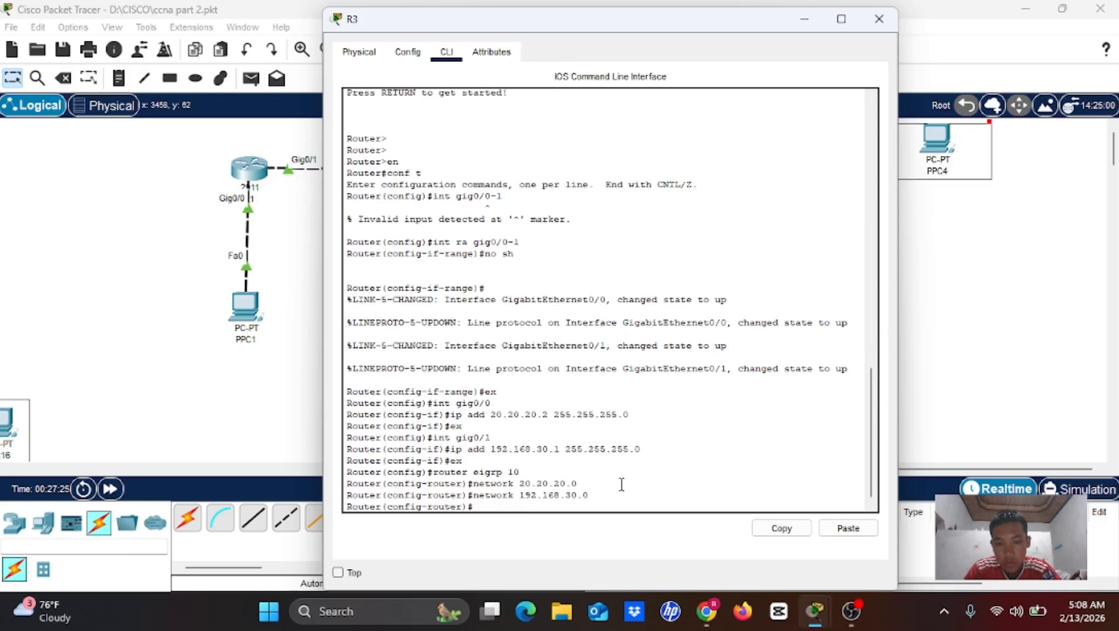
Step: Switch to R2's command line and leave interface configuration for global configuration mode with ex
left_click(122, 374)
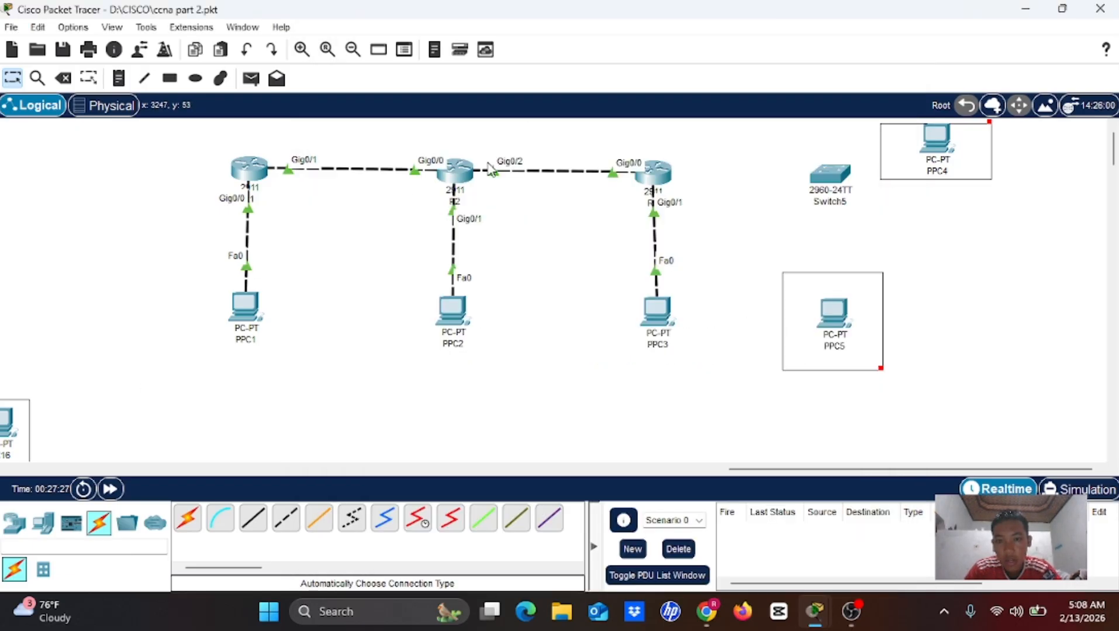
left_click(453, 171)
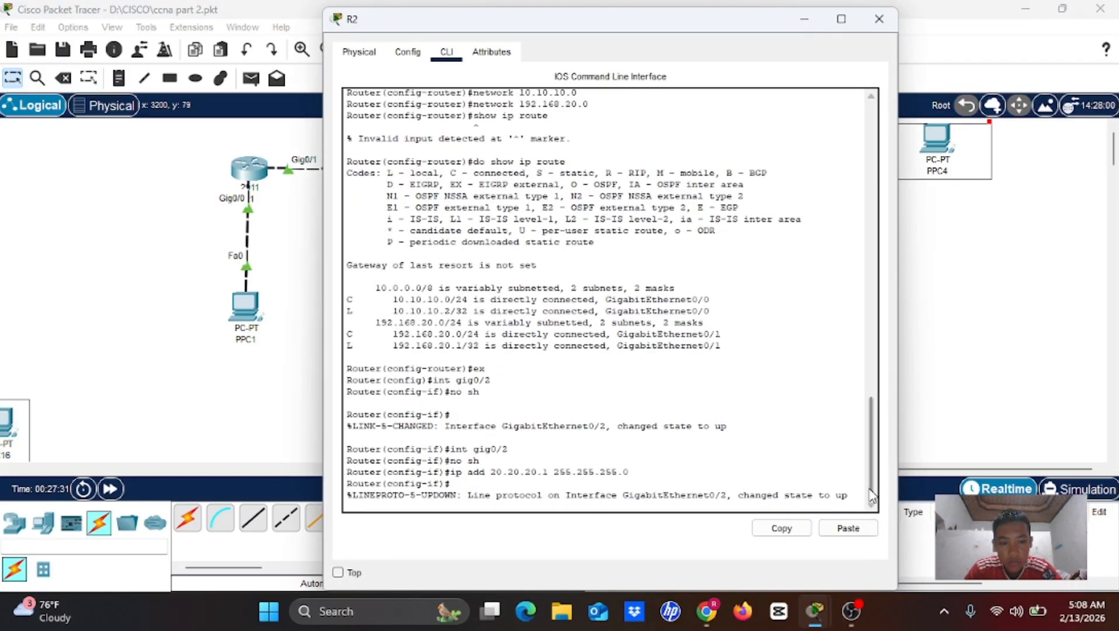
key("Return")
key("Return")
key("Return")
key("Return")
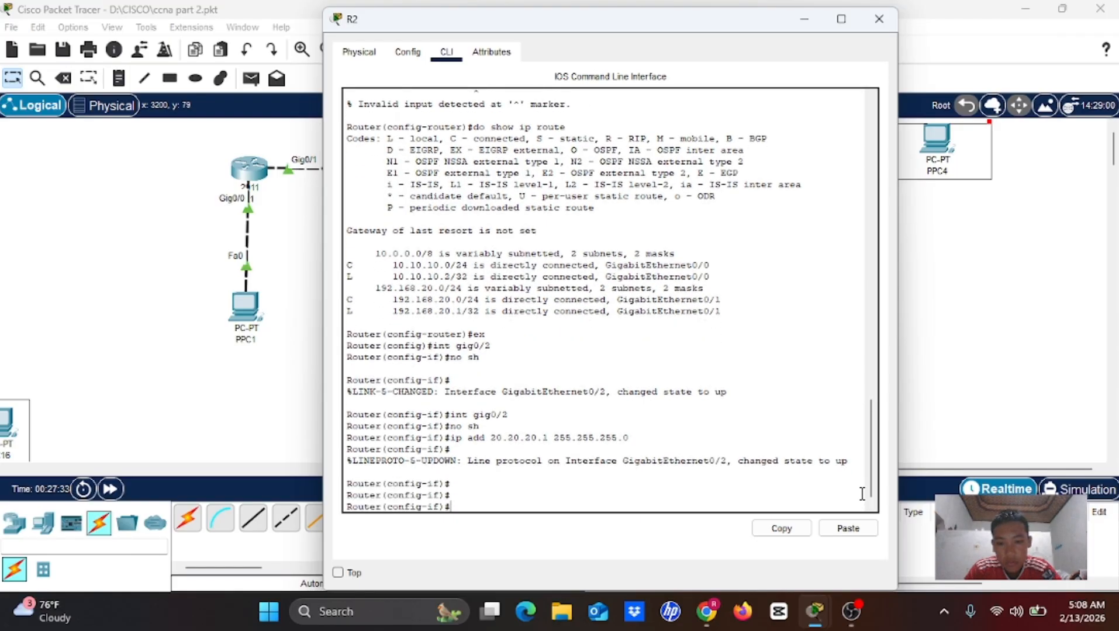
type("ex")
key("Return")
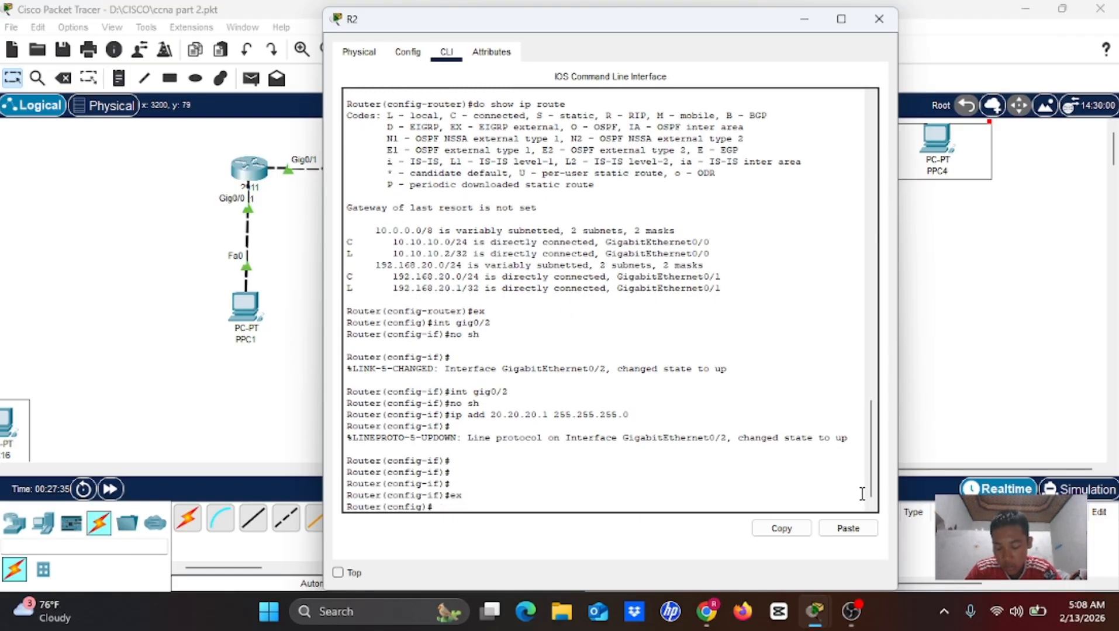
Step: Enter R2's EIGRP process with router eigrp 10 and advertise network 20.20.20.0
type("ro")
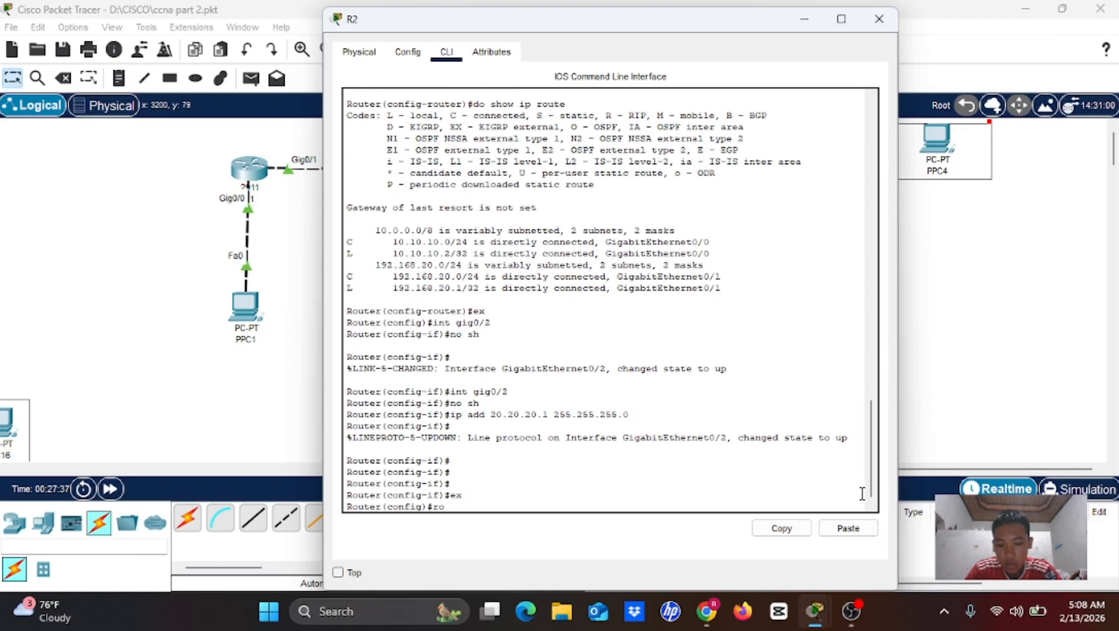
type("uter eigr")
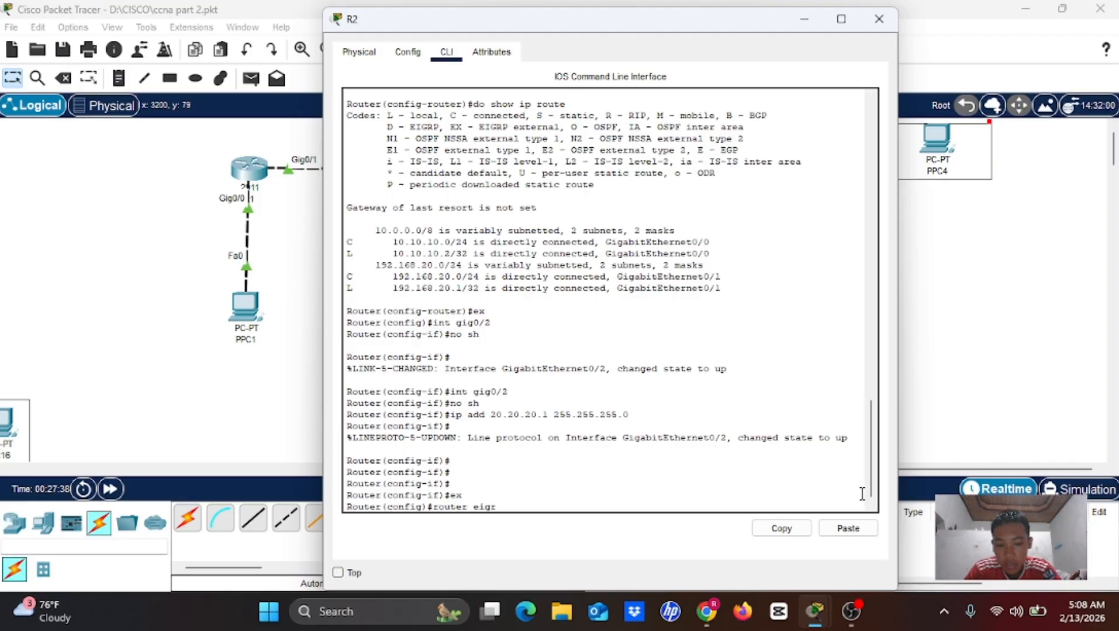
type("p 10")
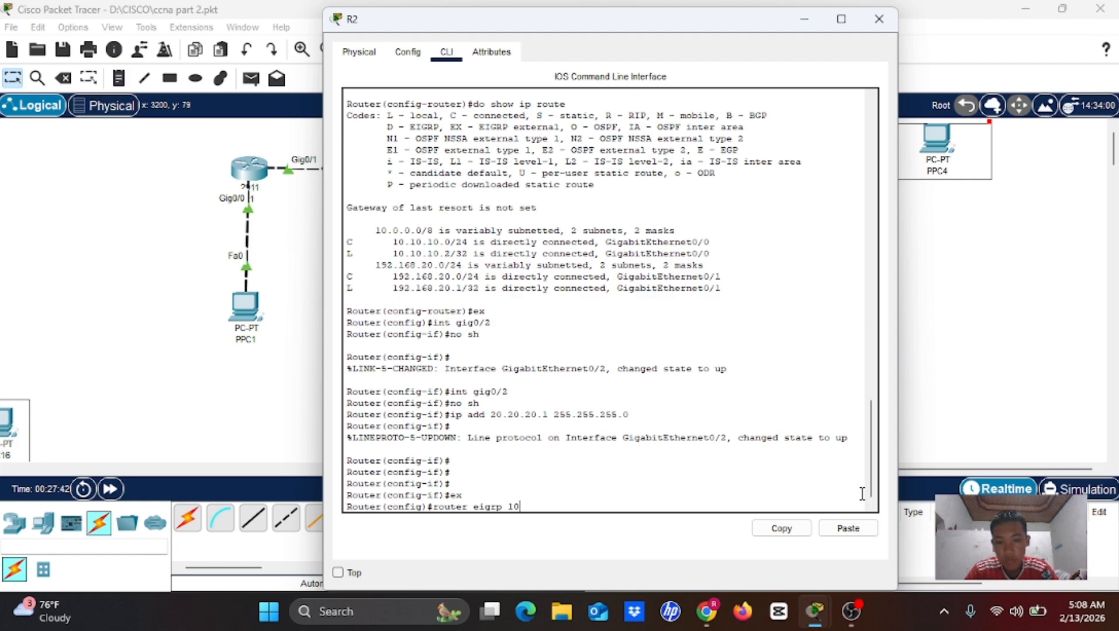
key("Return")
type("netwo")
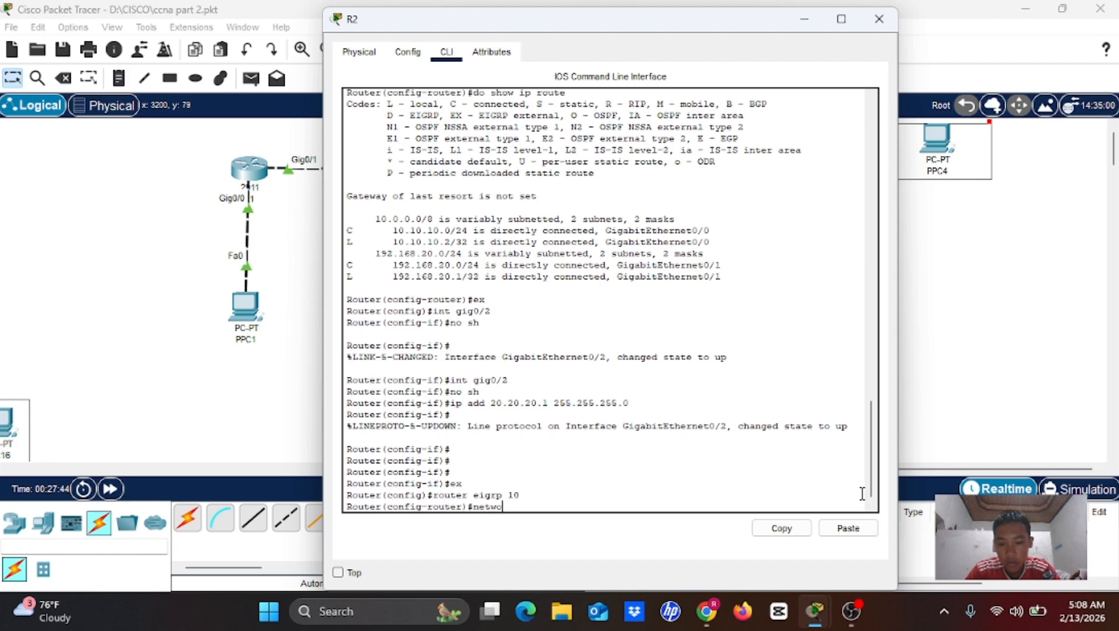
type("rk")
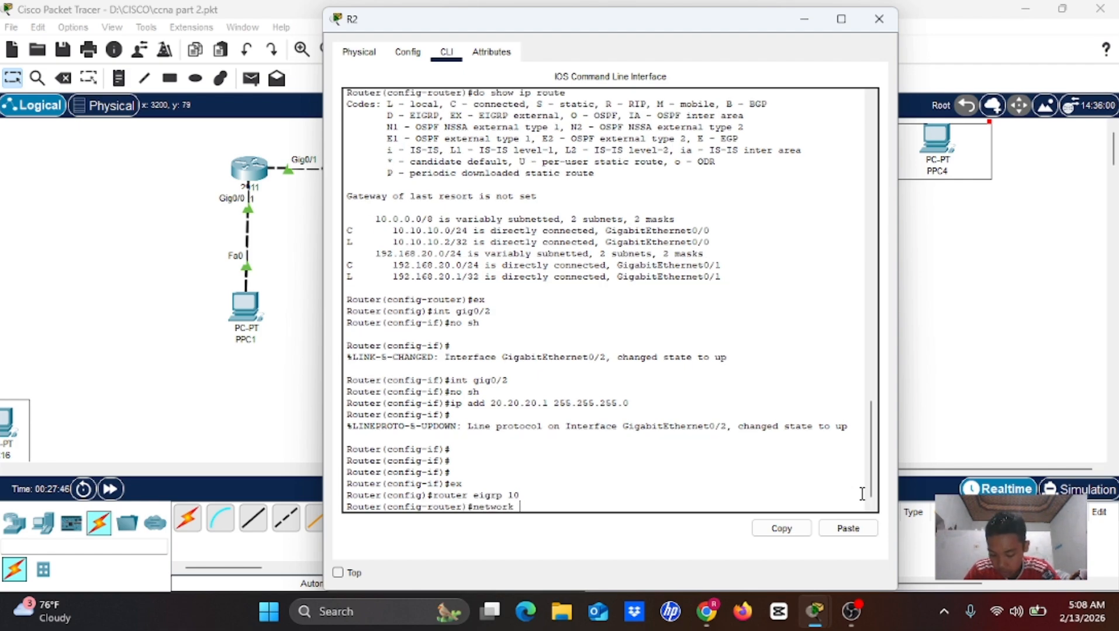
type(" 20.20")
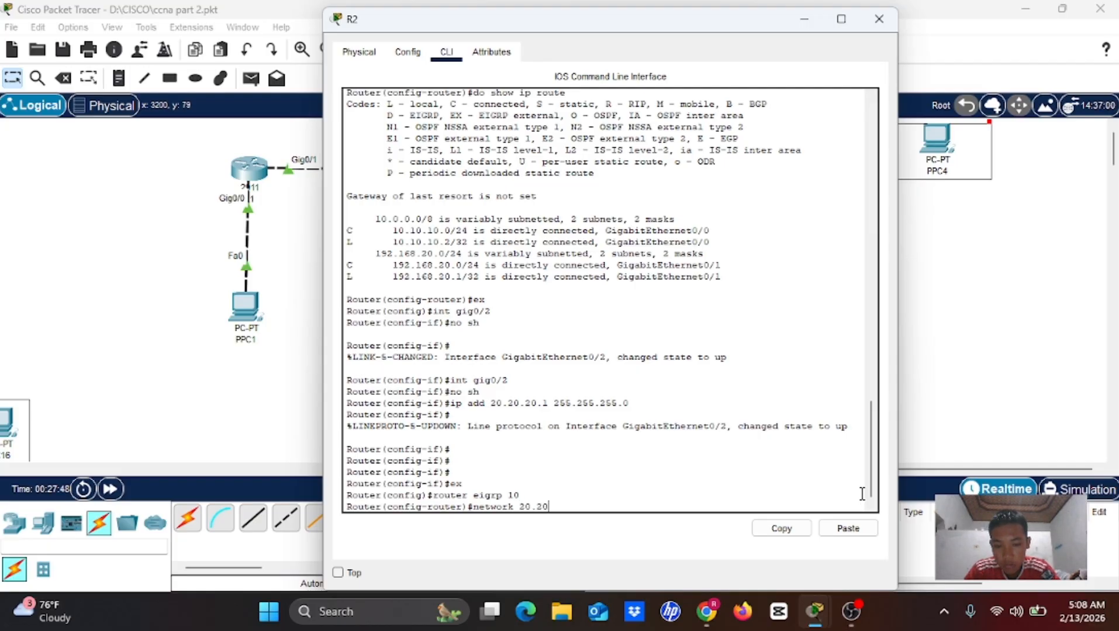
type(".20.0")
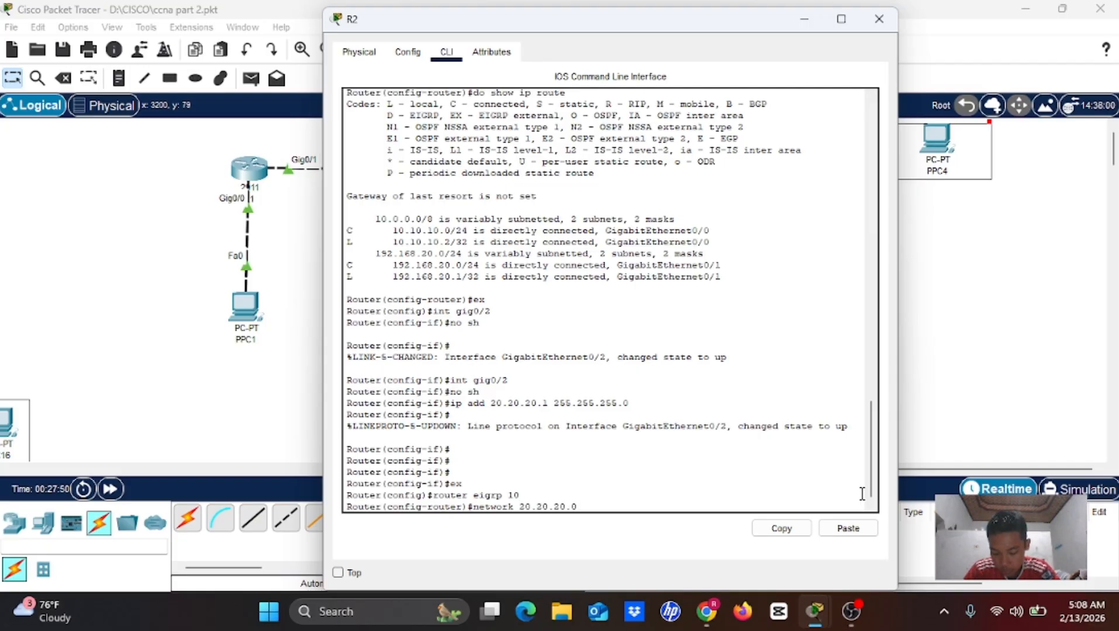
key("Return")
key("Return")
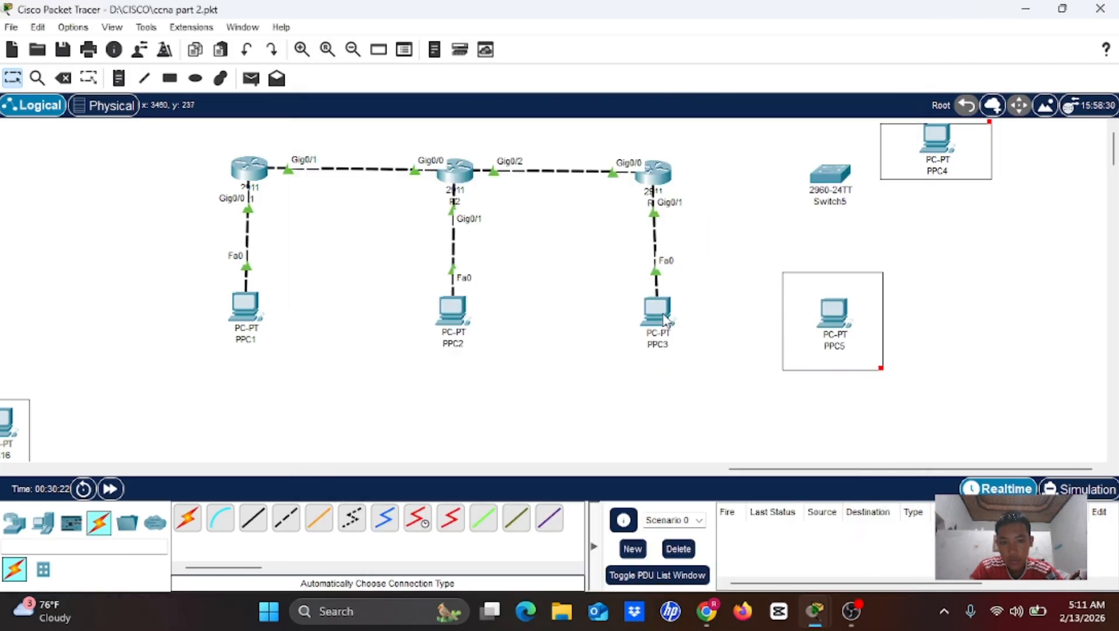
Step: Assign PPC3 the static IPv4 address 192.168.30.2 with subnet mask 255.255.255.0 in its IP configuration
left_click(657, 311)
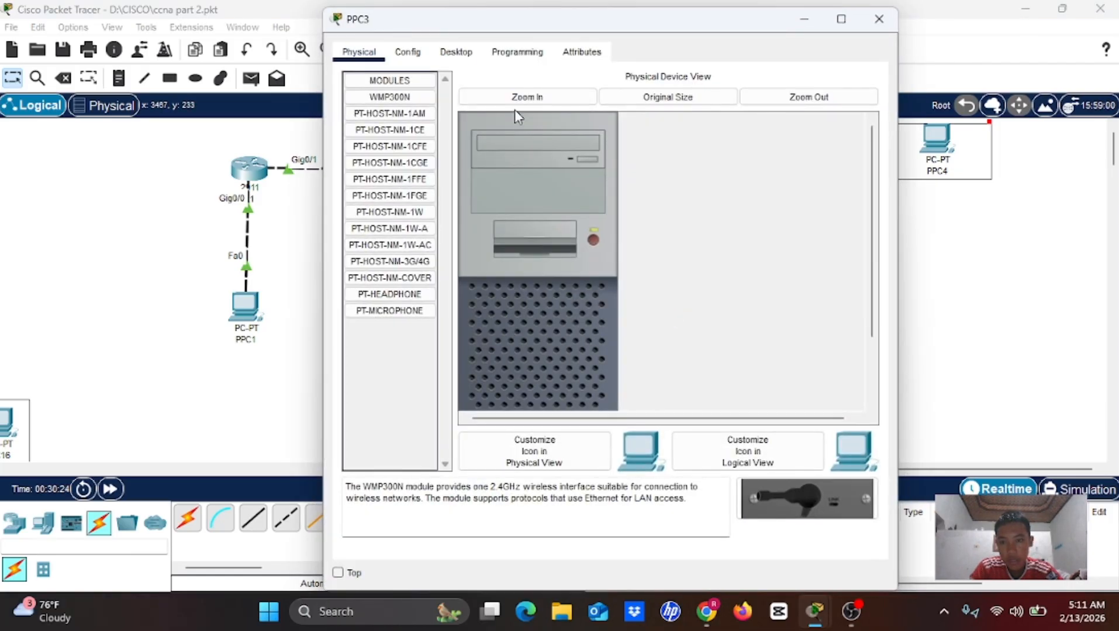
left_click(410, 52)
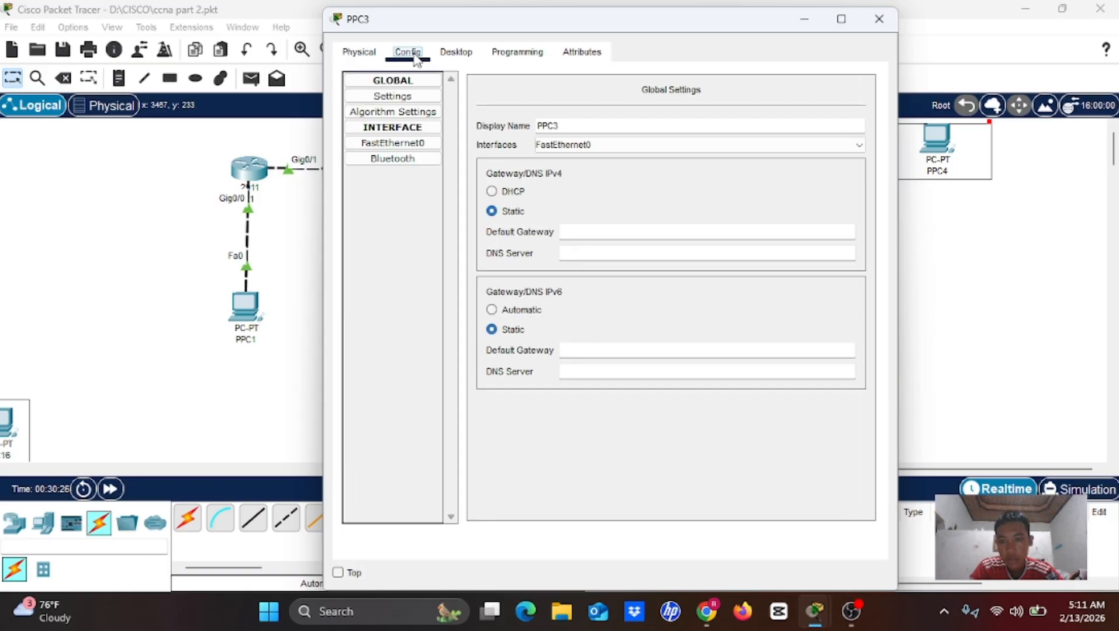
left_click(462, 58)
left_click(411, 139)
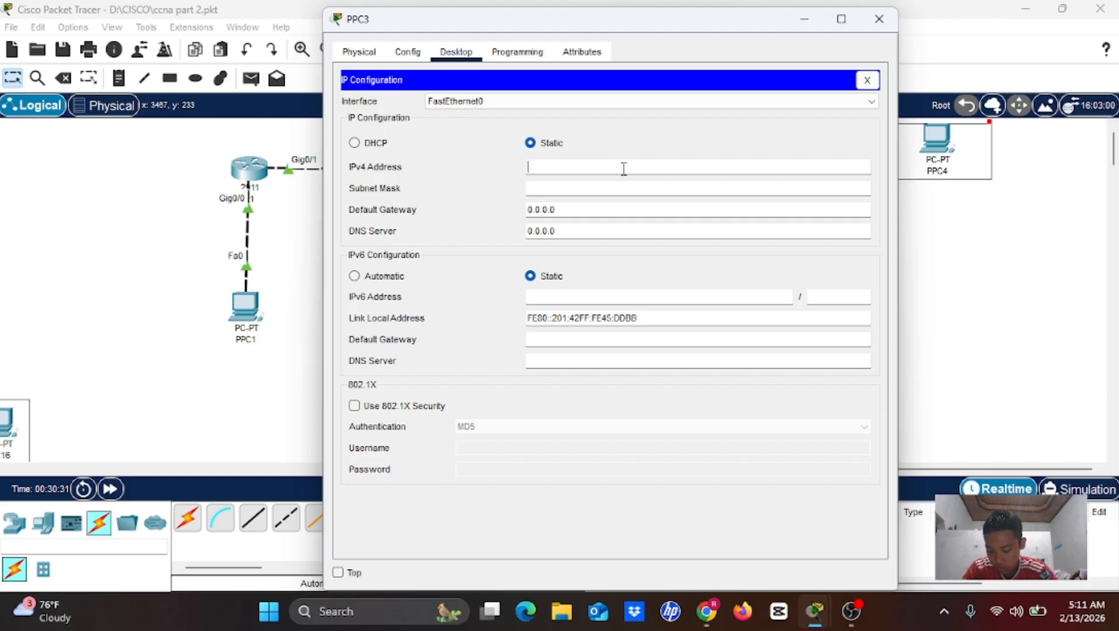
type("192.1")
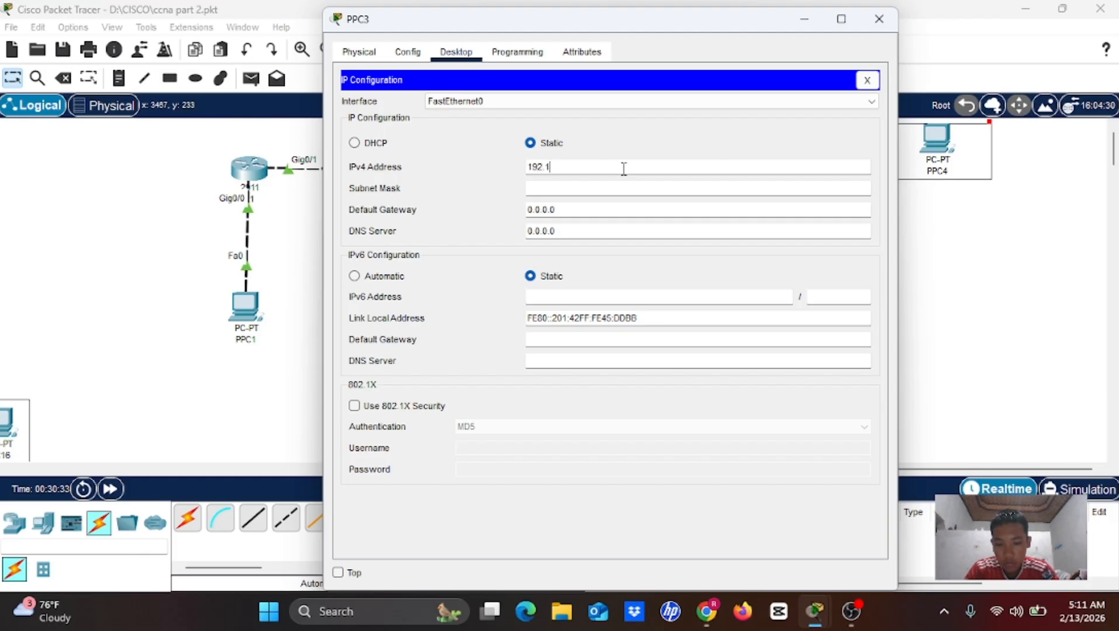
type("68.")
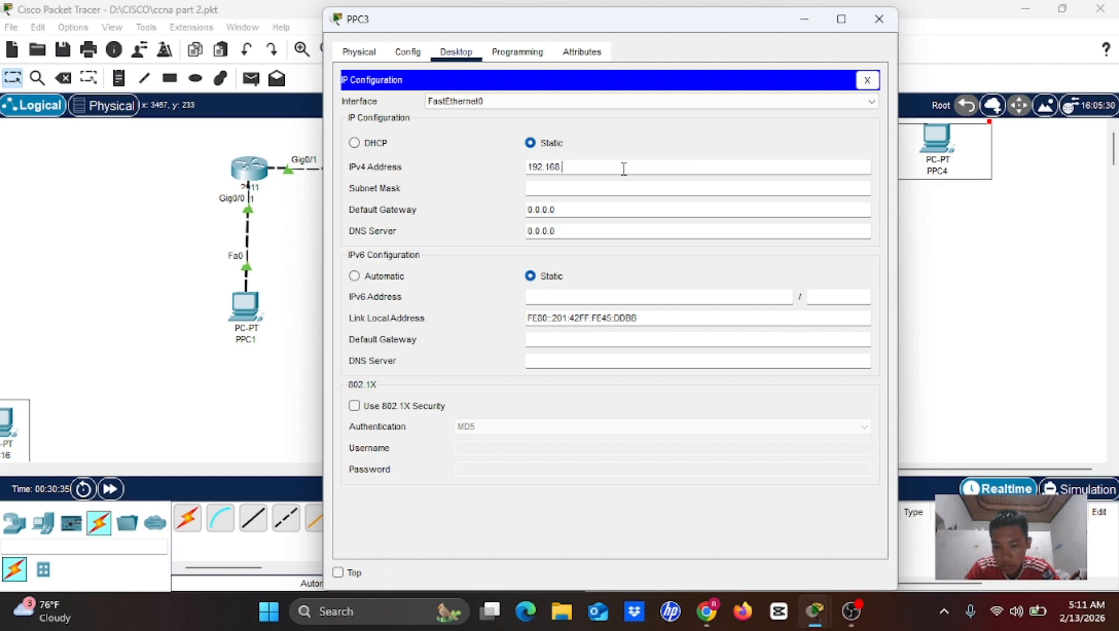
type("30.2")
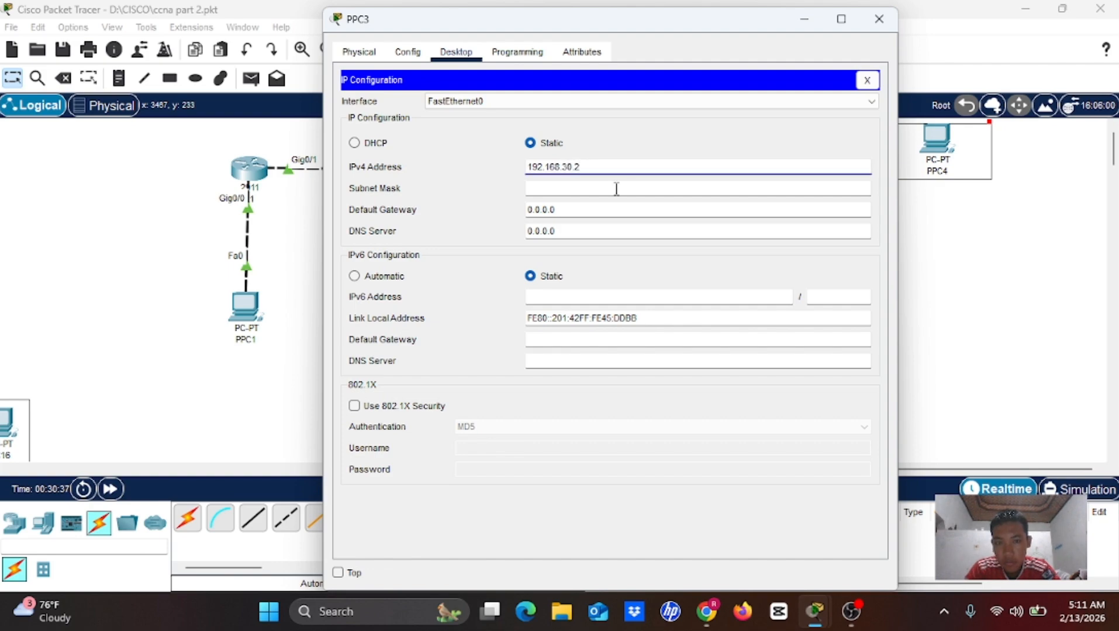
left_click(616, 188)
Step: Set PPC3's default gateway to 192.168.30.1 and close the device window
left_click(595, 210)
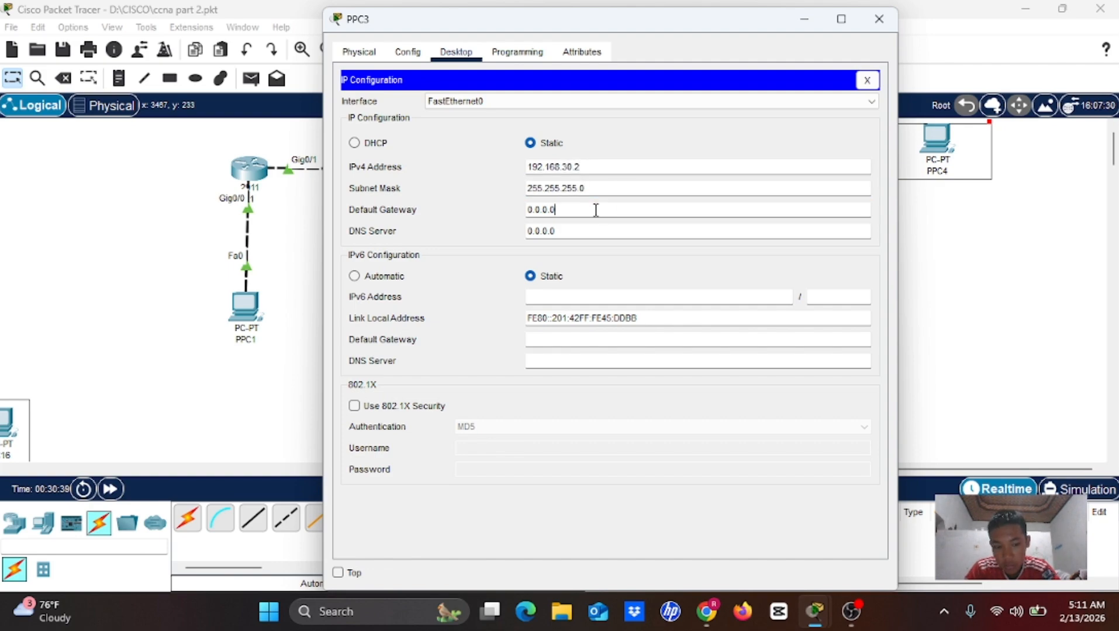
key("BackSpace")
key("BackSpace")
key("BackSpace")
key("BackSpace")
key("BackSpace")
key("BackSpace")
key("BackSpace")
type("19")
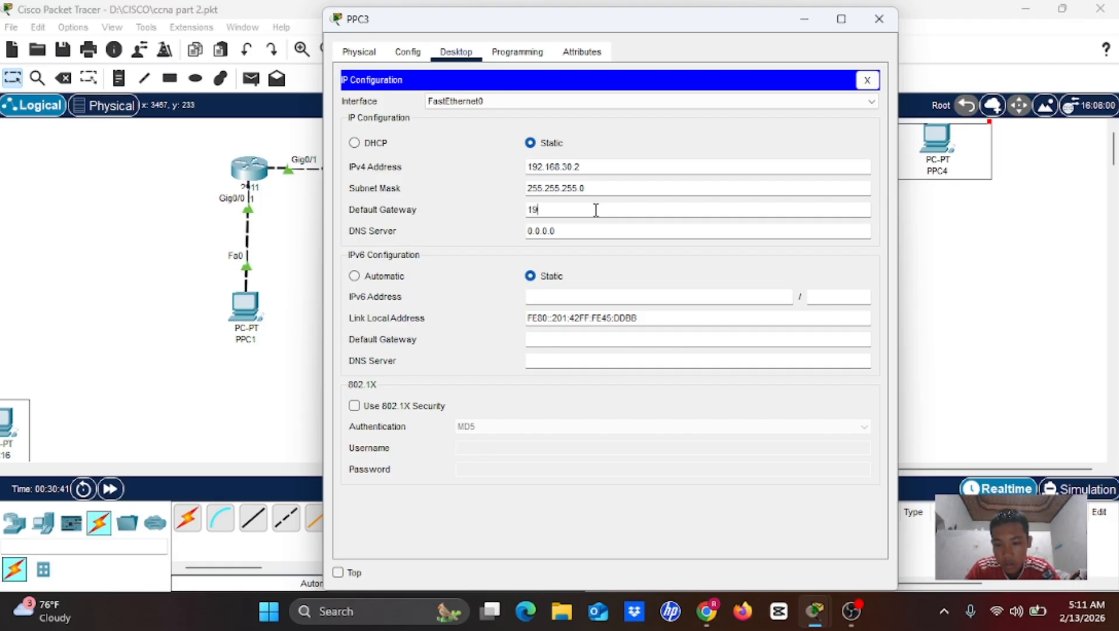
type("2.168")
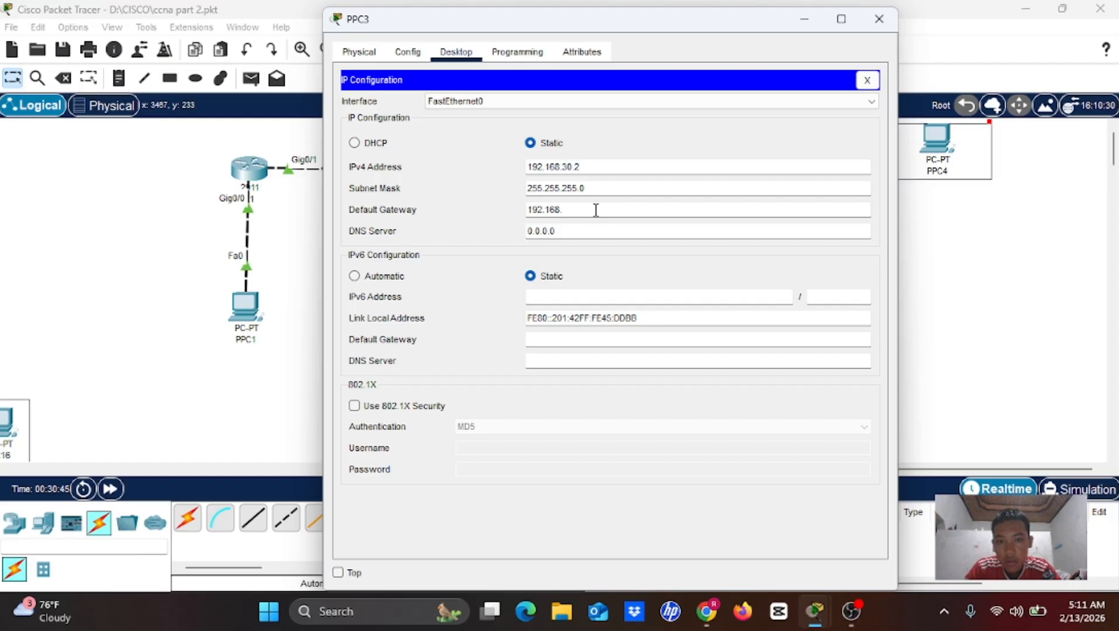
type(".30")
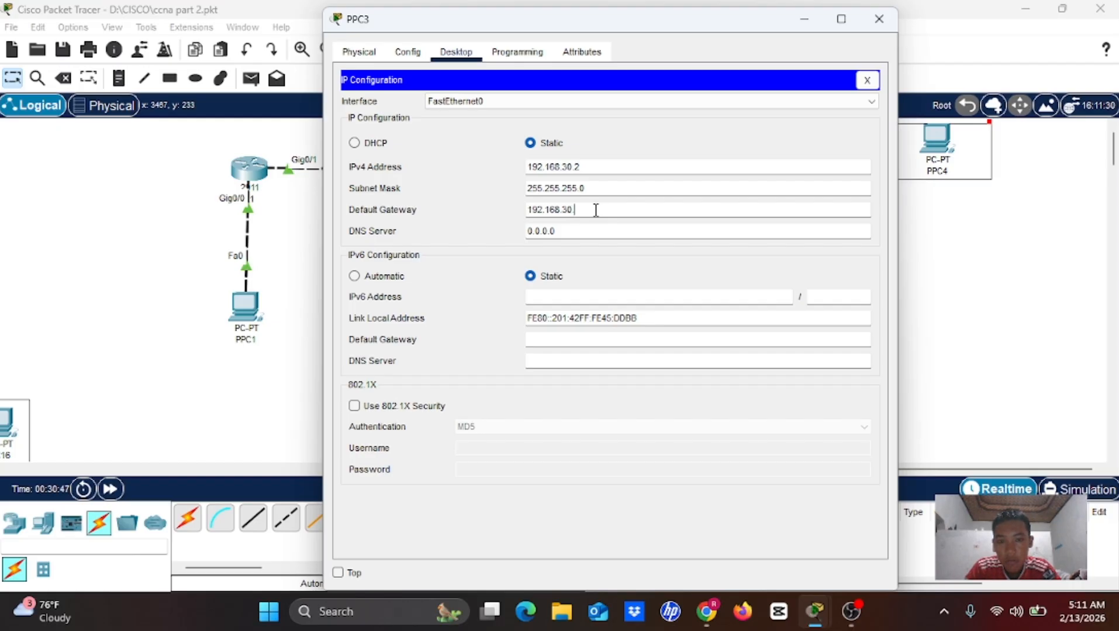
type(".1")
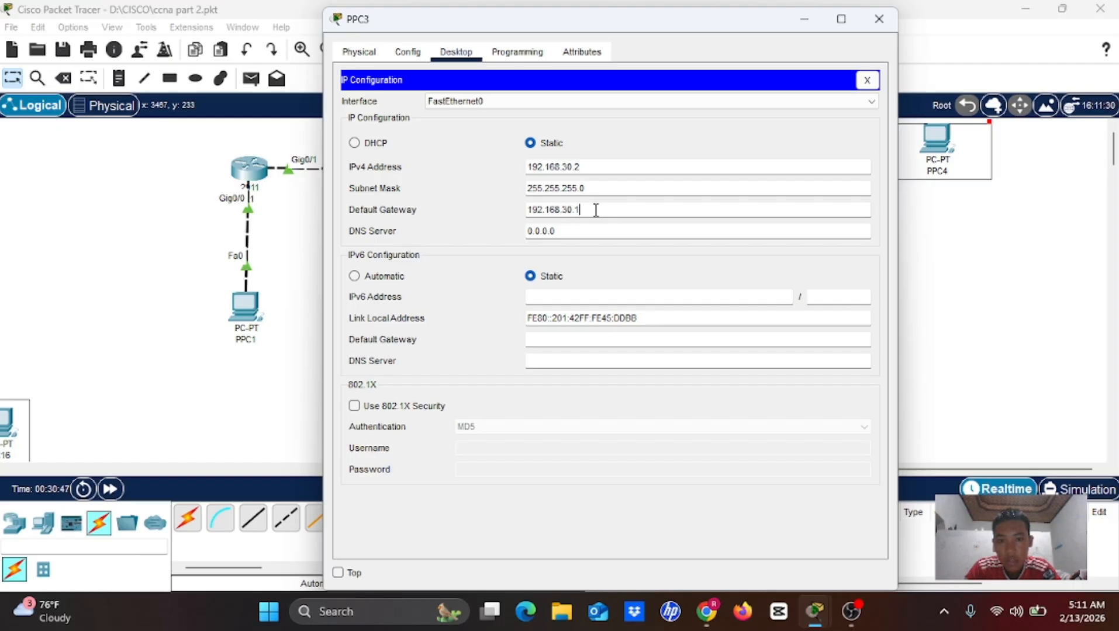
left_click(882, 8)
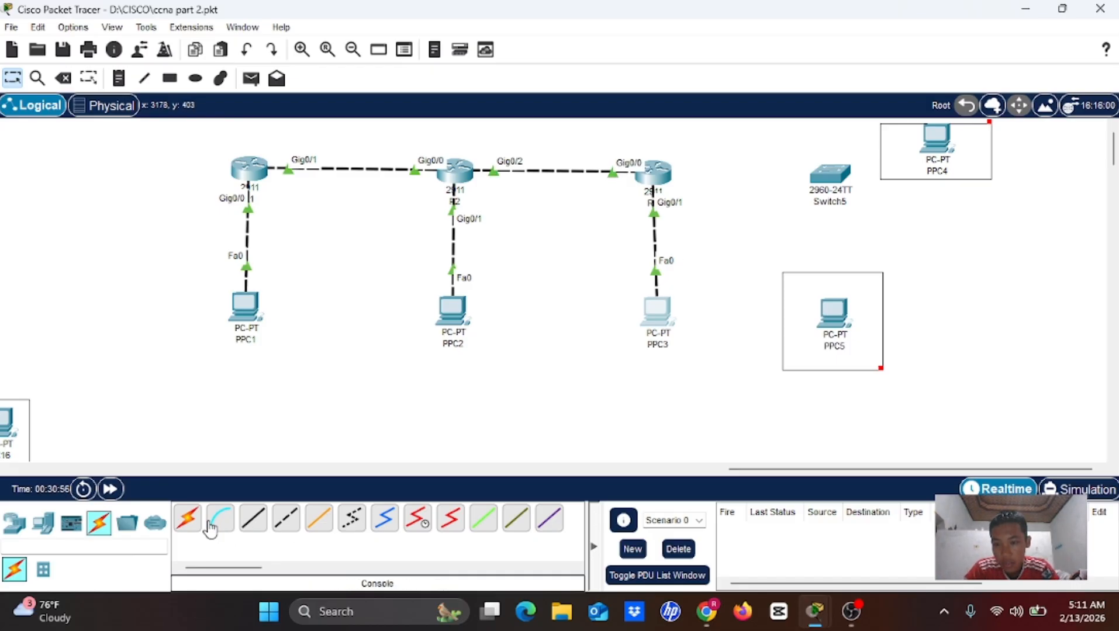
Step: Cable Switch5 to router R3 using the automatically chosen connection type
left_click(187, 518)
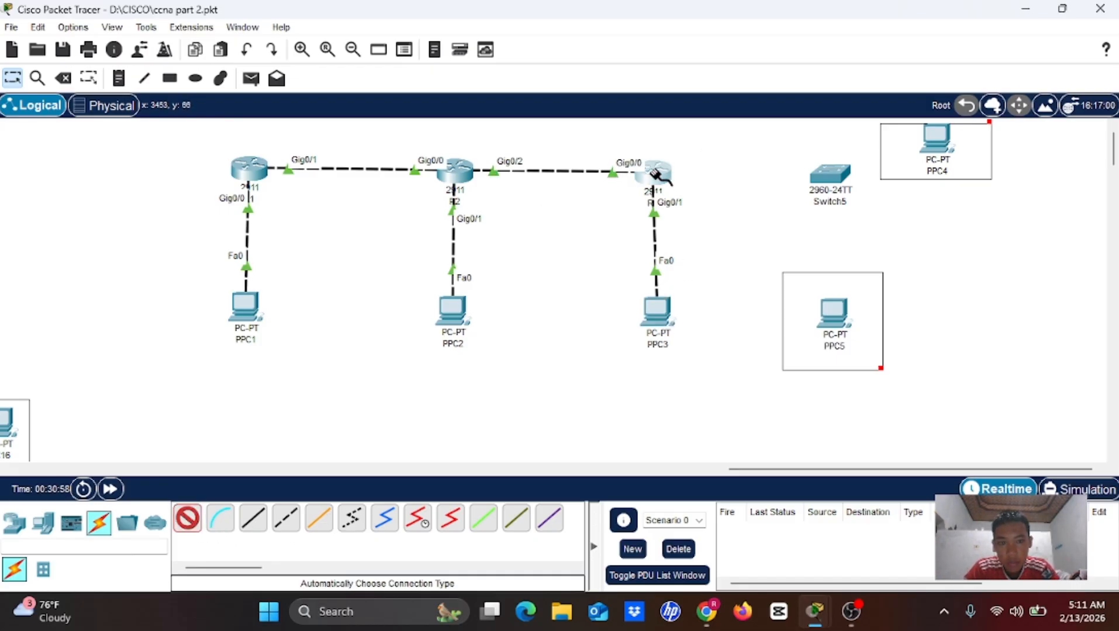
left_click(828, 174)
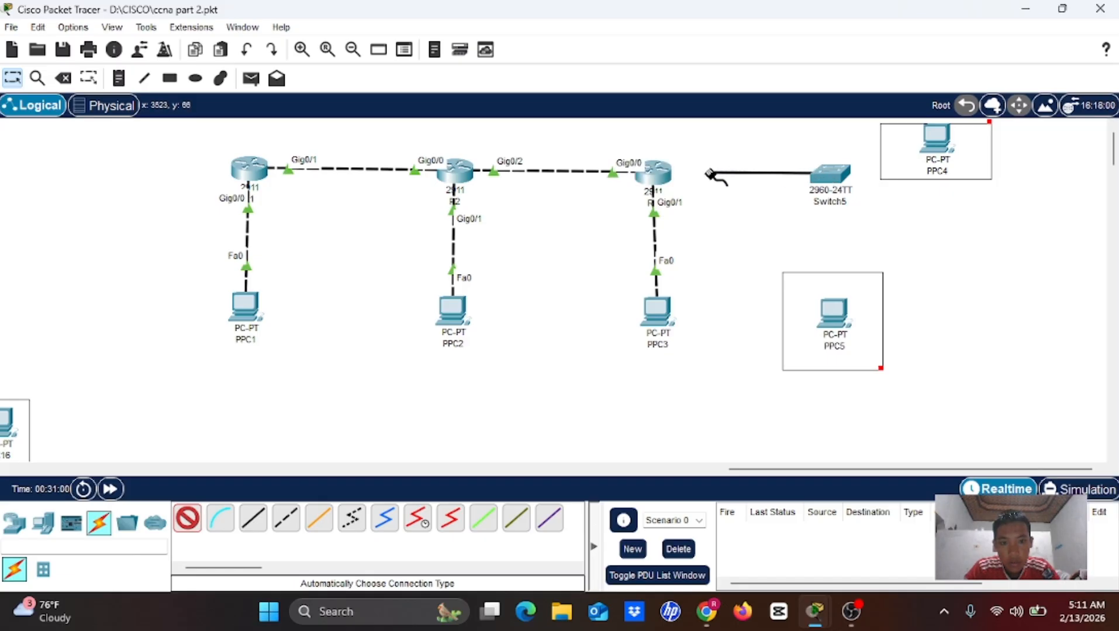
left_click(658, 170)
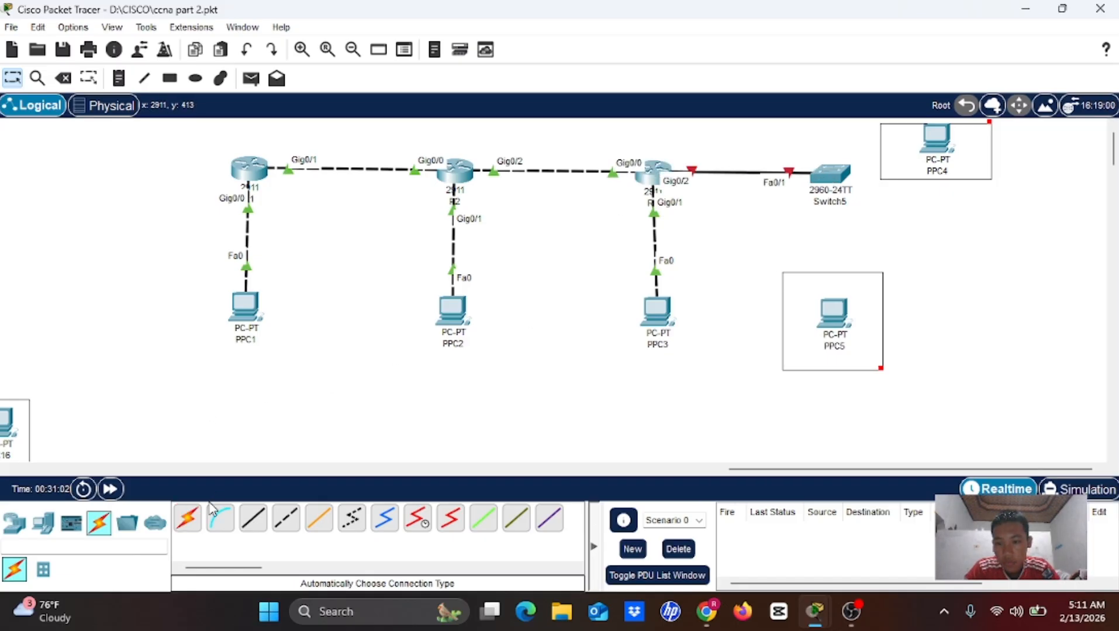
Step: Cable Switch5 to PPC4 and to PPC5 using the automatically chosen connection type
left_click(187, 518)
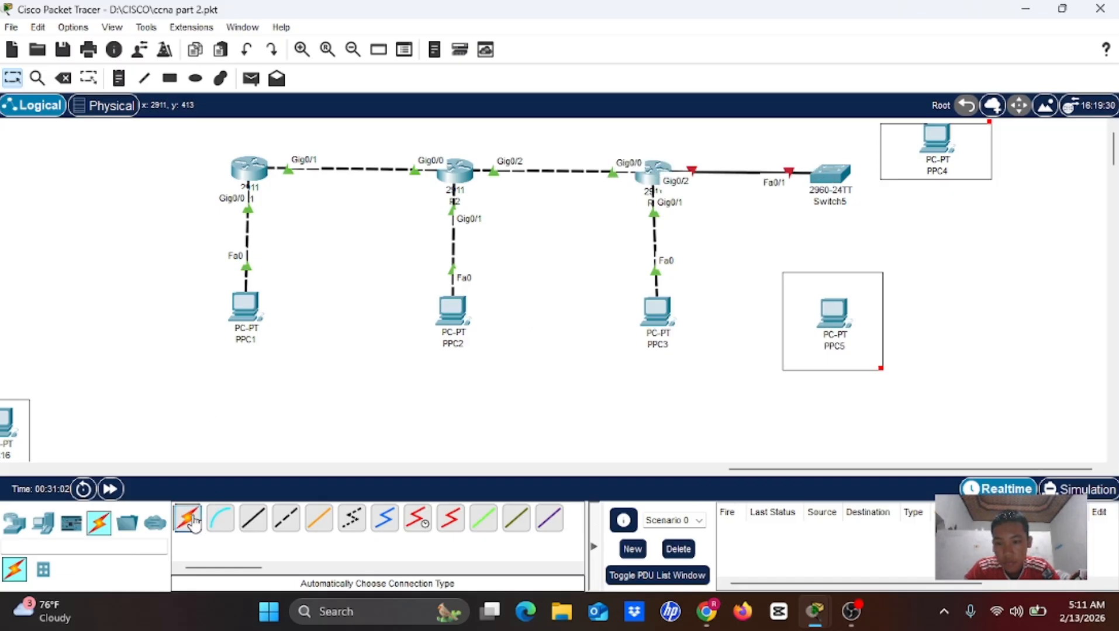
left_click(813, 174)
left_click(934, 138)
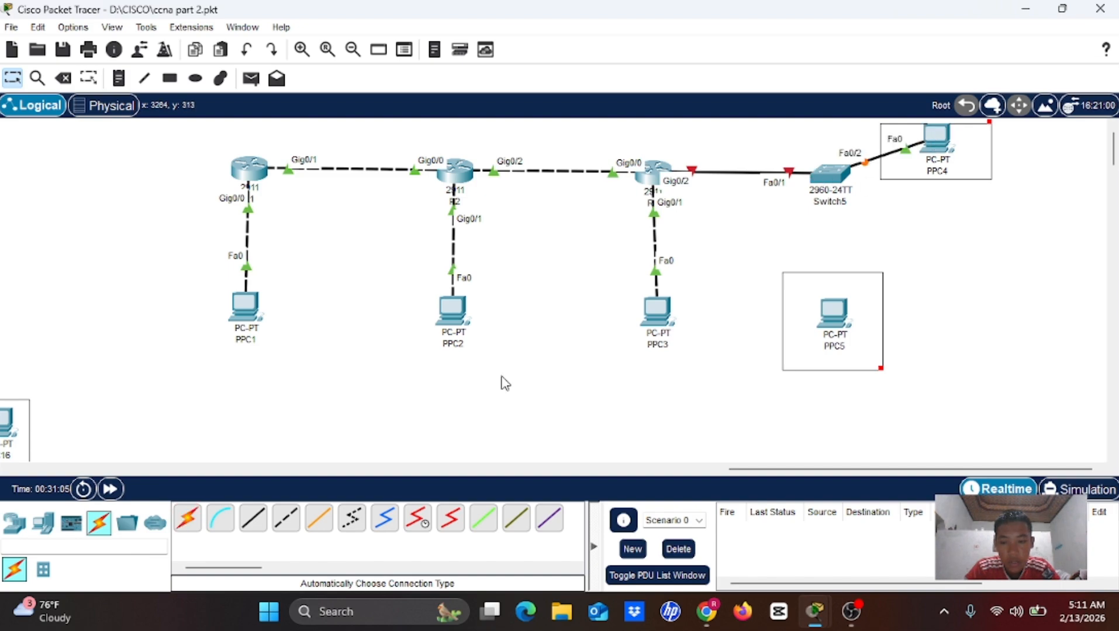
left_click(187, 519)
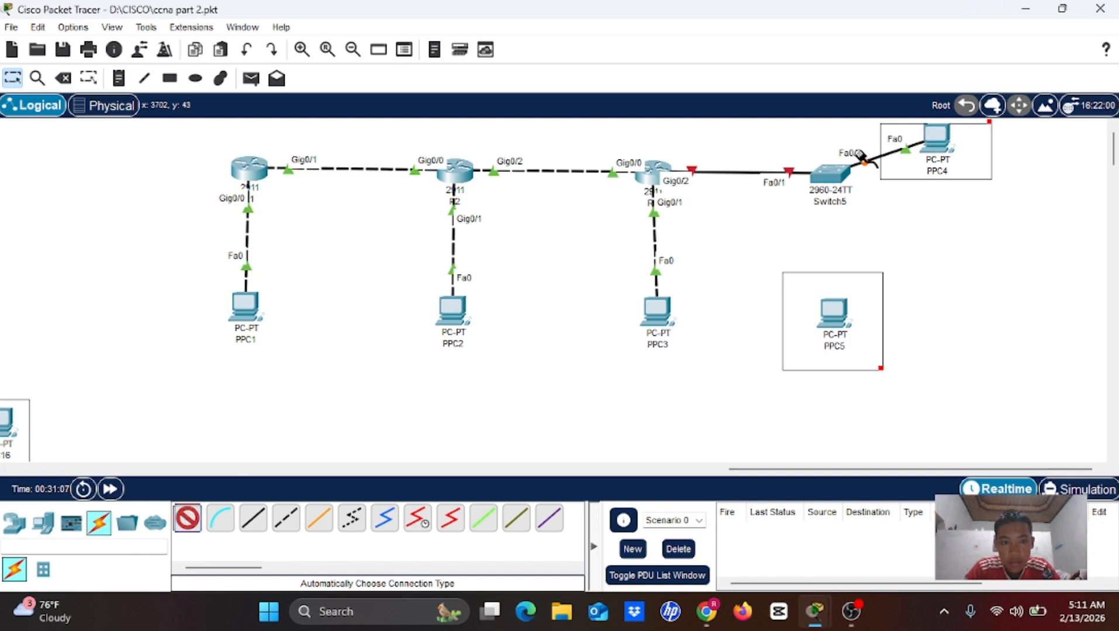
left_click(837, 182)
left_click(833, 313)
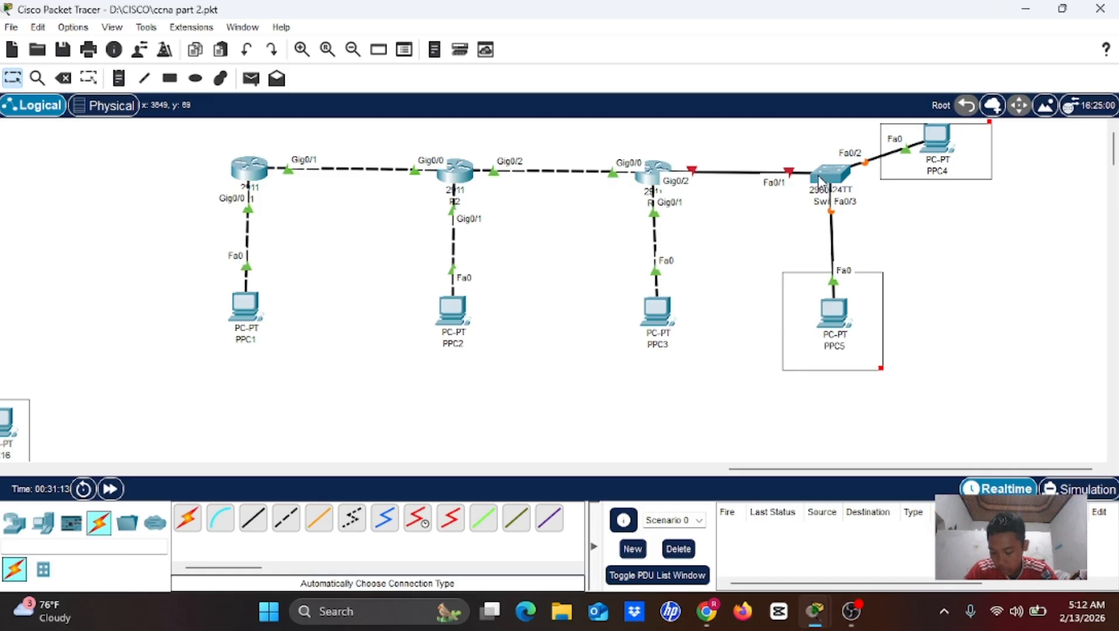
Step: Open Switch5's command line and enter global configuration mode with en and conf t
mouse_move(820, 180)
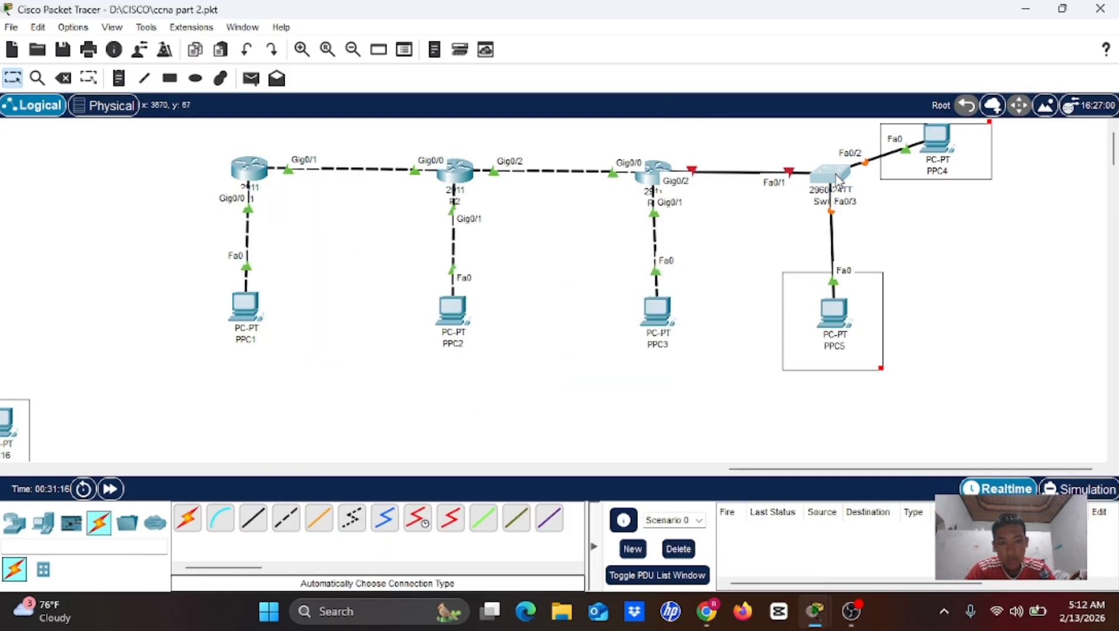
left_click(838, 182)
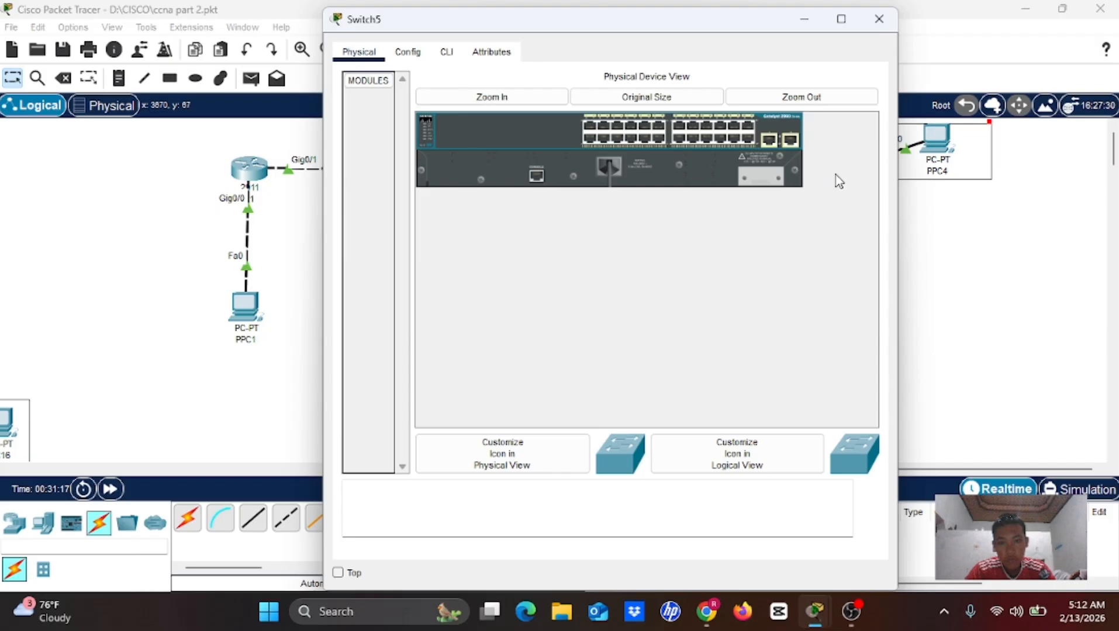
left_click(447, 56)
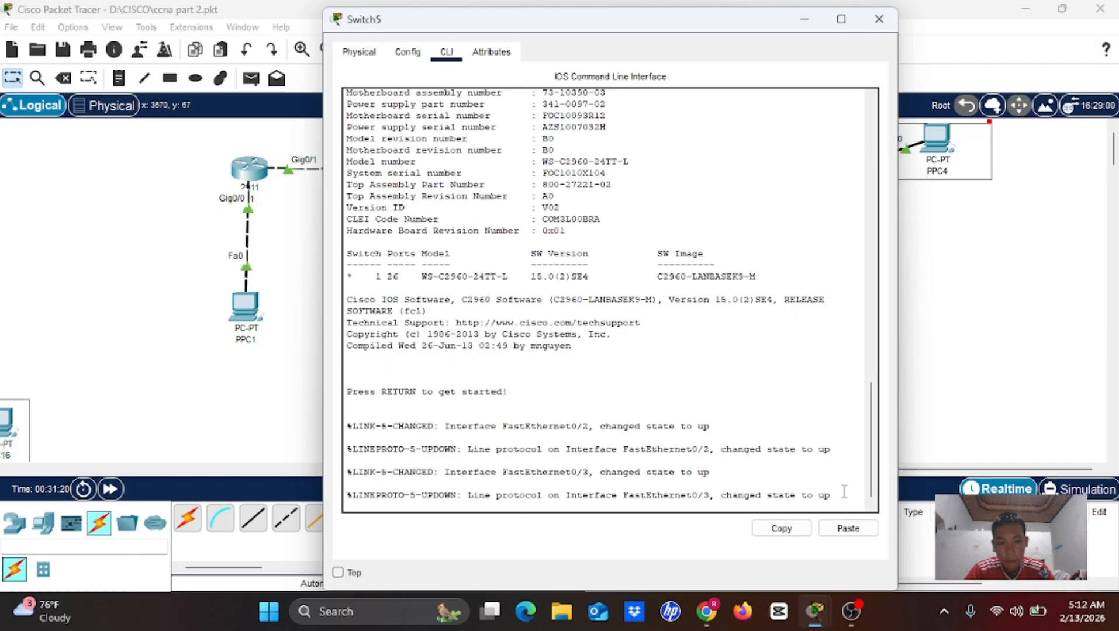
key("Return")
key("Return")
key("Return")
key("Return")
type("en")
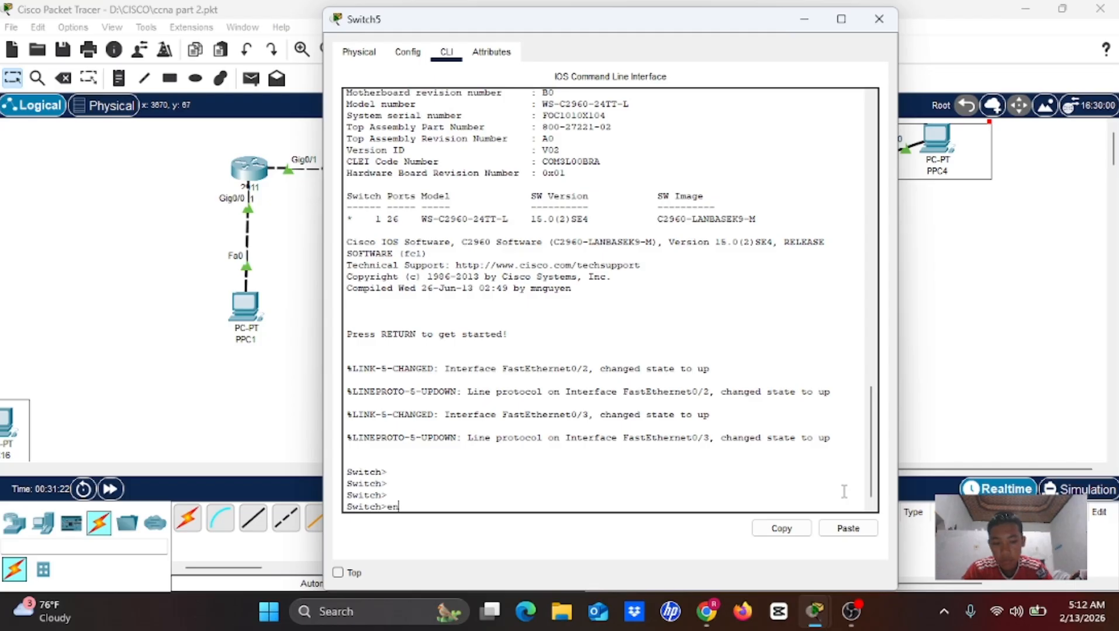
key("Return")
type("con")
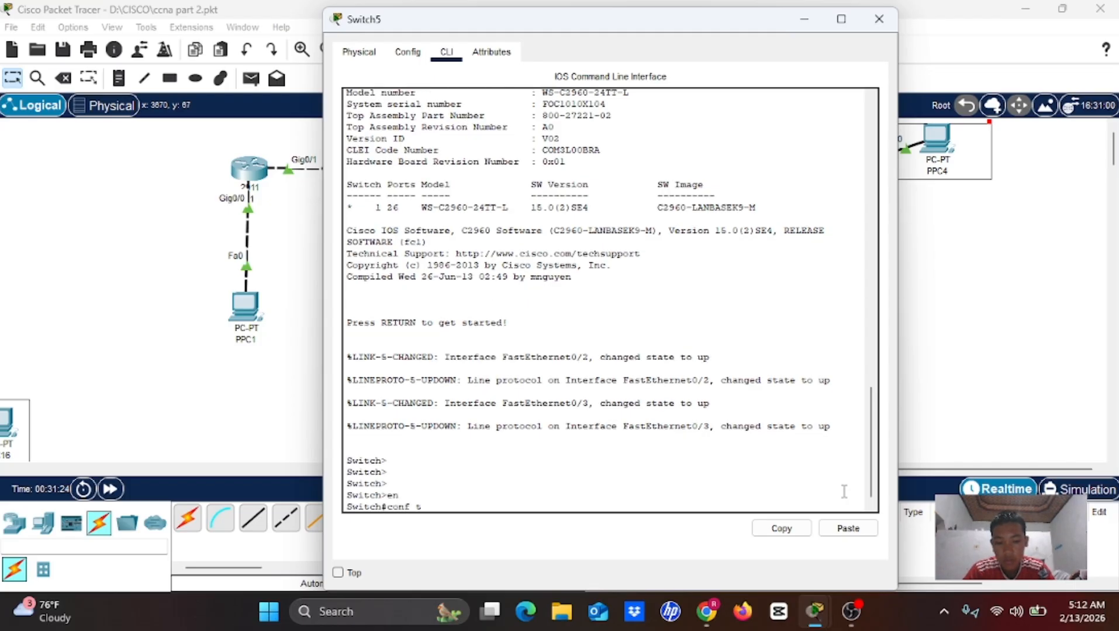
type("f t")
key("Return")
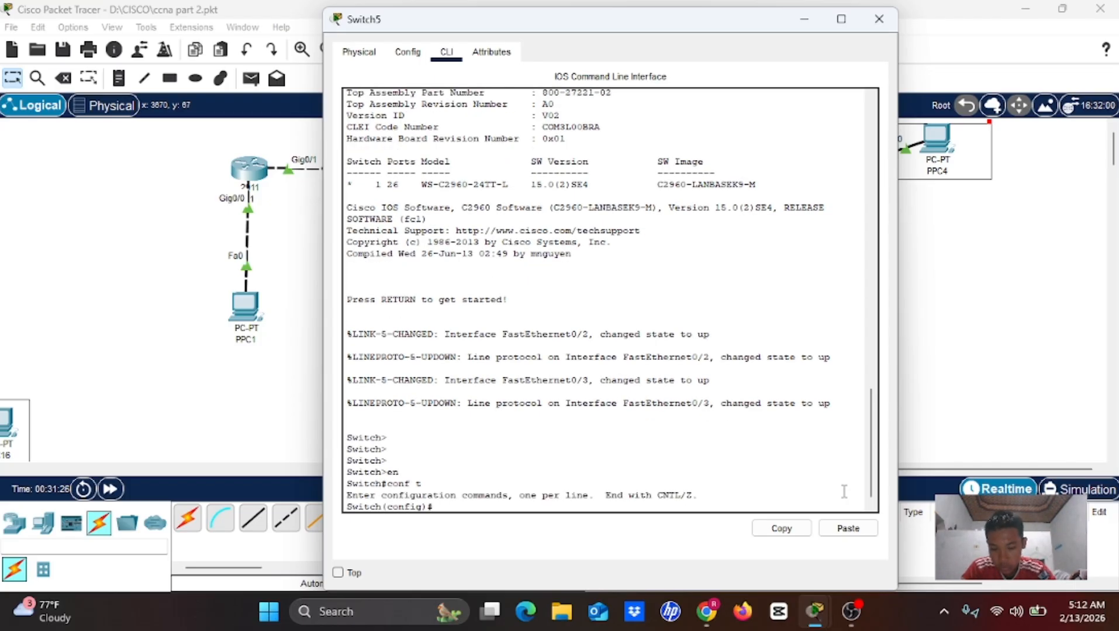
Step: Create VLAN 40 on Switch5 and return to global configuration mode
type("vlan 4")
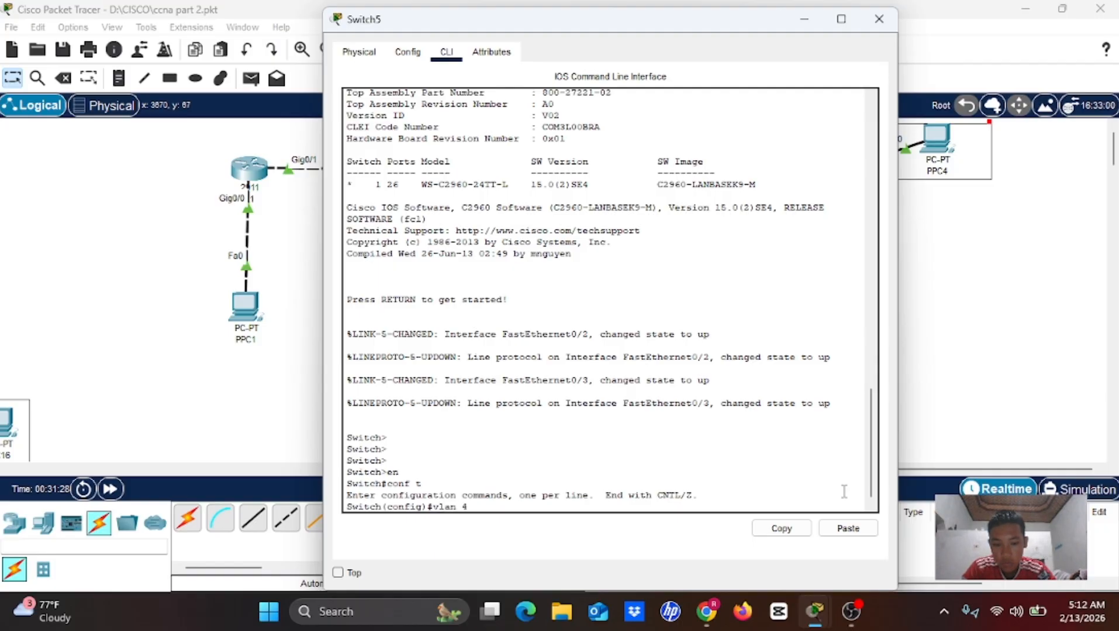
type("0")
key("Return")
type("ex")
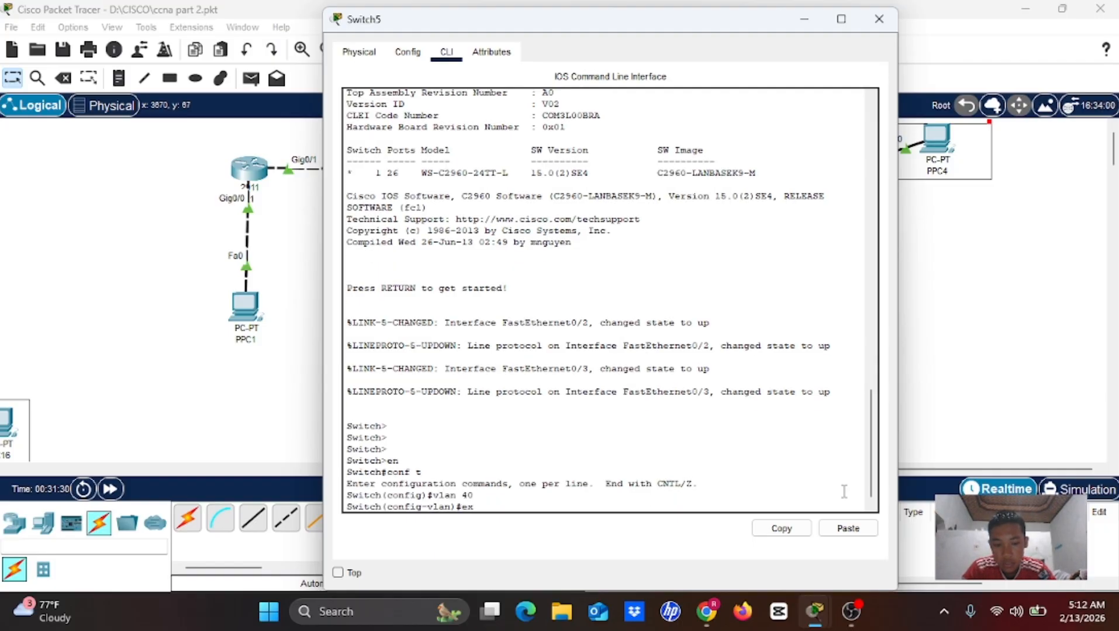
key("Return")
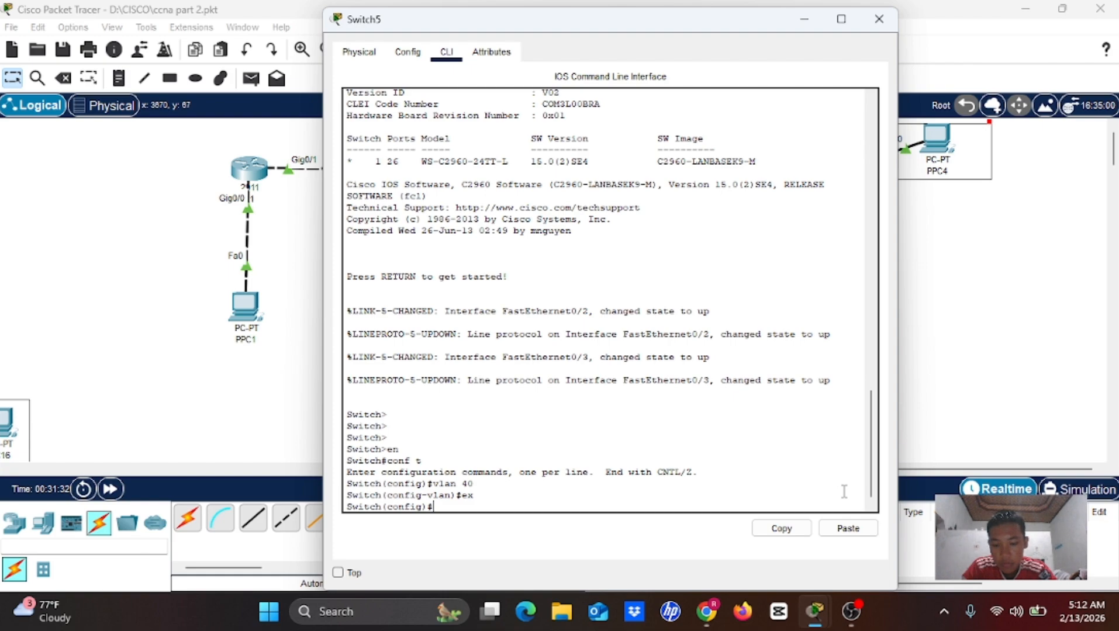
Step: Create VLAN 50 on Switch5 and return to global configuration mode
type("vla")
type(" =")
key("BackSpace")
key("BackSpace")
type("n ")
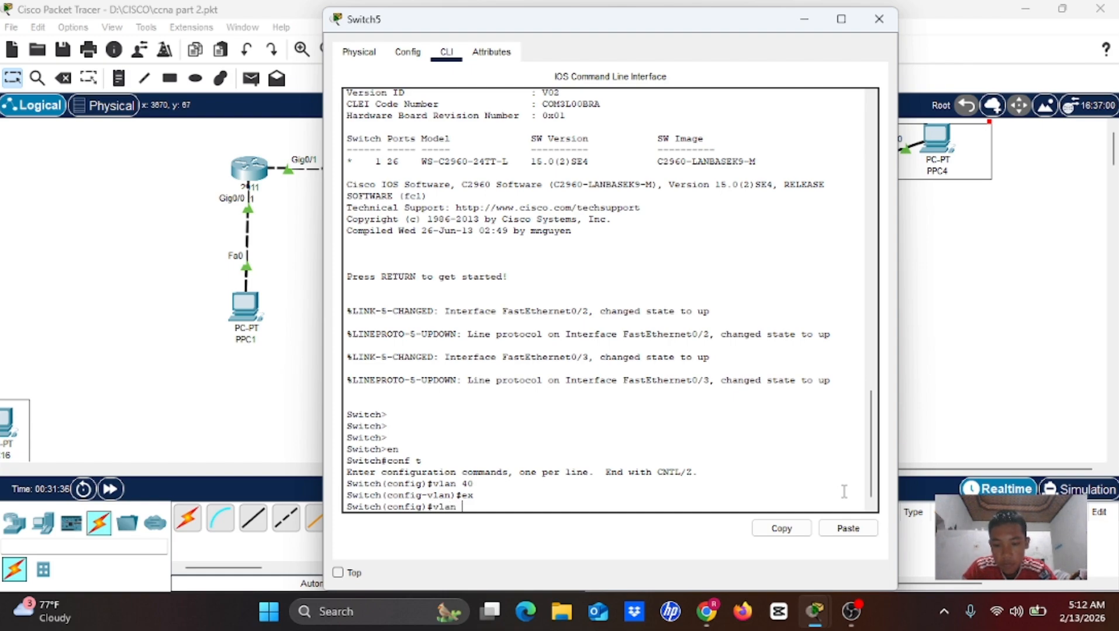
type("50")
key("Return")
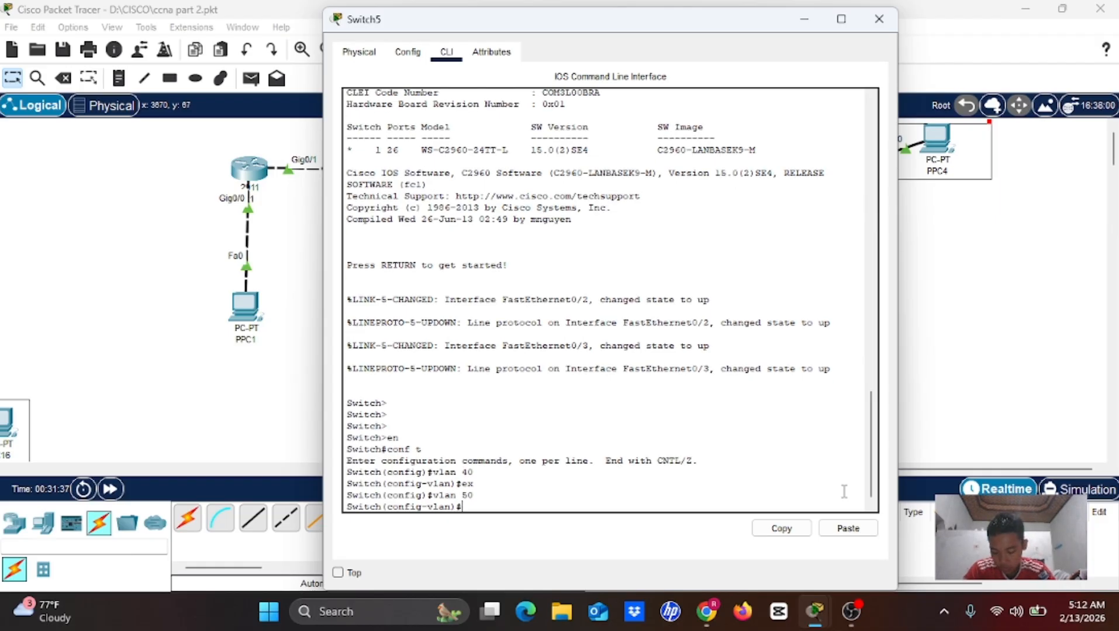
type("e")
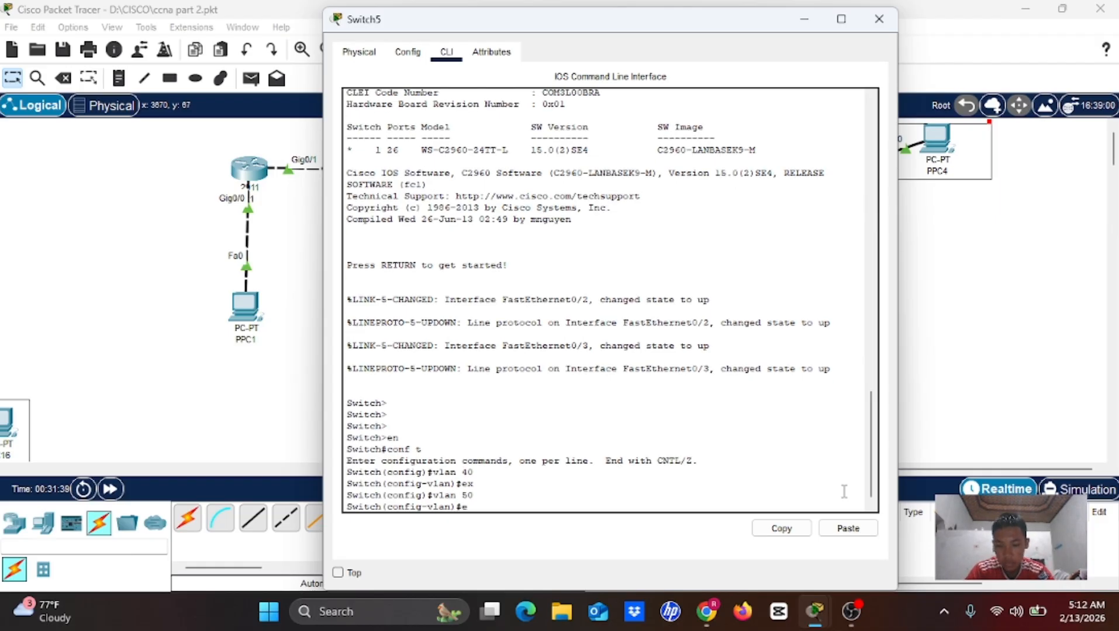
type("x")
key("Return")
Step: Configure Switch5 interface fa0/2 as an access port in VLAN 40 and exit interface configuration
type("int")
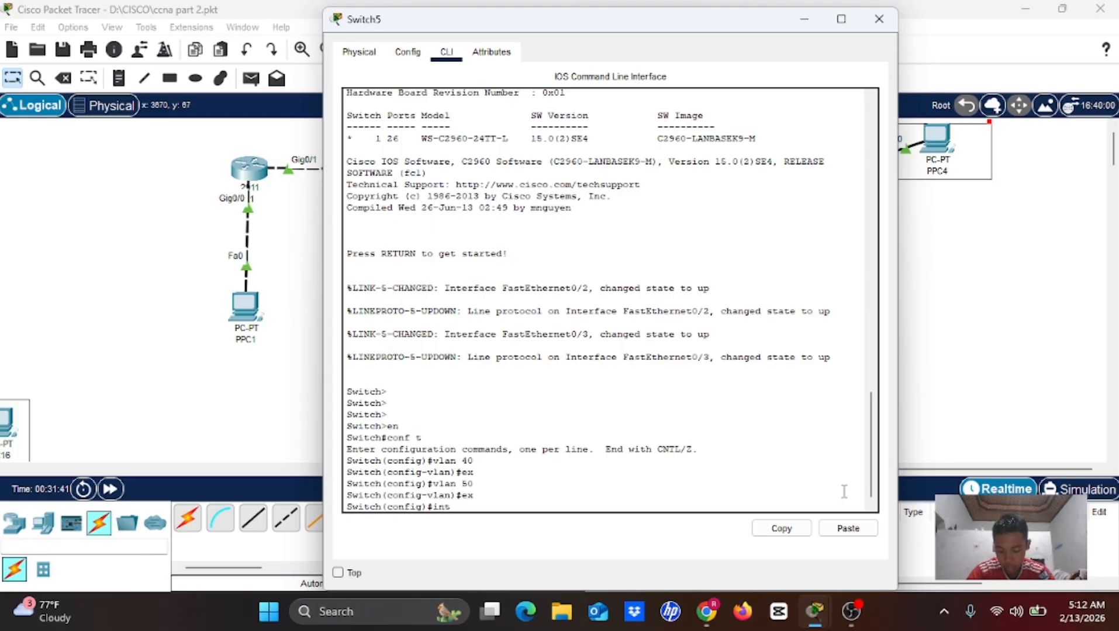
type(" fa")
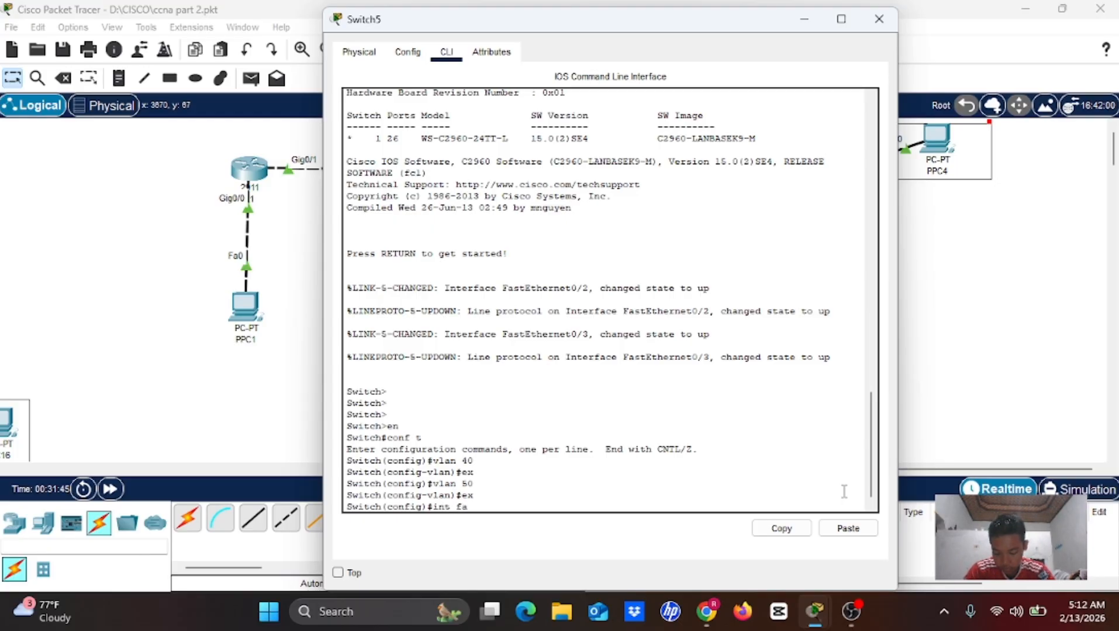
type("0/2")
key("Return")
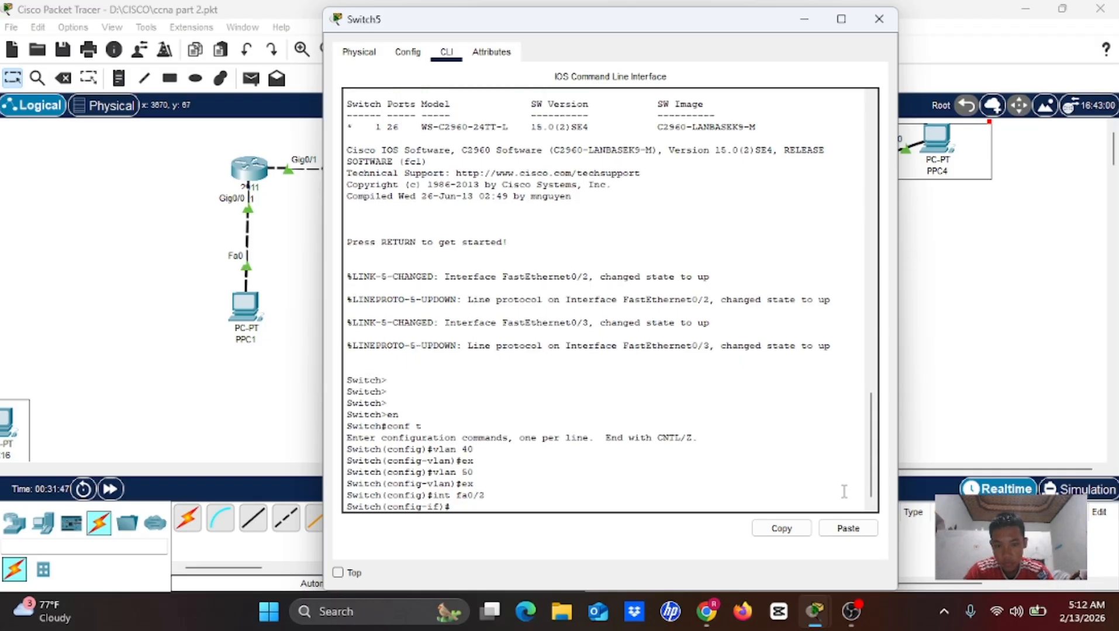
type("sw")
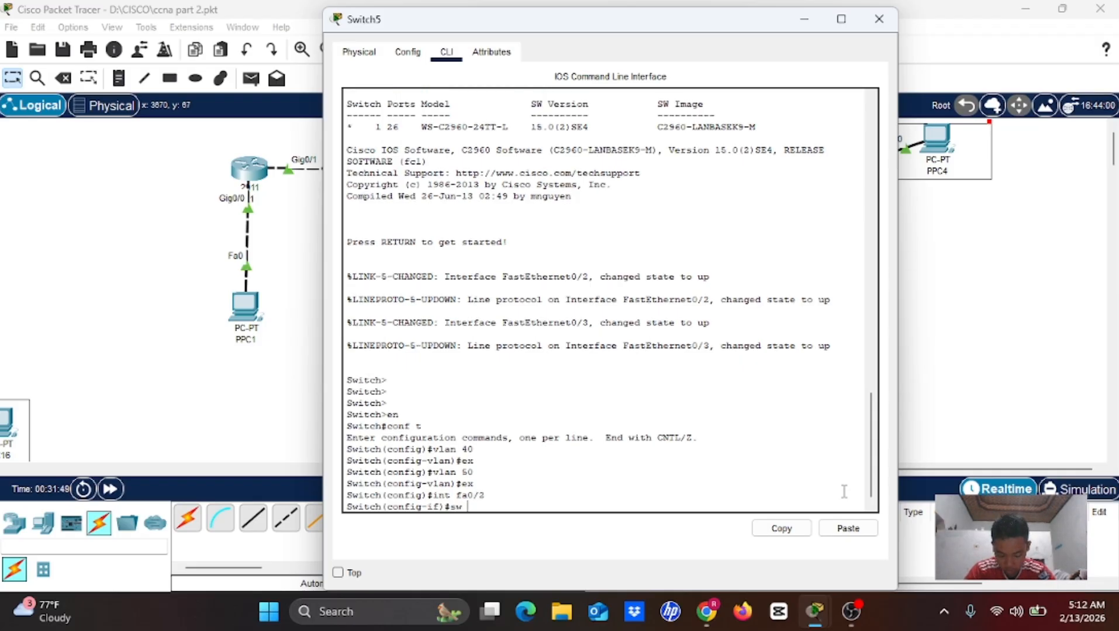
type(" m")
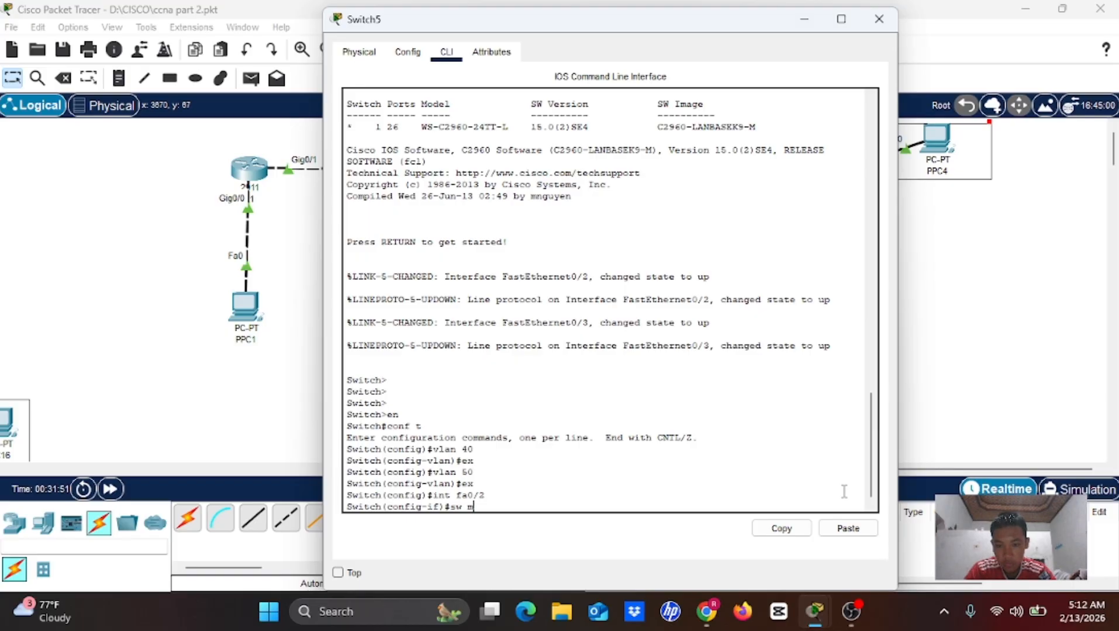
type("o ac")
key("Return")
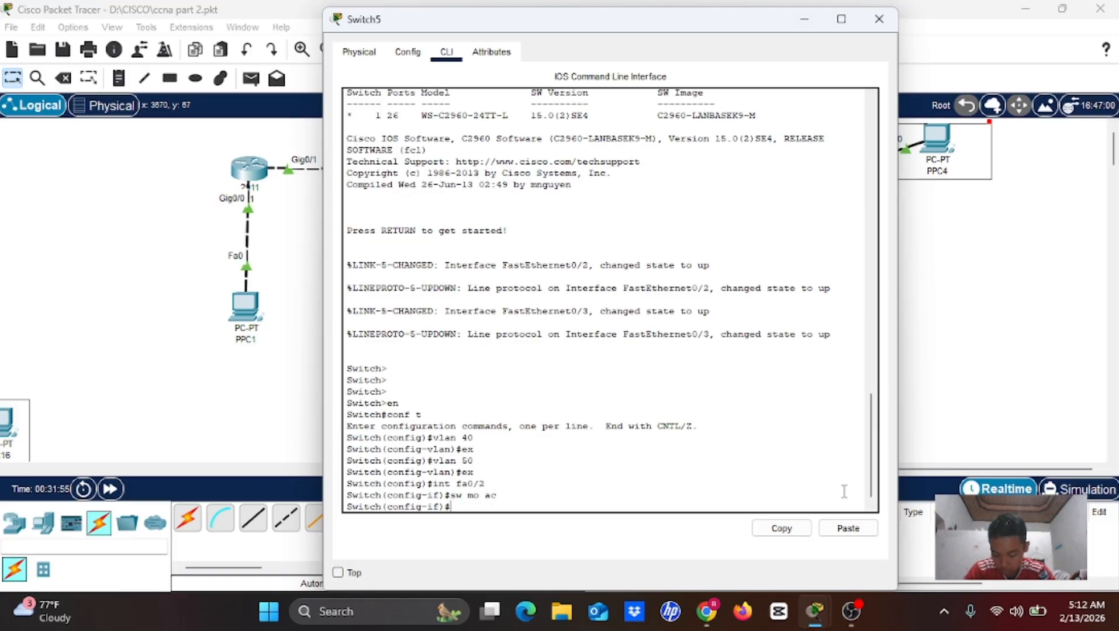
type("sw ac vl 40")
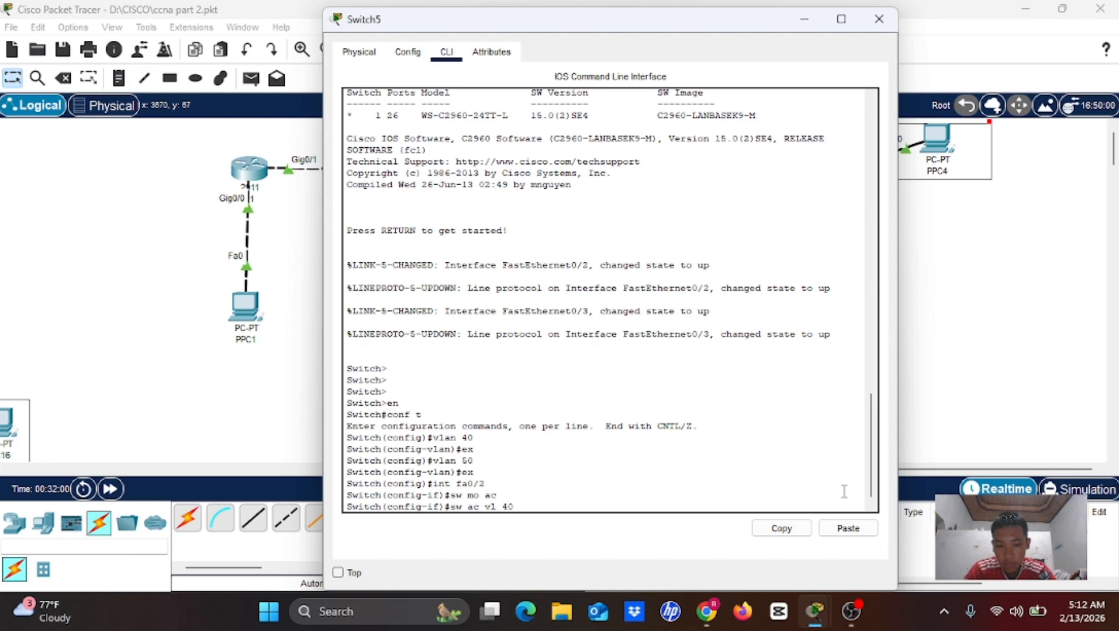
key("Return")
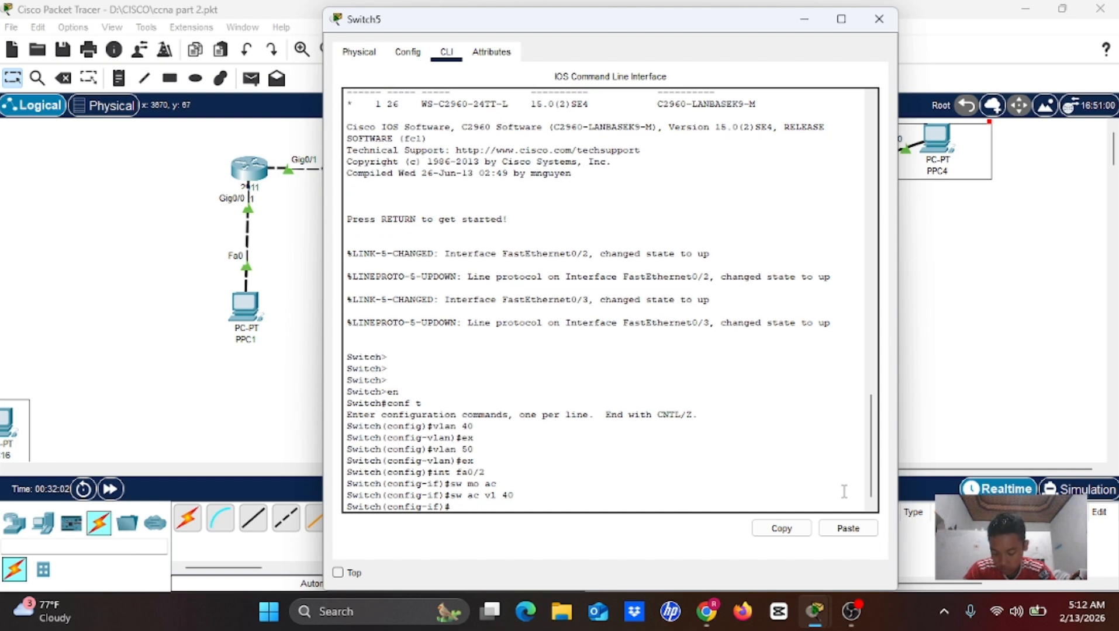
type("ex")
key("Return")
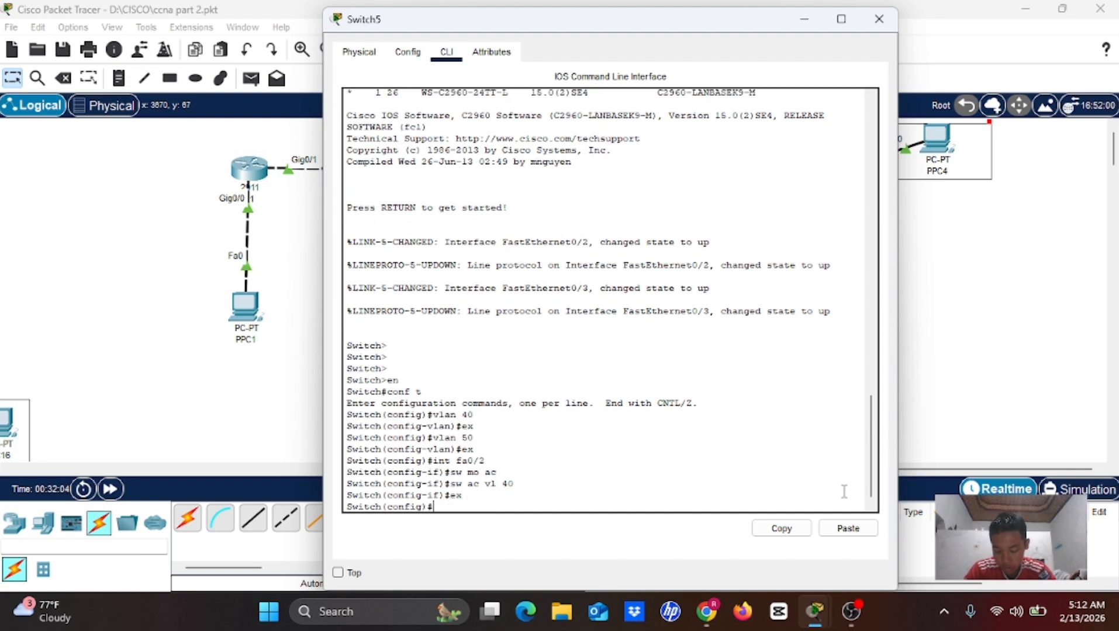
Step: Configure Switch5 interface fa0/3 as an access port in VLAN 50 and exit interface configuration
type("int")
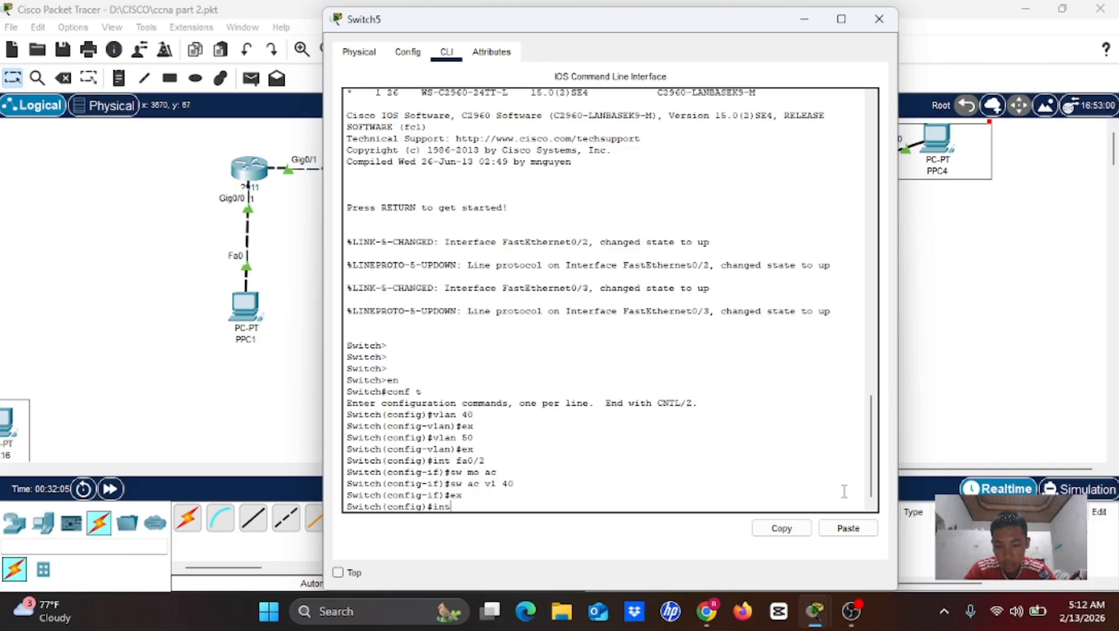
type(" fa0")
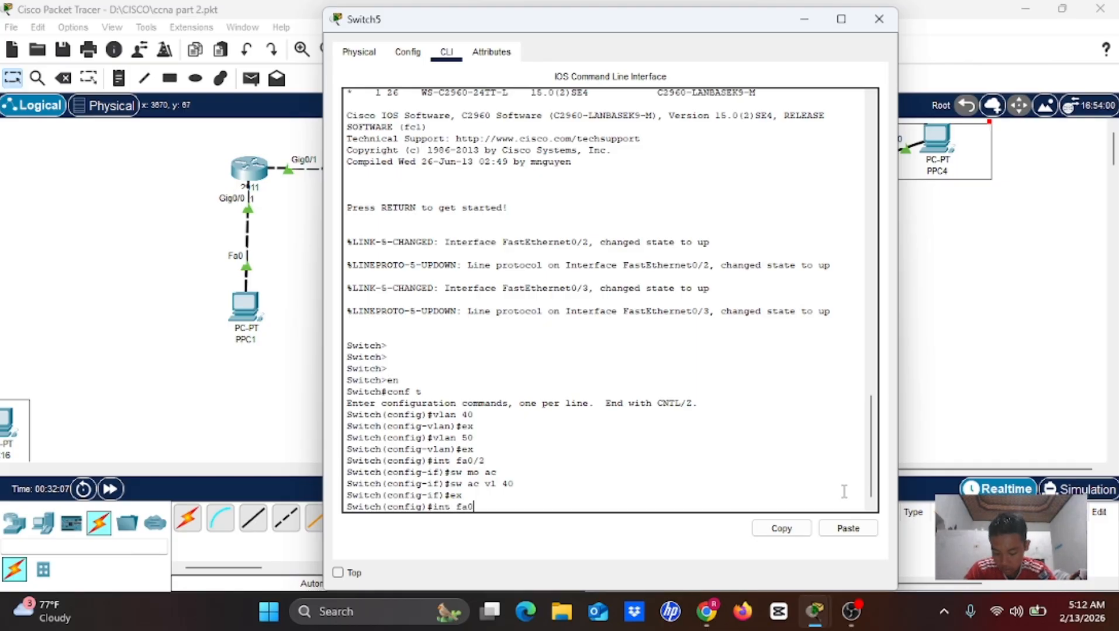
type("/3")
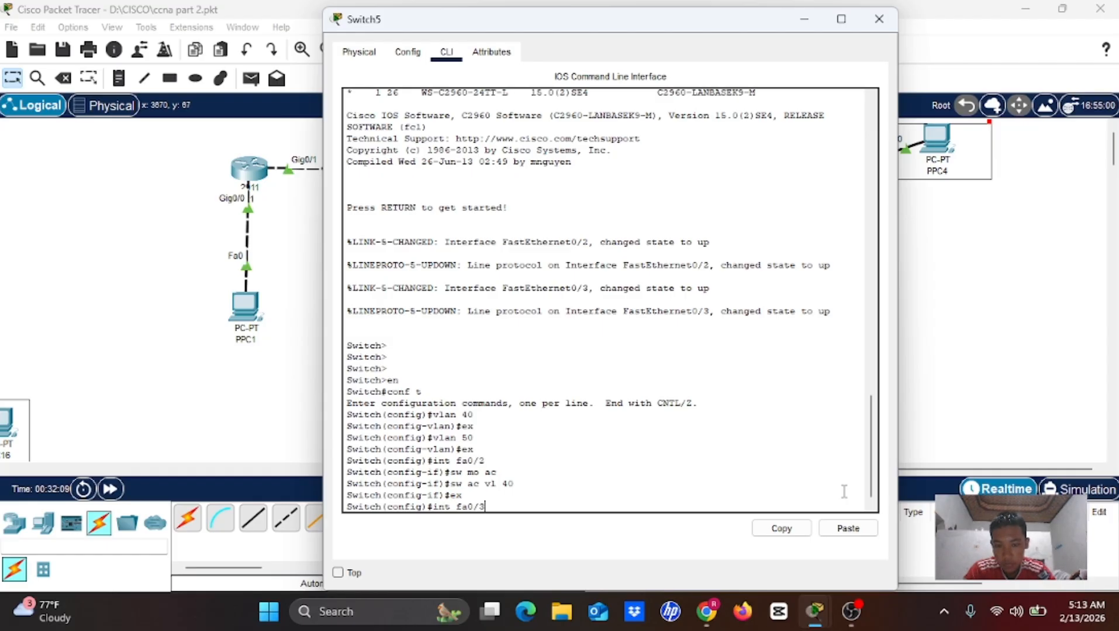
key("Return")
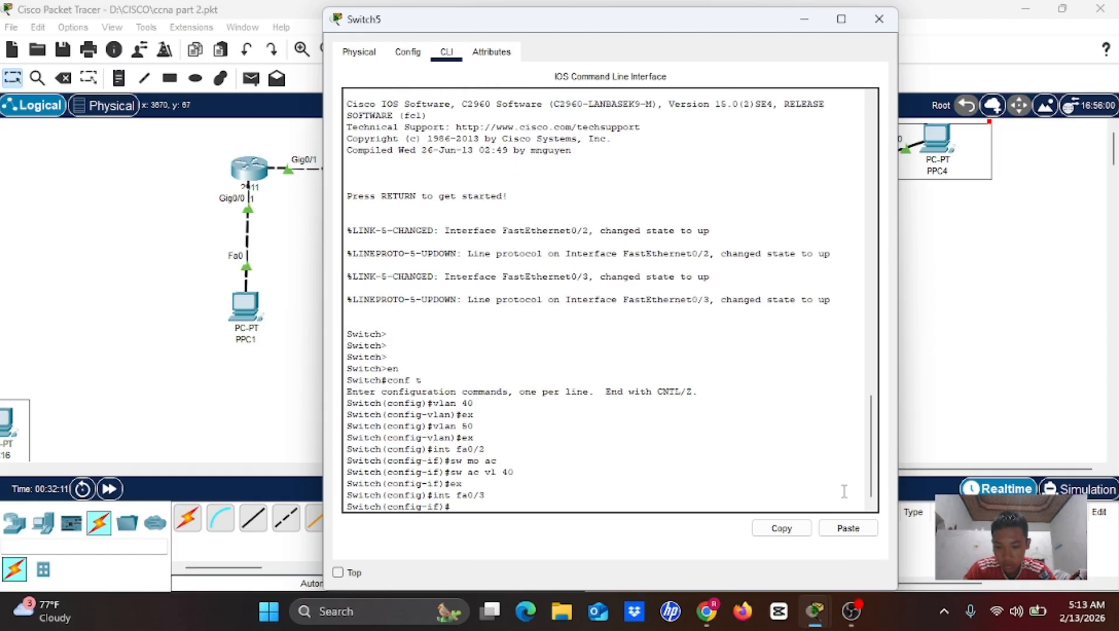
type("sw mo ac")
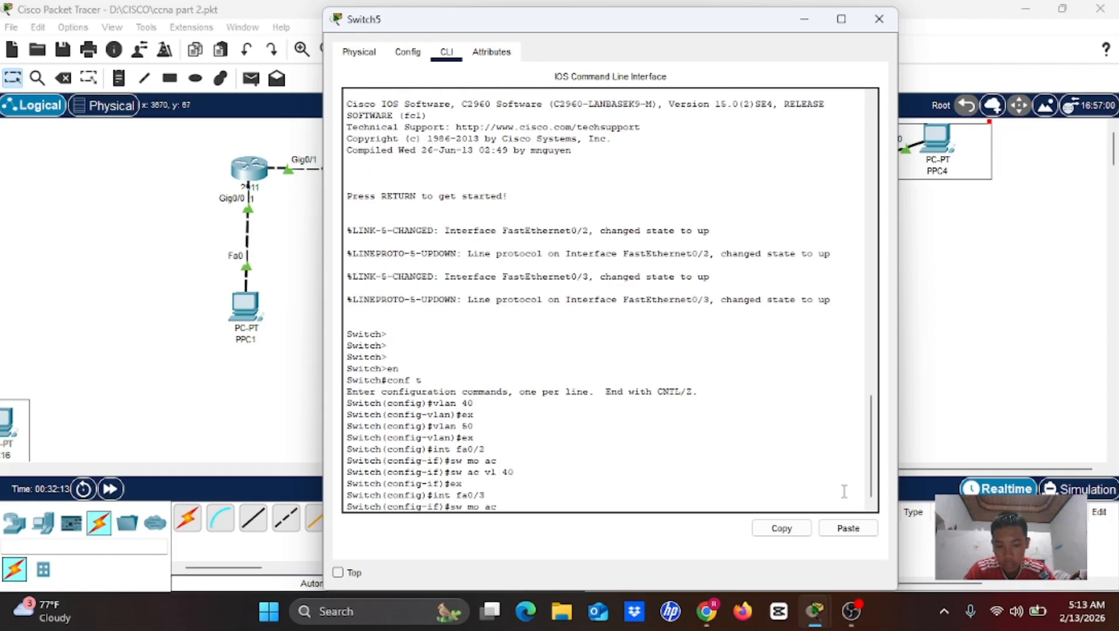
key("Return")
type("sw ")
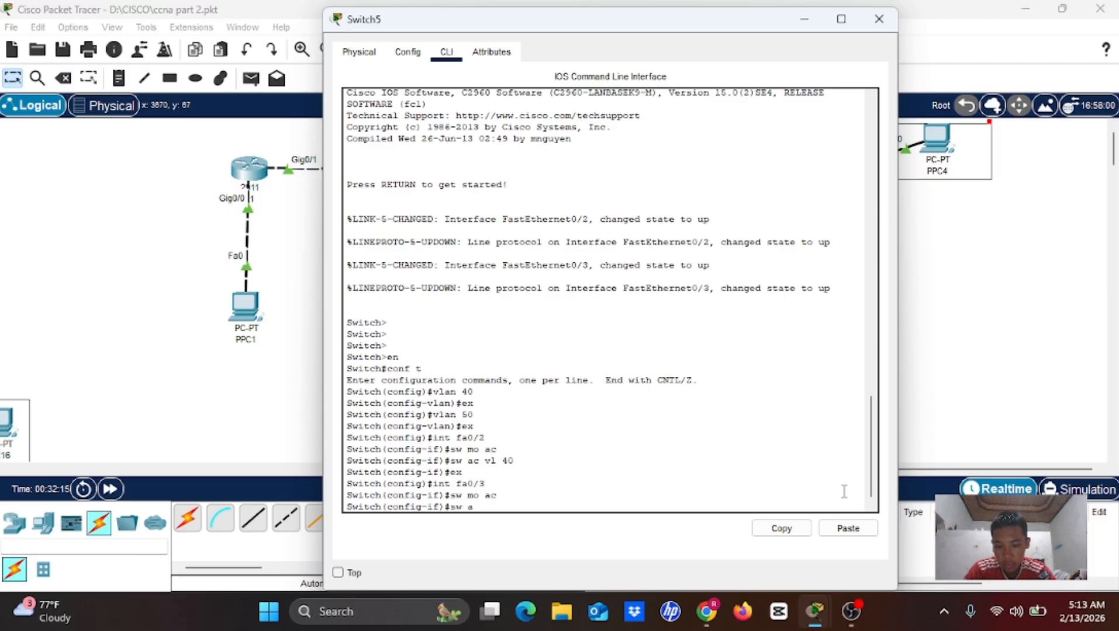
type("acv")
type(" vlan ")
type("5")
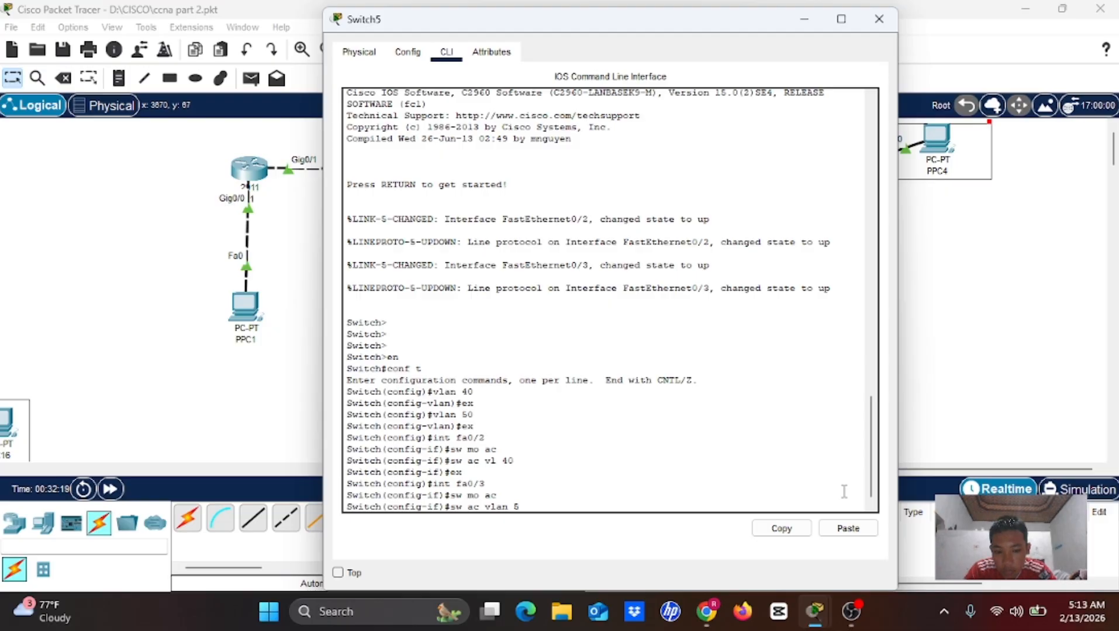
type("0")
key("Return")
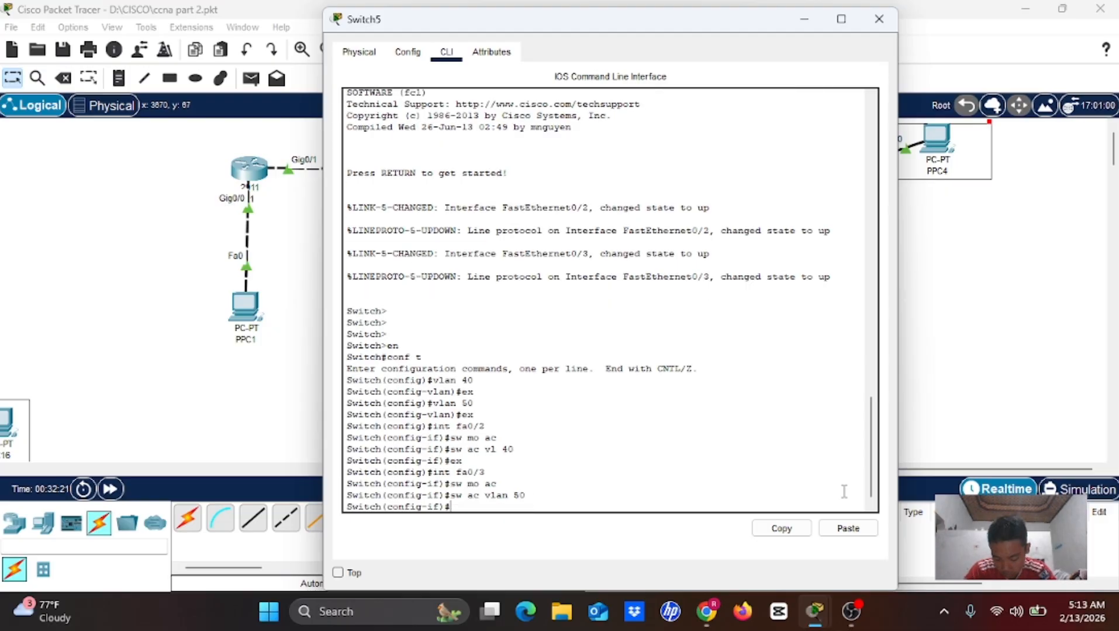
type("int")
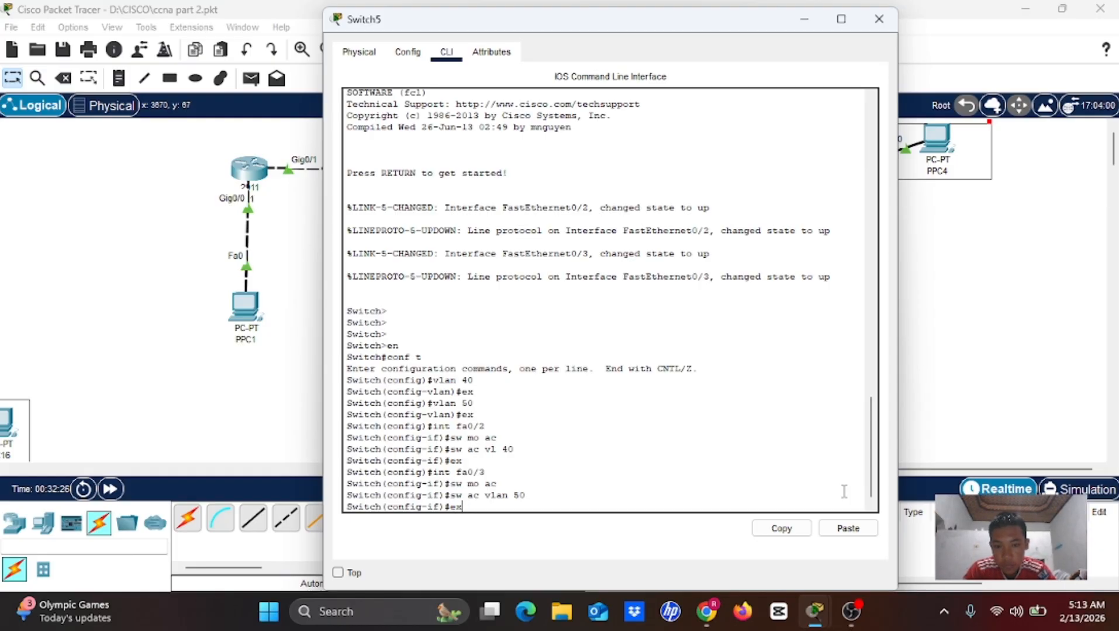
key("Return")
Step: Set Switch5 interface fa 0/1 to trunk mode, exit interface configuration and put the Switch5 window away
type("int")
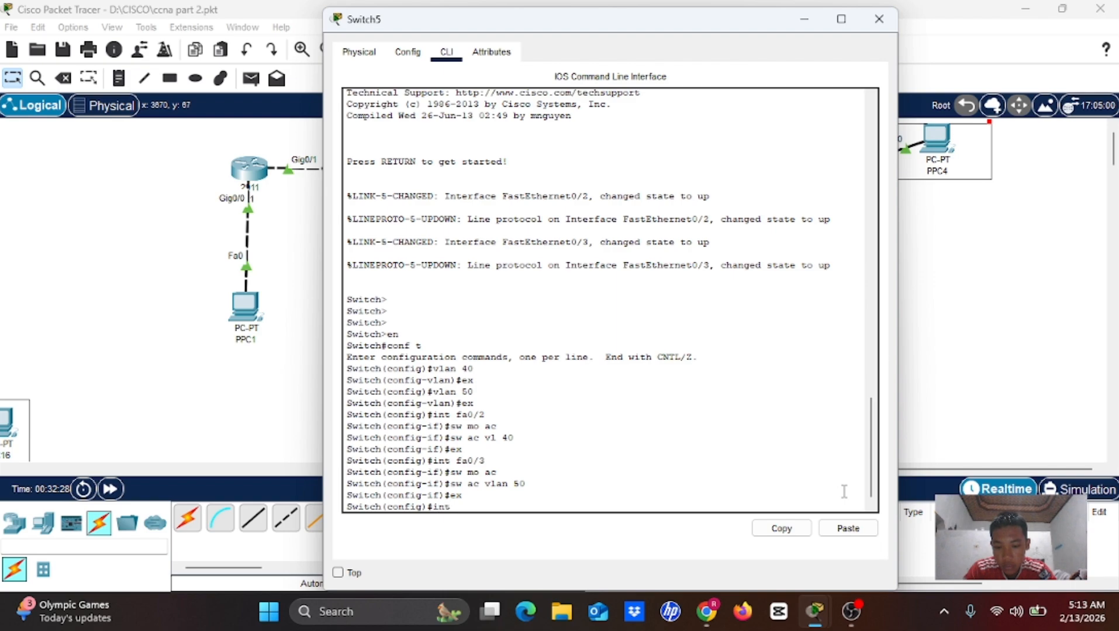
type(" fa ")
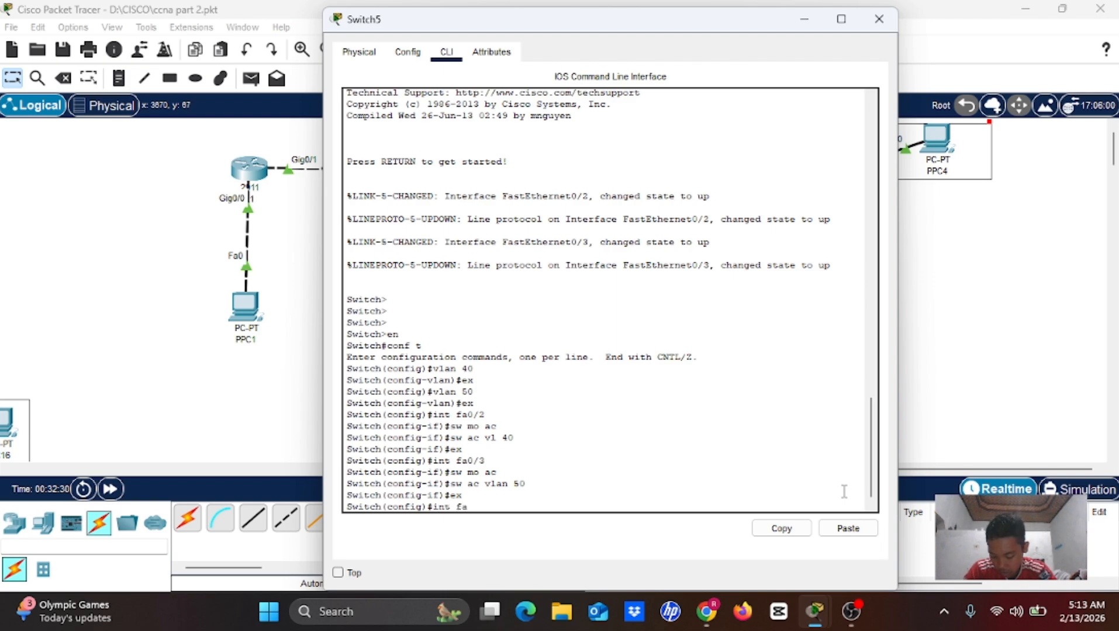
type("0/1")
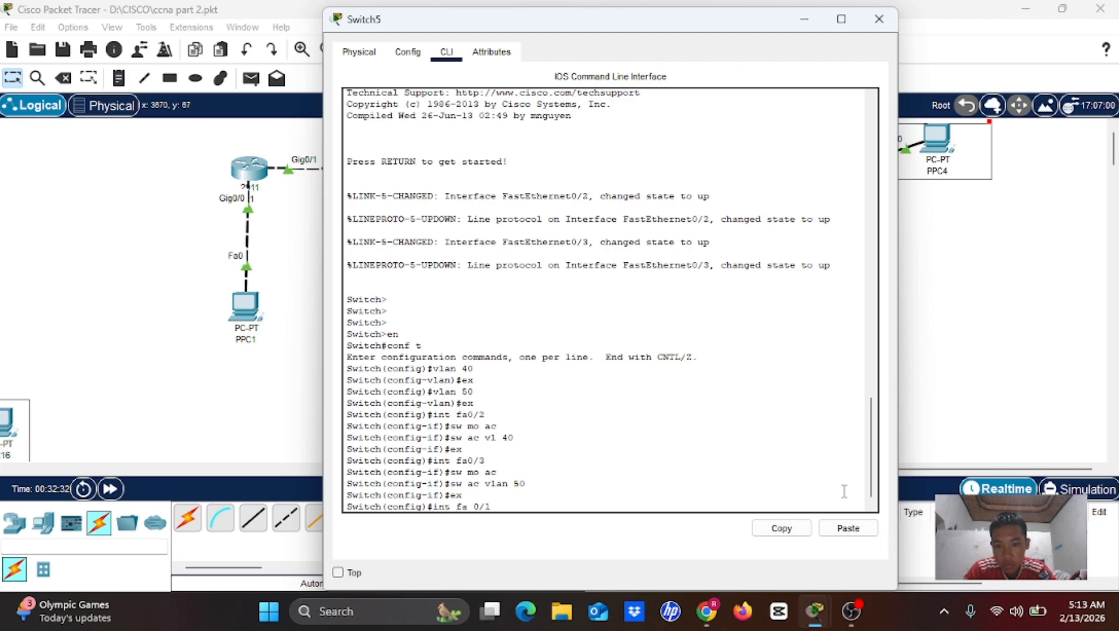
key("Return")
type("s")
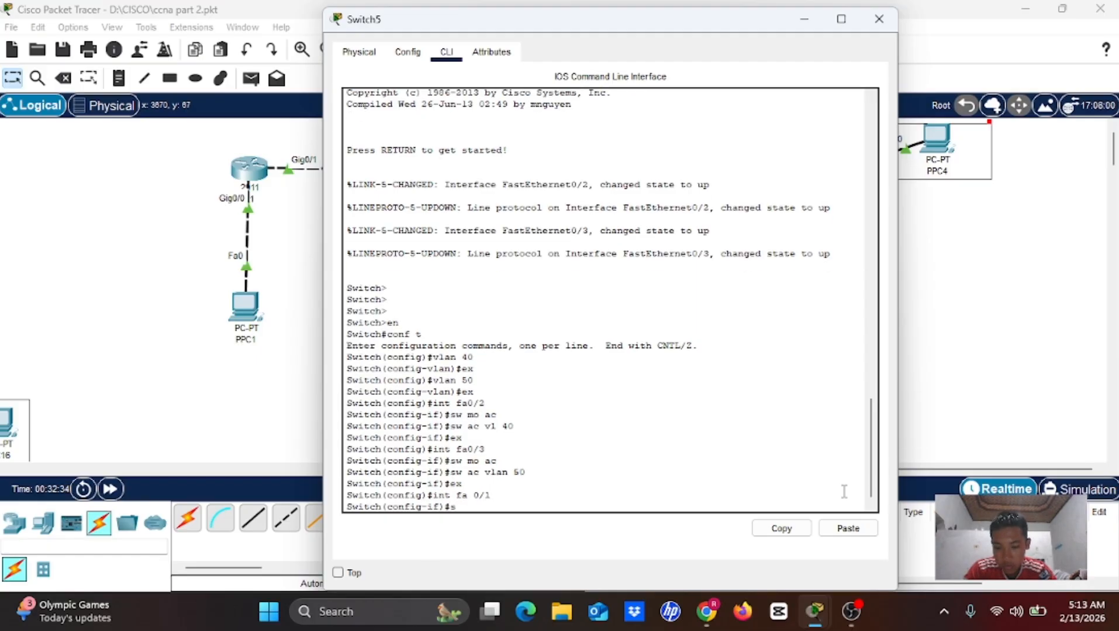
type("w mo tr")
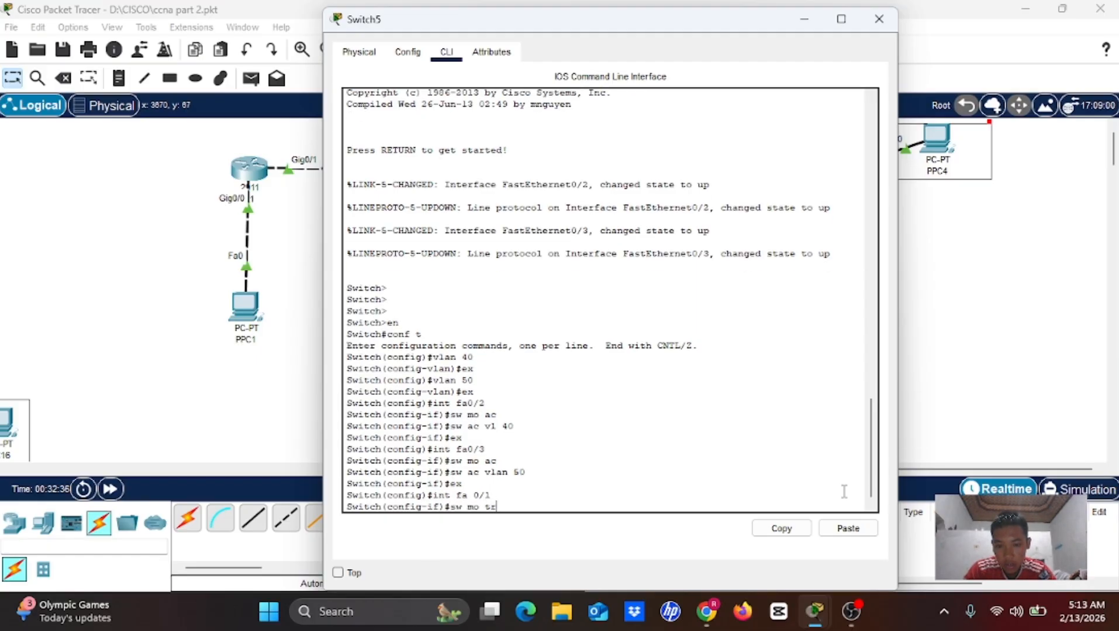
key("Return")
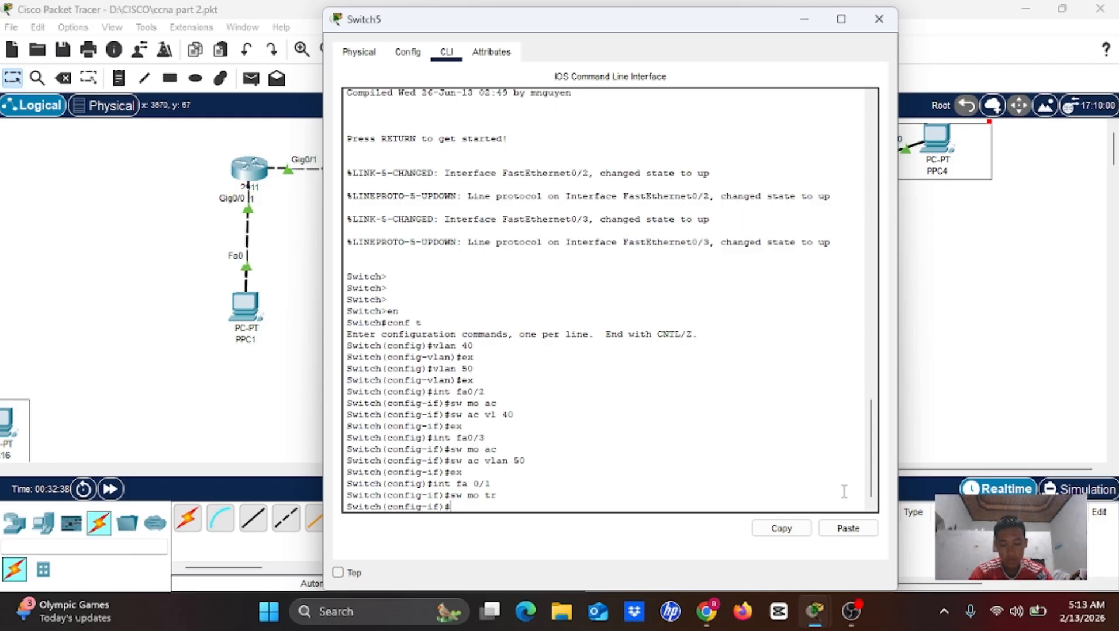
type("ex")
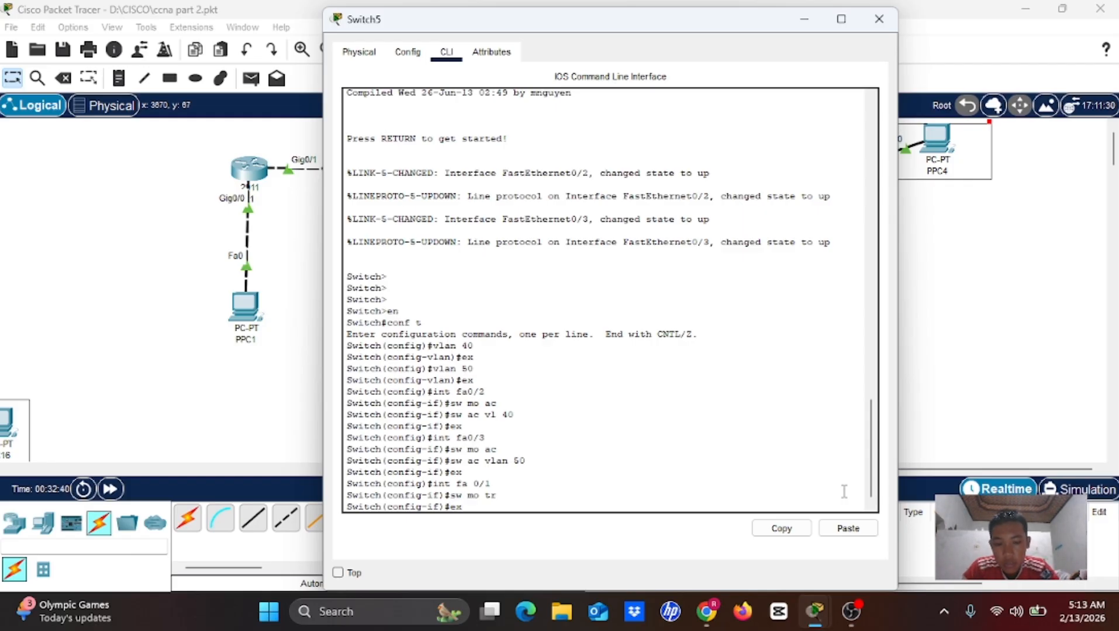
key("Return")
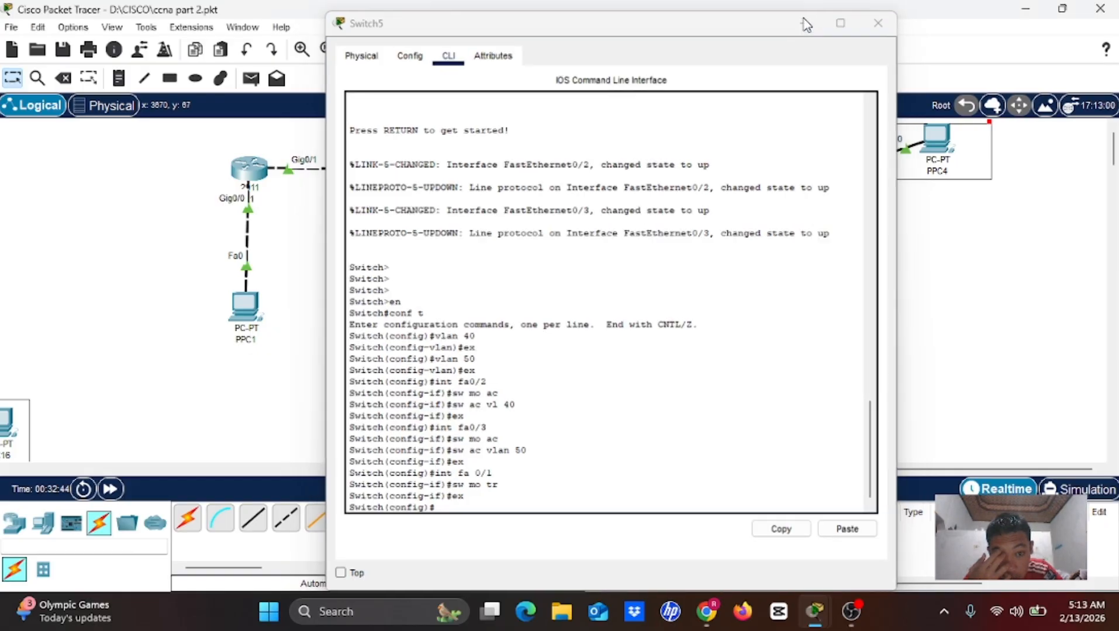
left_click(804, 19)
Step: Open R3's command line and assign interface gig0/2 the IP address 30.30.30.1 with mask 255.255.255.0
left_click(653, 177)
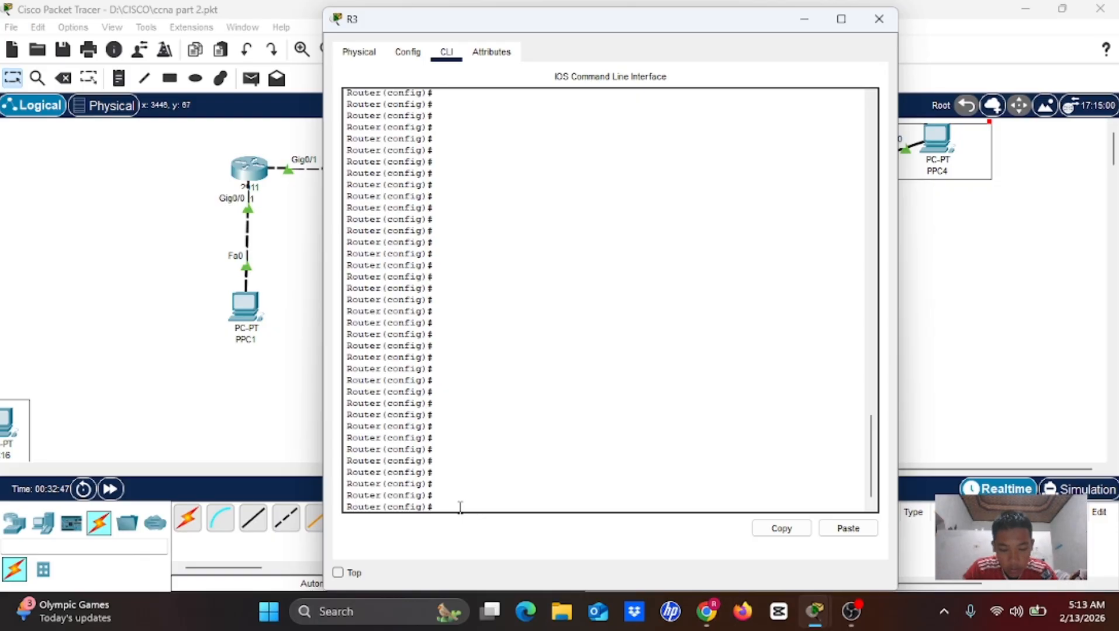
type("int")
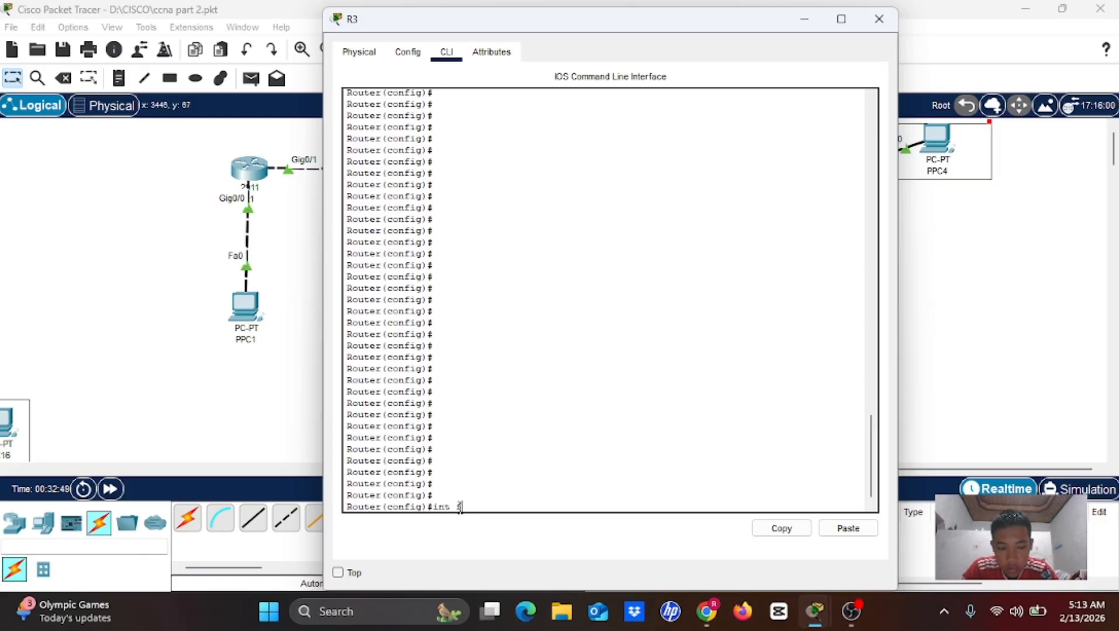
type(" gig")
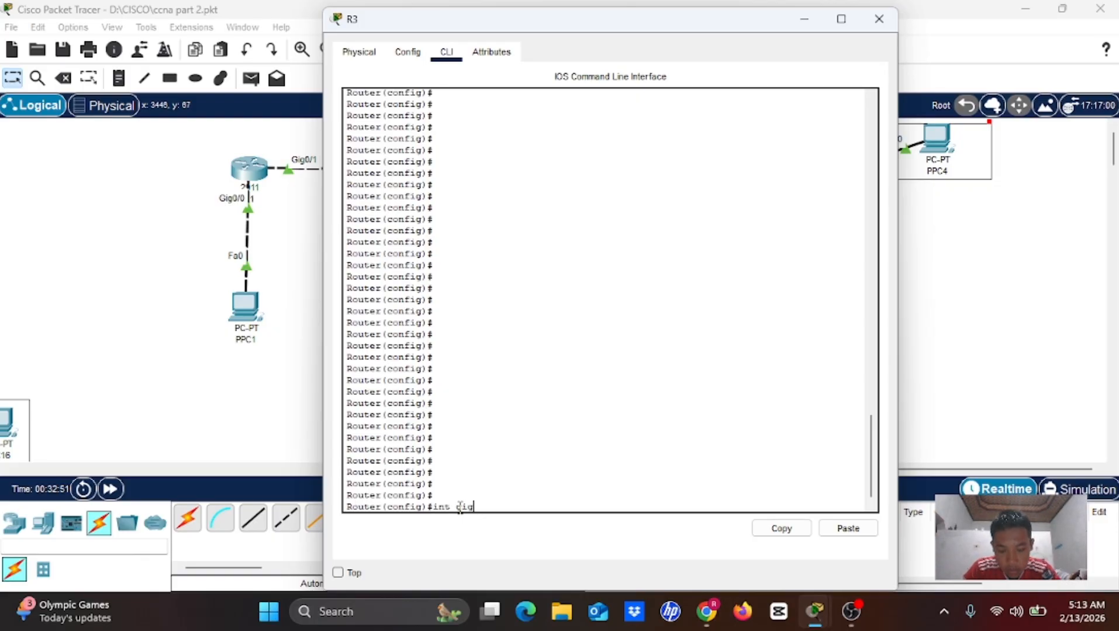
type("0/")
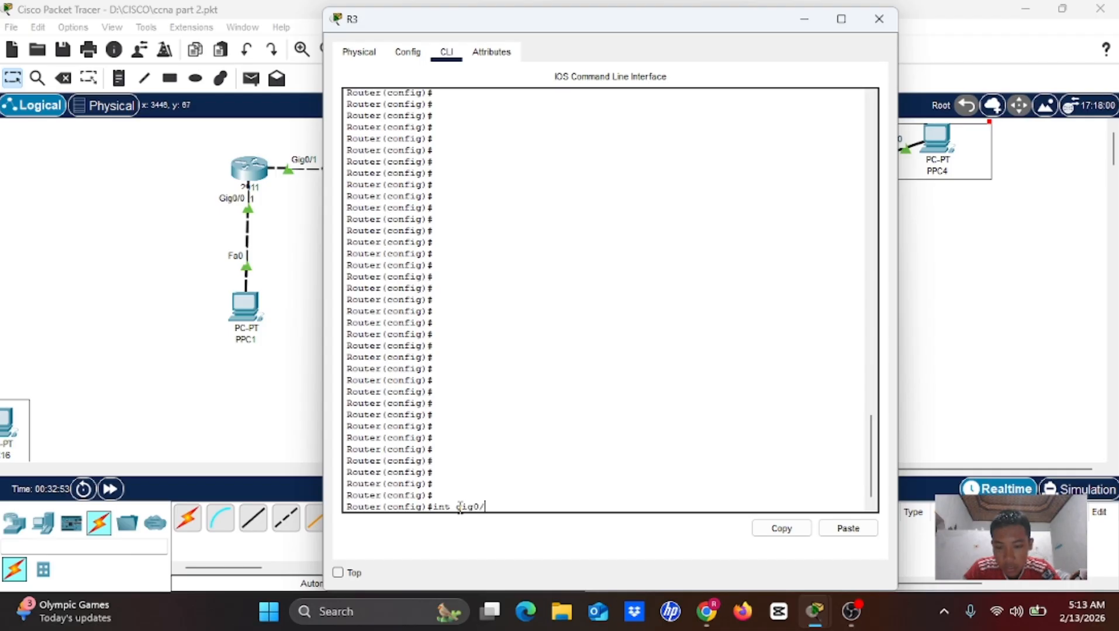
type("2")
key("Return")
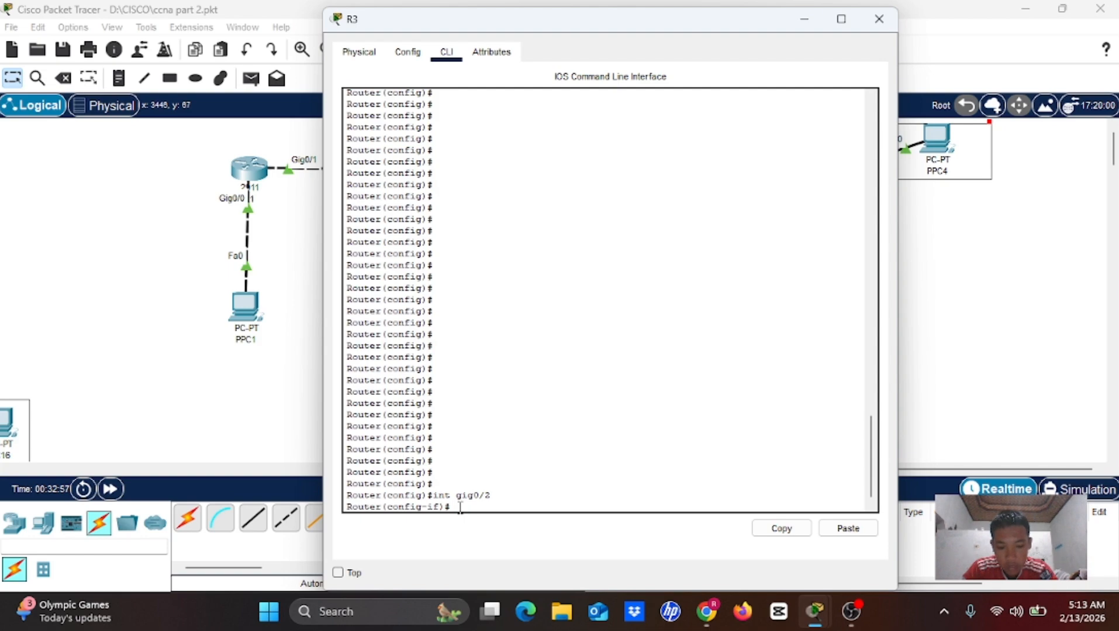
type("ip add 30.30.30.")
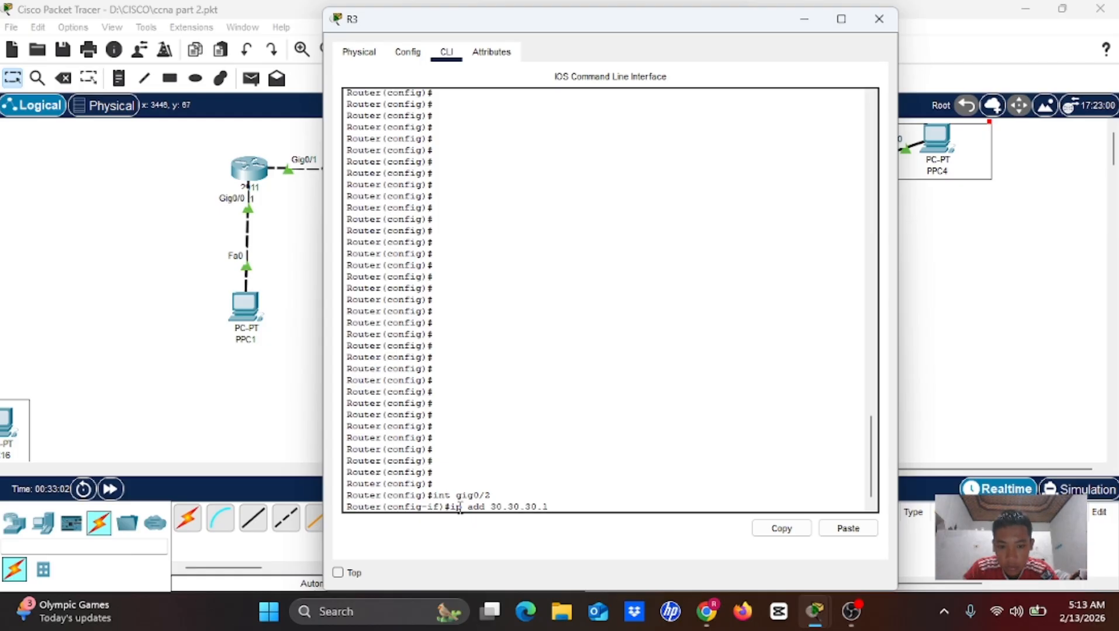
type("1 ")
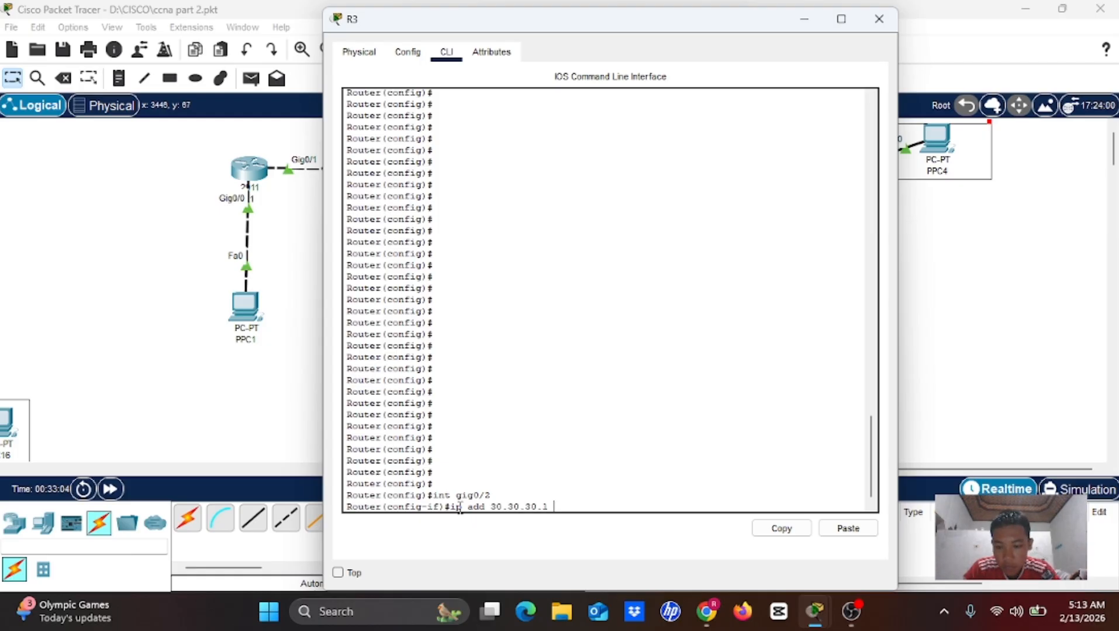
type("255.255.2")
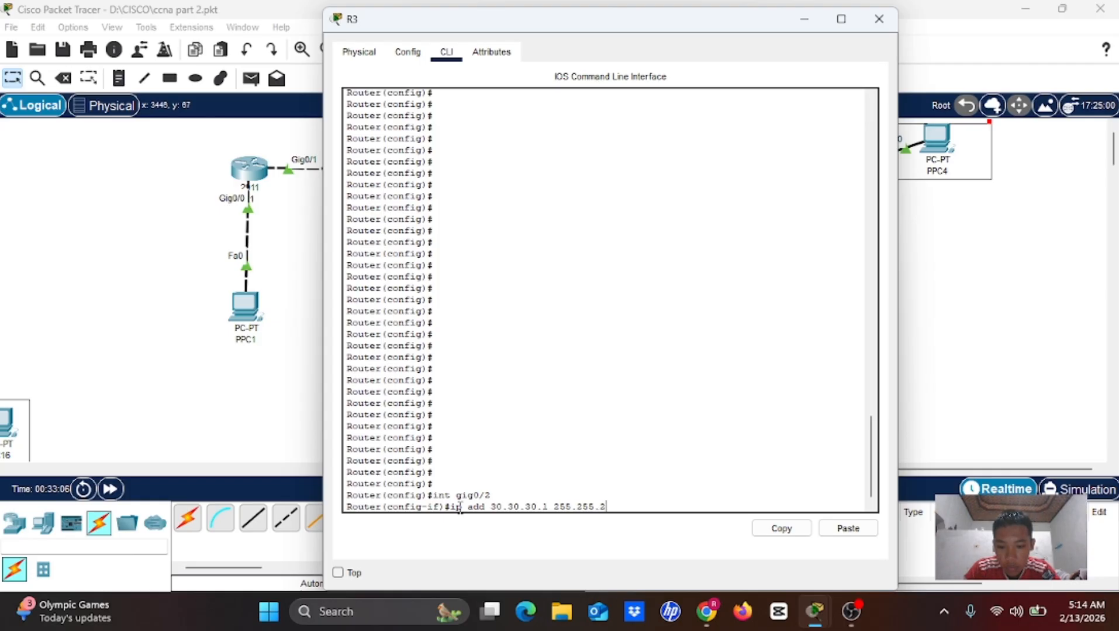
type("55.0")
key("Return")
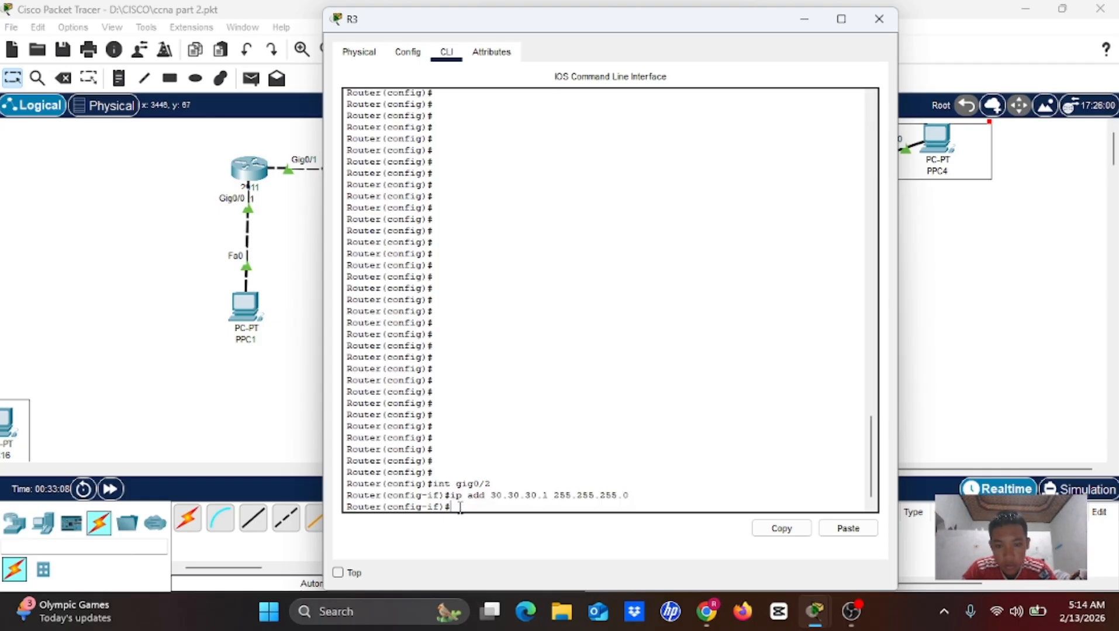
Step: Enable R3 interface gig0/2 with no shutdown and return to global configuration mode
type("no")
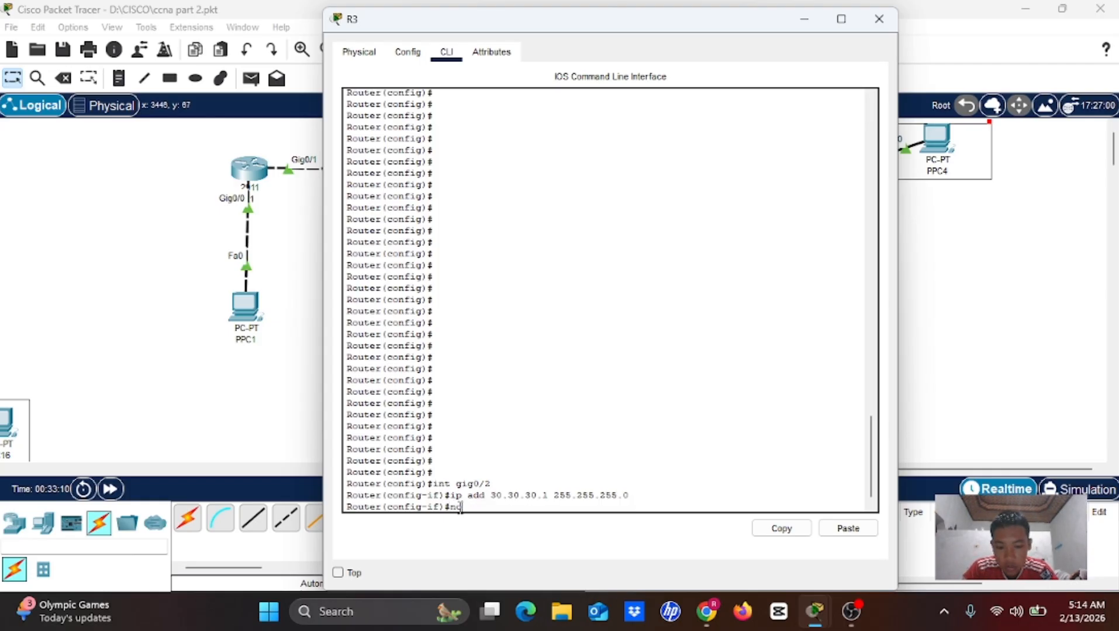
type(" sh")
key("Return")
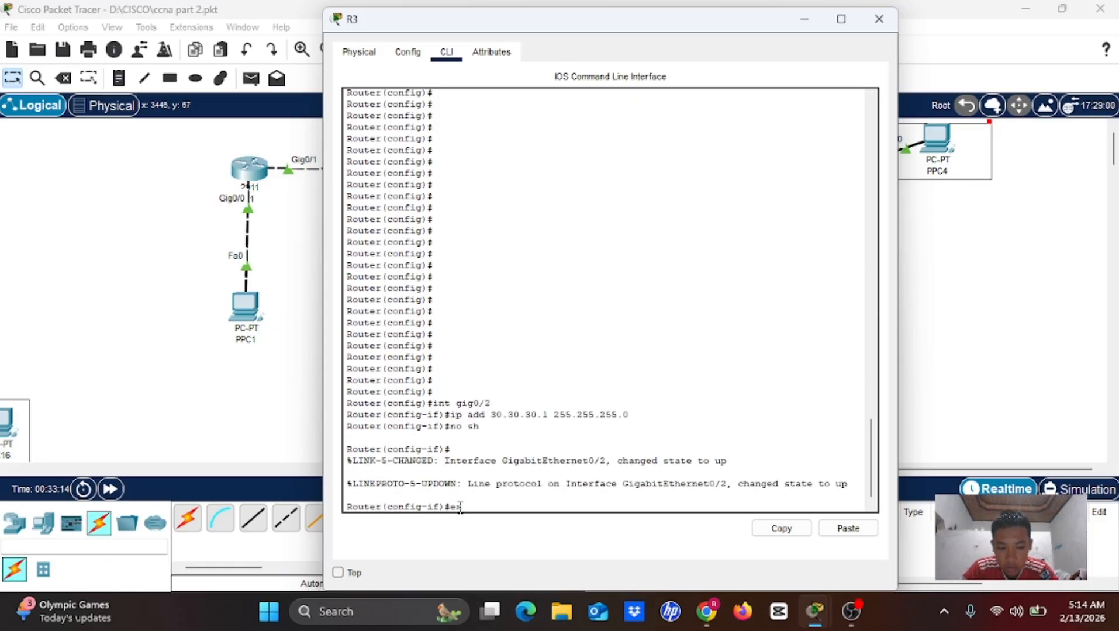
type("ex")
key("Return")
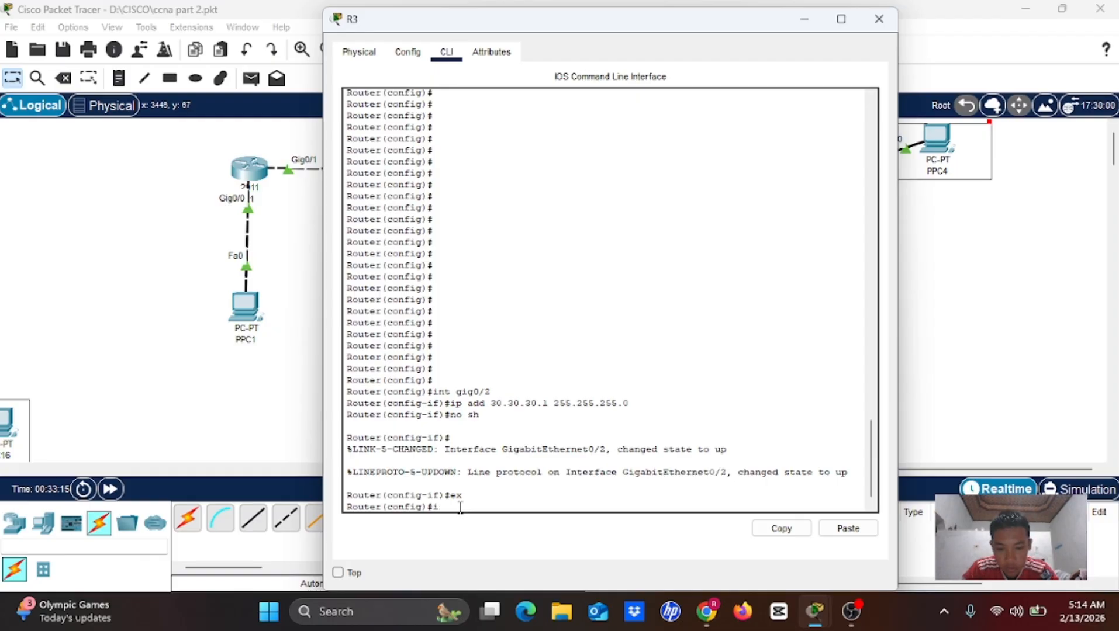
Step: Create subinterface gig0/2.40 on R3 and enter its configuration mode
type("nt")
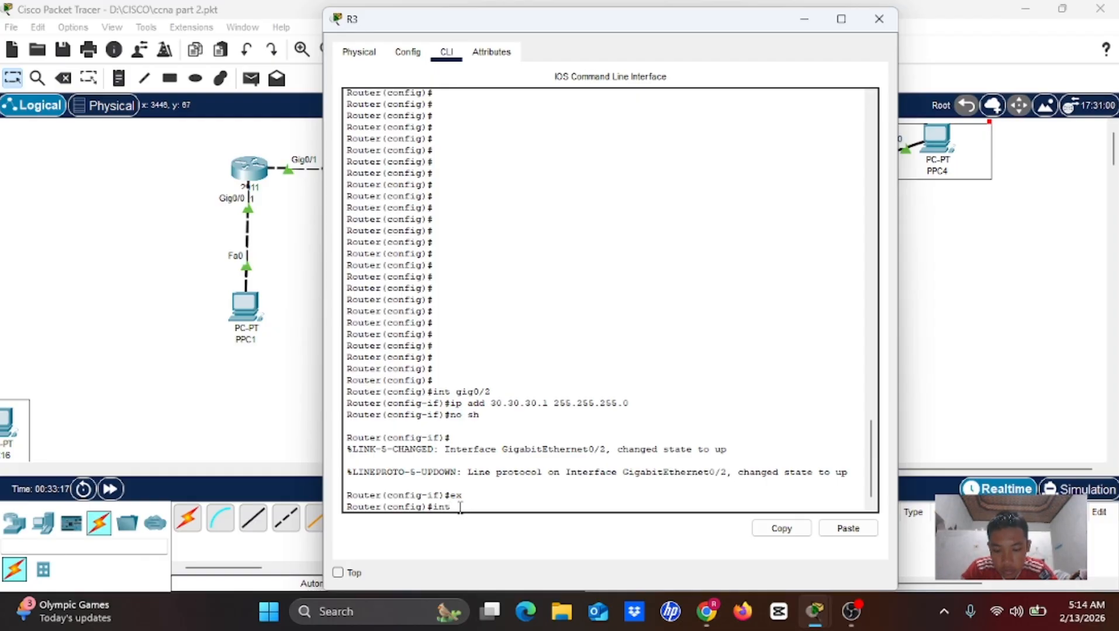
type(" gig0/")
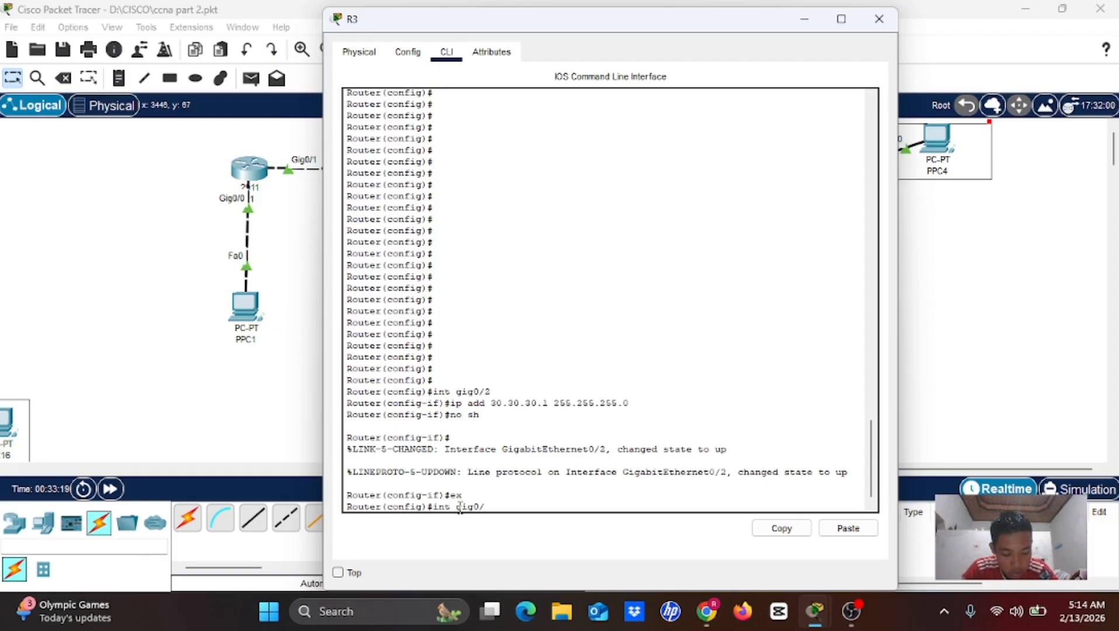
type("2")
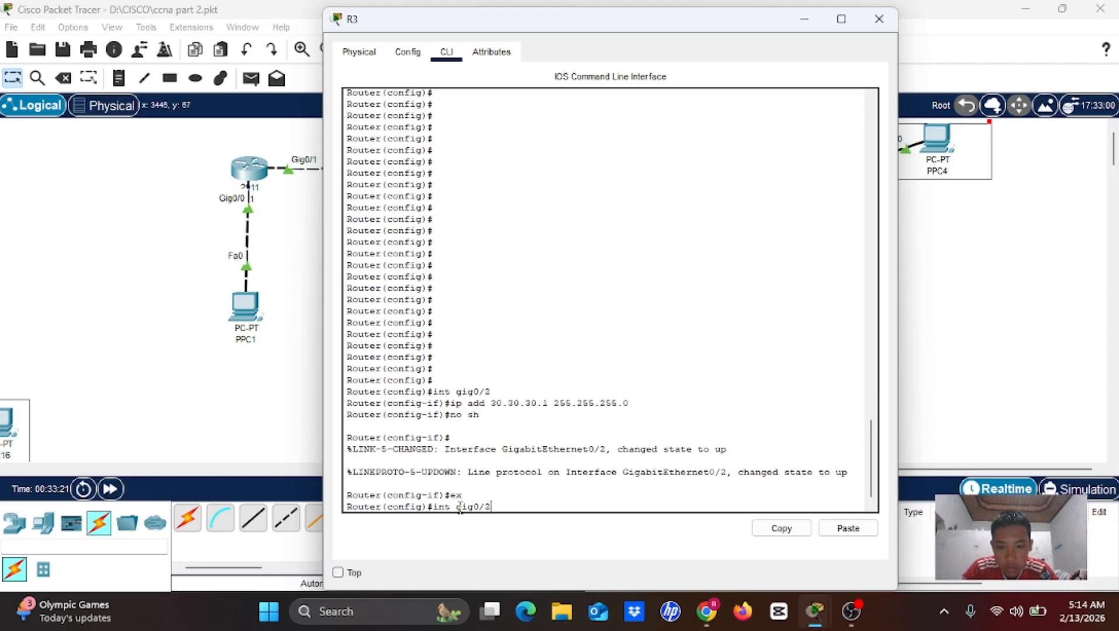
type(".40")
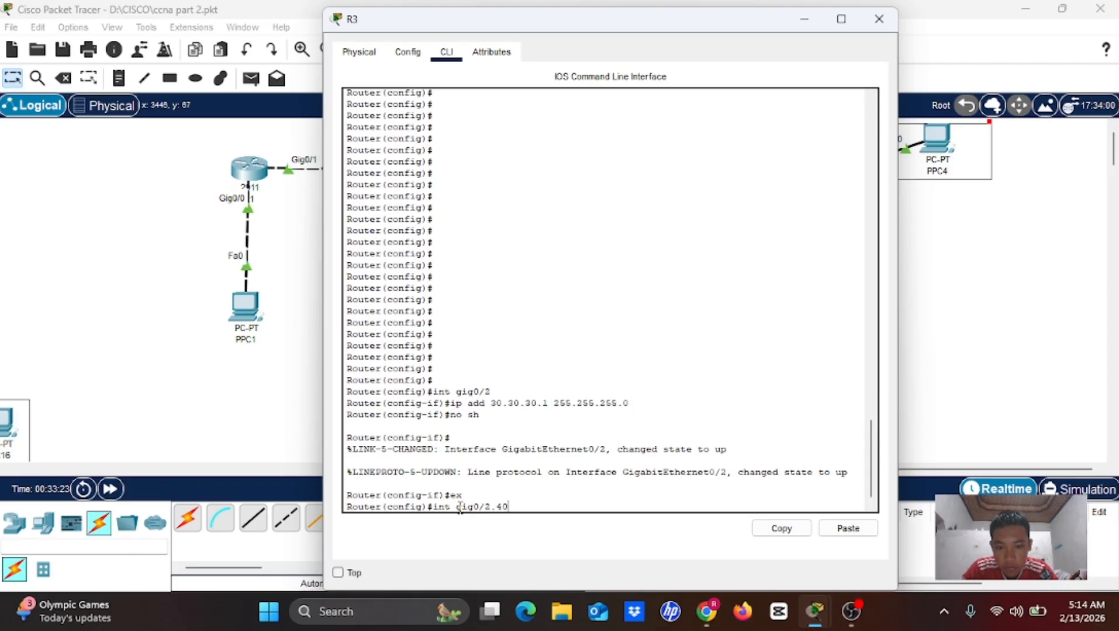
key("Return")
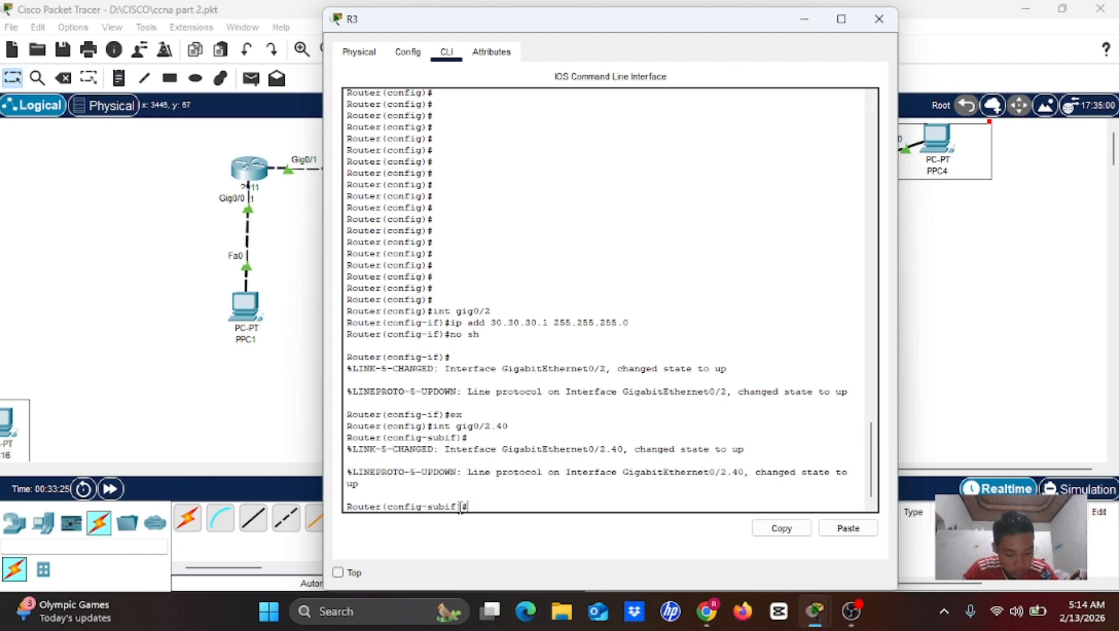
Step: Set dot1q encapsulation with VLAN ID 40 on R3 subinterface gig0/2.40
type("e")
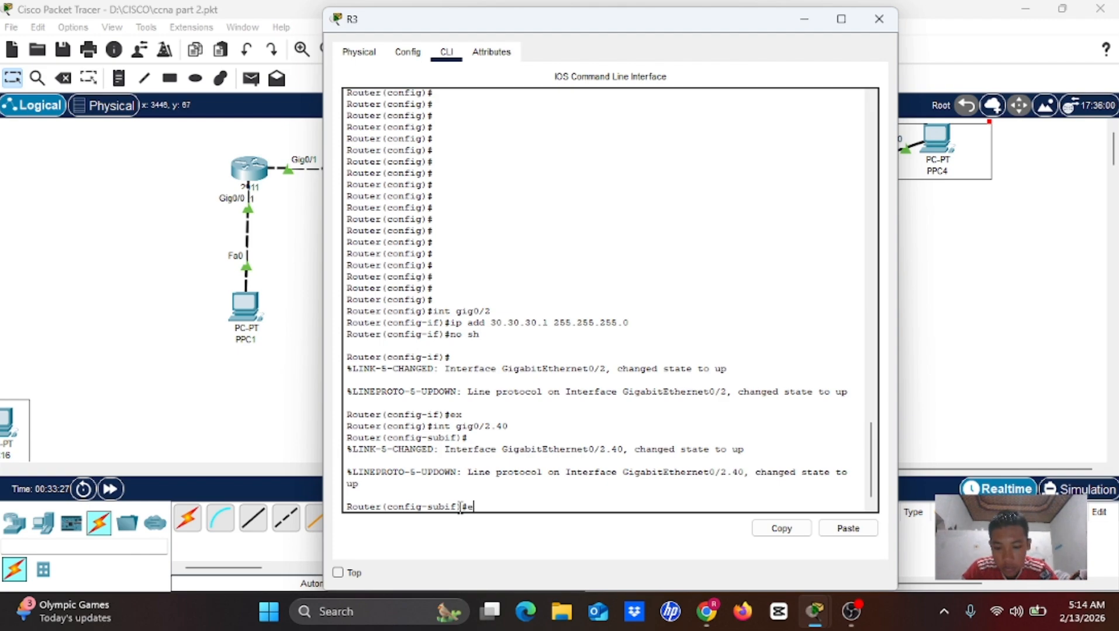
type("ncap")
key("BackSpace")
key("BackSpace")
key("BackSpace")
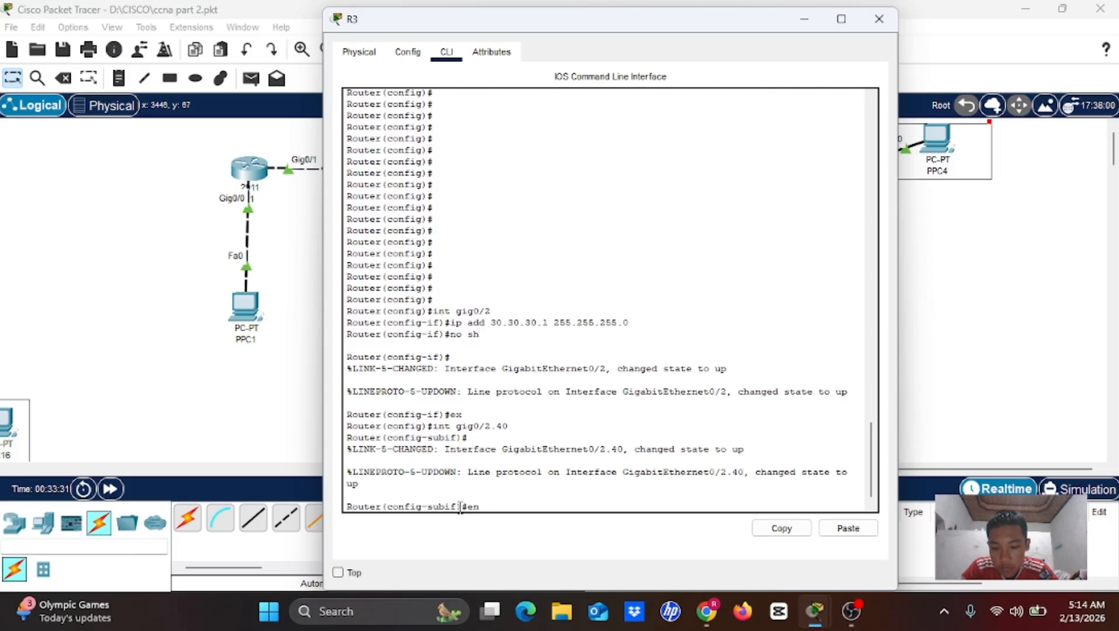
type("capsulat")
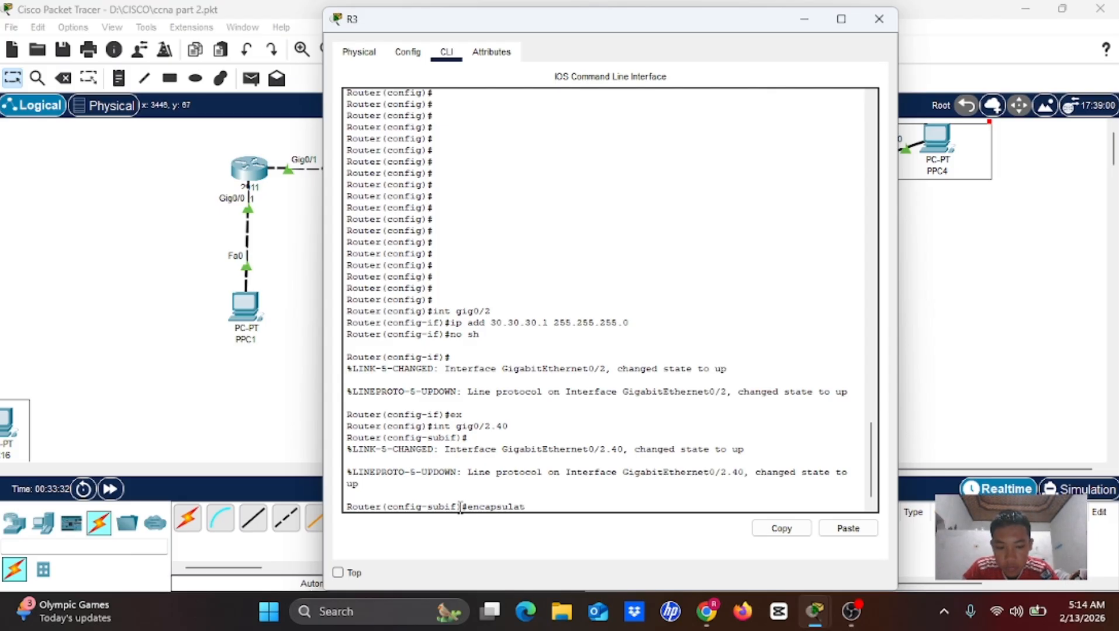
type("ion do")
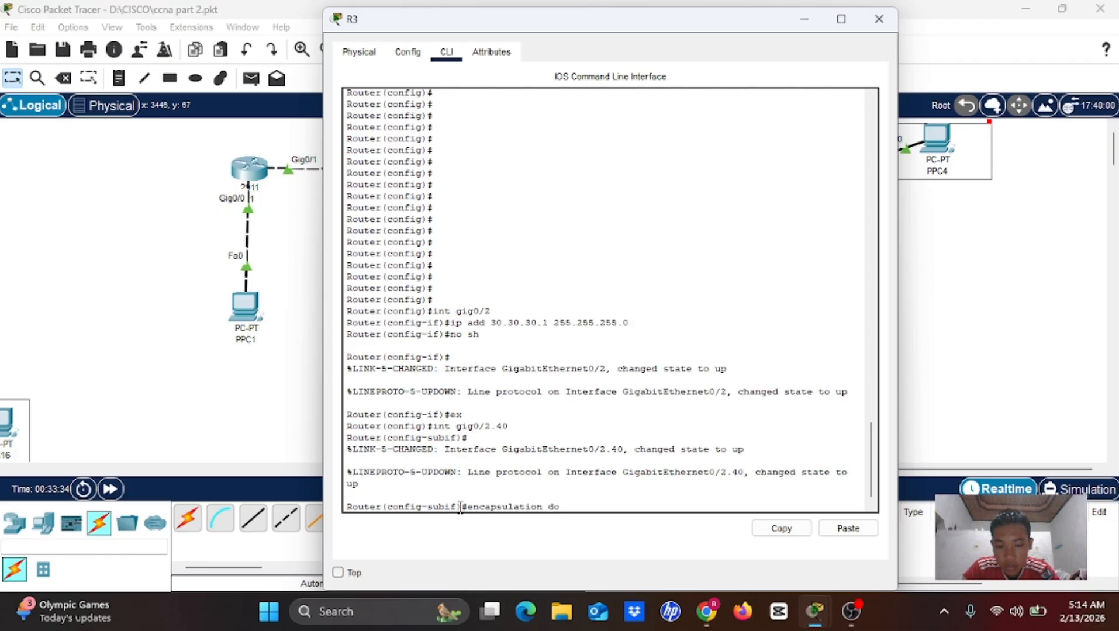
type("t1q")
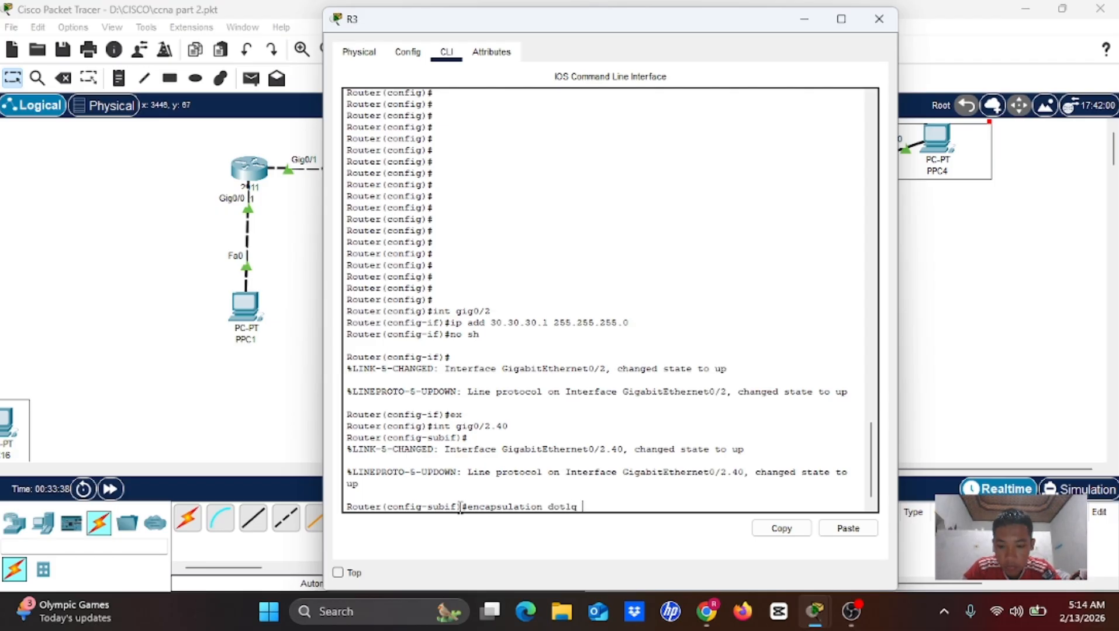
type(" 40")
key("Return")
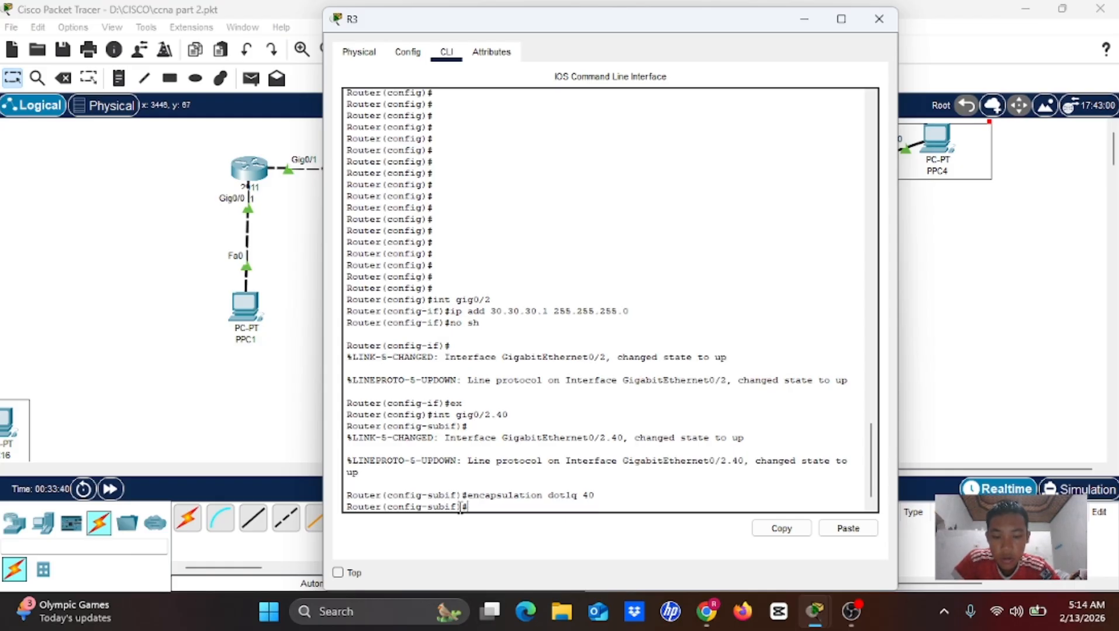
Step: Assign 192.168.40.1 with mask 255.255.255.0 to R3 subinterface gig0/2.40 and exit to global configuration mode
type("ip add")
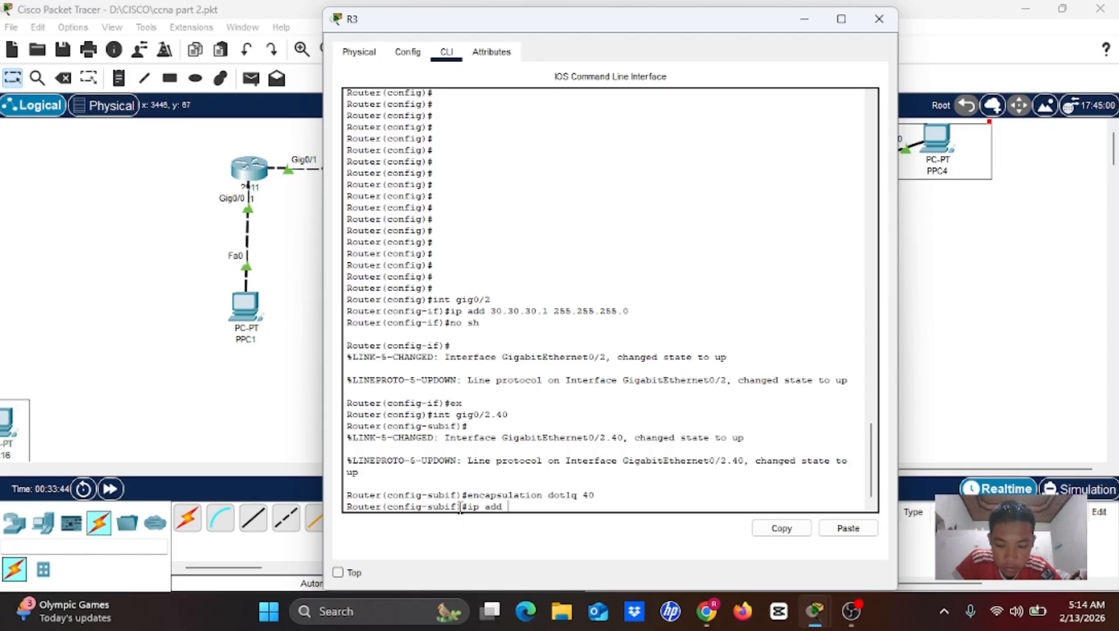
type(" 192.168.")
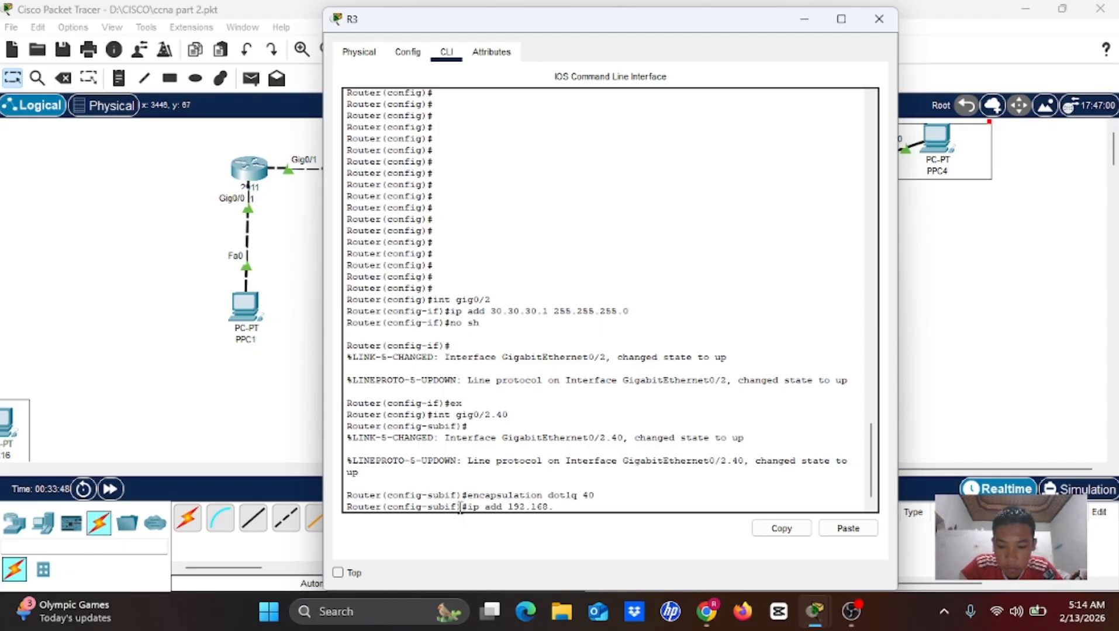
type("40.1")
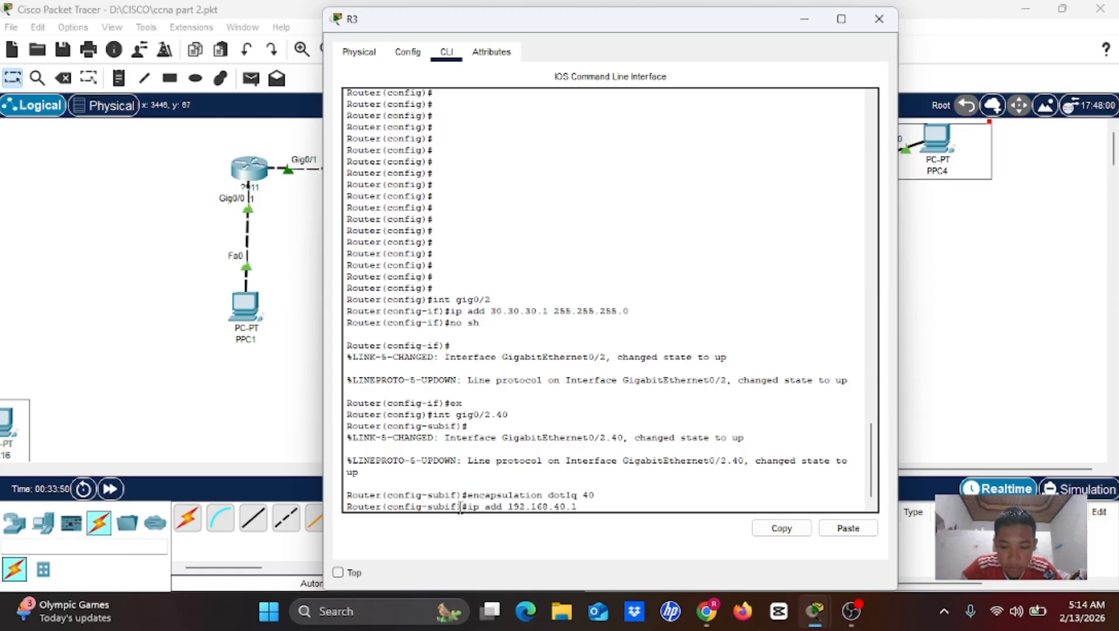
type(" 255 255")
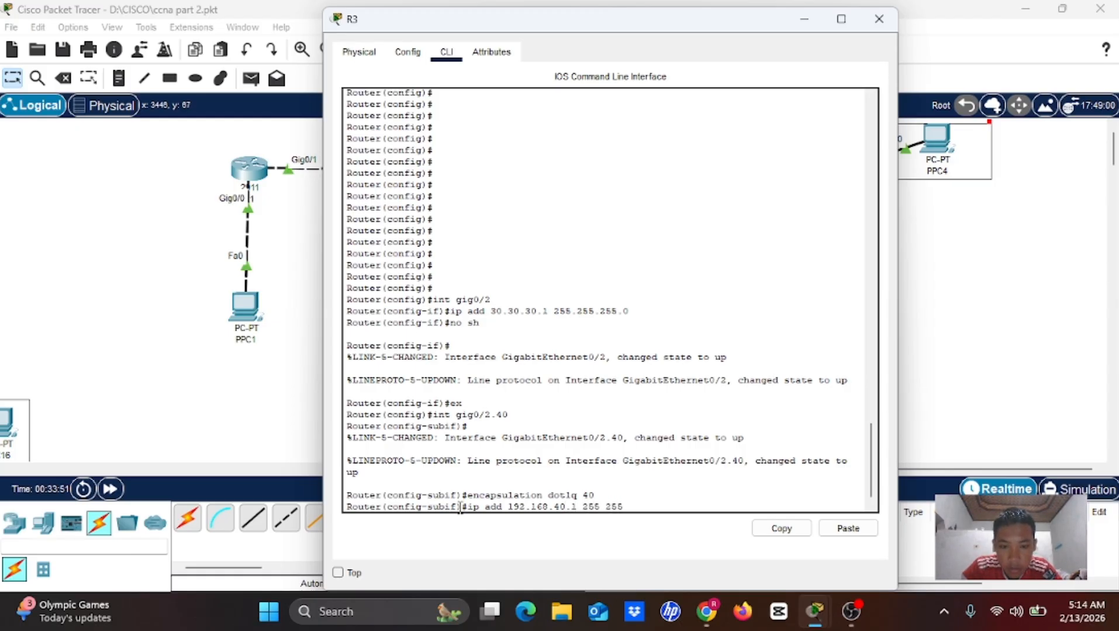
key("BackSpace")
key("BackSpace")
key("BackSpace")
key("BackSpace")
type(".")
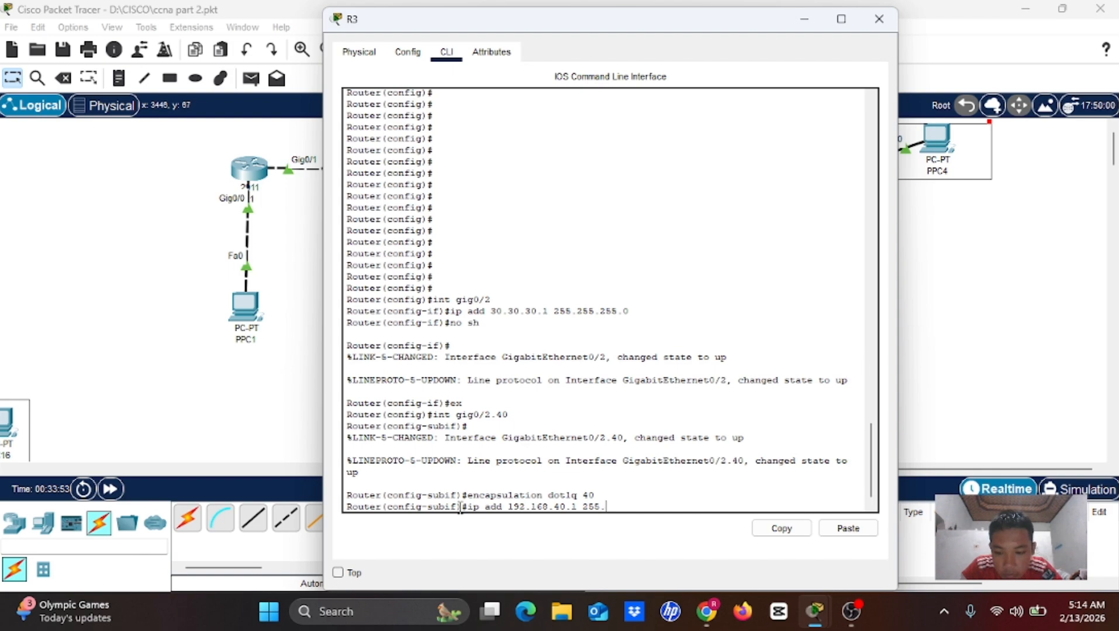
type("255.255.")
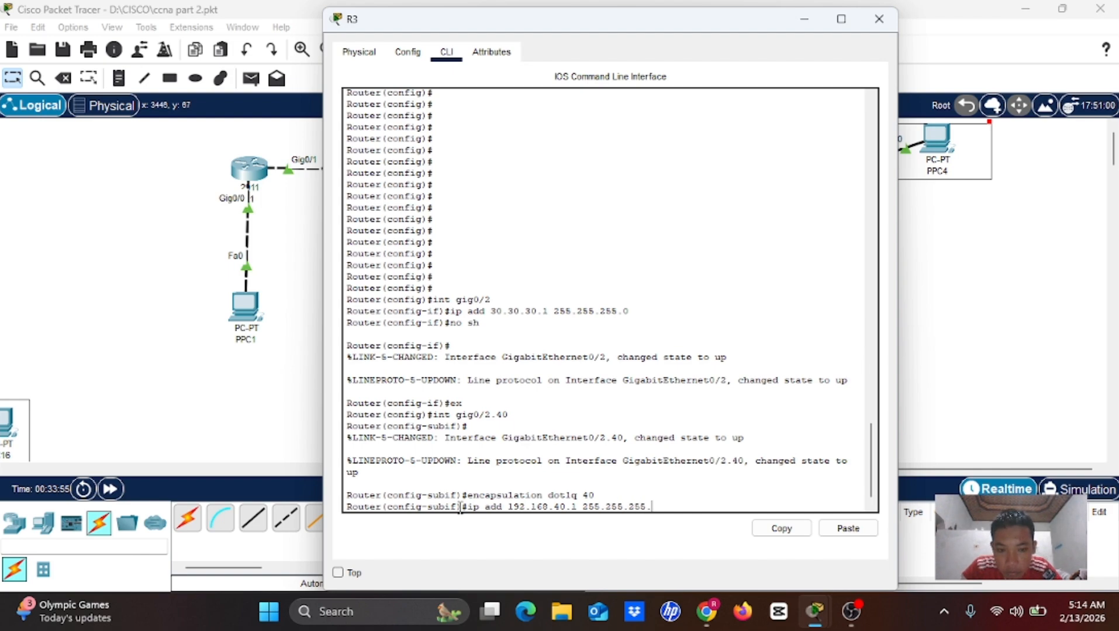
type("0")
key("Return")
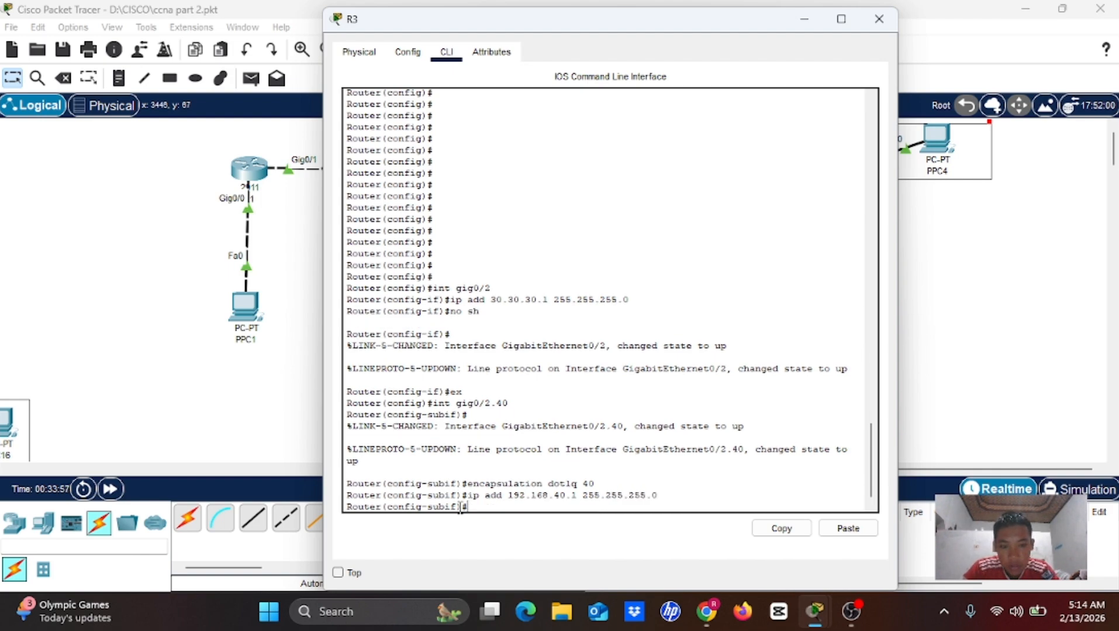
type("ex")
key("Return")
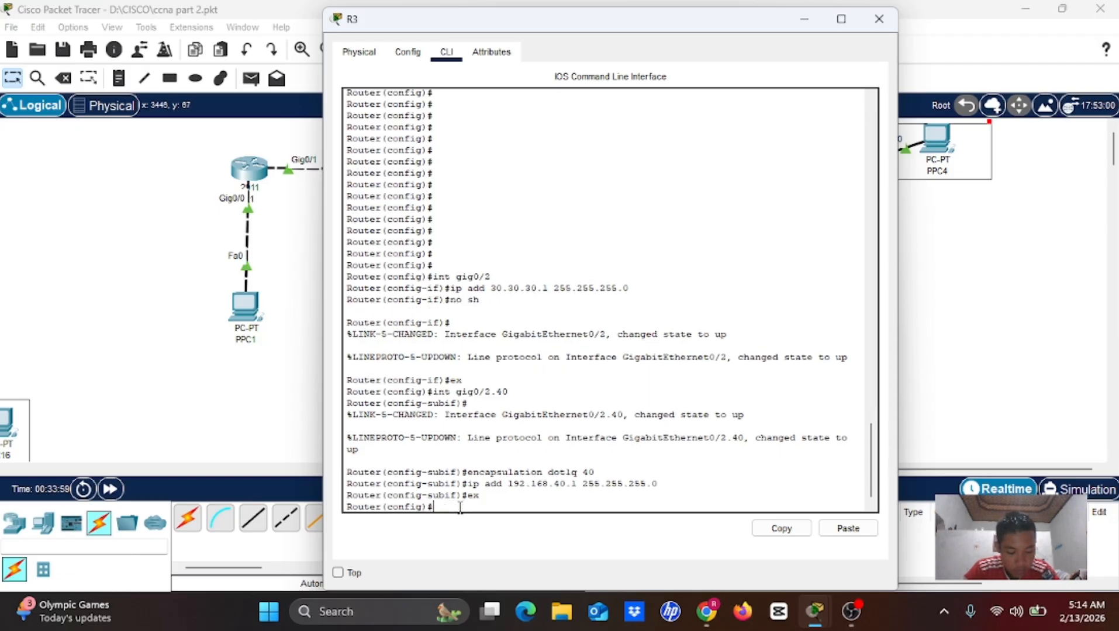
Step: Create subinterface gig0/2.50 on R3 and enter its configuration mode
type("int ")
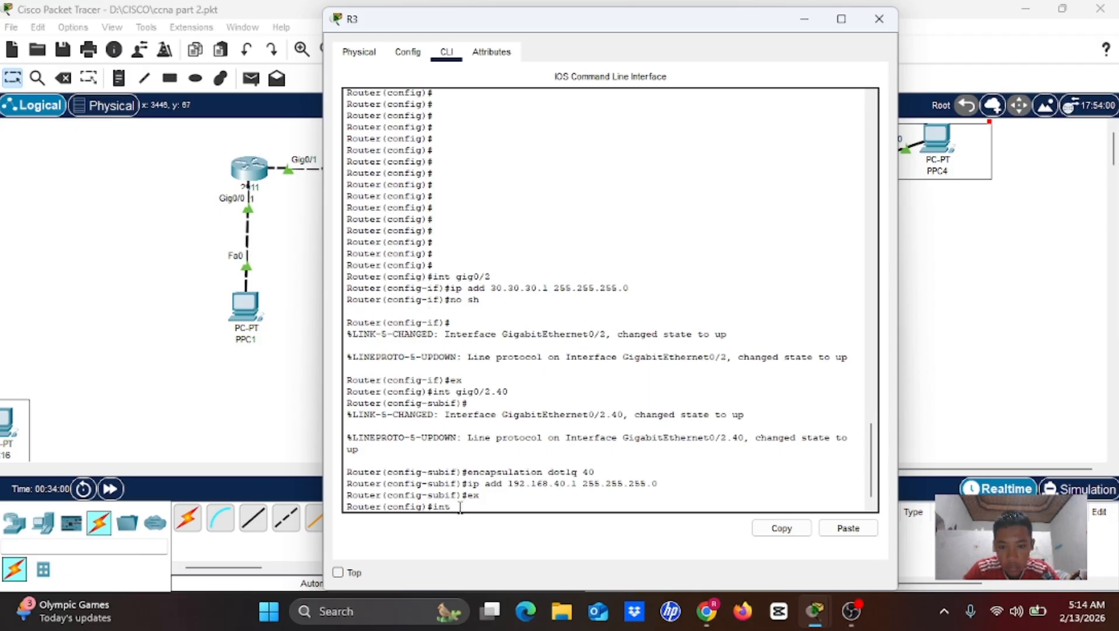
type("gig")
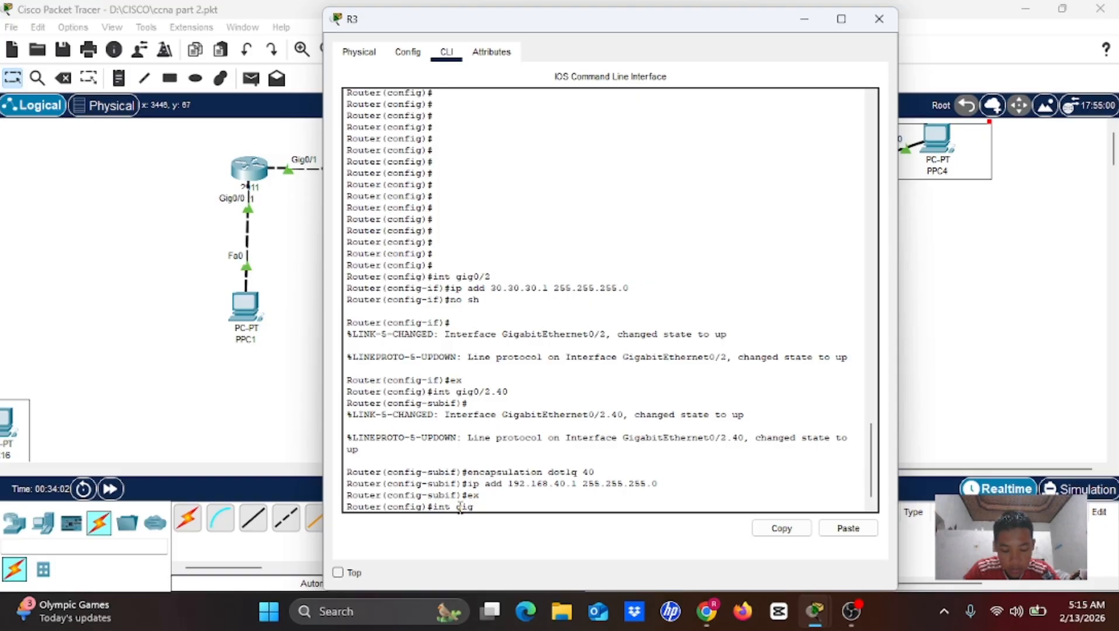
type("0/")
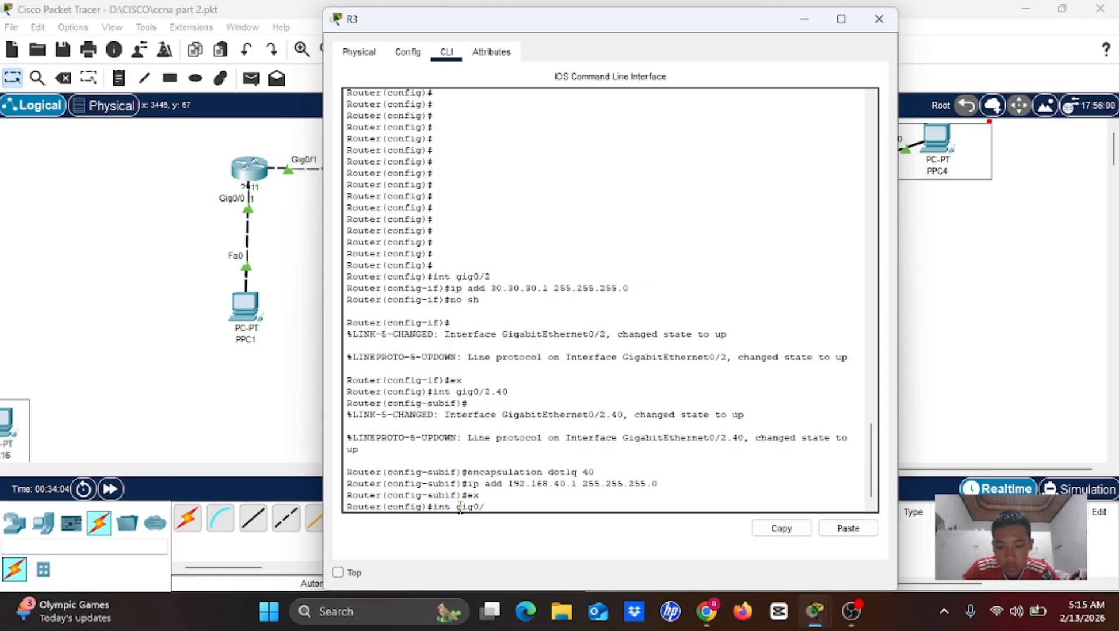
type("2.5")
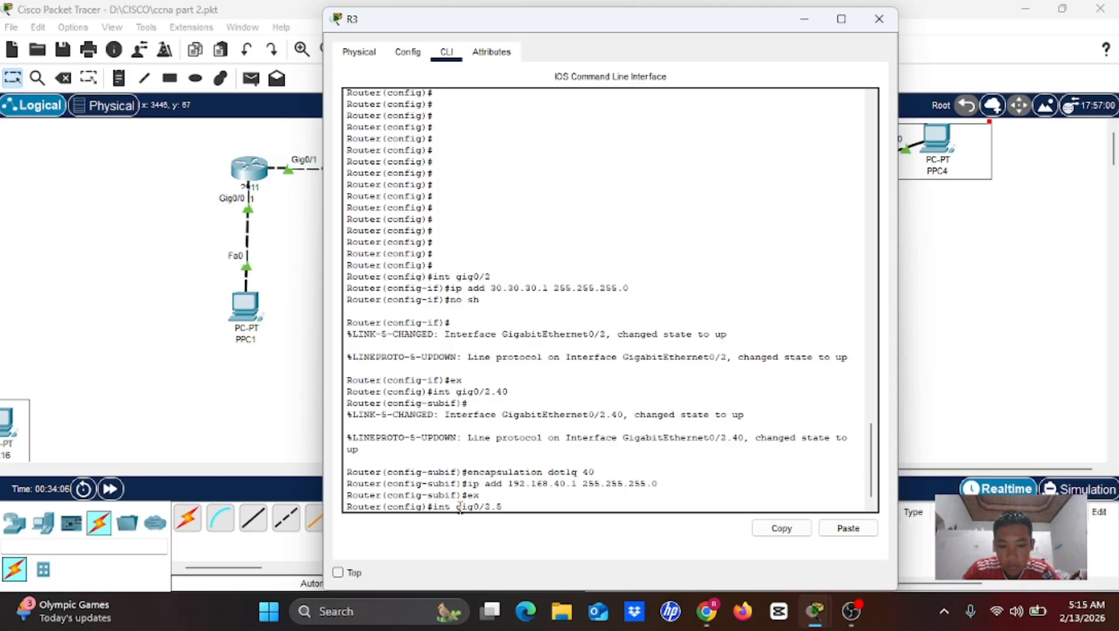
type("0")
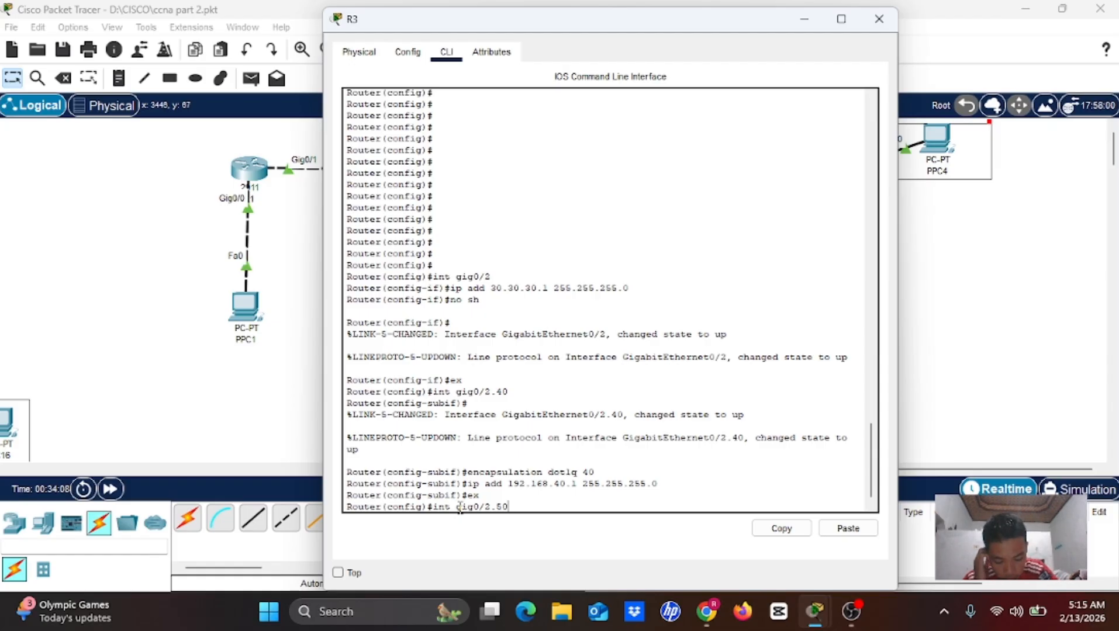
key("Return")
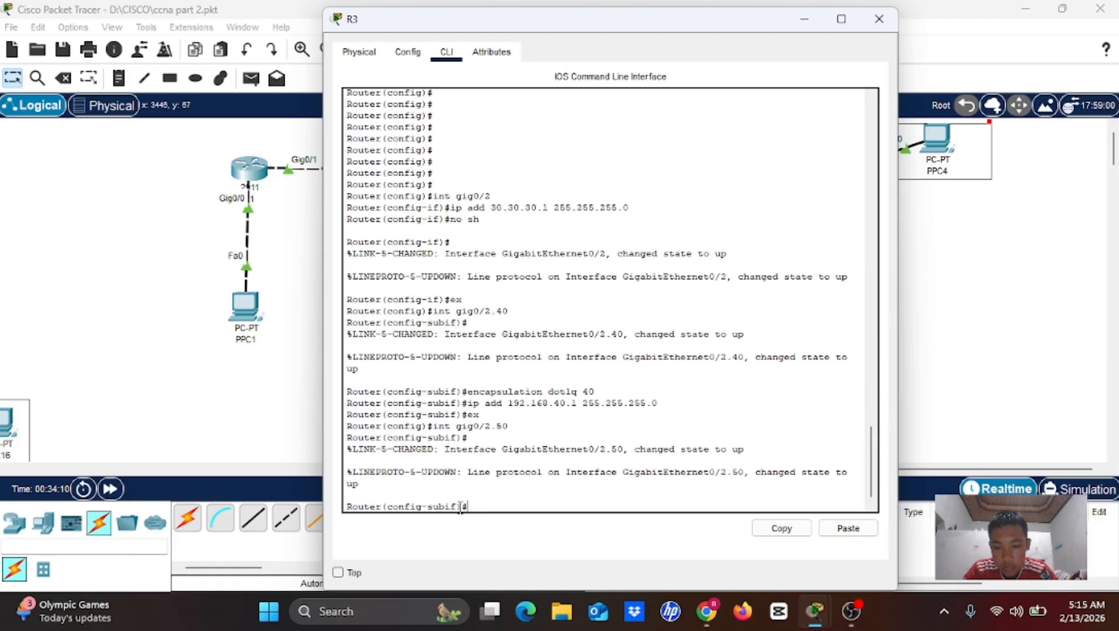
Step: Set dot1q encapsulation with VLAN ID 50 on R3 subinterface gig0/2.50
type("encapsulation dot")
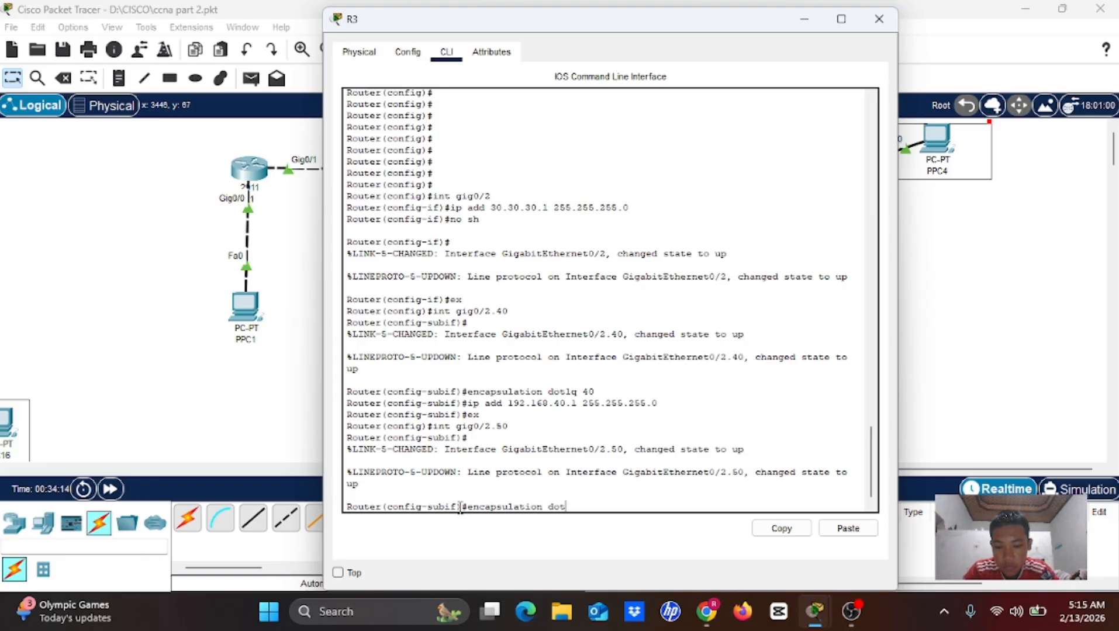
type("1")
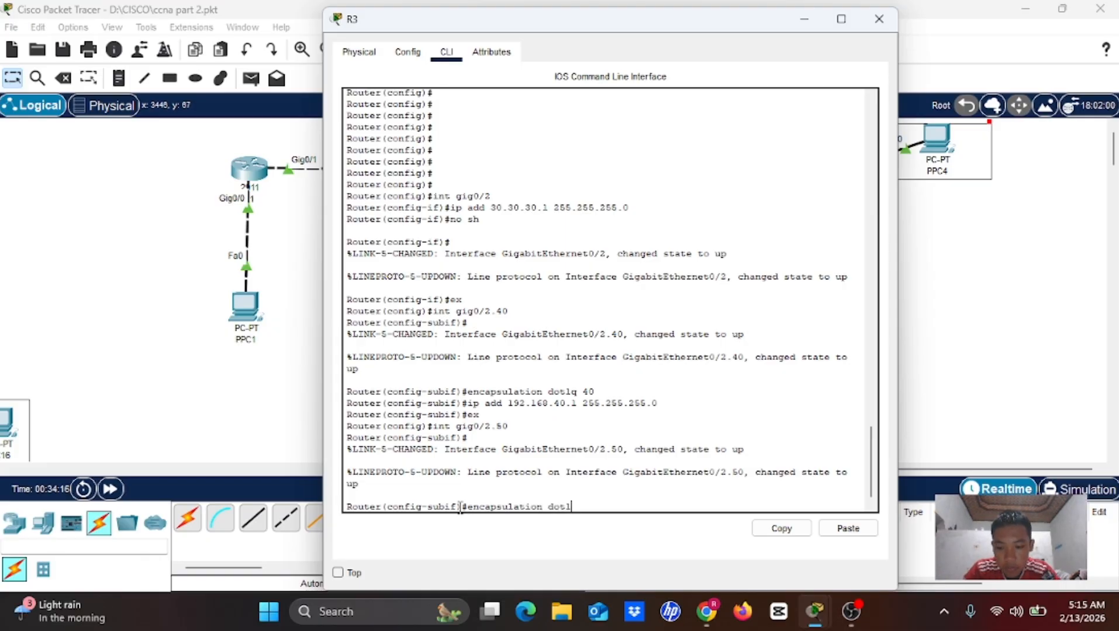
type("q 50")
key("Return")
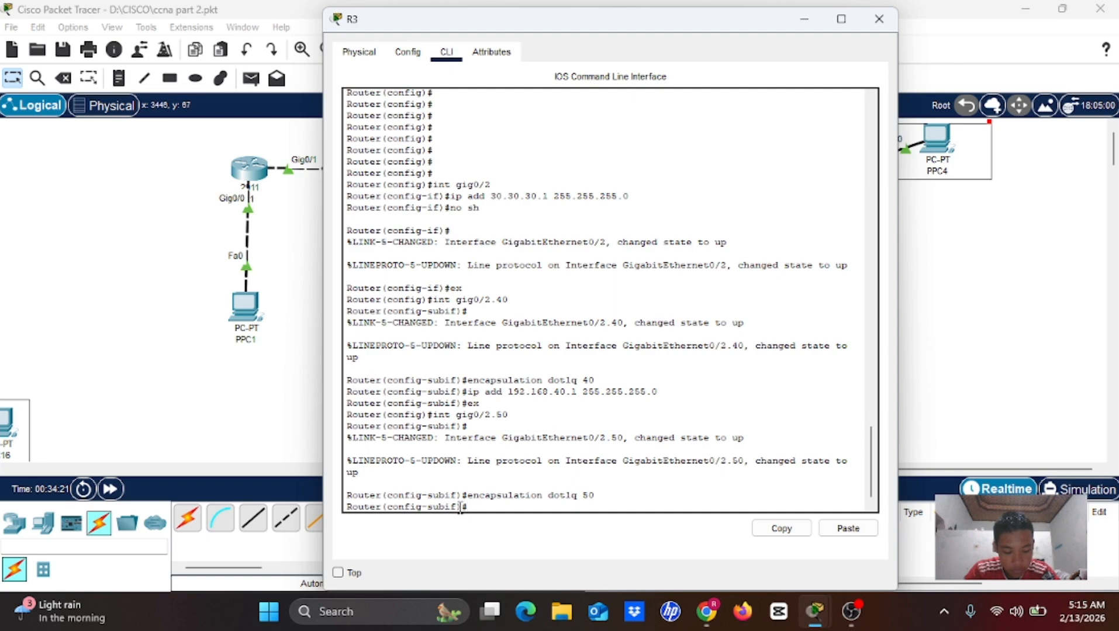
Step: Assign 192.168.50.1 with mask 255.255.255.0 to R3 subinterface gig0/2.50, return to global configuration mode and minimize R3's window
type("ip add")
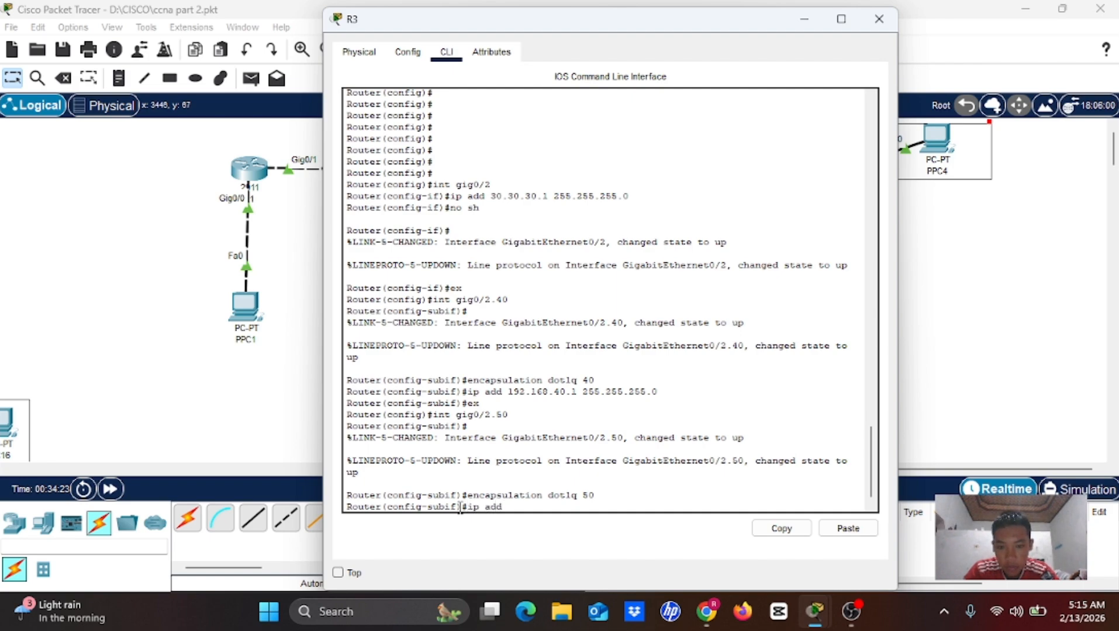
type(" 192.168.50.")
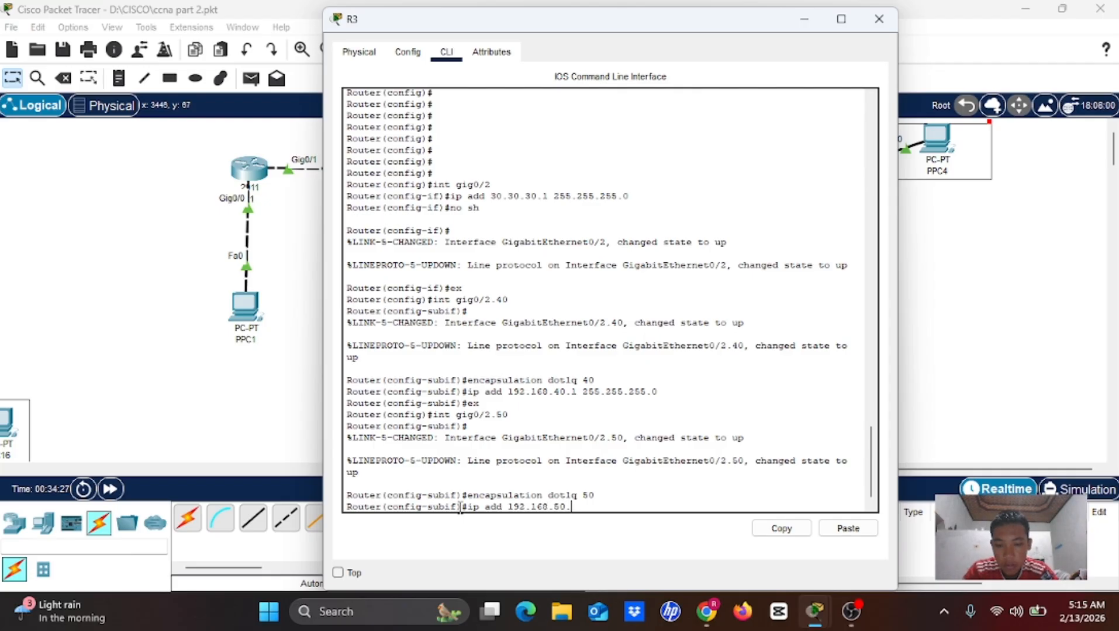
type("1 2")
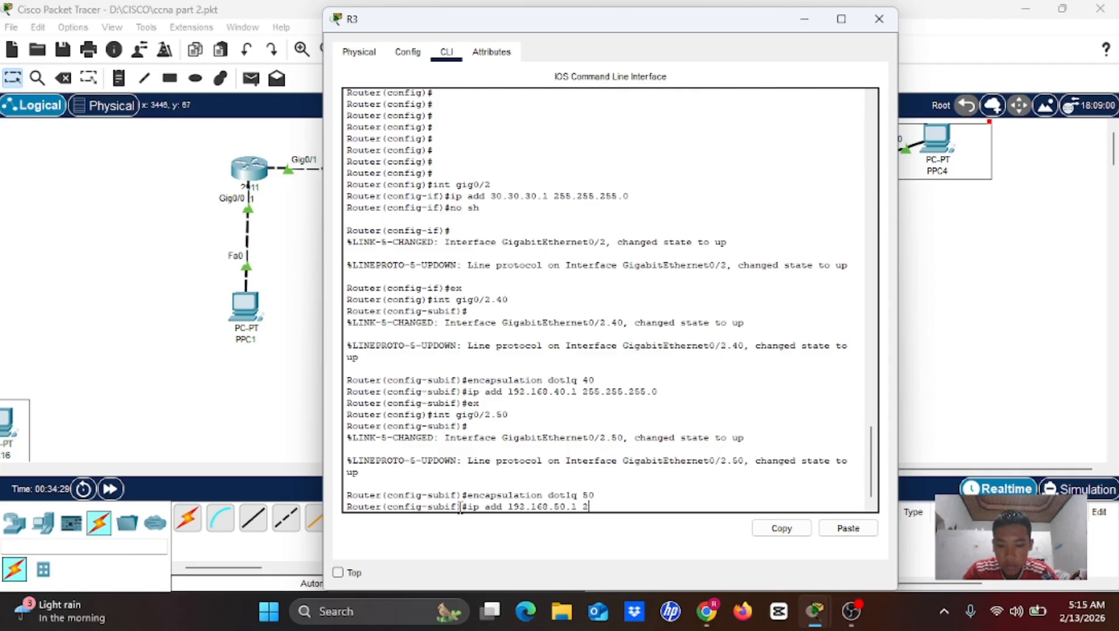
type("55.255.255.0")
key("Return")
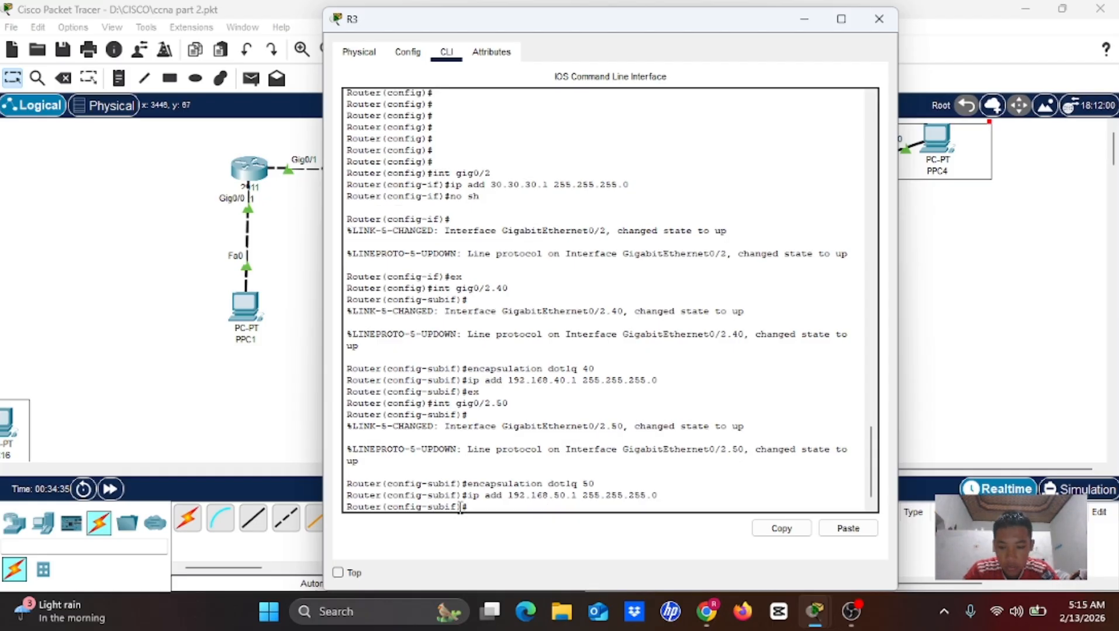
type("ex")
key("Return")
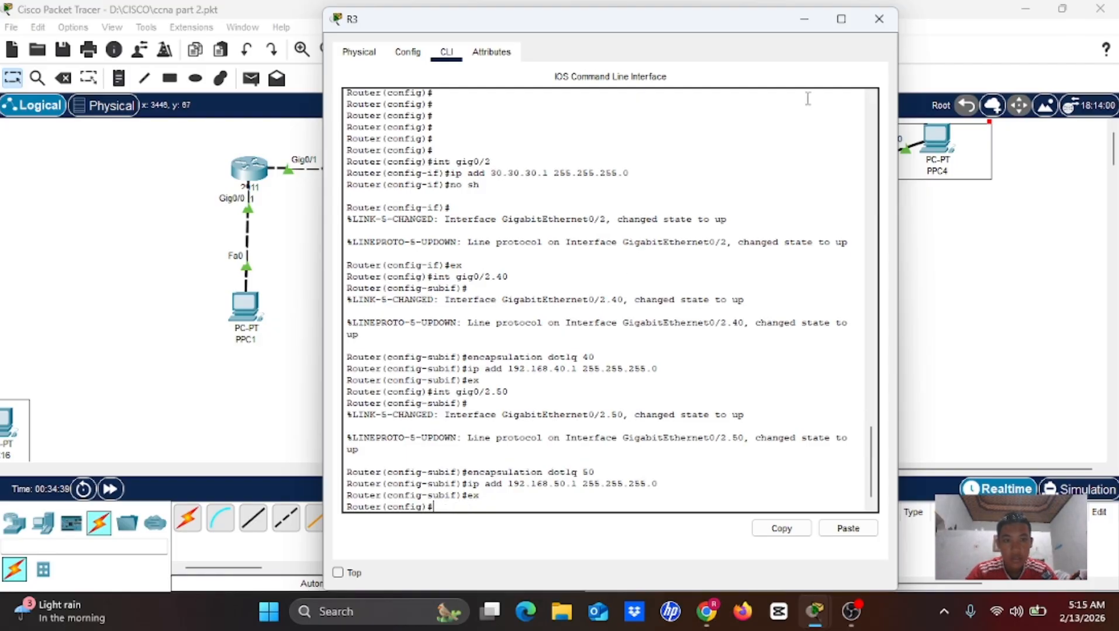
left_click(805, 19)
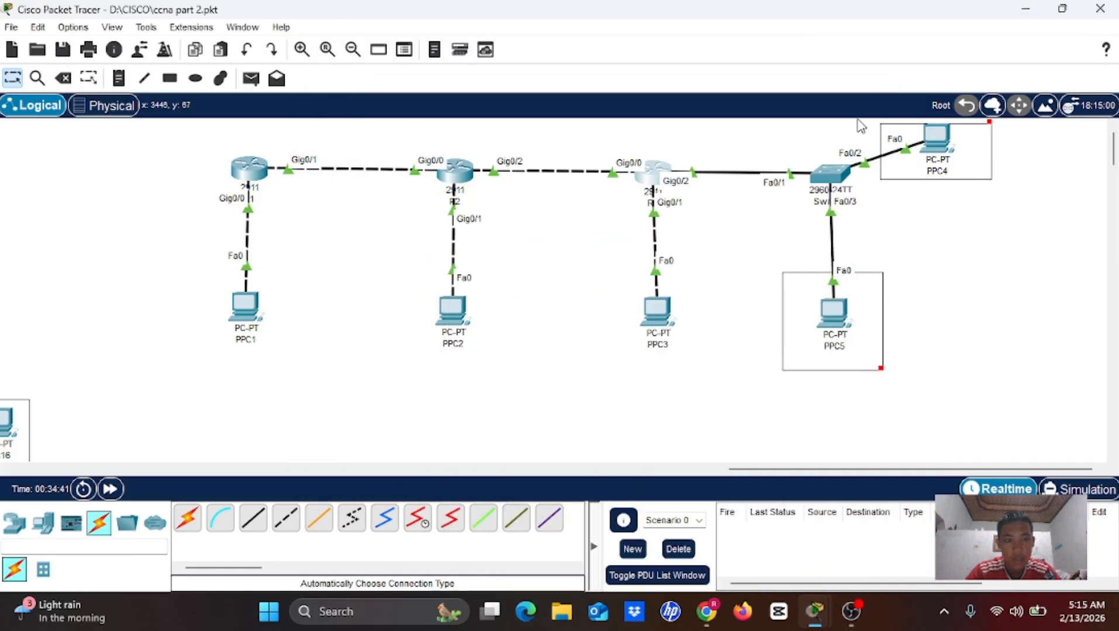
Step: Give PPC4 the static IPv4 address 192.168.10.2 with subnet mask 255.255.255.0
left_click(929, 146)
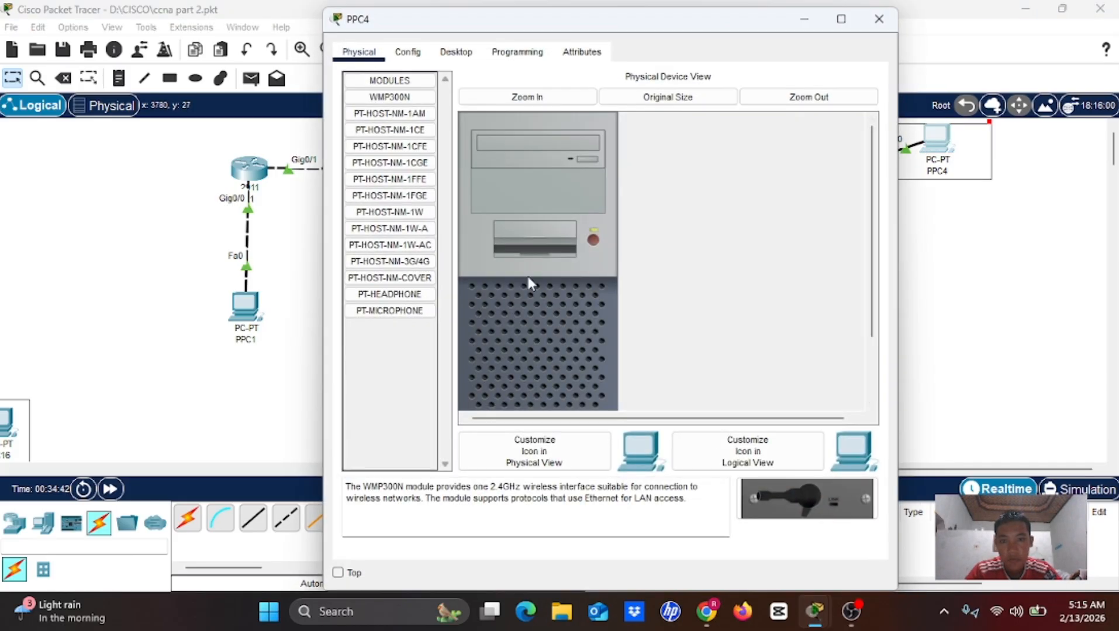
left_click(457, 54)
left_click(411, 117)
left_click(588, 170)
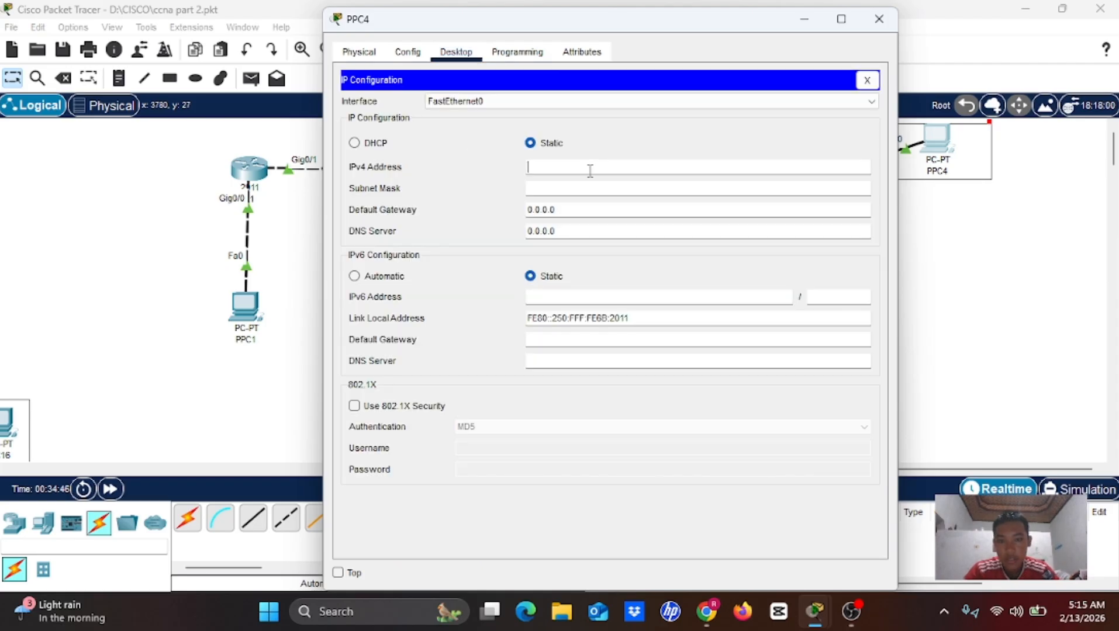
type("192.168")
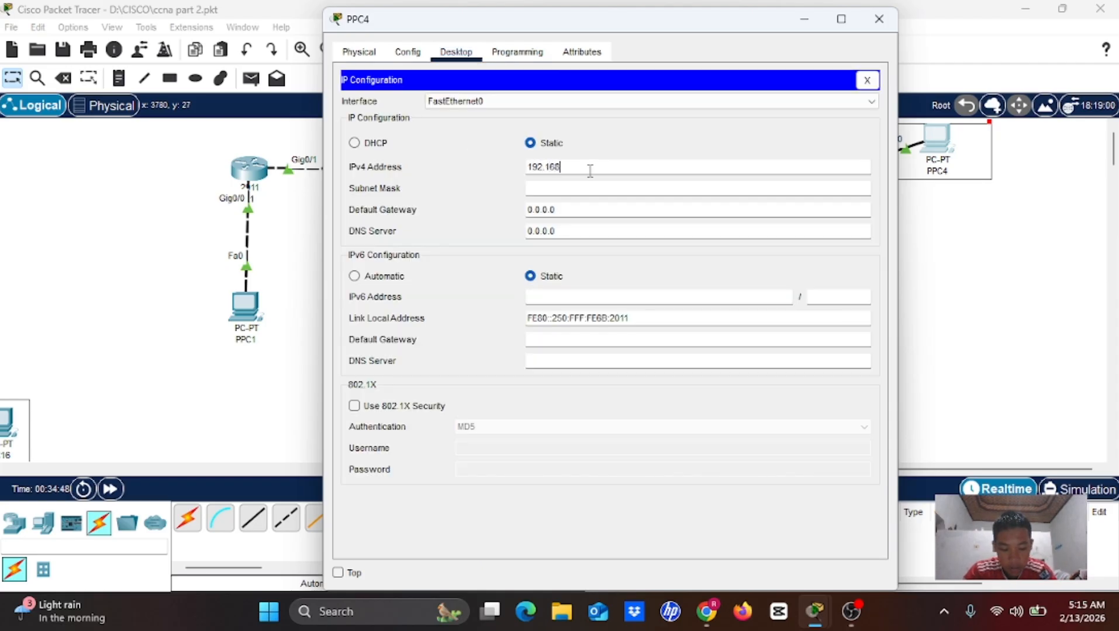
type(".10.2")
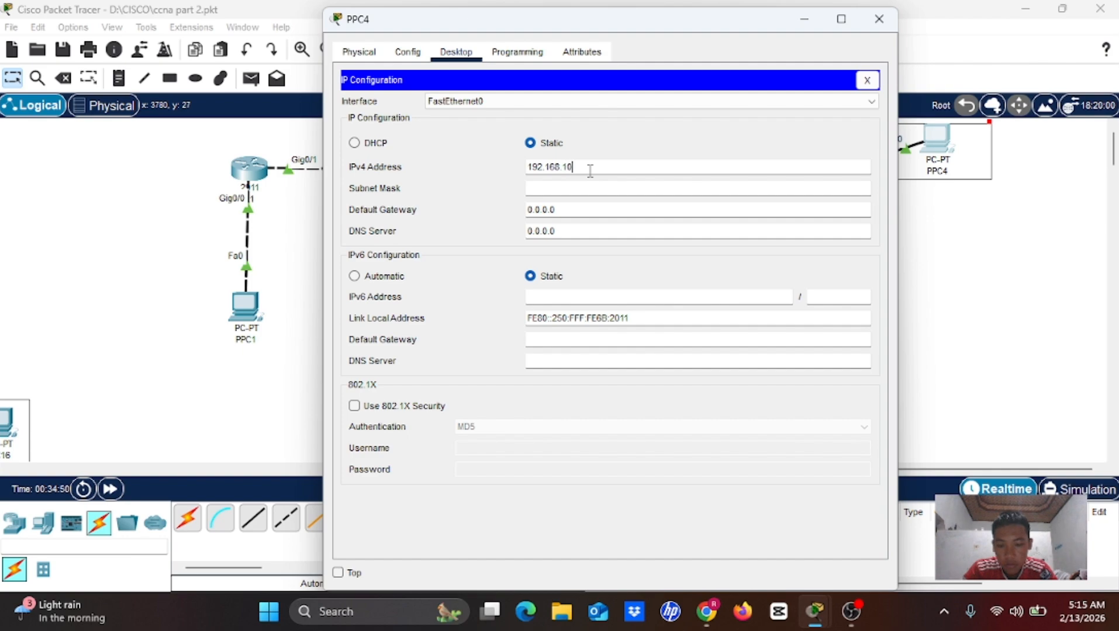
left_click(590, 188)
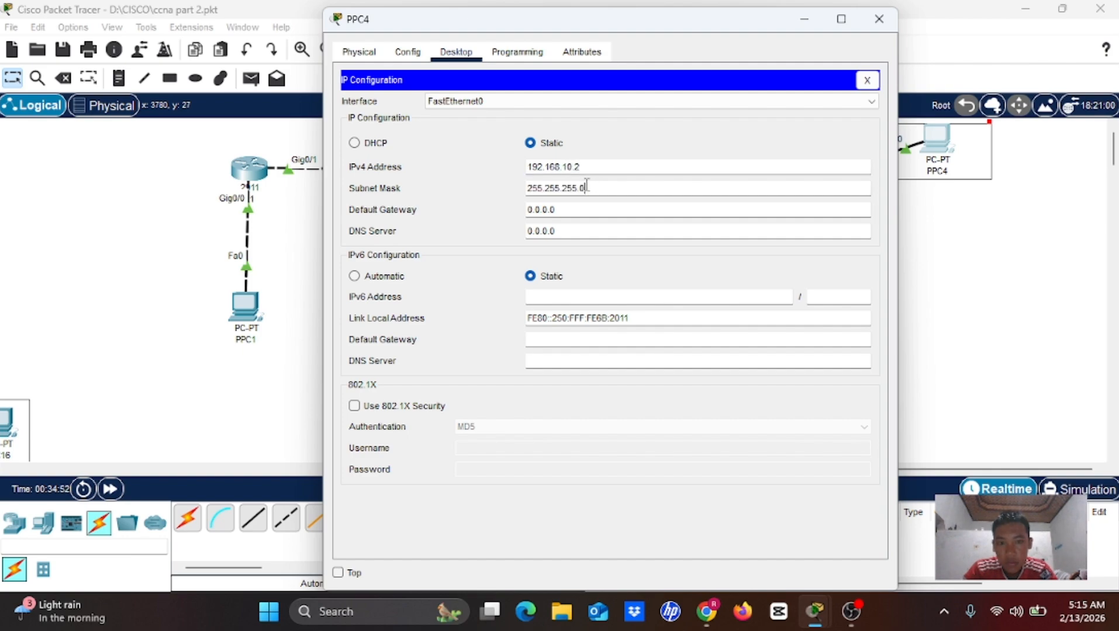
Step: Set PPC4's default gateway to 192.168.10.1 and close its configuration window
left_click(579, 206)
key("BackSpace")
key("BackSpace")
key("BackSpace")
key("BackSpace")
key("BackSpace")
key("BackSpace")
key("BackSpace")
type("192.1")
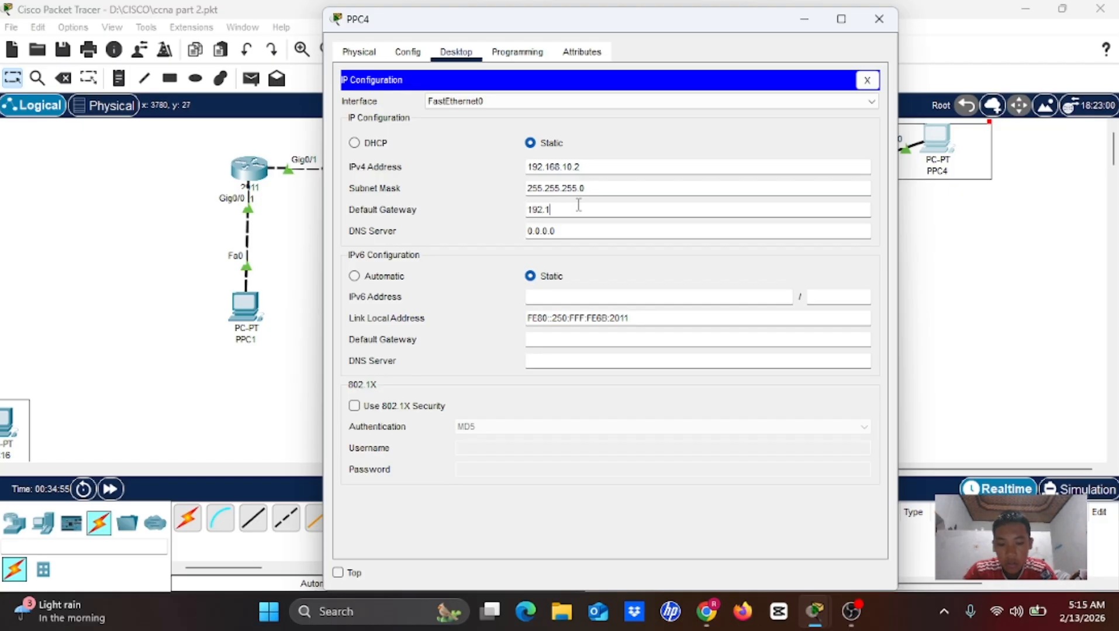
type("68.10.1")
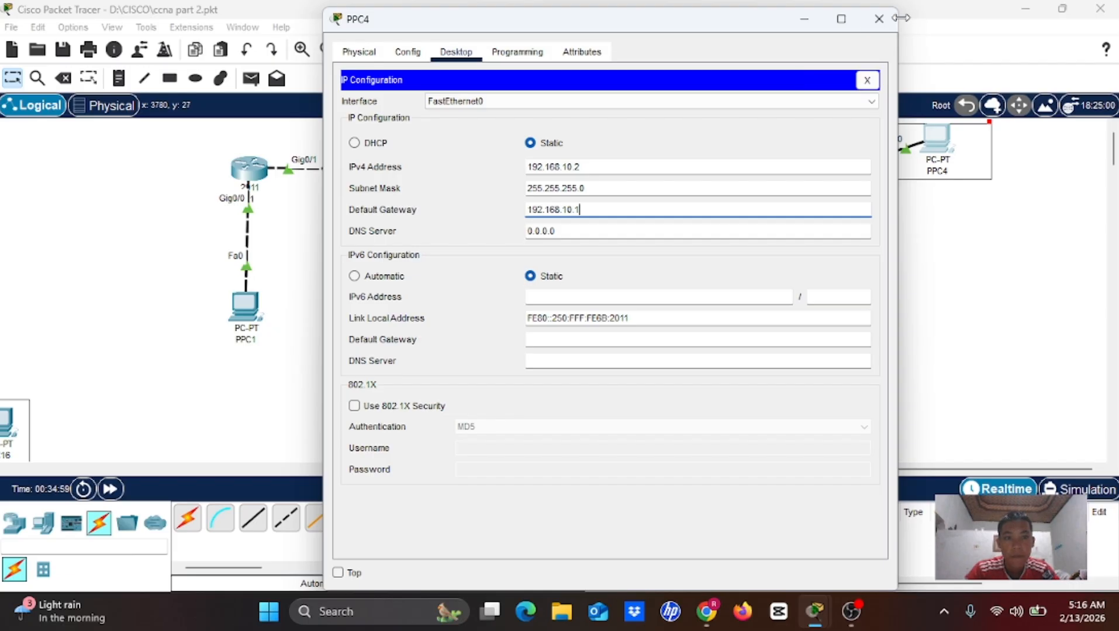
left_click(879, 19)
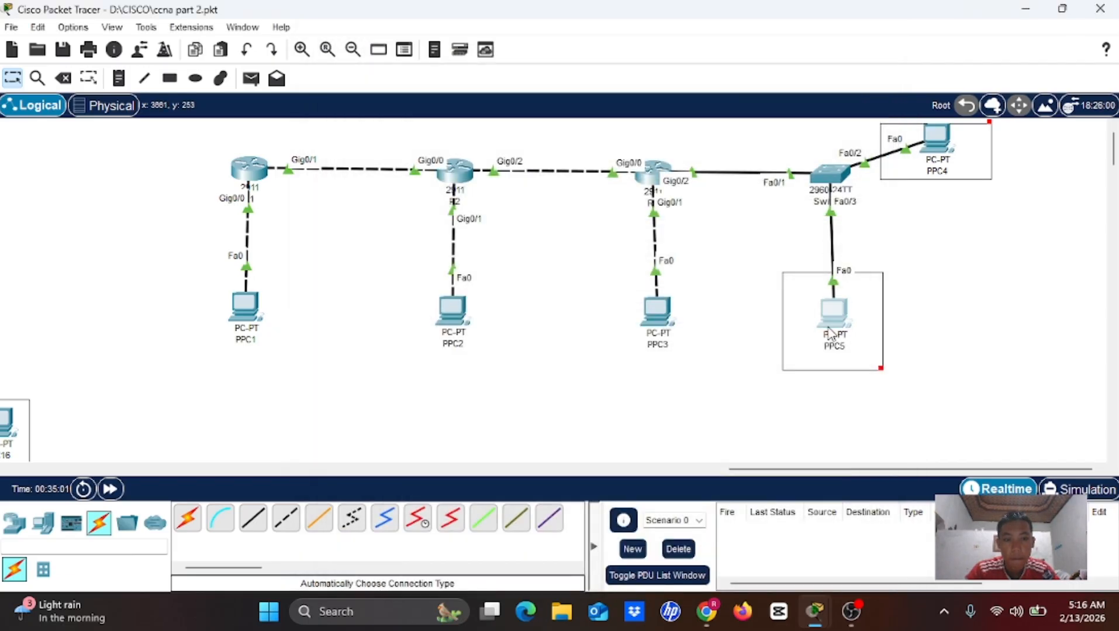
Step: Give PPC5 the static IPv4 address 192.168.50.2 with subnet mask 255.255.255.0
left_click(830, 331)
left_click(458, 53)
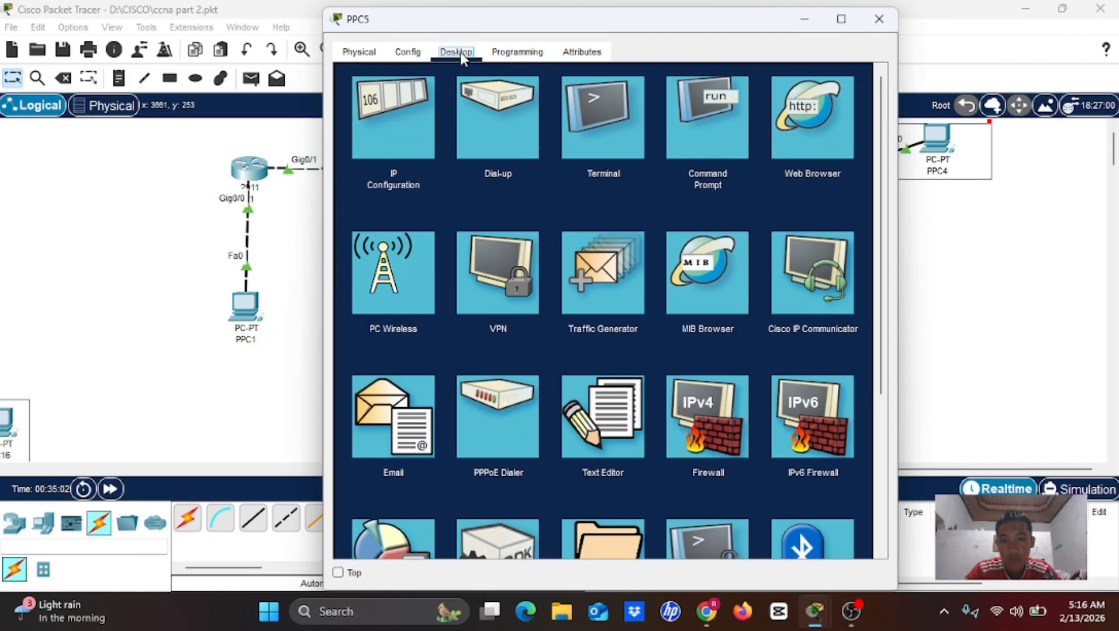
left_click(397, 88)
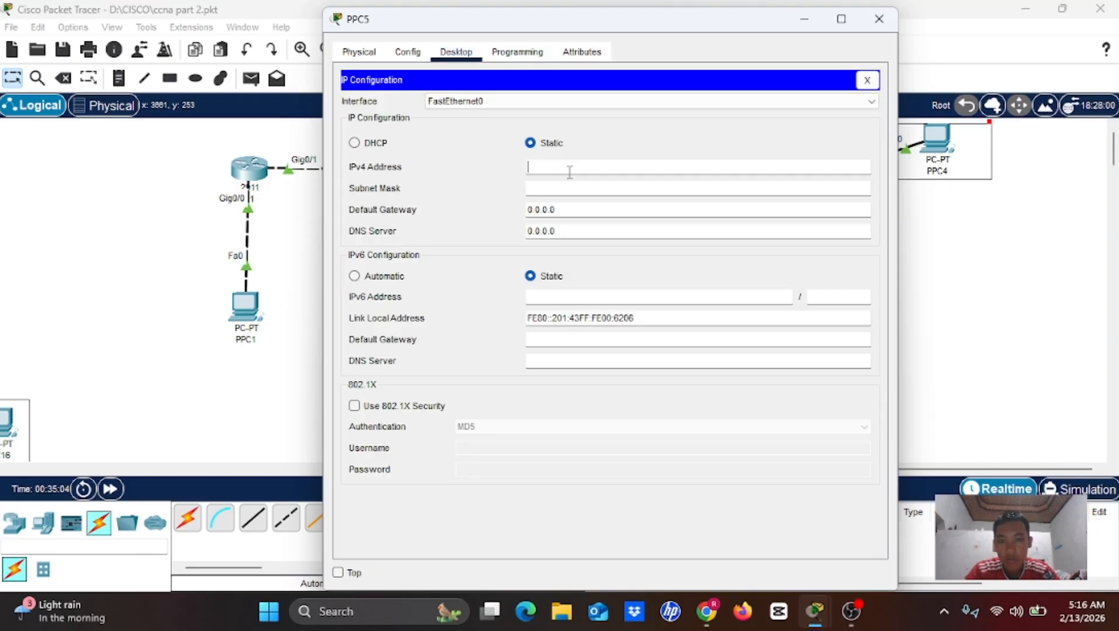
type("192.168")
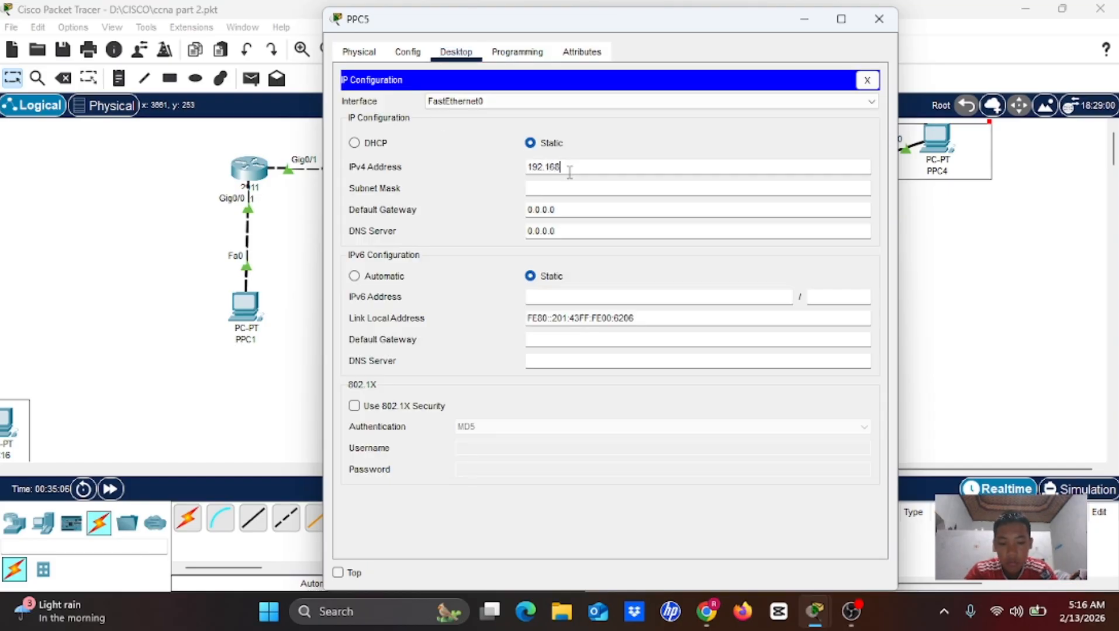
type(".")
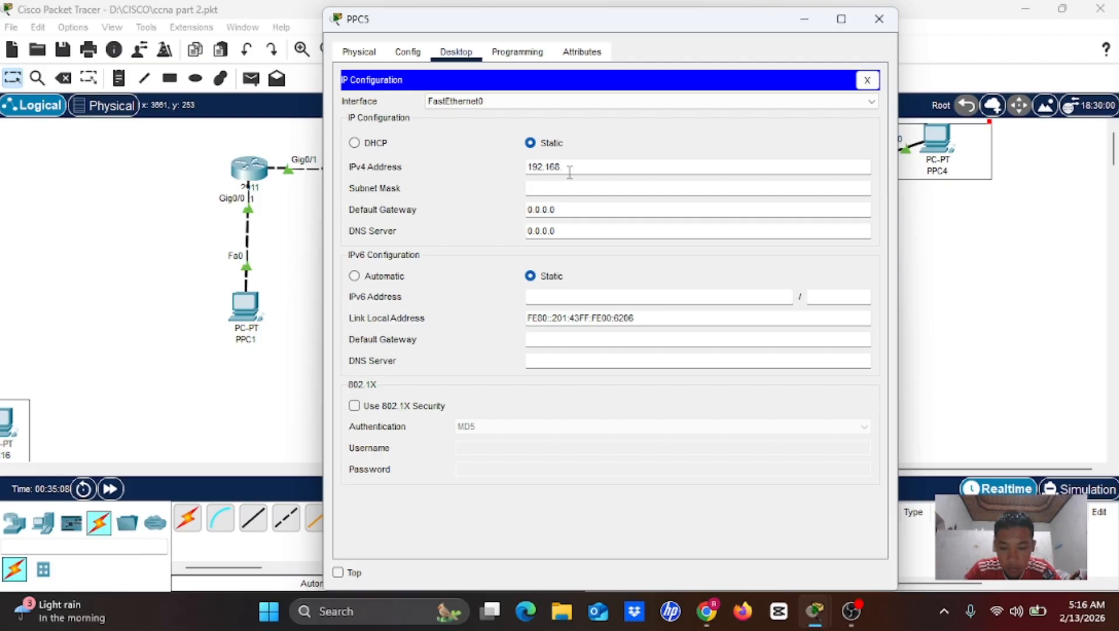
type("50.2")
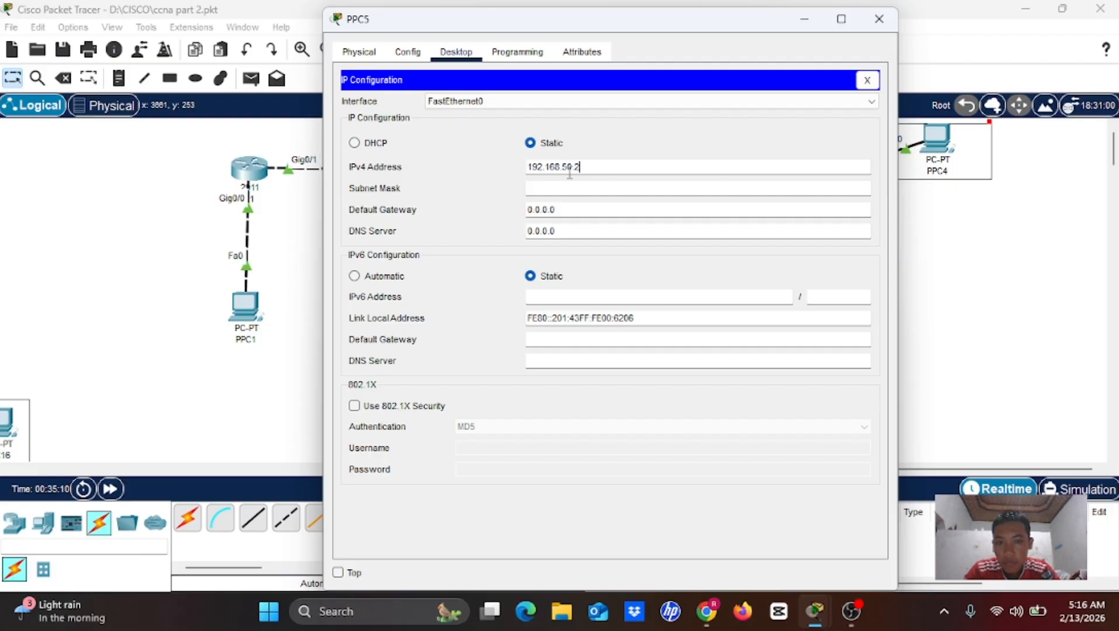
left_click(569, 188)
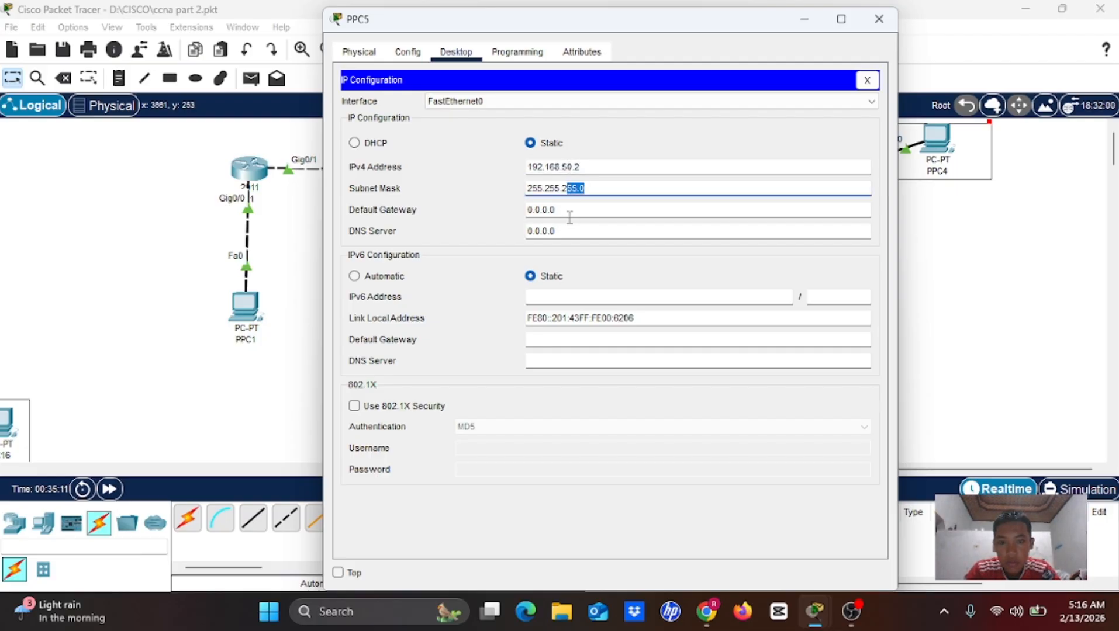
Step: Set PPC5's default gateway to 192.168.50.1 and close its configuration window
left_click(569, 217)
key("BackSpace")
key("BackSpace")
key("BackSpace")
key("BackSpace")
key("BackSpace")
key("BackSpace")
key("BackSpace")
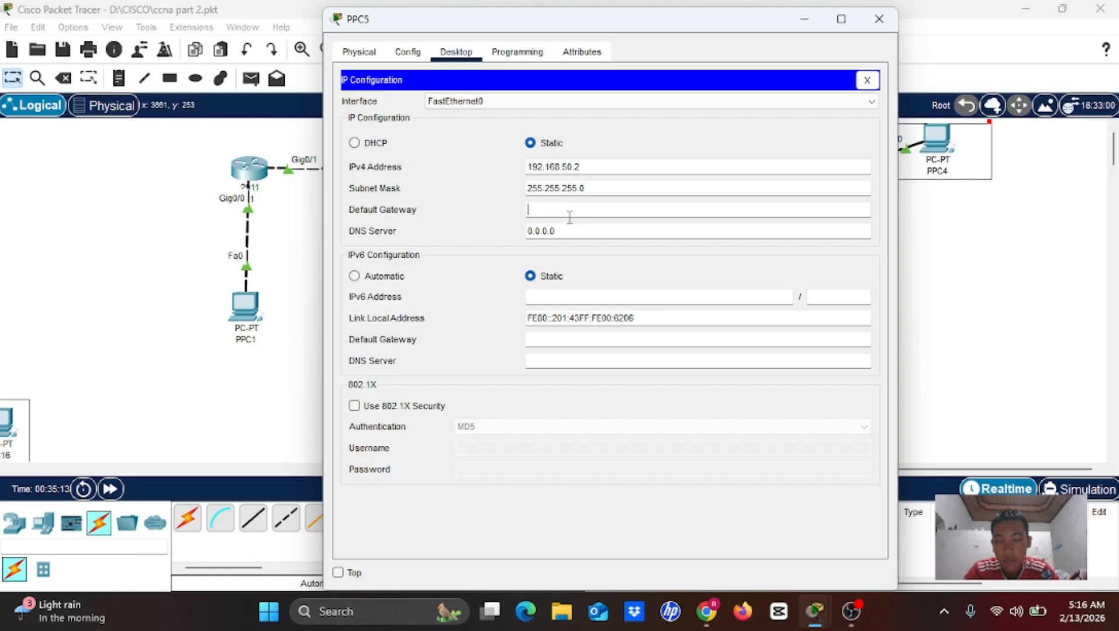
type("192")
key("BackSpace")
key("BackSpace")
key("BackSpace")
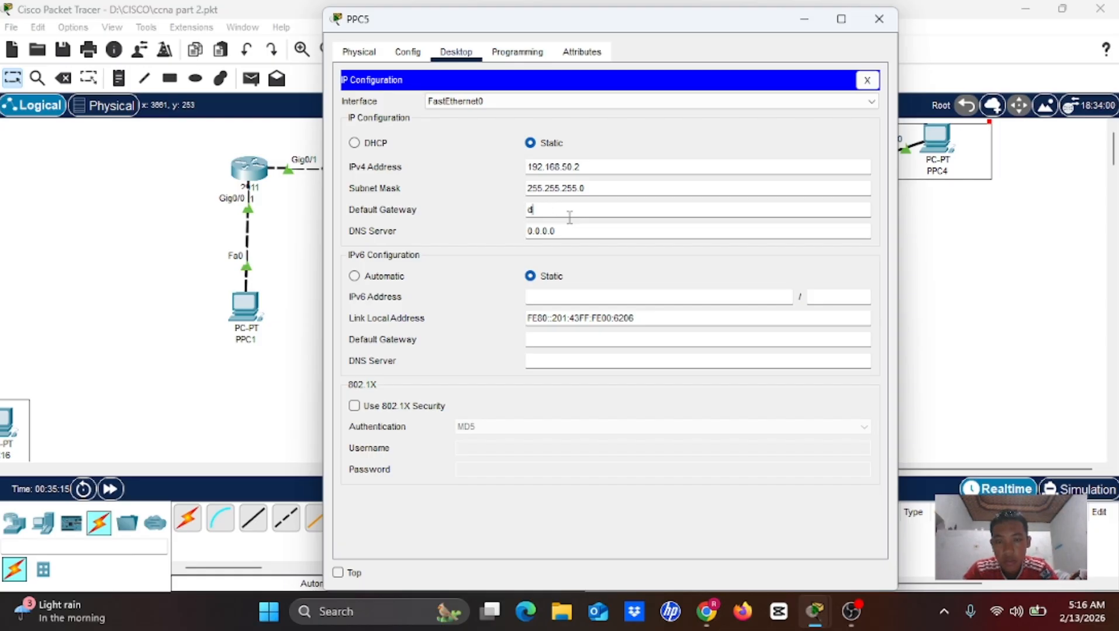
type("192.16")
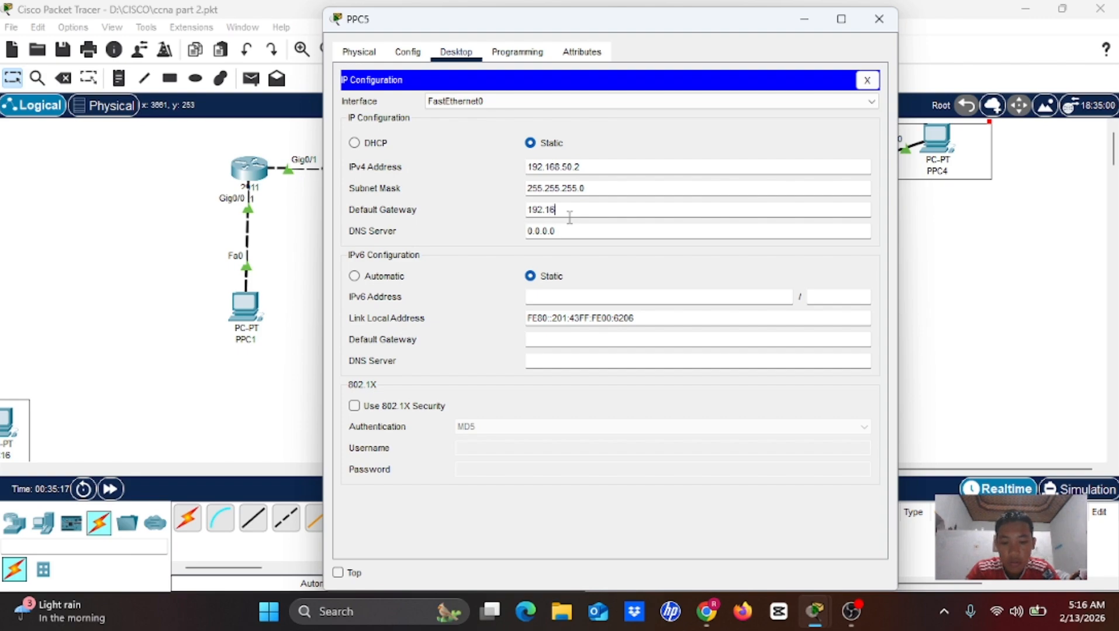
type("8.")
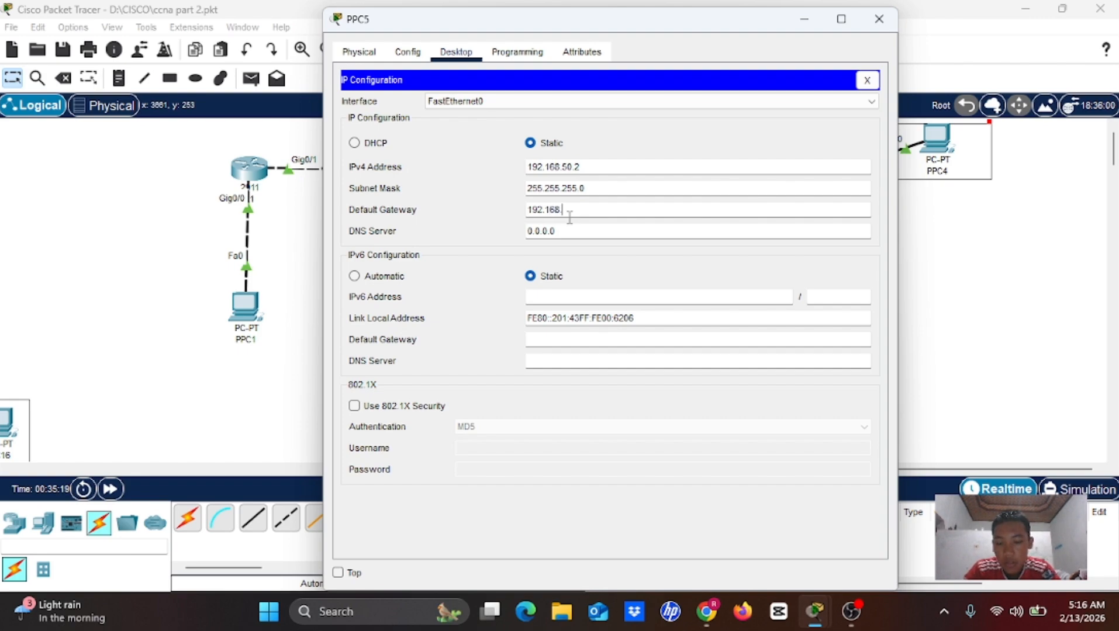
type("50.1")
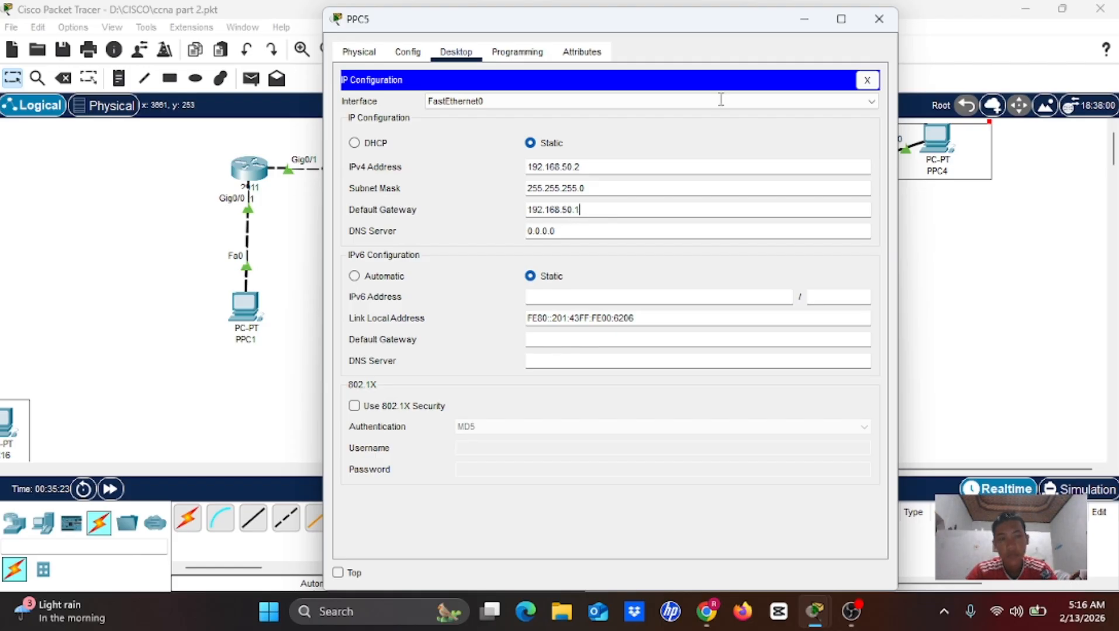
left_click(880, 20)
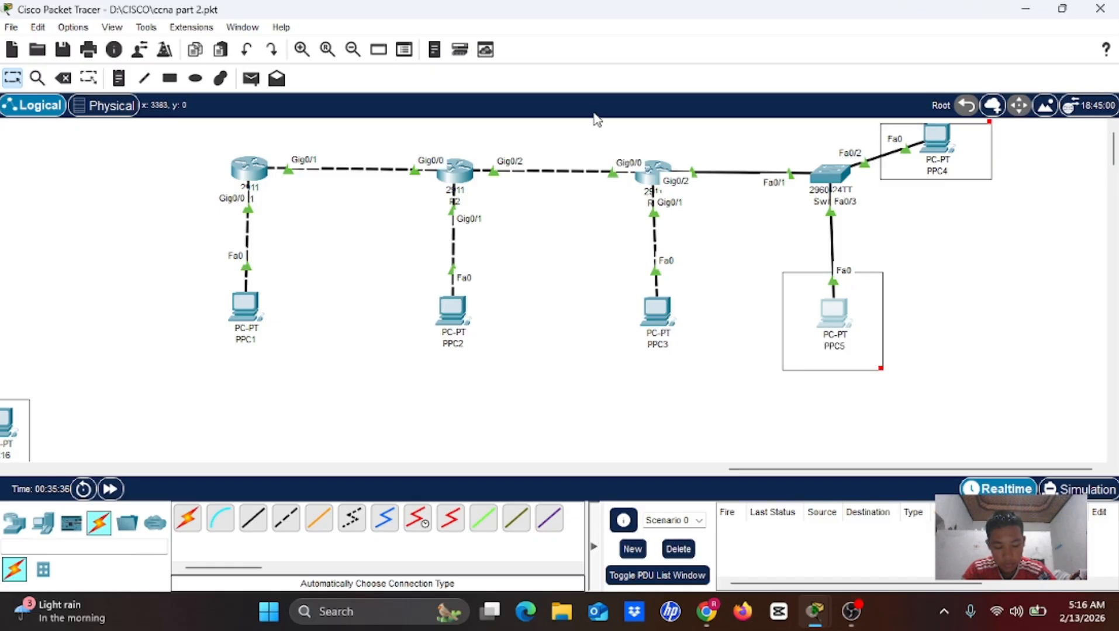
Step: On R3, enter EIGRP 10 router configuration and advertise network 192.168.40.0
left_click(643, 174)
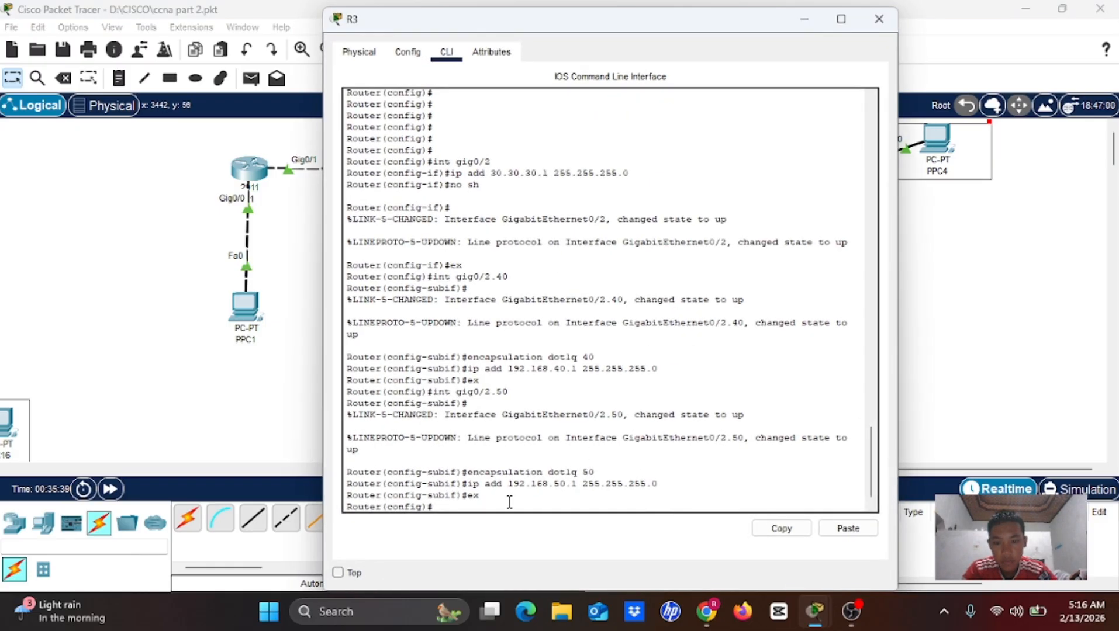
type("rout")
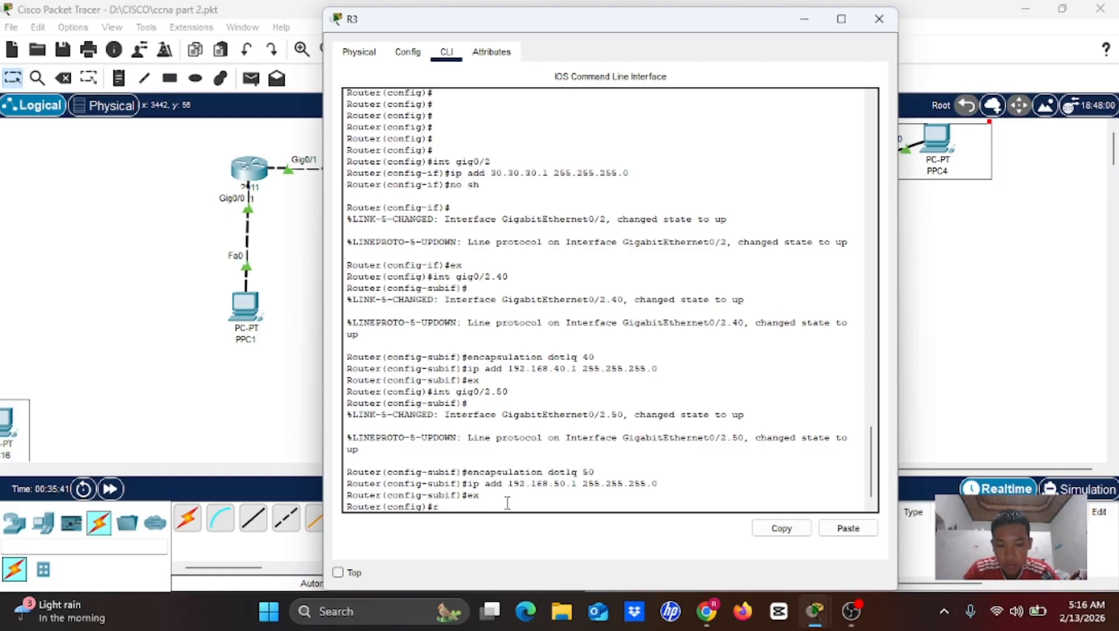
type("er ")
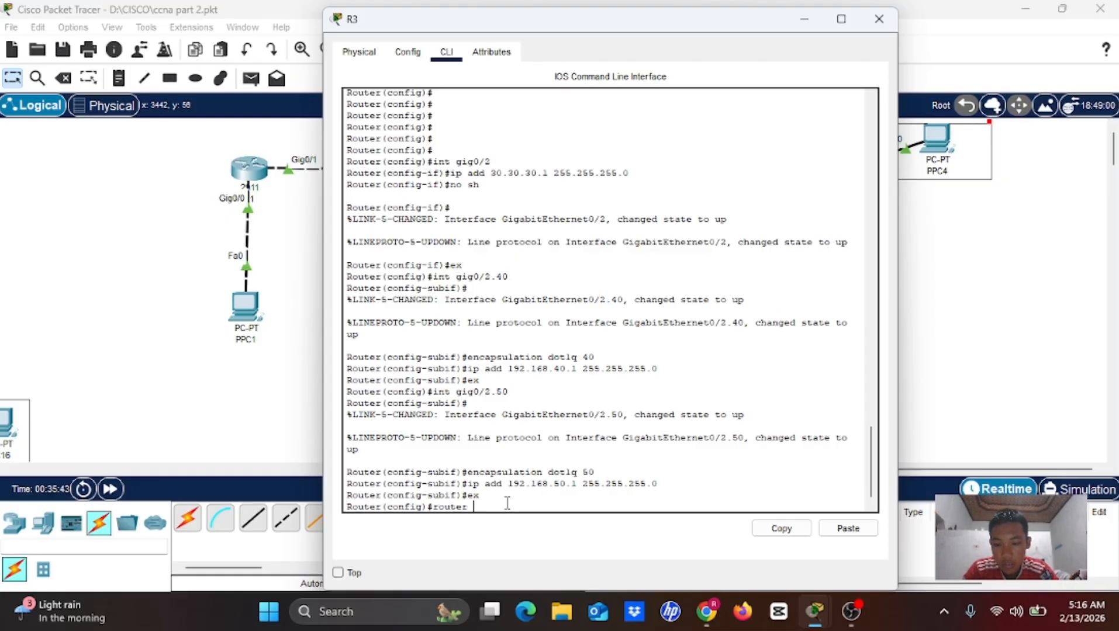
type("eigrp 10")
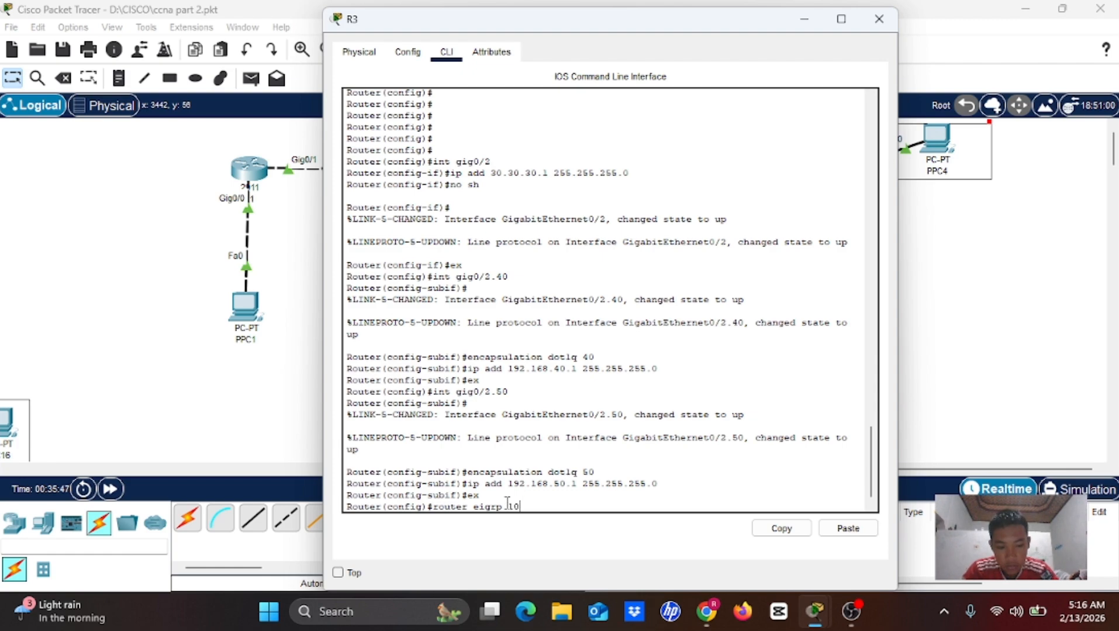
key("Return")
type("nfig-router)#n")
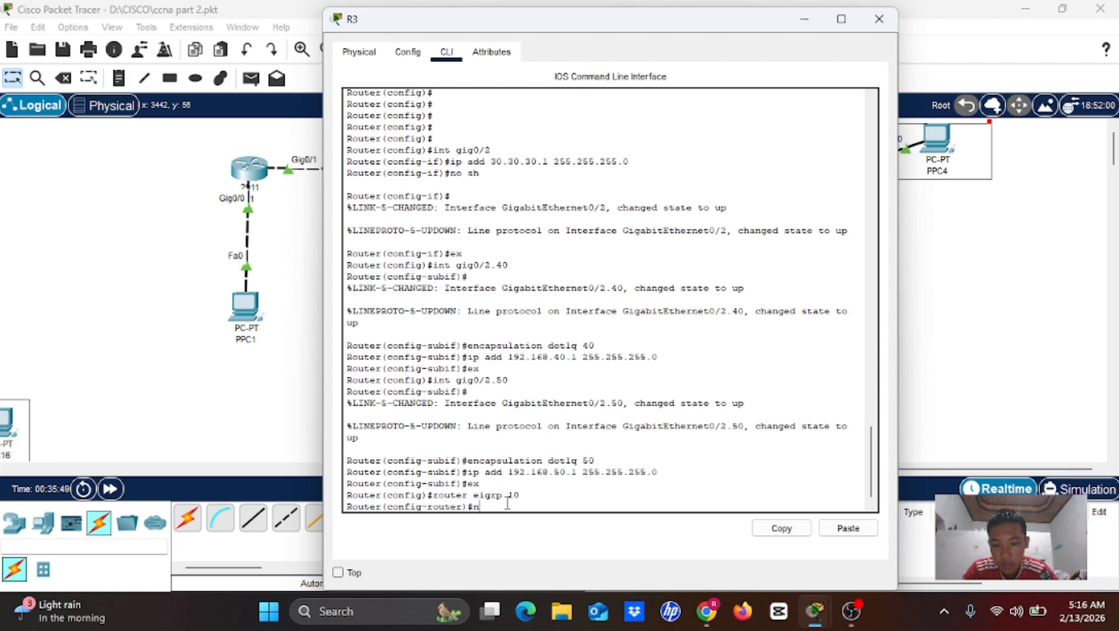
type("etwork")
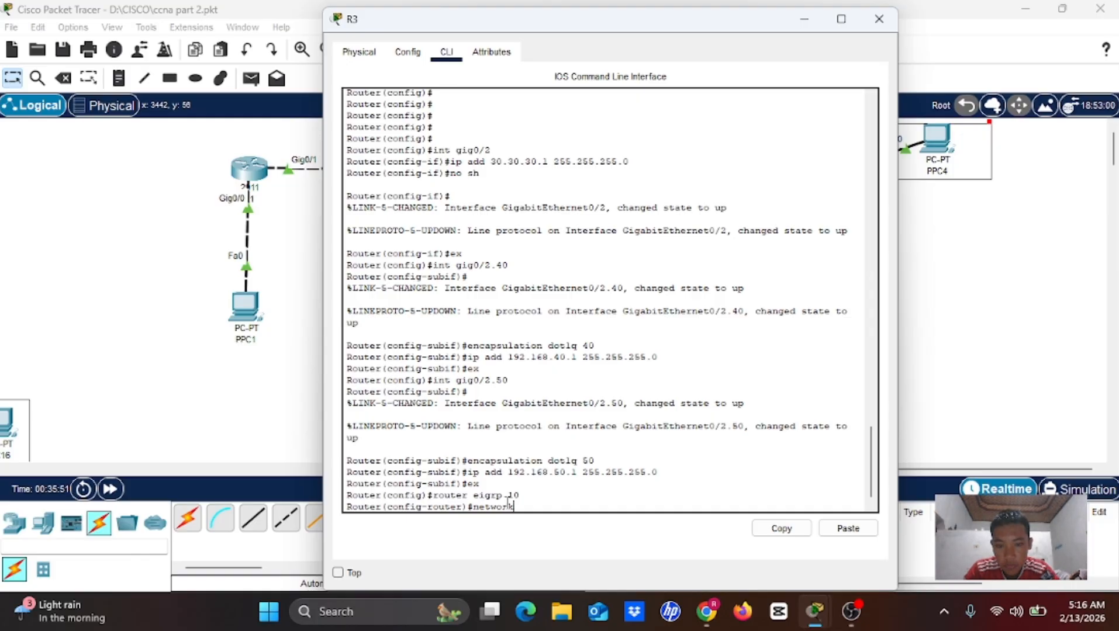
type(" 192.168.")
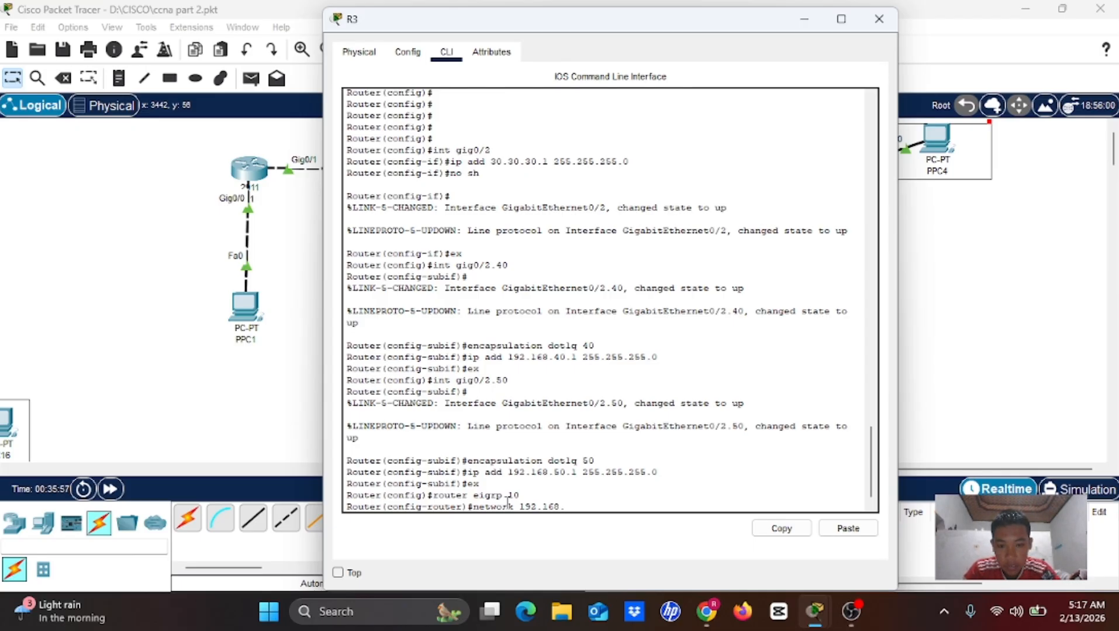
type("40.0")
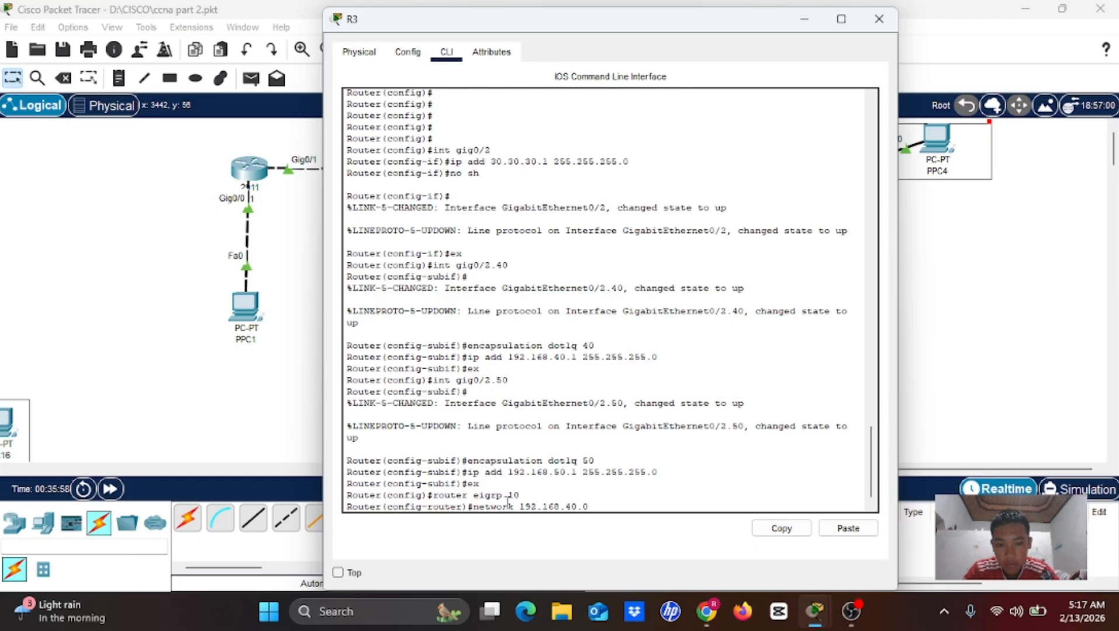
key("Return")
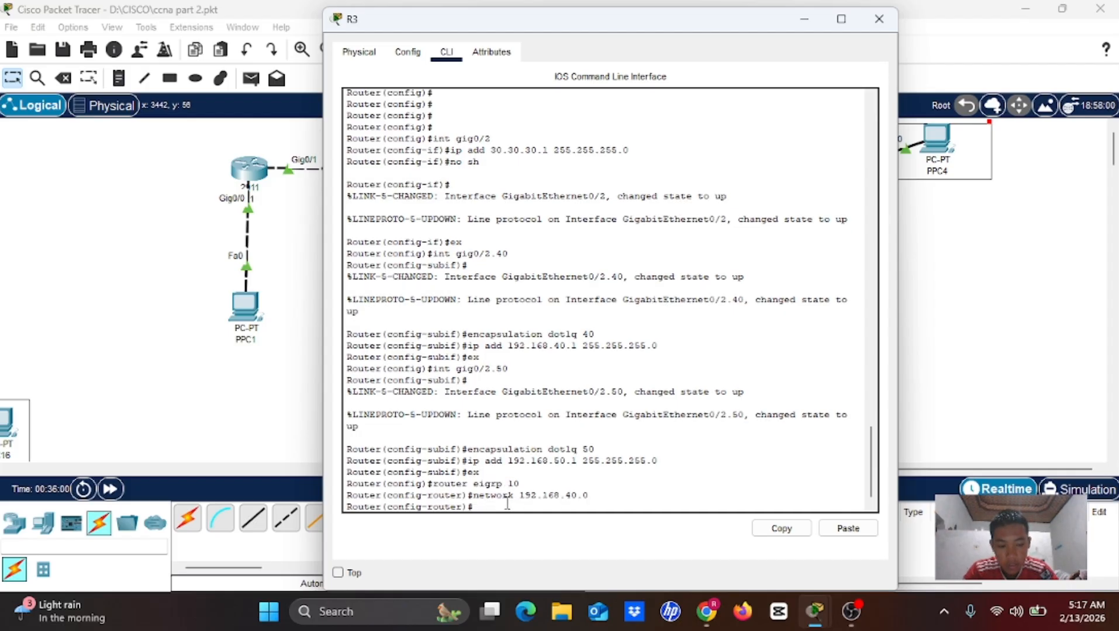
Step: Advertise network 192.168.50.0 in R3's EIGRP 10 process and exit router configuration
key("Up")
key("BackSpace")
key("BackSpace")
key("BackSpace")
key("BackSpace")
key("BackSpace")
key("BackSpace")
key("BackSpace")
key("BackSpace")
key("BackSpace")
key("BackSpace")
key("BackSpace")
key("BackSpace")
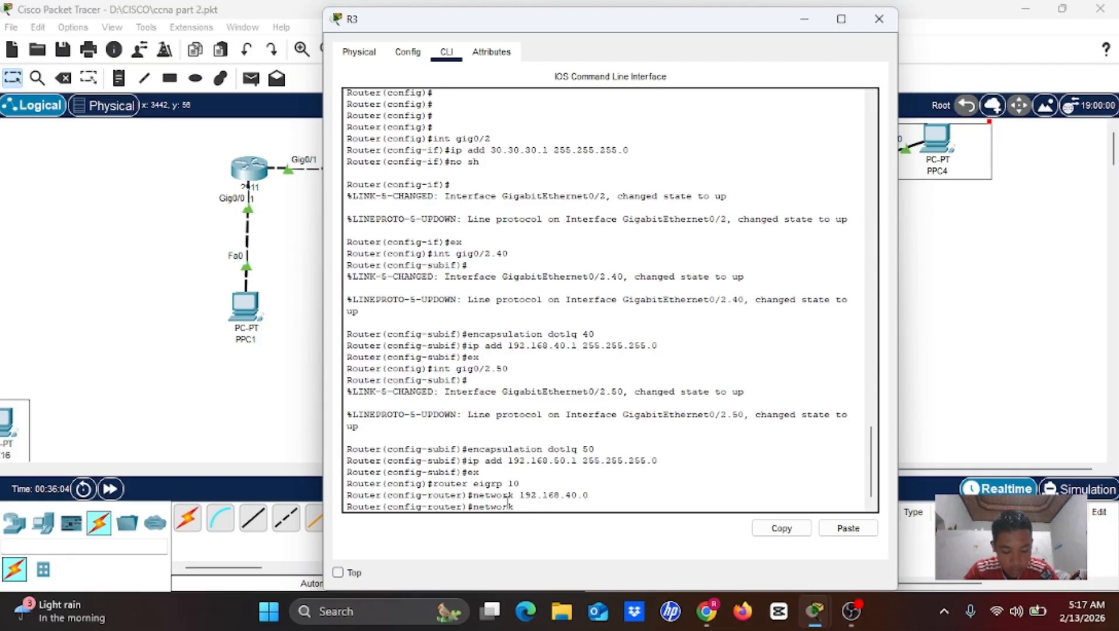
type("192.168.50.0")
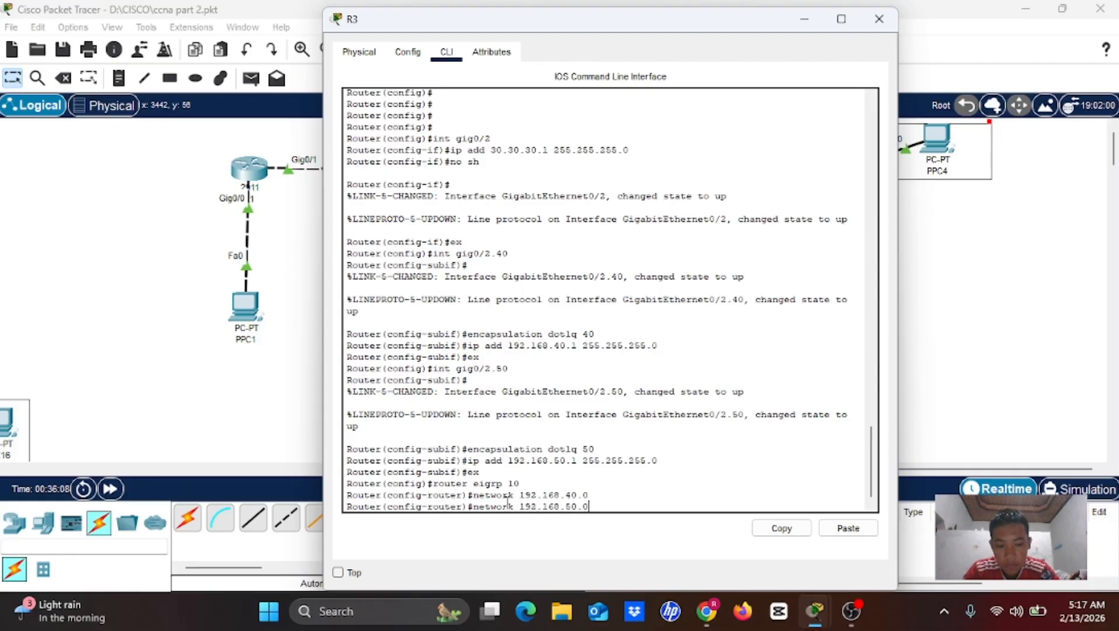
key("Return")
type("ex")
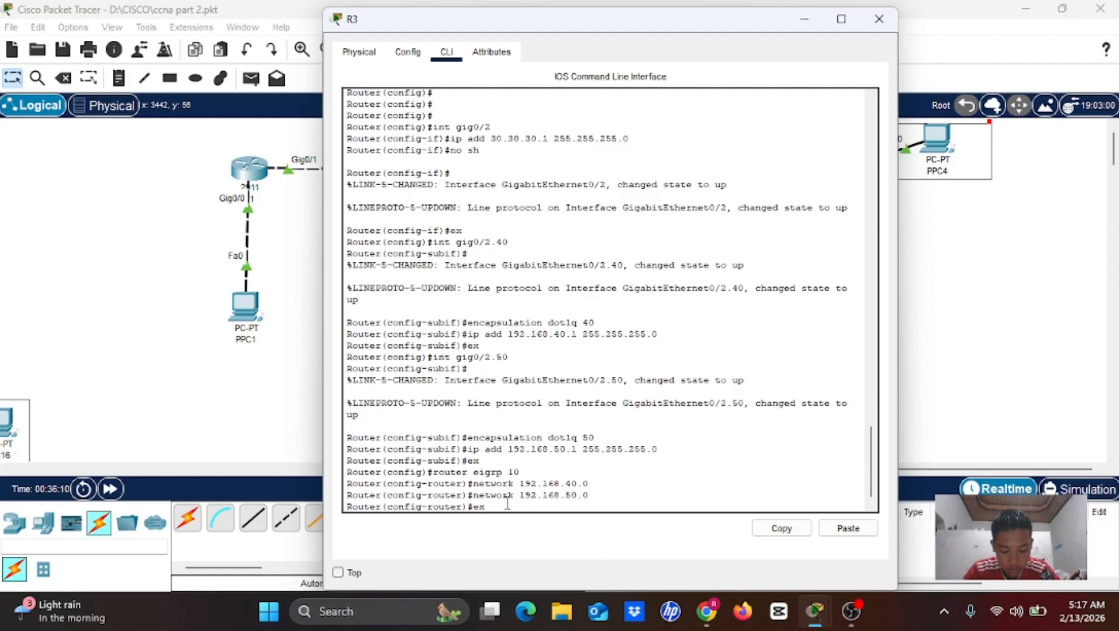
key("Return")
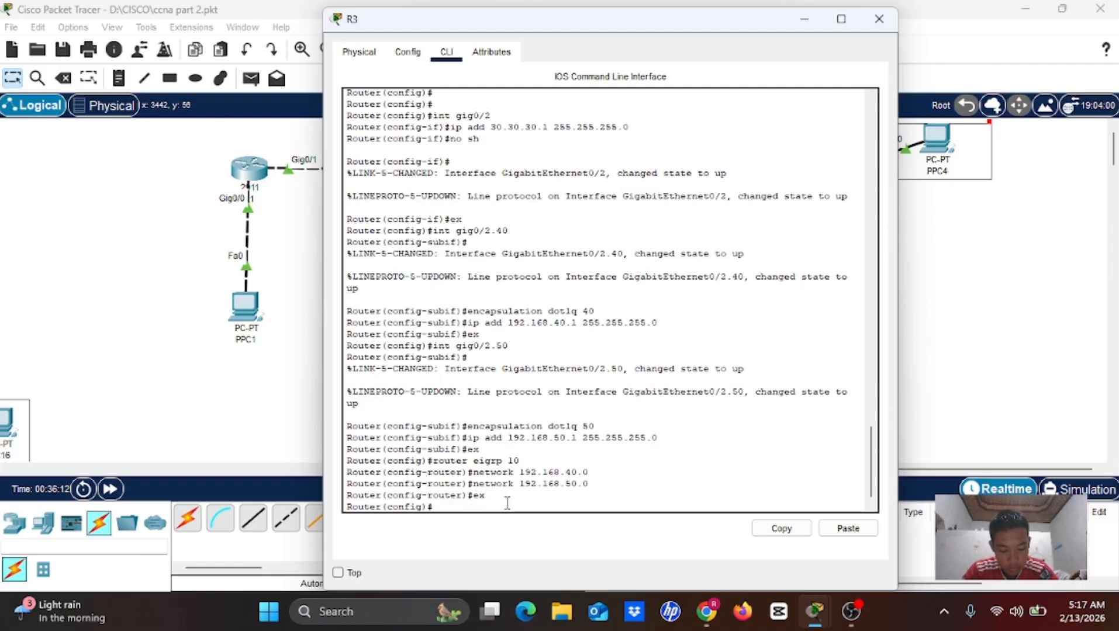
Step: Add network 30.30.30.0 to EIGRP 10 on R3, exit router configuration and minimize R3's window
type("router eigrp 10")
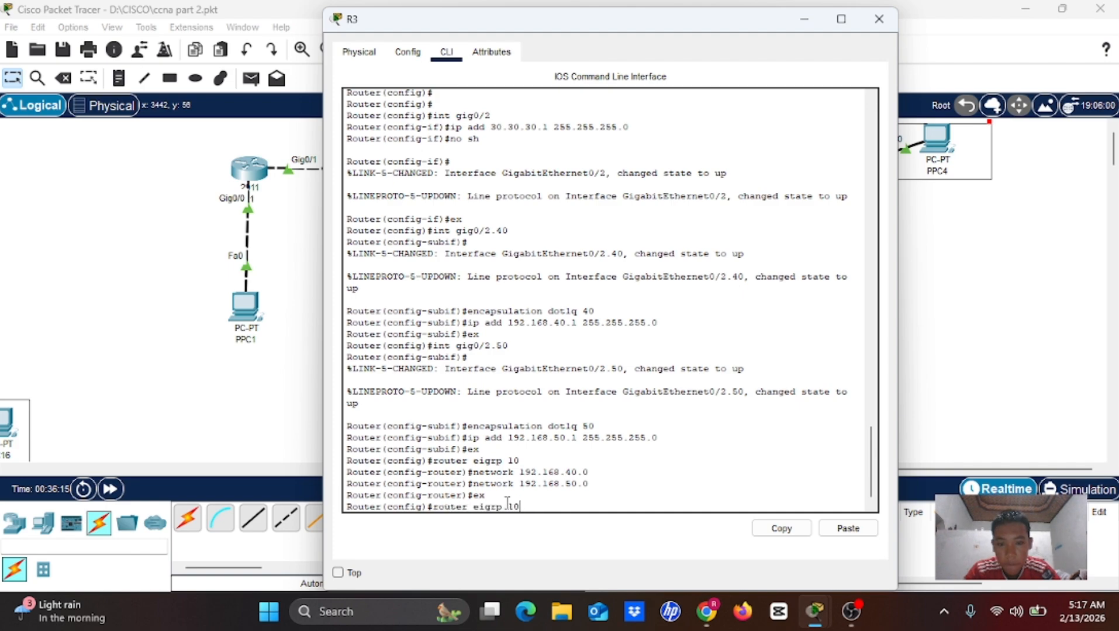
key("Return")
type("net")
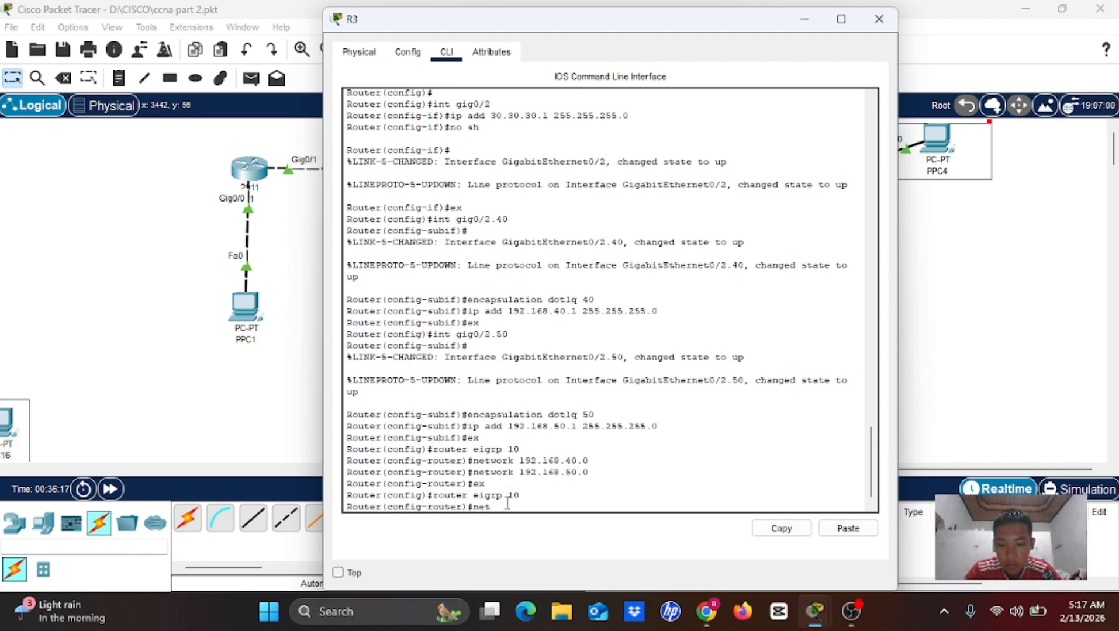
type("work ")
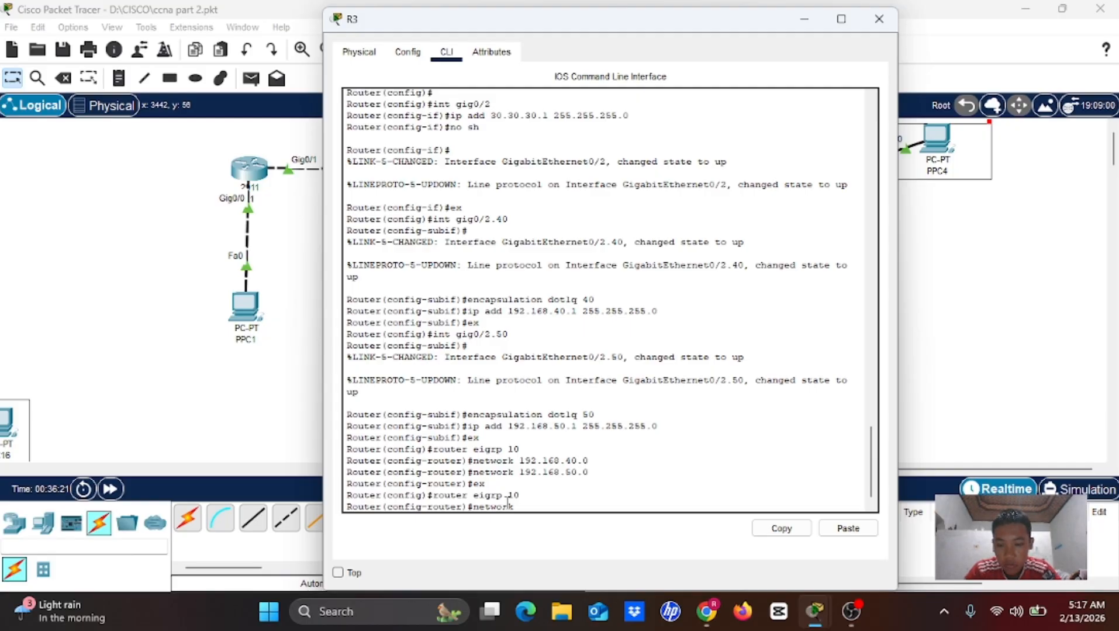
type("30.30.30.")
type("0.30.0")
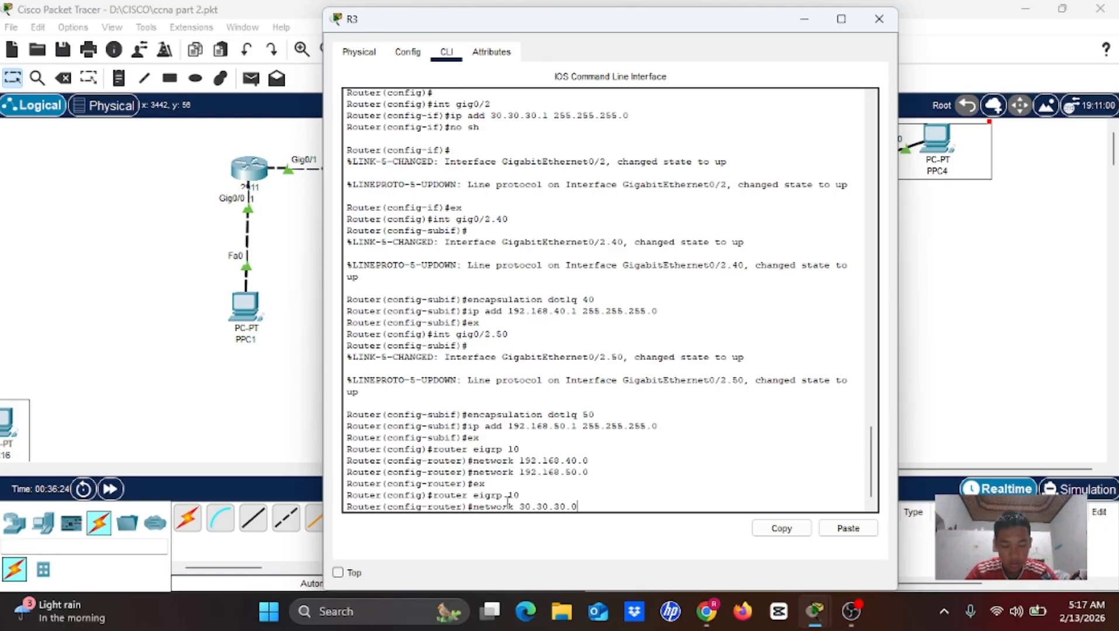
key("Return")
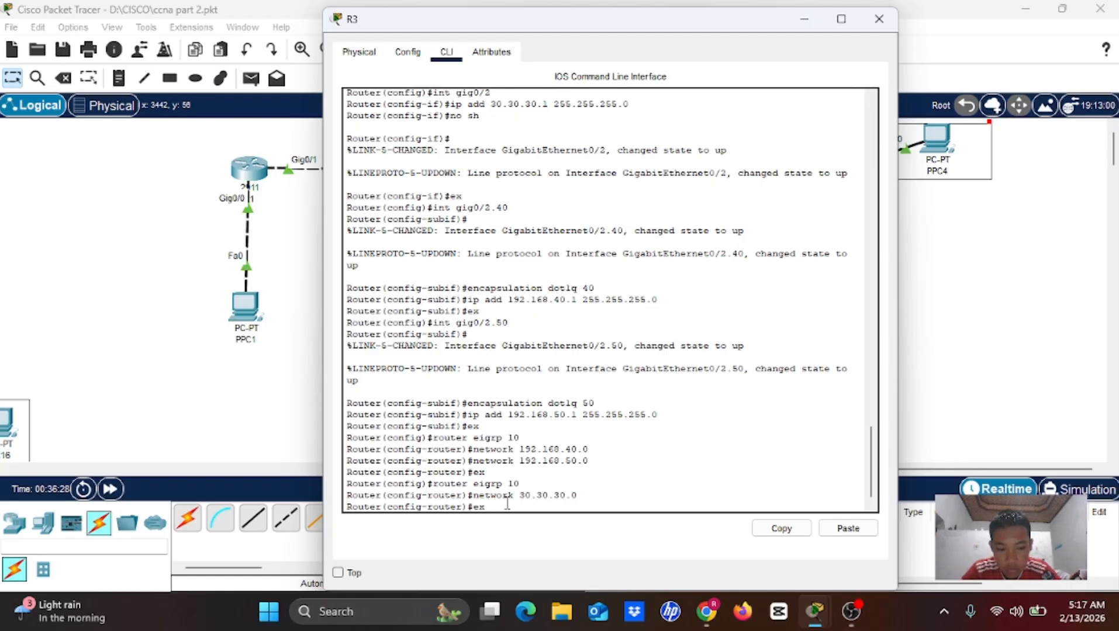
key("Return")
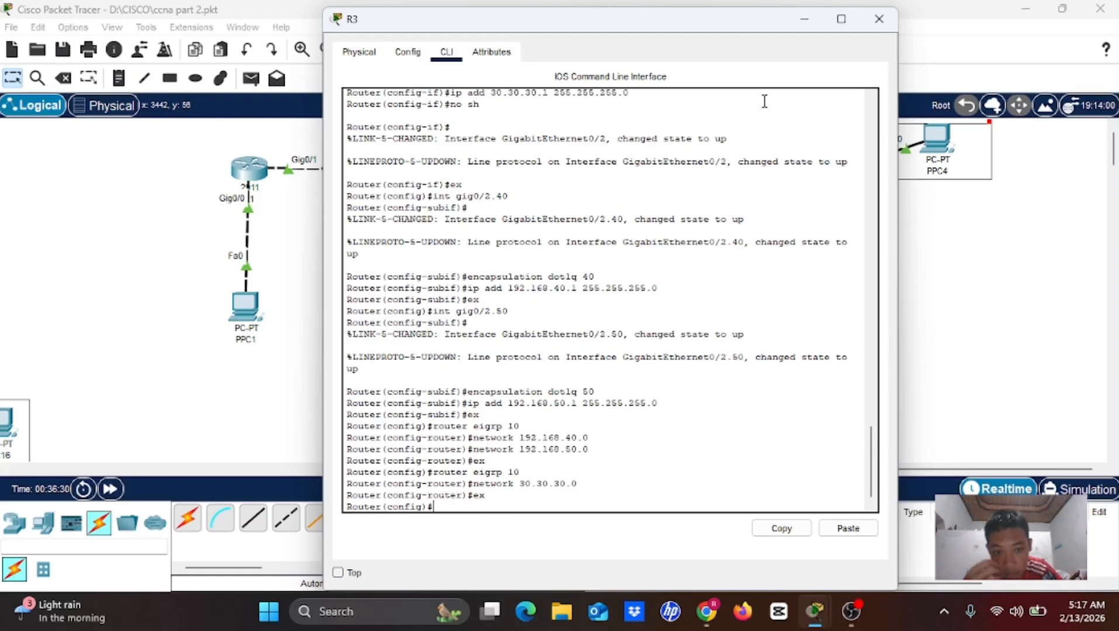
left_click(804, 19)
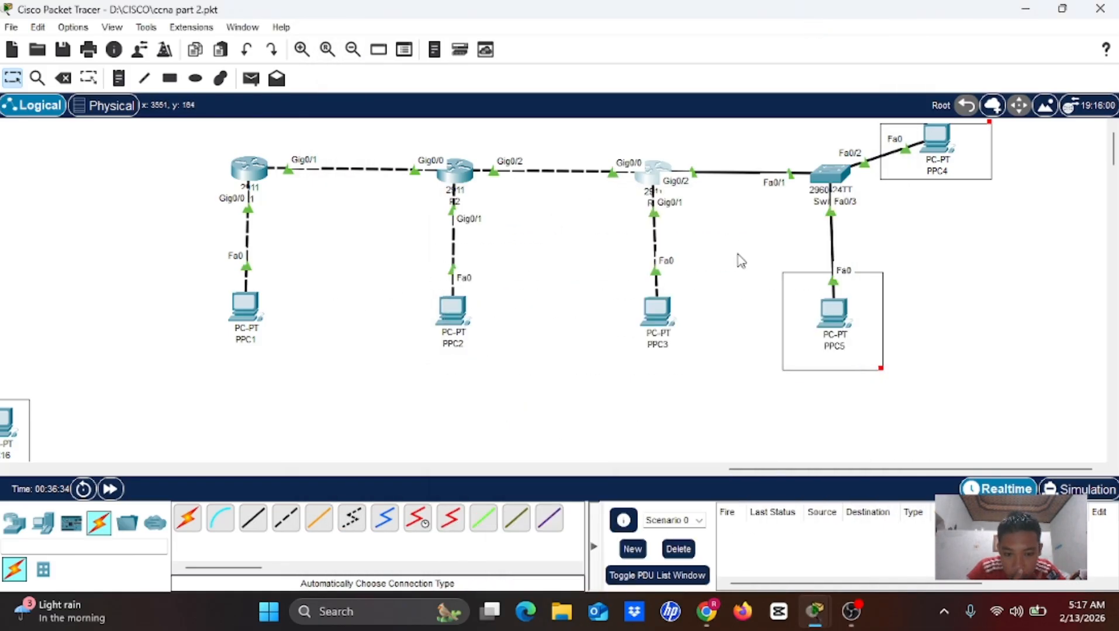